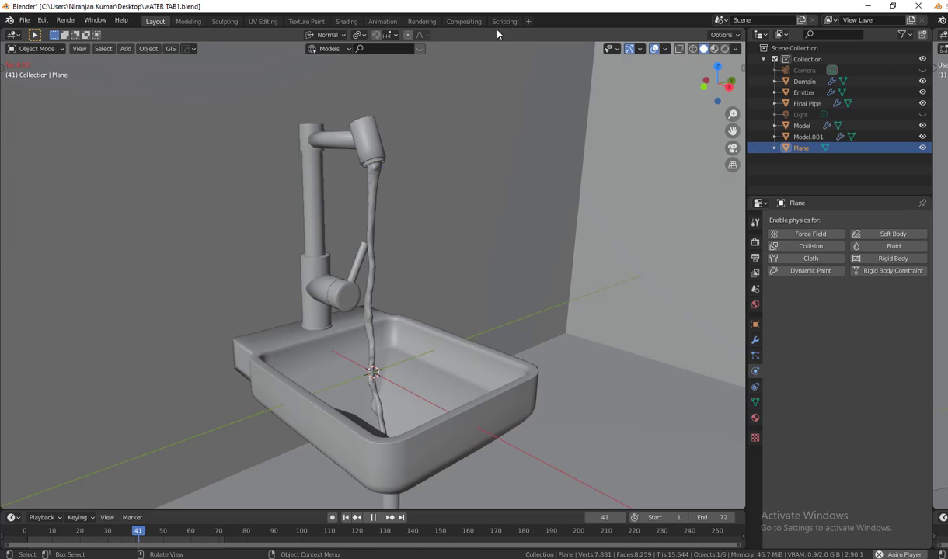
Examine the finished animation of water pouring from the tap into the sink from several angles
middle_drag(433, 277, 503, 343)
scroll(501, 339, up, 3)
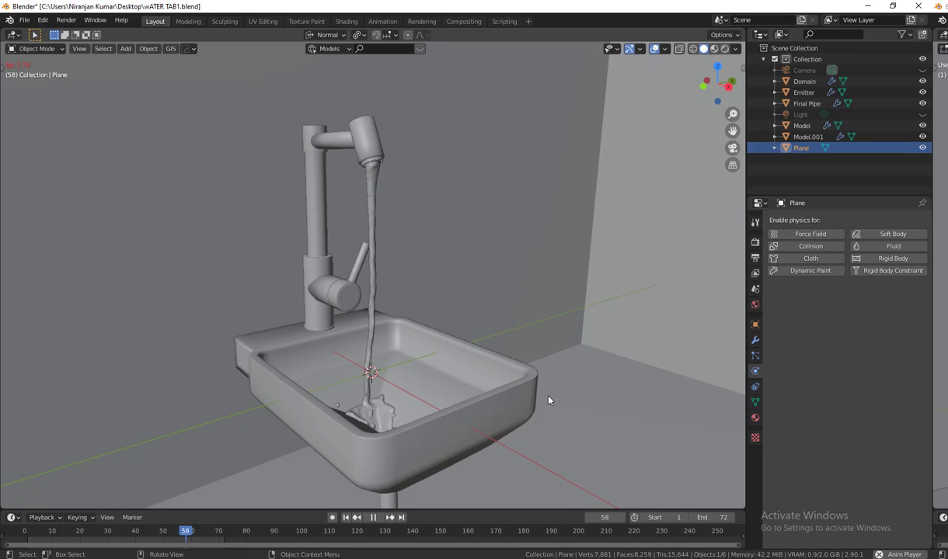
middle_drag(440, 387, 457, 300)
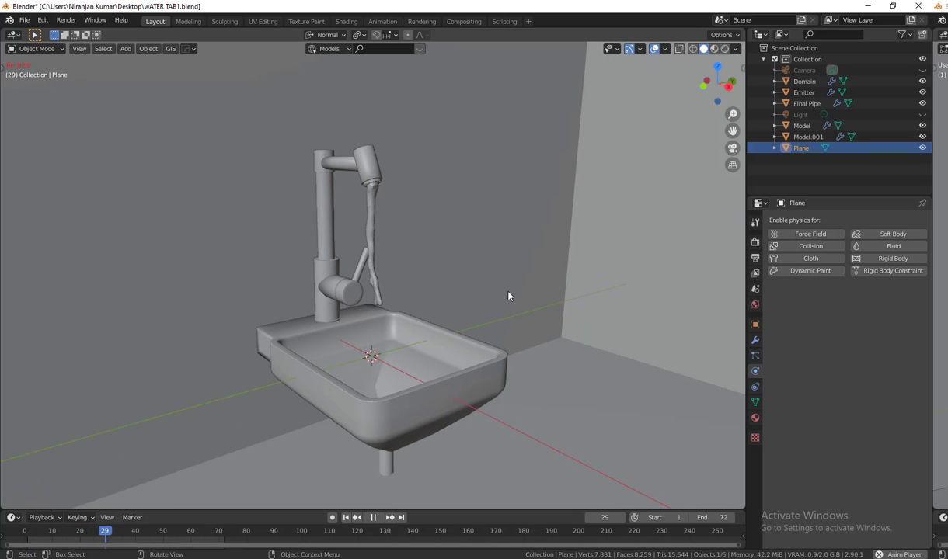
middle_drag(485, 298, 510, 340)
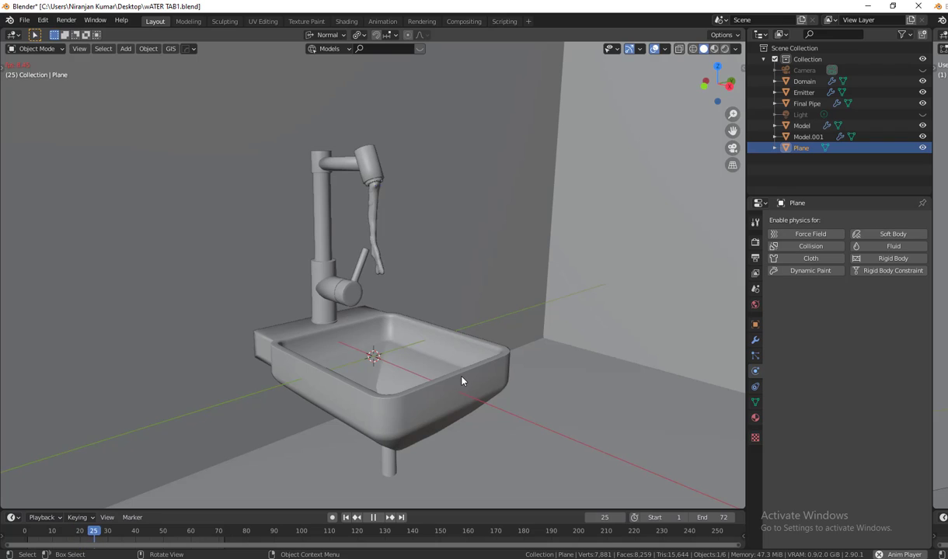
middle_drag(489, 379, 502, 375)
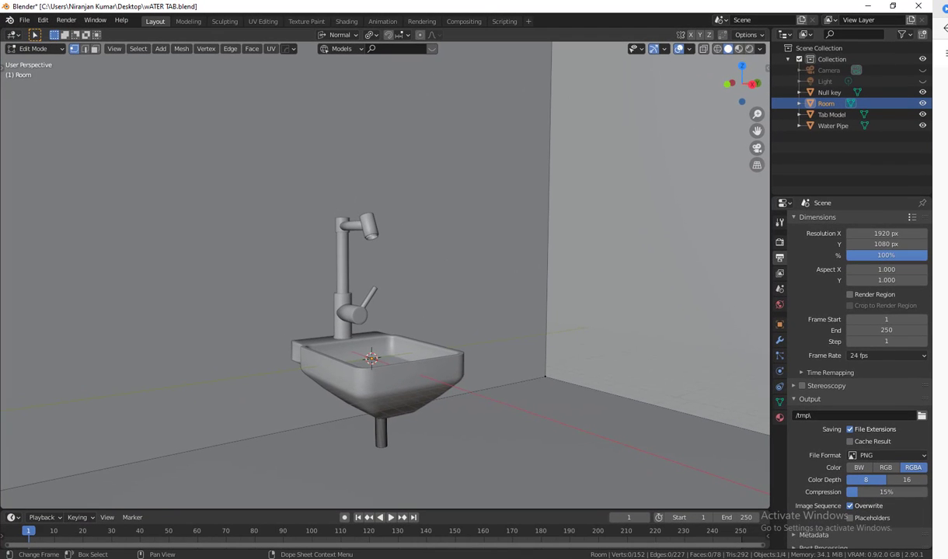
Leave mesh editing of the Room and return to object mode with the whole room in view
middle_drag(601, 332, 578, 336)
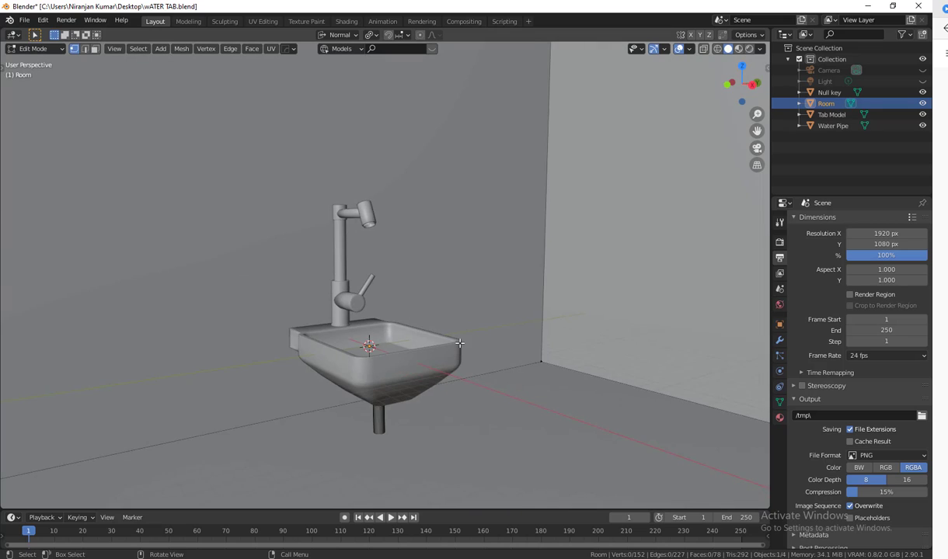
scroll(459, 342, down, 8)
middle_drag(458, 340, 425, 328)
key(Tab)
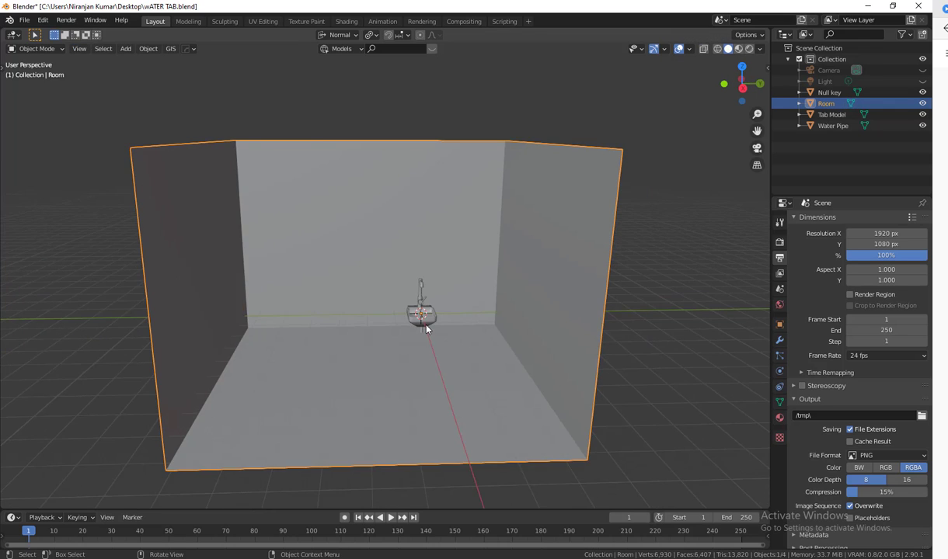
Inspect the open room and the sink with its tap from several distances and angles
scroll(427, 331, up, 1)
mouse_move(449, 373)
shift+middle_down()
mouse_move(447, 346)
mouse_move(466, 341)
mouse_move(464, 369)
shift+middle_up()
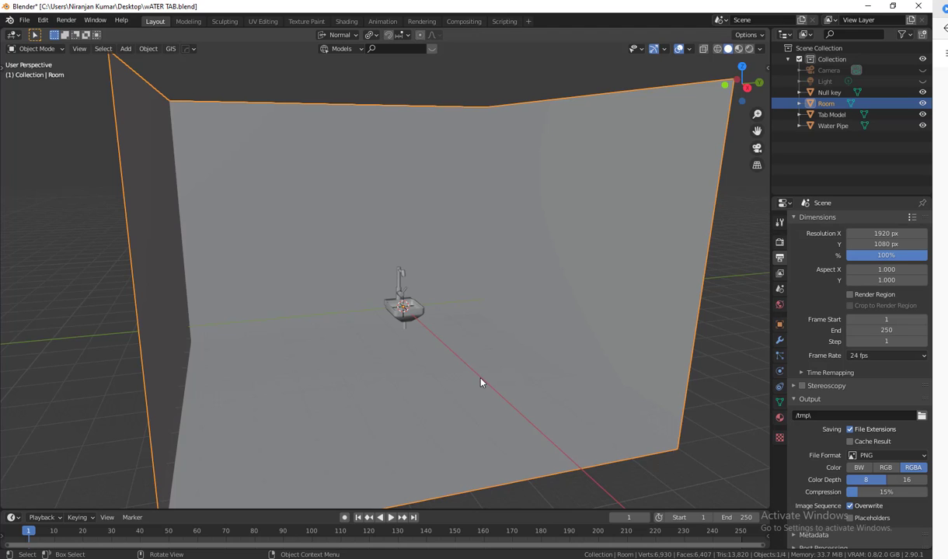
middle_drag(451, 376, 470, 366)
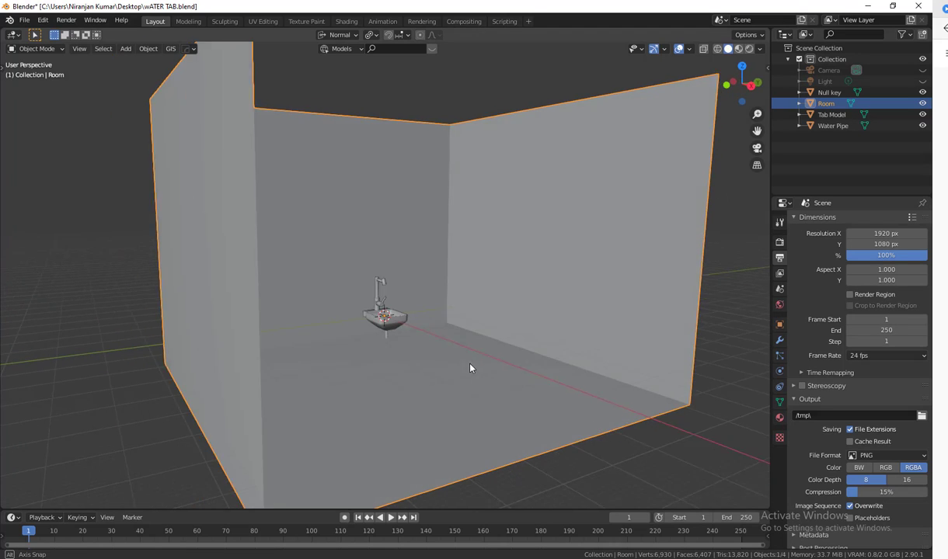
scroll(467, 366, up, 4)
middle_drag(363, 385, 370, 343)
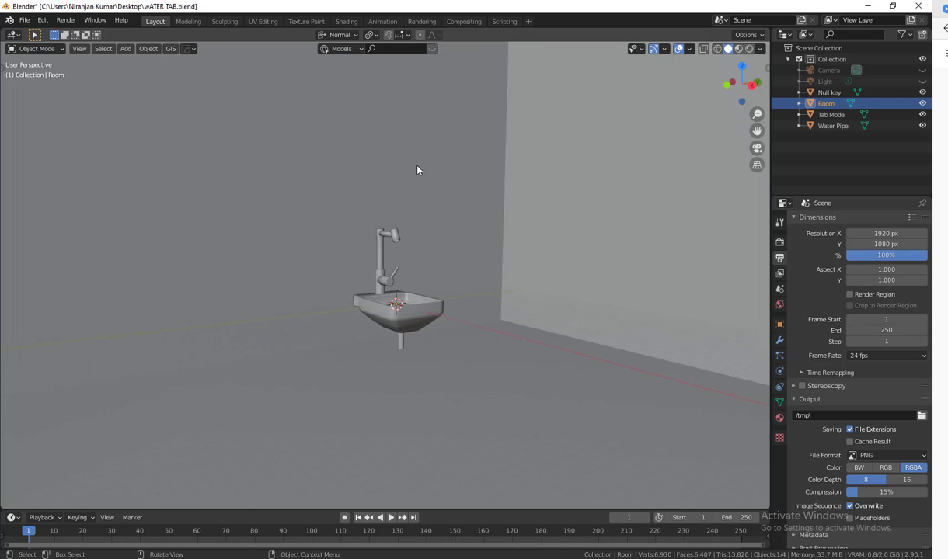
middle_drag(418, 169, 464, 320)
middle_drag(506, 361, 492, 388)
scroll(469, 381, down, 8)
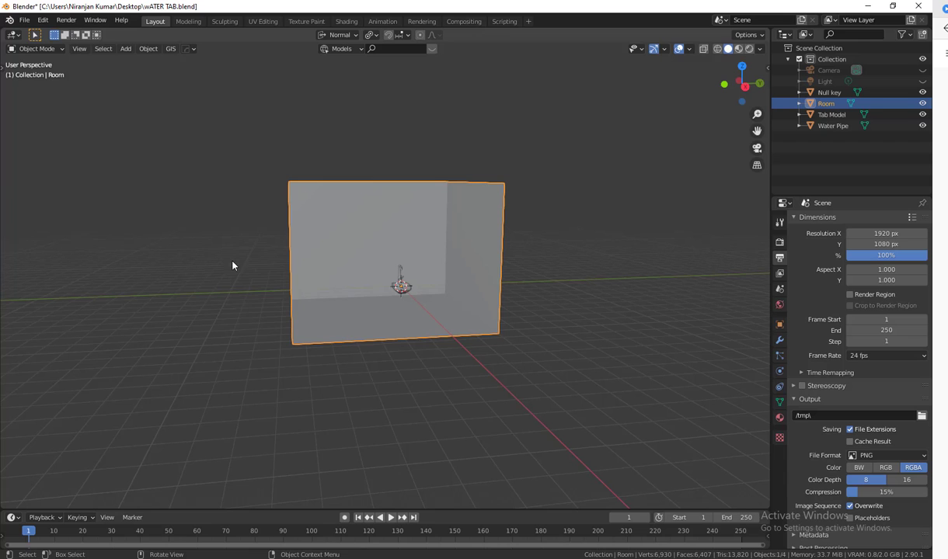
drag(228, 254, 321, 327)
middle_drag(503, 277, 435, 366)
scroll(472, 292, up, 6)
middle_drag(305, 301, 377, 300)
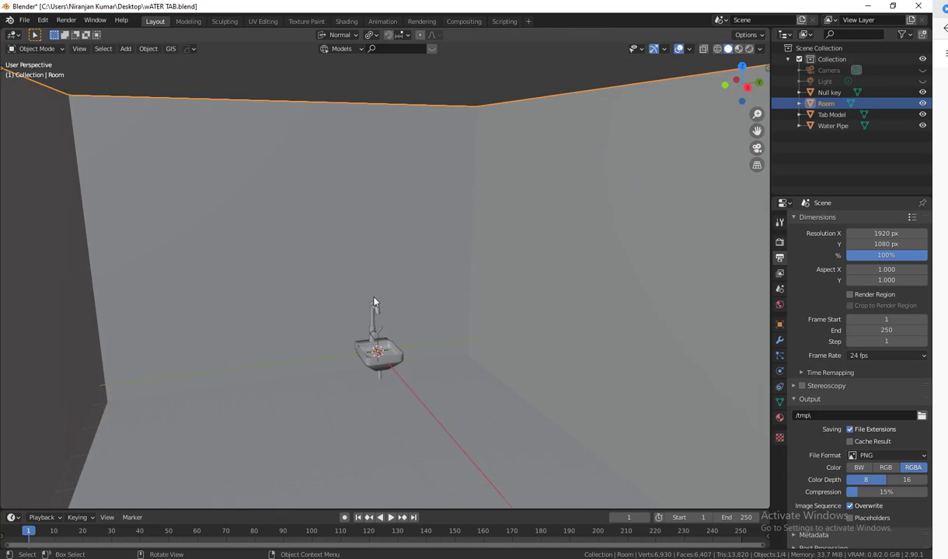
scroll(377, 299, up, 4)
shift+middle_drag(469, 285, 483, 254)
middle_drag(368, 347, 427, 316)
scroll(425, 317, up, 4)
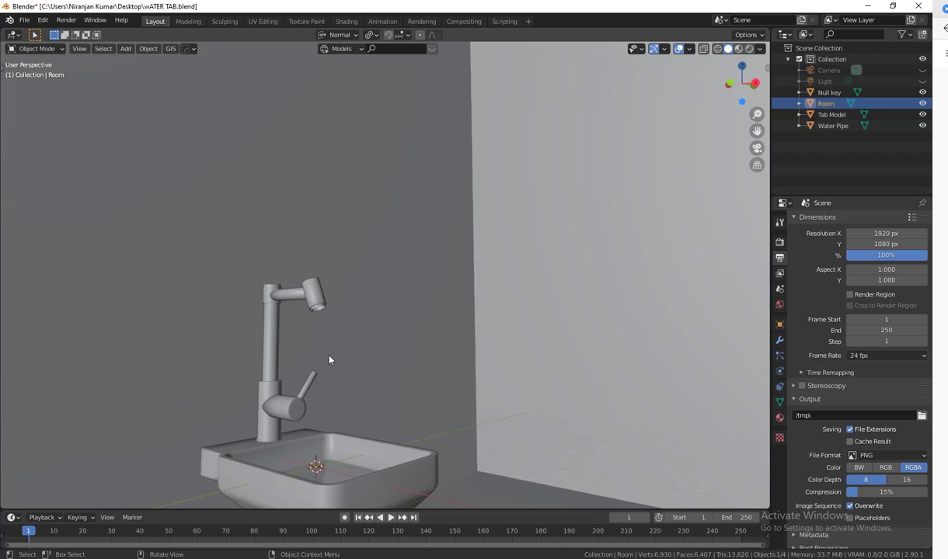
shift+middle_drag(406, 258, 497, 175)
Select the Tab Model and examine its basin, column and nozzle from all around
click(375, 324)
click(354, 283)
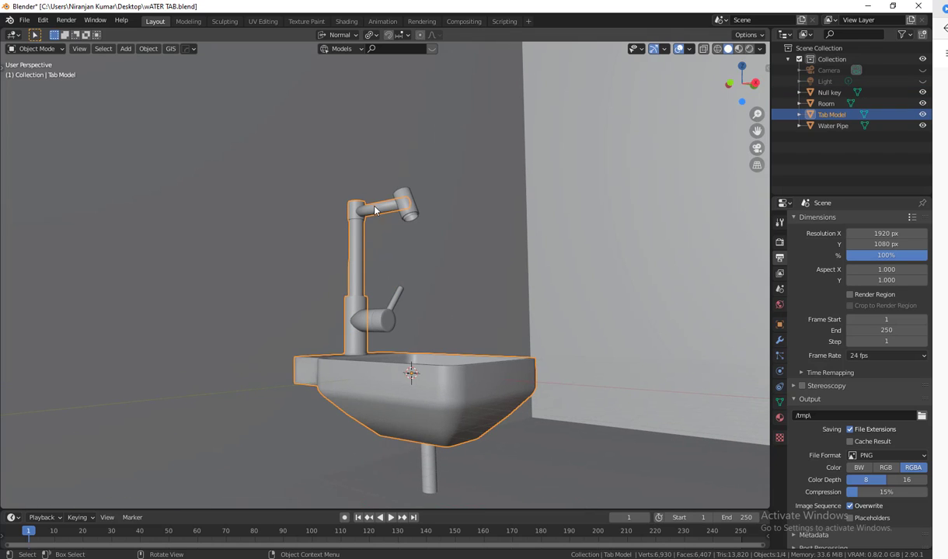
click(377, 203)
click(366, 396)
middle_drag(576, 403, 358, 493)
middle_drag(471, 423, 440, 352)
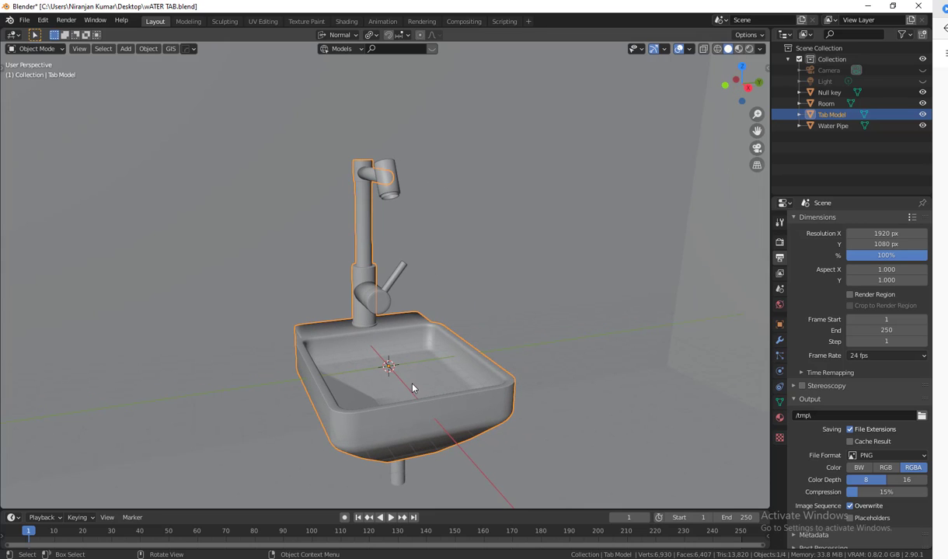
middle_drag(612, 396, 558, 399)
scroll(588, 379, down, 2)
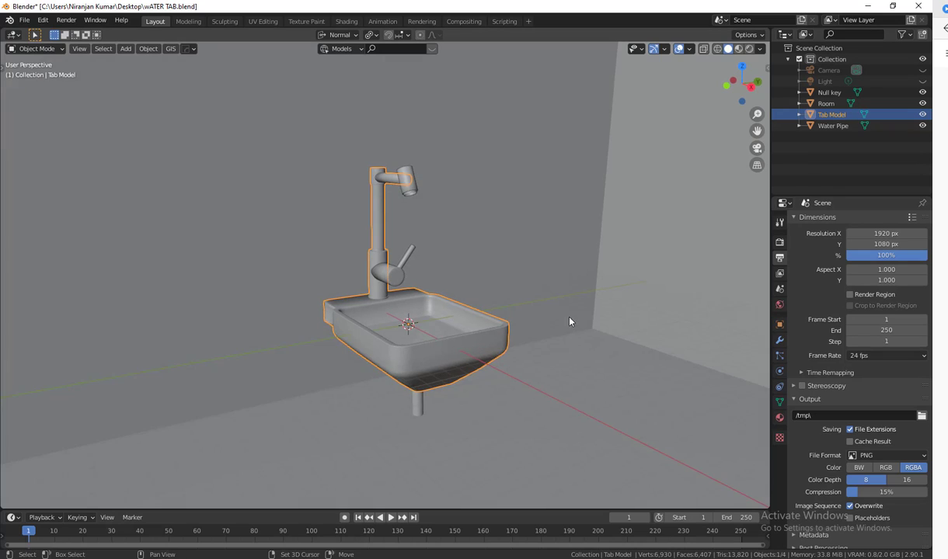
shift+middle_drag(569, 317, 492, 405)
scroll(492, 404, up, 2)
shift+middle_drag(438, 432, 520, 315)
scroll(519, 314, up, 1)
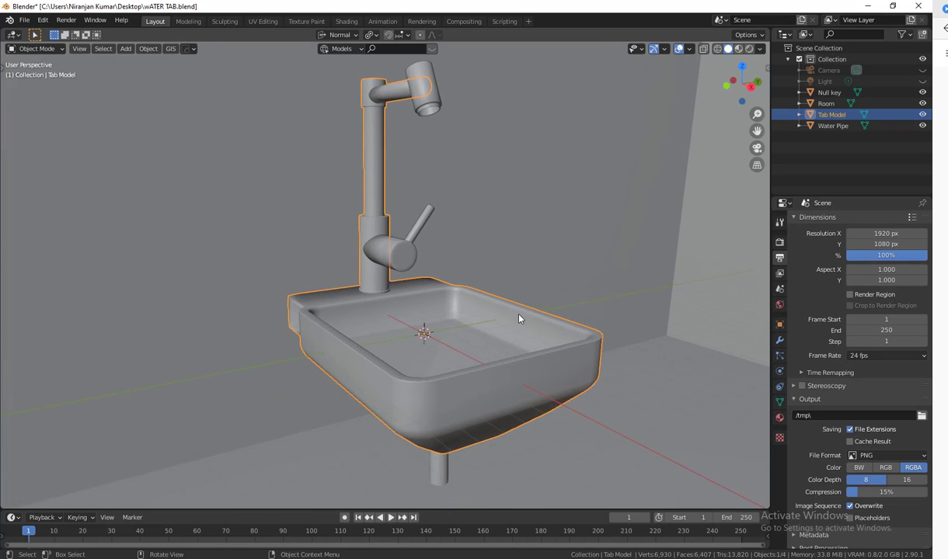
shift+middle_drag(474, 344, 414, 423)
middle_drag(413, 423, 461, 296)
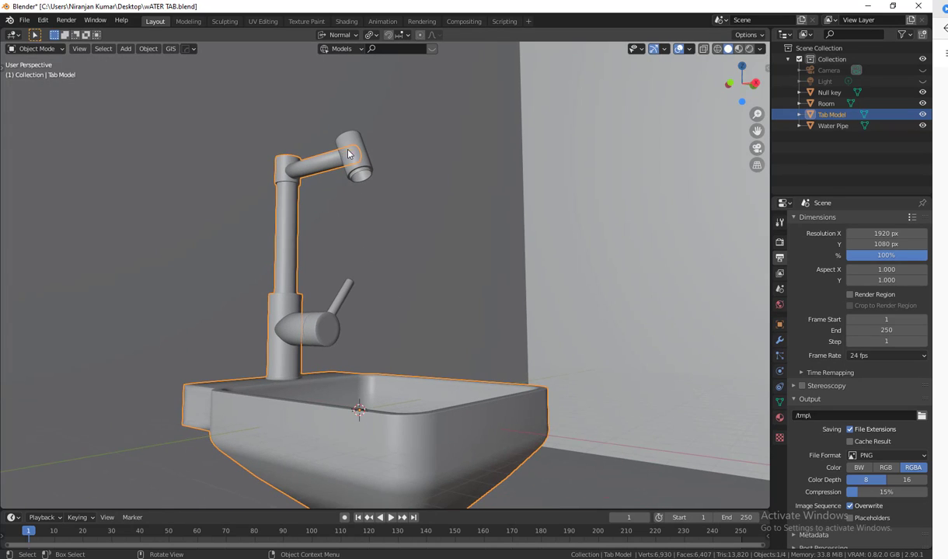
shift+middle_drag(439, 352, 294, 145)
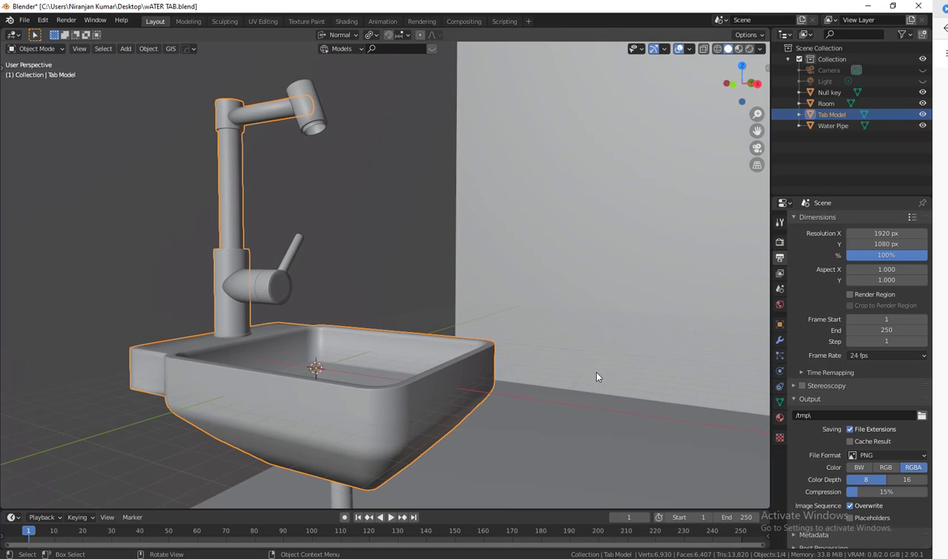
scroll(598, 376, down, 2)
shift+middle_drag(556, 346, 519, 435)
scroll(543, 410, down, 2)
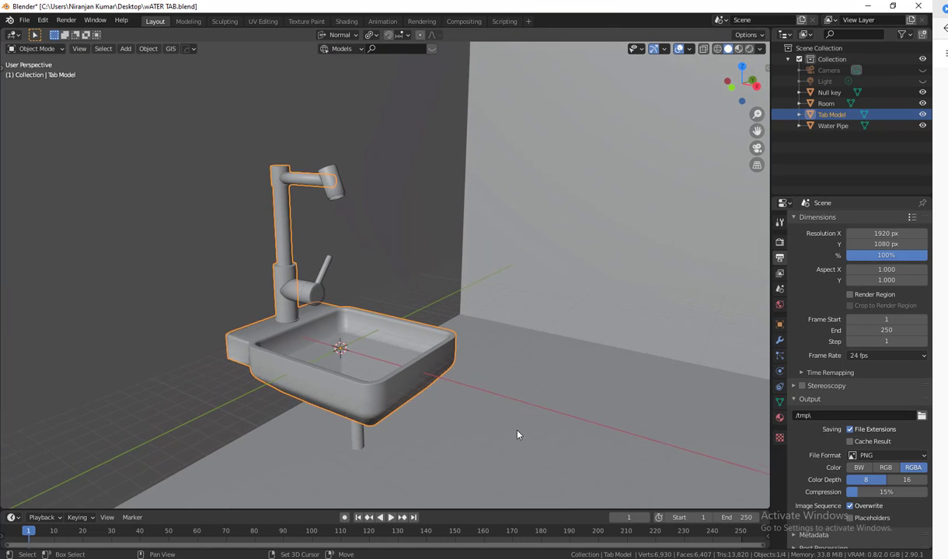
scroll(522, 419, up, 2)
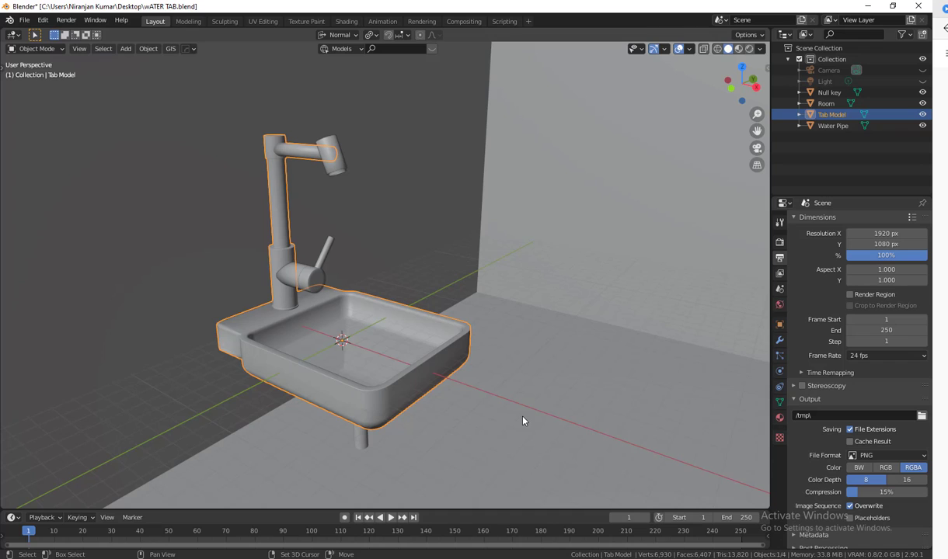
Add a cylinder of 1 m radius and 2 m depth at the world origin inside the basin
key(shift+a)
mouse_move(507, 334)
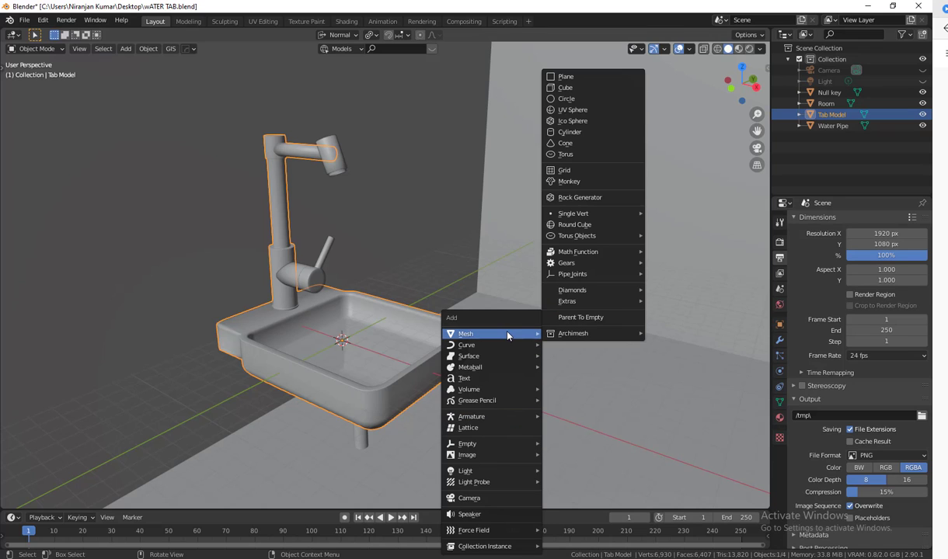
click(594, 132)
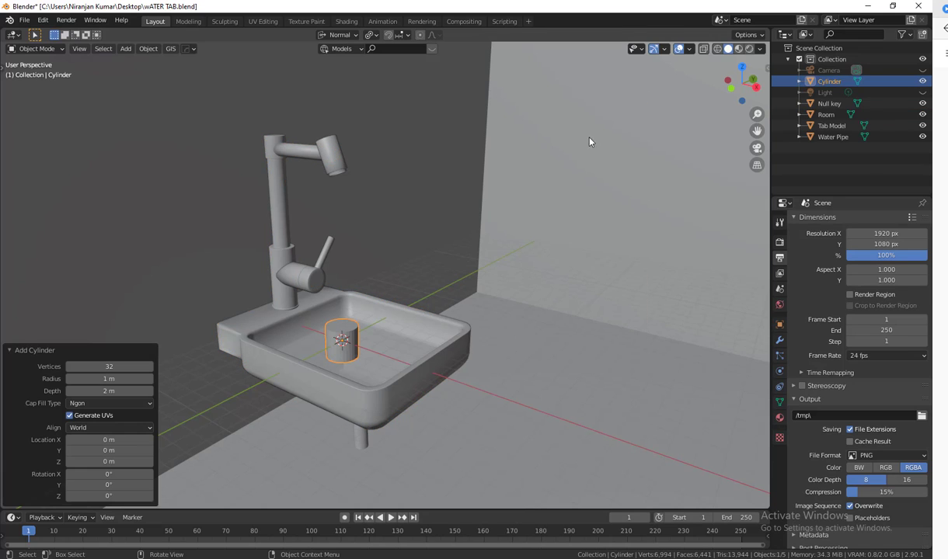
Move the cylinder up about 7.6 m so it hangs just below the tap's nozzle
middle_drag(368, 340, 377, 331)
scroll(376, 332, up, 1)
shift+middle_drag(455, 332, 567, 318)
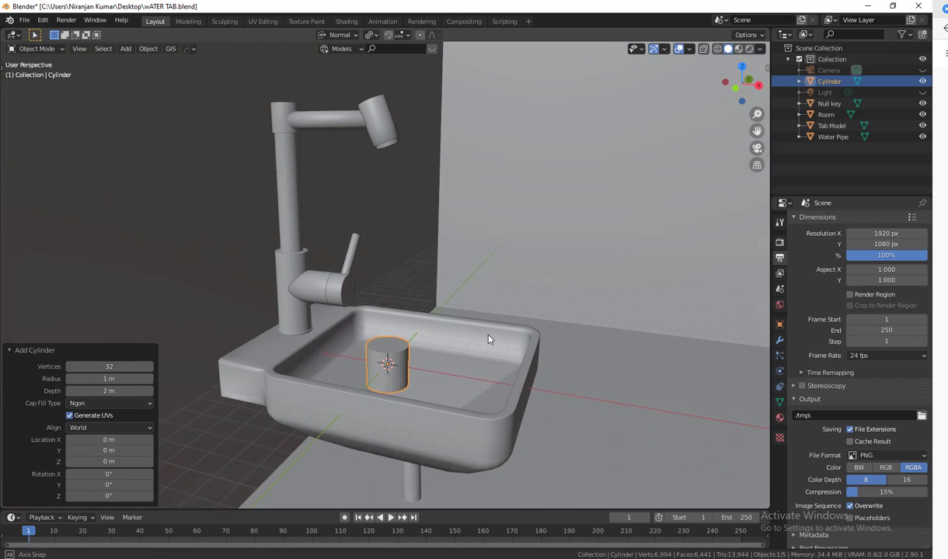
middle_drag(488, 336, 500, 304)
middle_drag(364, 408, 532, 319)
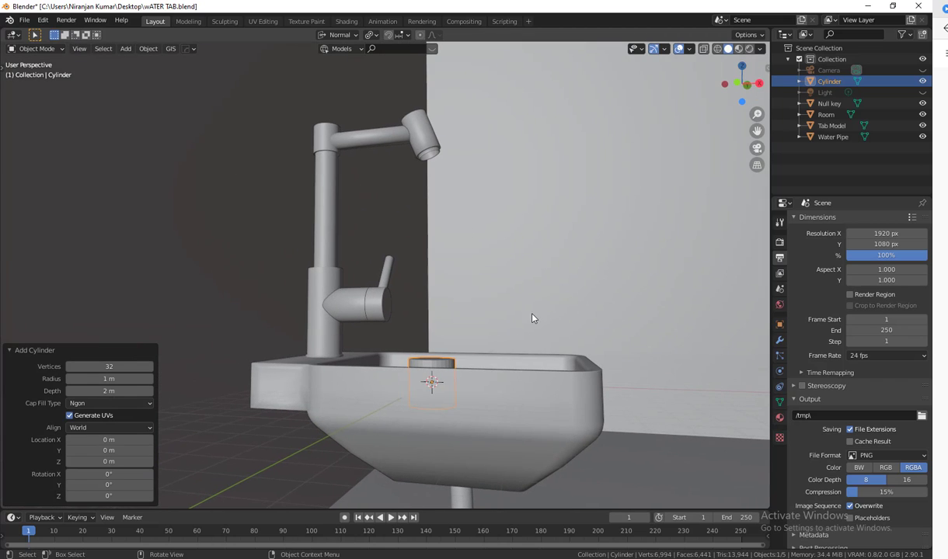
key(g)
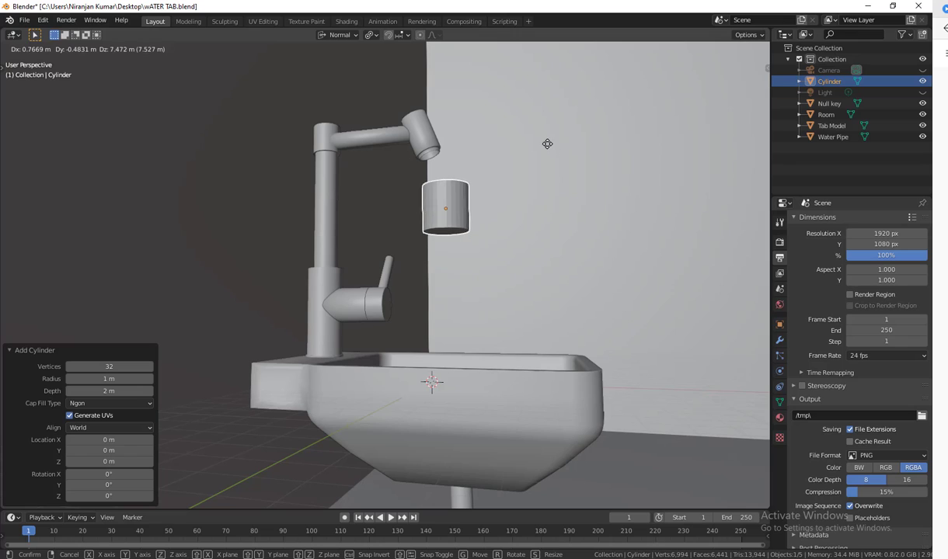
click(545, 149)
Show the scene as wireframe in the front orthographic view, framing the tap's nozzle and the cylinder
middle_drag(558, 269, 573, 289)
key(KP_3)
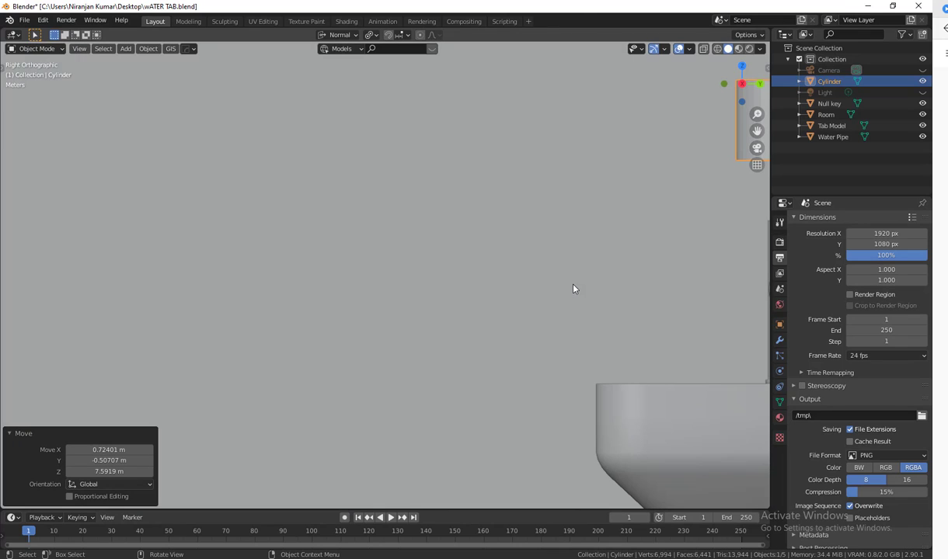
key(KP_1)
key(t)
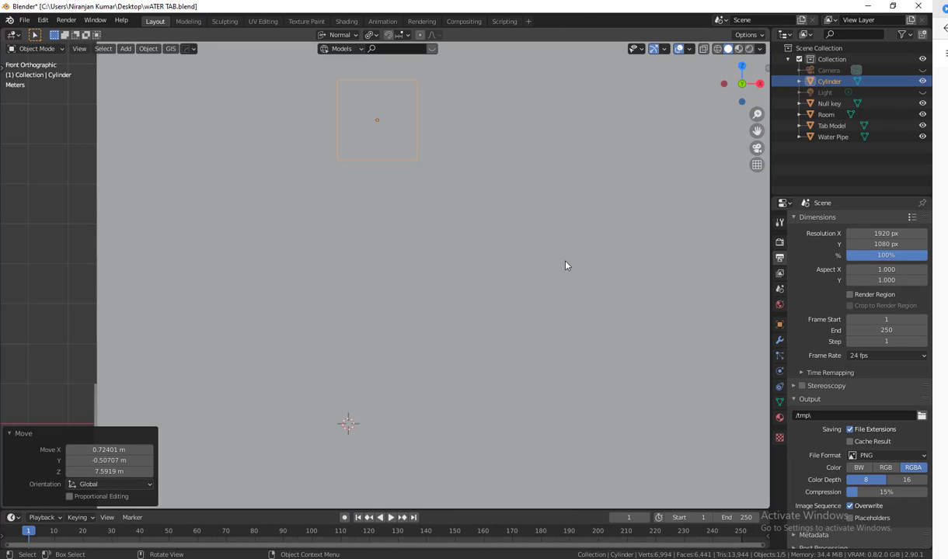
key(shift+z)
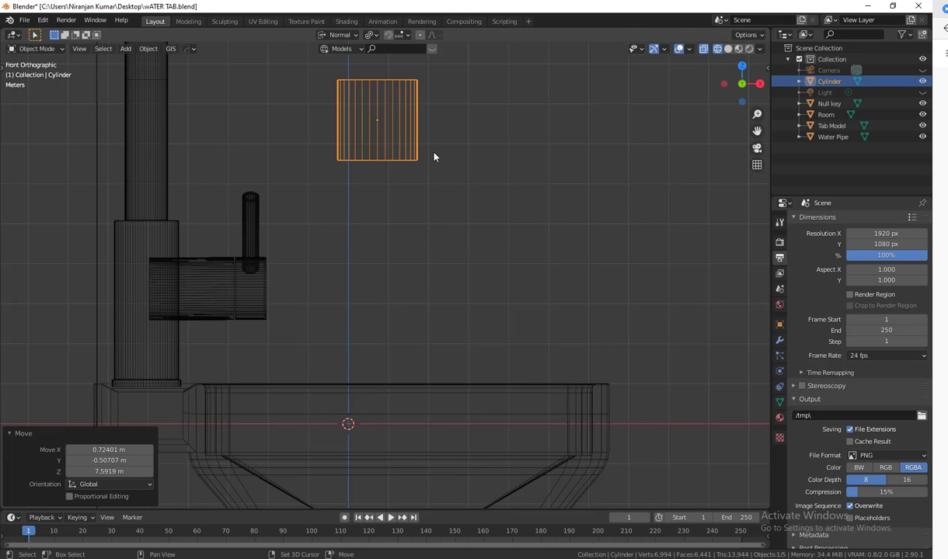
shift+middle_drag(434, 157, 495, 264)
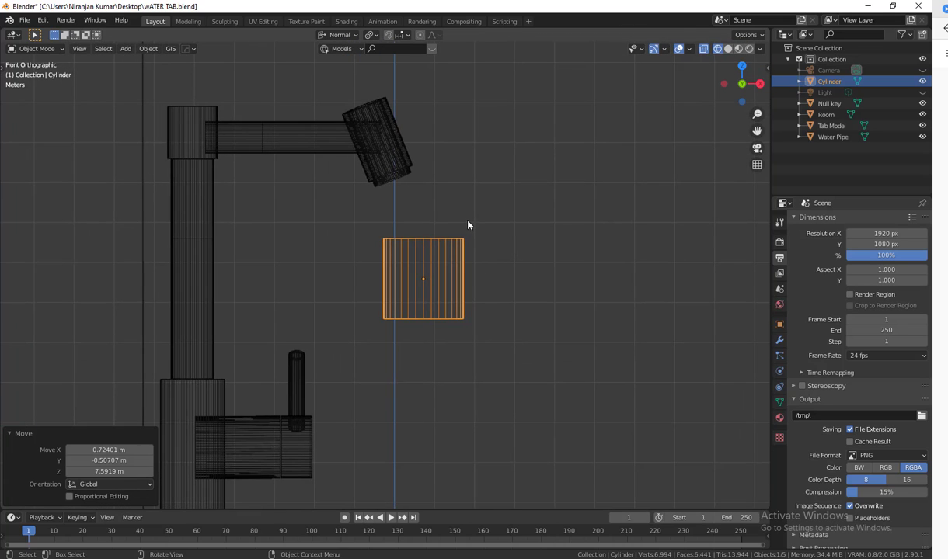
shift+middle_drag(467, 225, 482, 270)
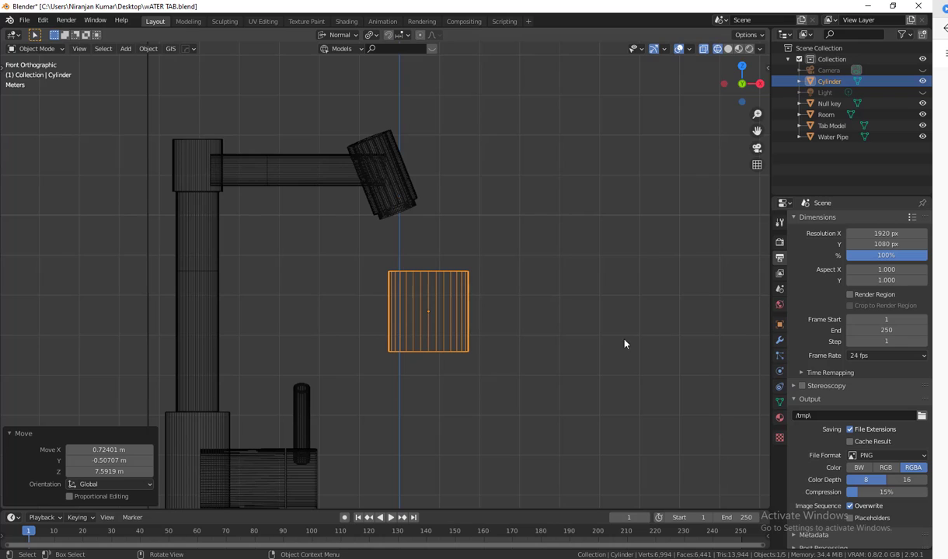
Move the cylinder about 0.67 m along Y and 1.05 m up in the right orthographic view, aligning it beneath the nozzle
click(379, 332)
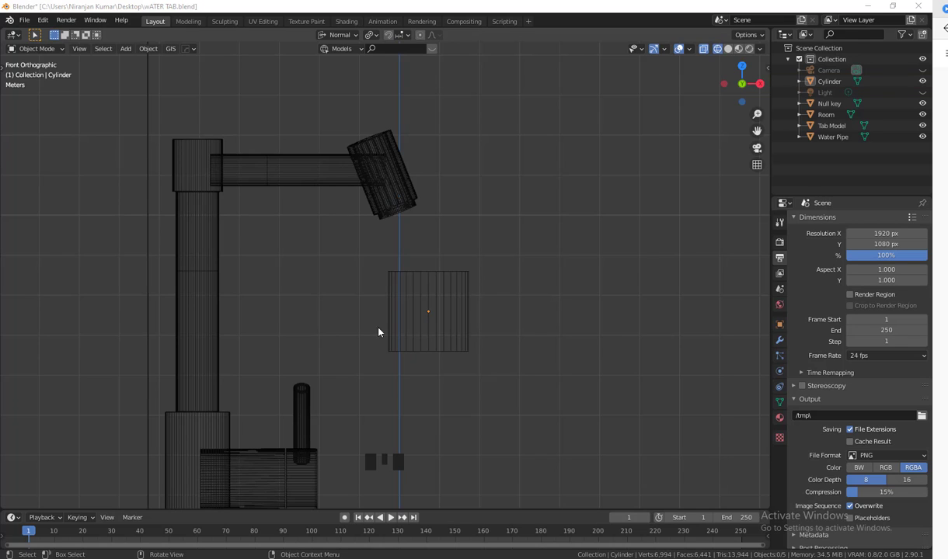
click(413, 299)
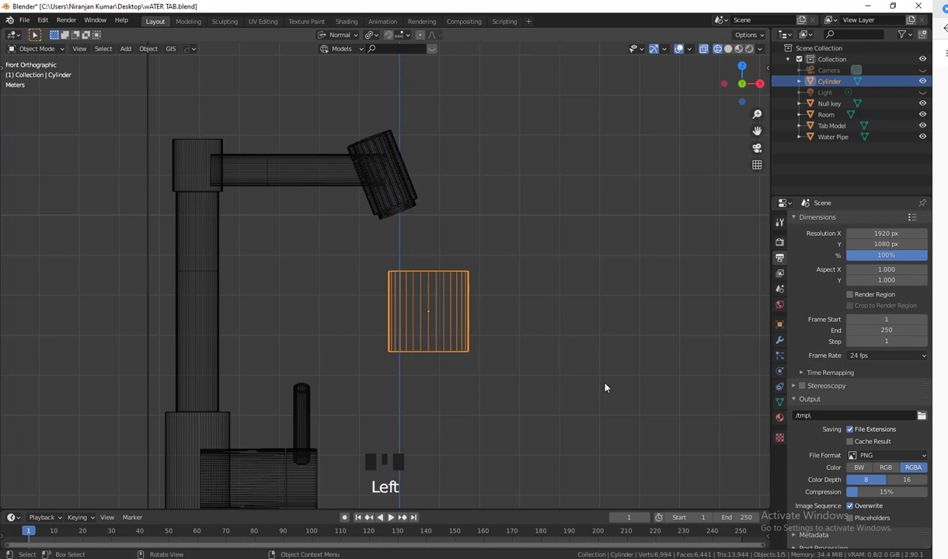
shift+middle_drag(634, 379, 621, 375)
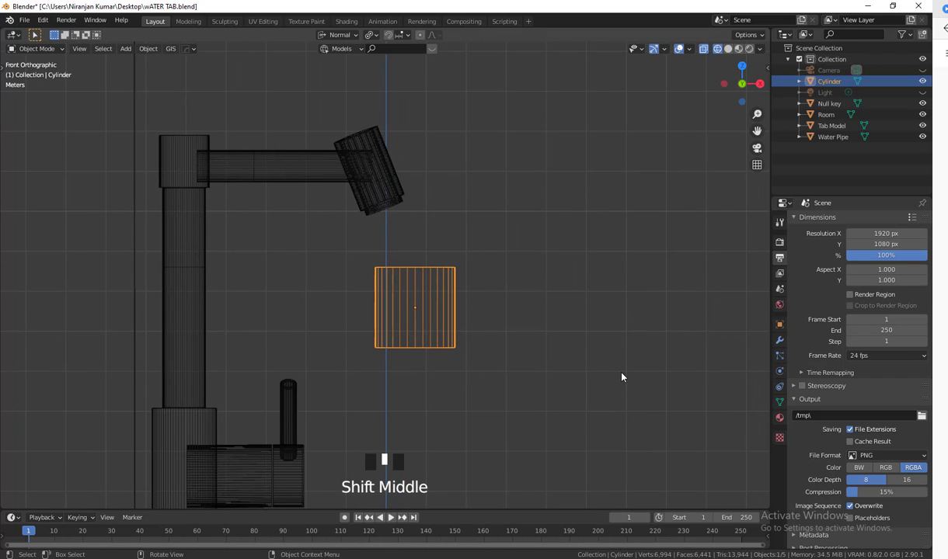
key(KP_1)
key(KP_3)
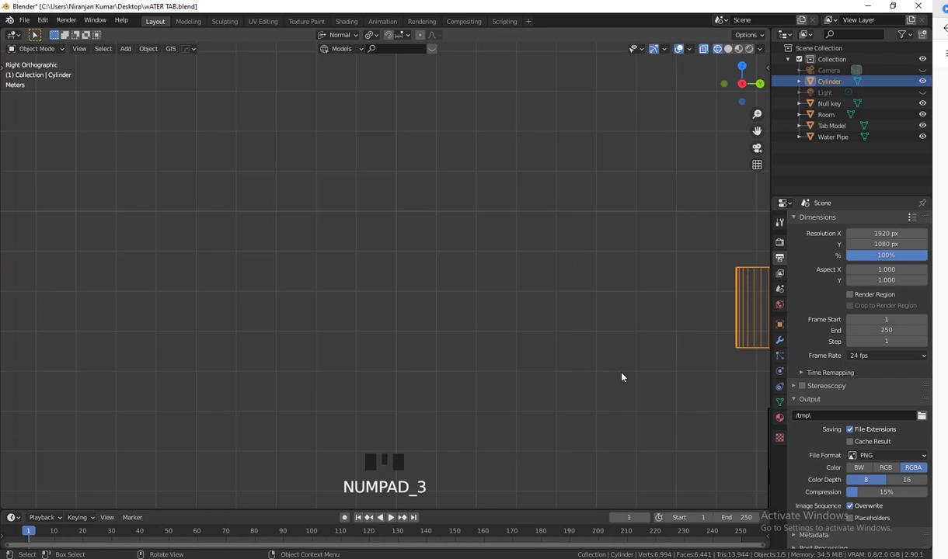
shift+middle_drag(506, 290, 453, 301)
key(g)
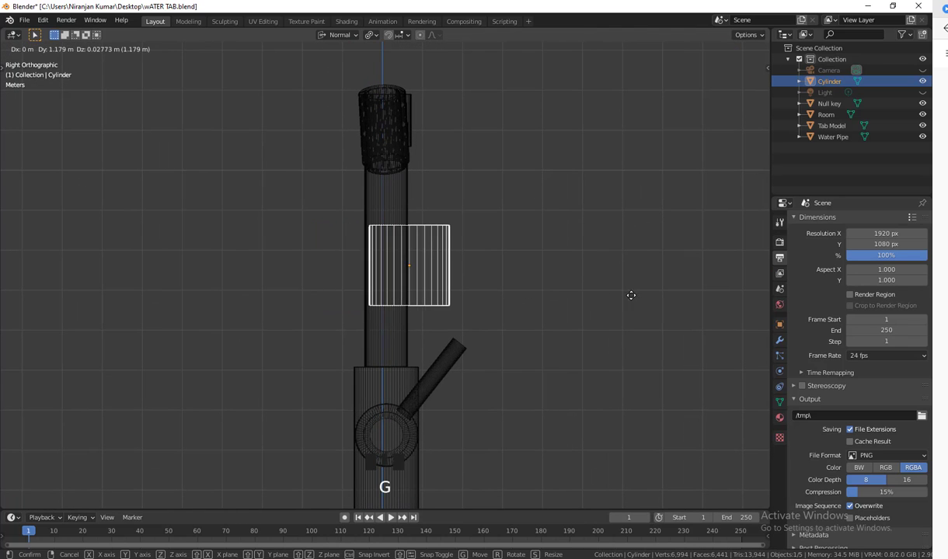
click(612, 256)
Scale the cylinder uniformly to about 0.383 so it fits the nozzle's opening, working in the front view
key(KP_1)
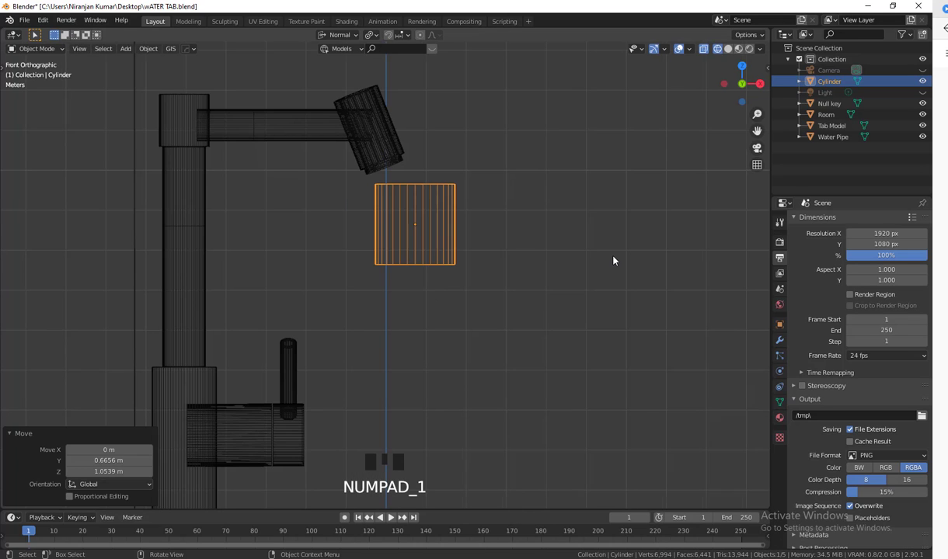
scroll(432, 275, up, 2)
shift+middle_drag(527, 233, 484, 358)
scroll(421, 318, up, 1)
scroll(520, 301, up, 1)
scroll(520, 302, up, 1)
shift+middle_drag(533, 307, 587, 372)
key(s)
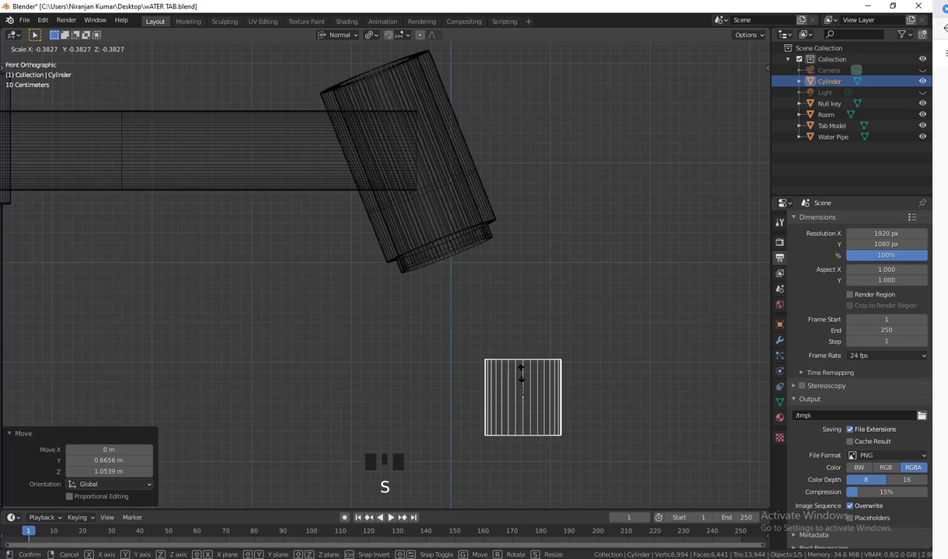
click(643, 387)
Rotate the cylinder about -21.7° to match the nozzle's tilt and stretch it about 2.84 times along its own Z axis
shift+middle_drag(644, 387, 674, 372)
key(r)
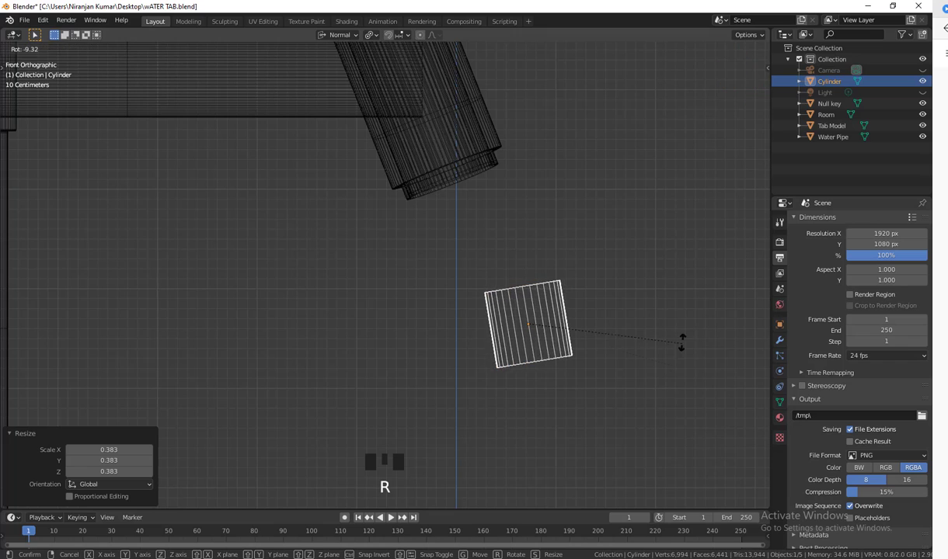
click(682, 311)
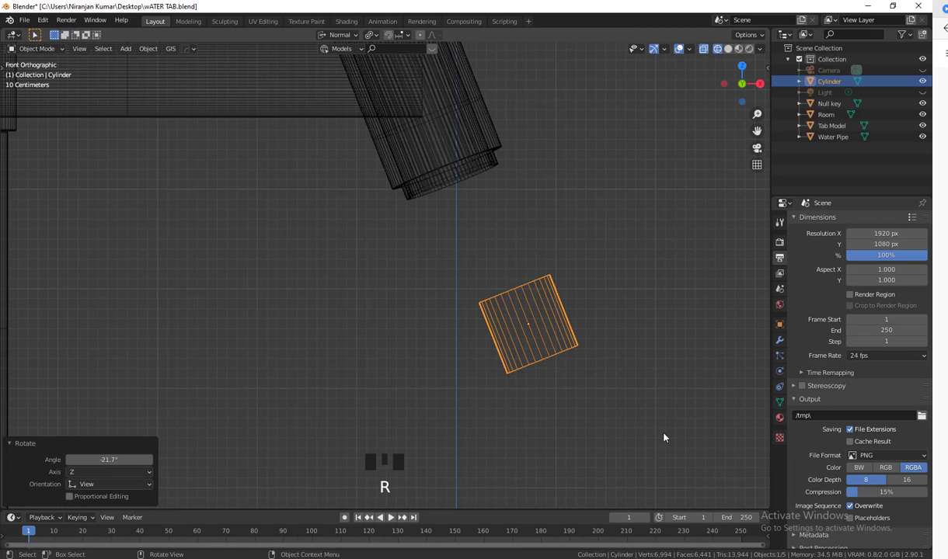
key(s)
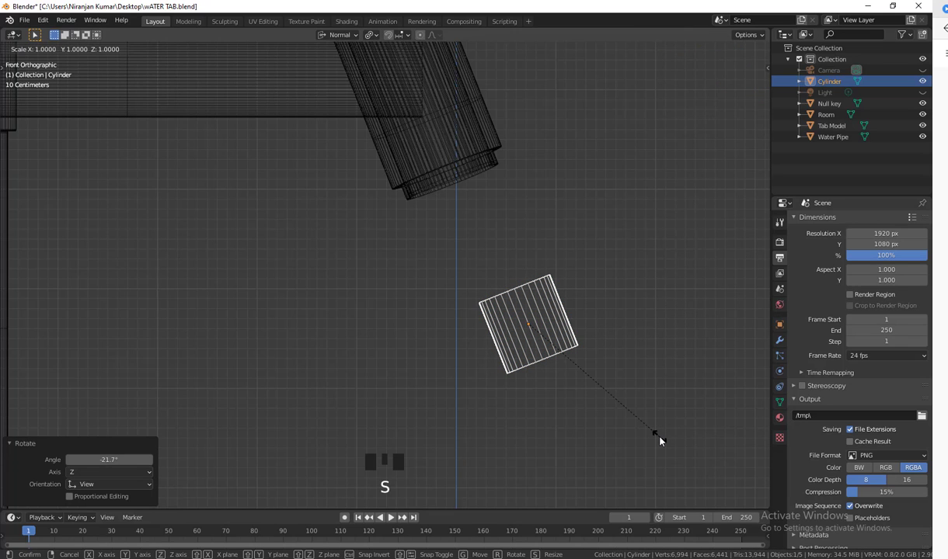
key(z)
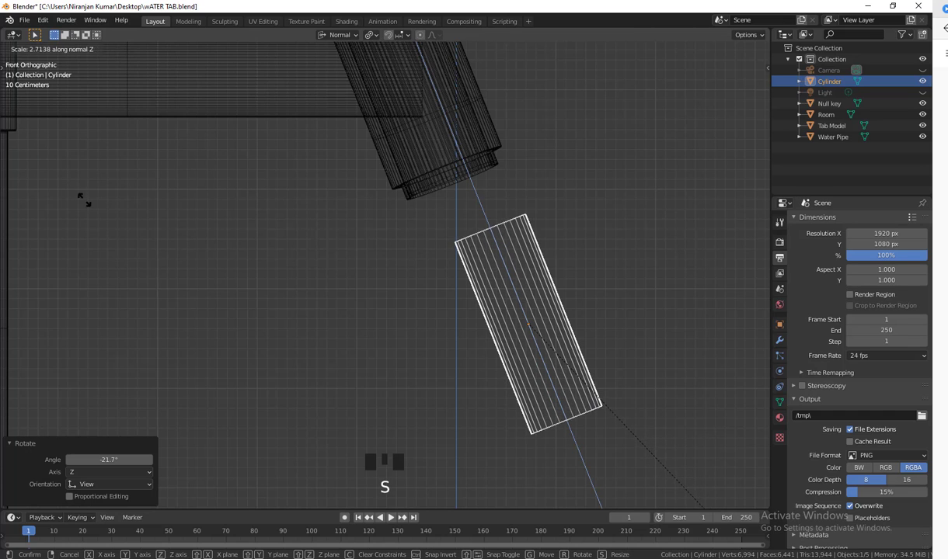
click(101, 218)
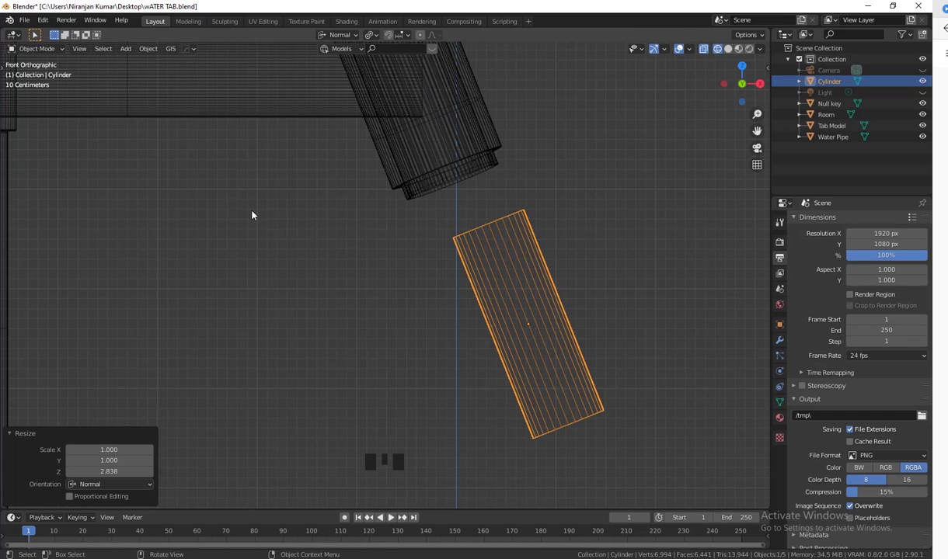
Move the tilted cylinder into the nozzle, about -1.01 m along X and 2.07 m up
scroll(256, 215, down, 4)
shift+middle_drag(437, 269, 492, 271)
scroll(536, 283, up, 3)
shift+middle_drag(606, 297, 551, 321)
shift+middle_drag(571, 306, 560, 329)
key(g)
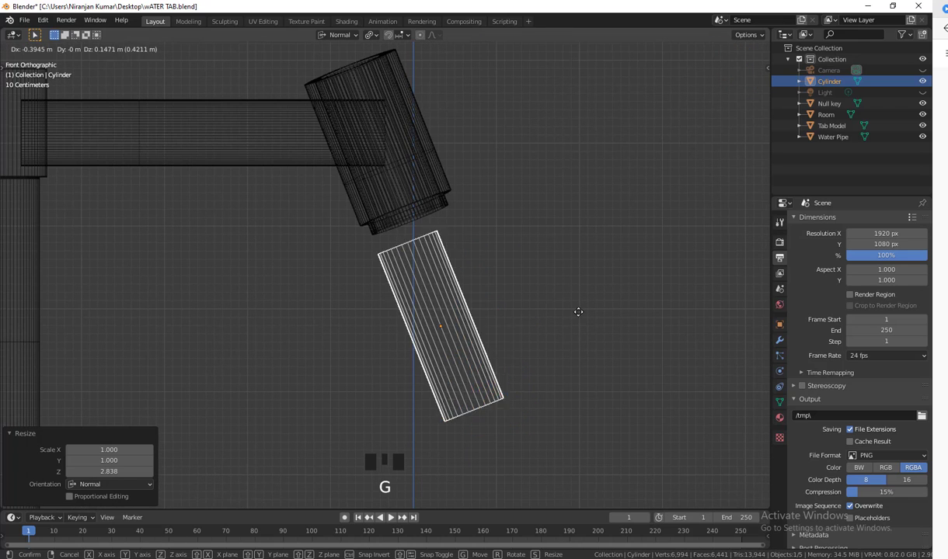
click(542, 181)
Centre the cylinder within the nozzle in the right view by moving it about -0.09 m along Y and rotating it about -2.42°
scroll(575, 303, down, 3)
key(KP_3)
scroll(517, 198, up, 3)
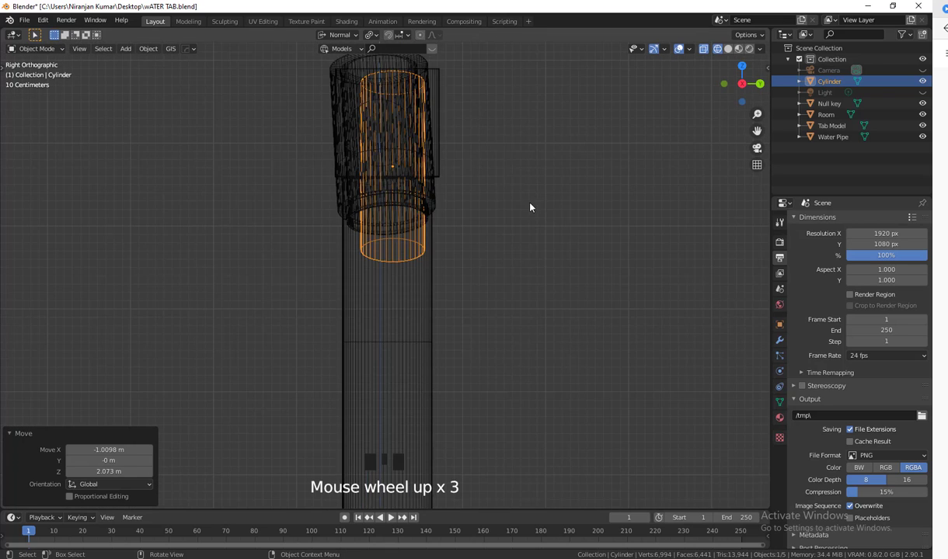
shift+middle_drag(517, 198, 621, 288)
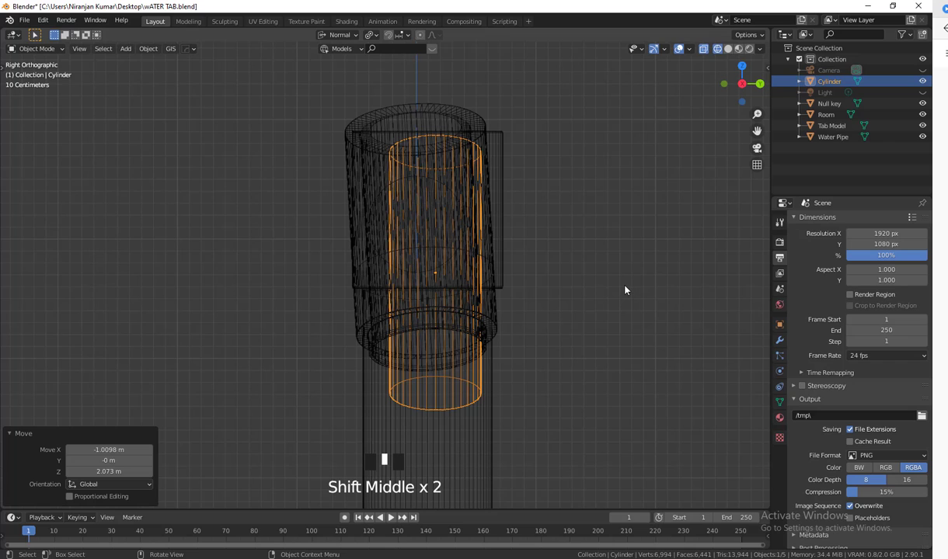
key(g)
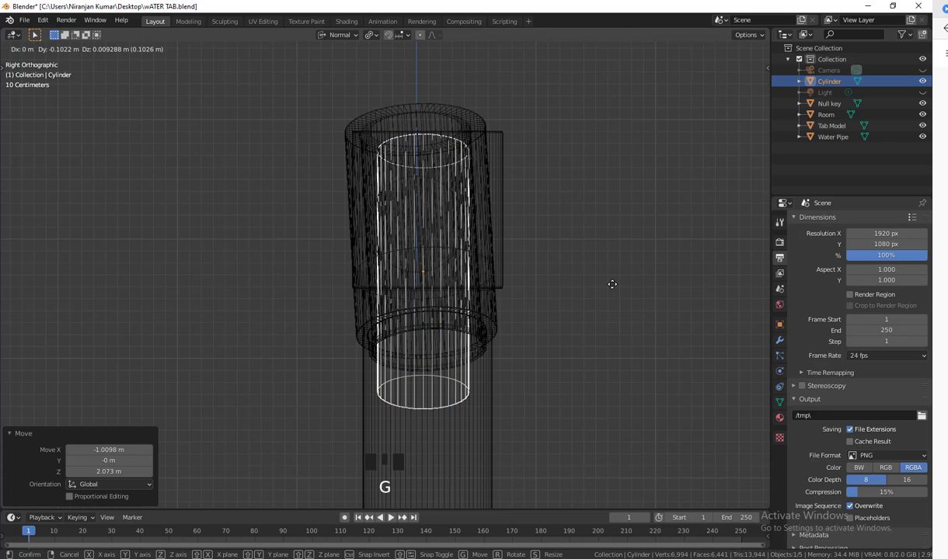
click(613, 284)
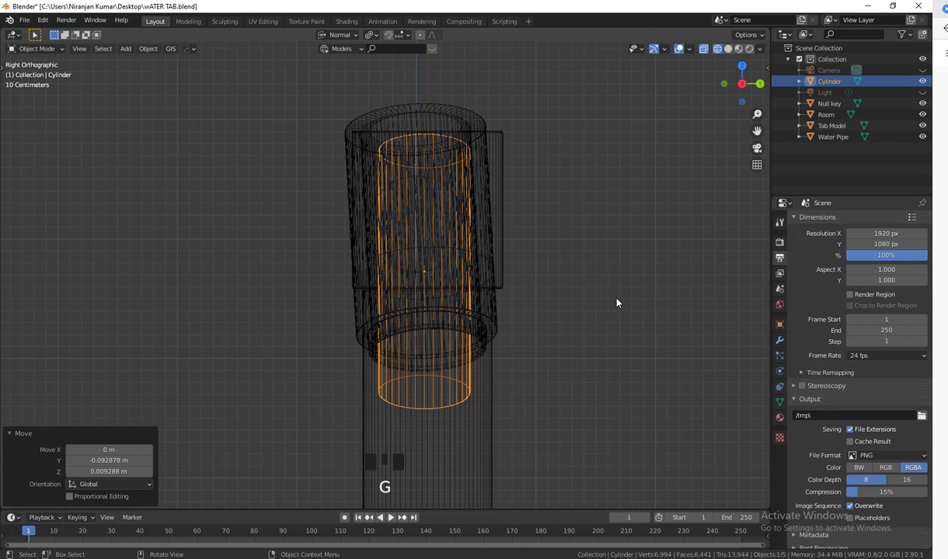
key(r)
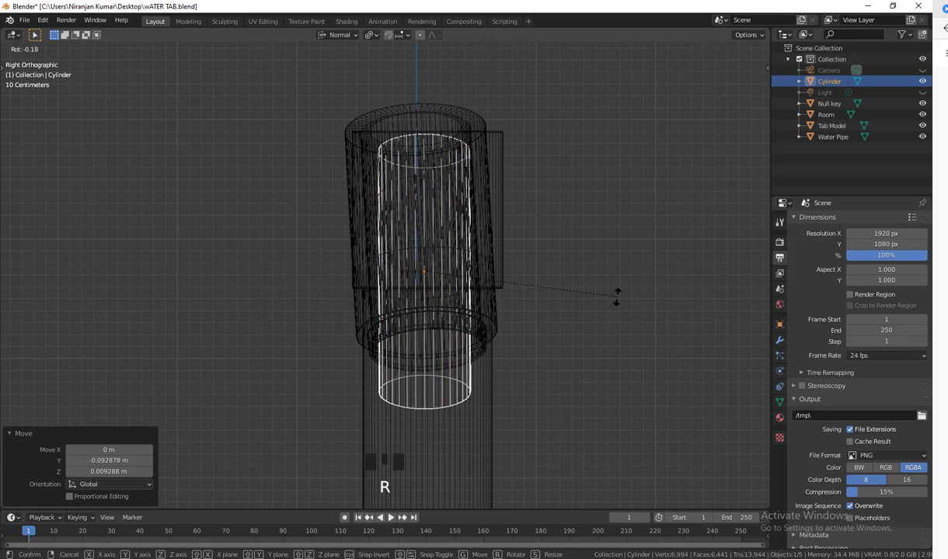
click(620, 286)
Shorten the cylinder along its own Z axis to about 0.786 of its length, using solid shading
scroll(515, 325, down, 3)
mouse_move(516, 324)
middle_down()
mouse_move(567, 326)
mouse_move(620, 310)
mouse_move(529, 324)
mouse_move(515, 385)
mouse_move(461, 377)
mouse_move(433, 349)
mouse_move(493, 370)
mouse_move(510, 360)
mouse_move(450, 385)
mouse_move(466, 382)
middle_up()
key(shift+z)
key(s)
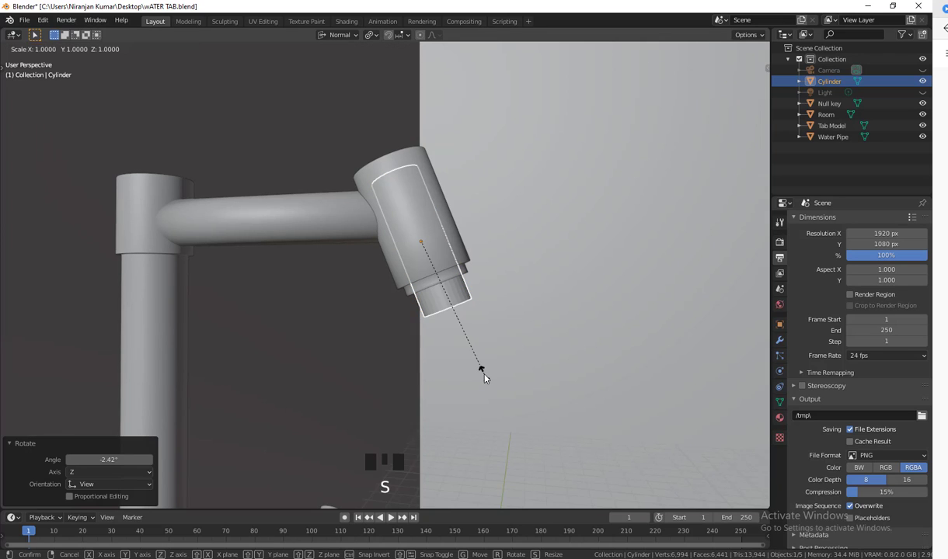
key(z)
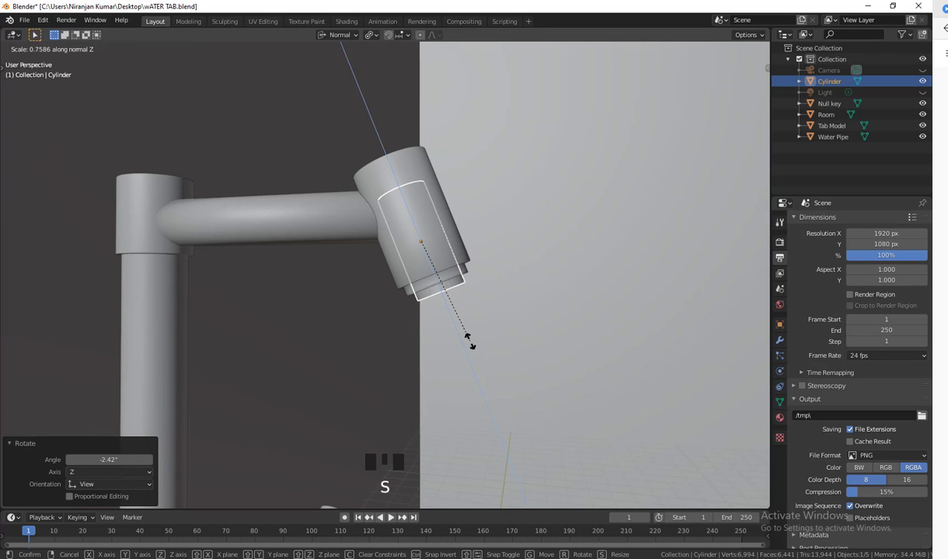
click(472, 344)
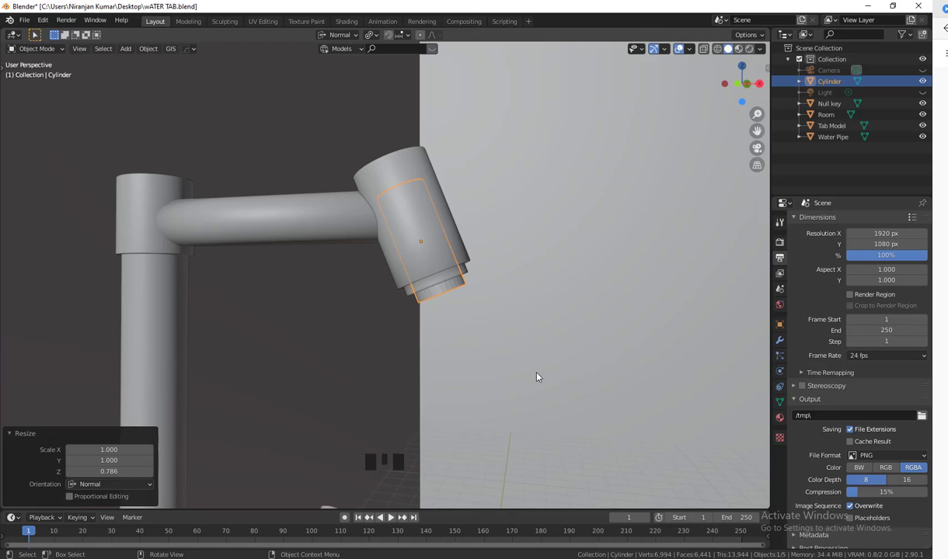
Move the cylinder about -0.07 m along X and 0.18 m up in the front wireframe view, tucking its end inside the nozzle
key(KP_1)
scroll(536, 377, up, 9)
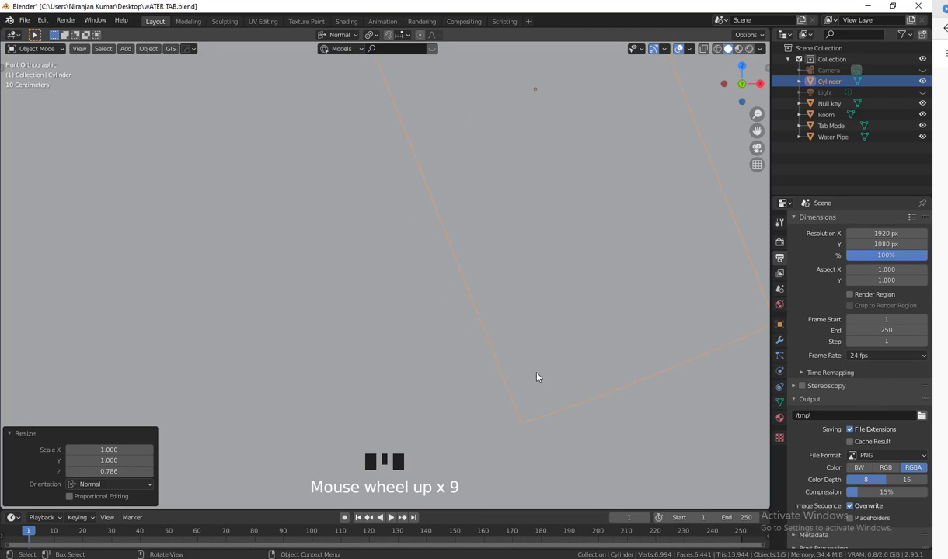
key(shift+z)
scroll(535, 377, down, 6)
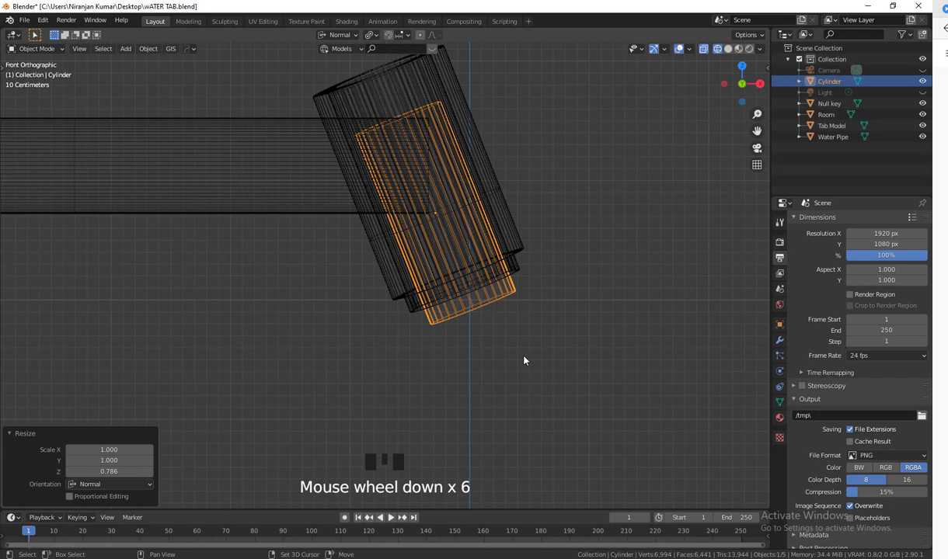
shift+middle_drag(525, 360, 518, 418)
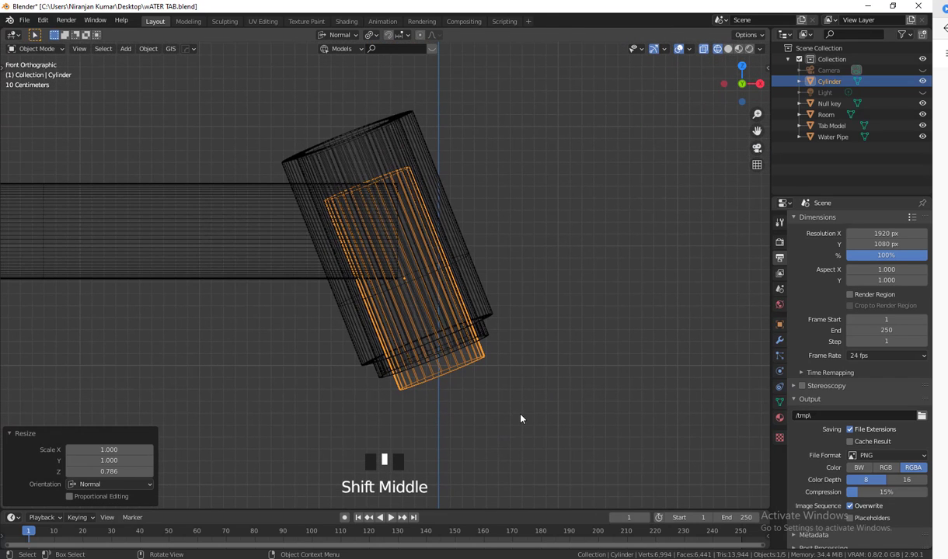
key(g)
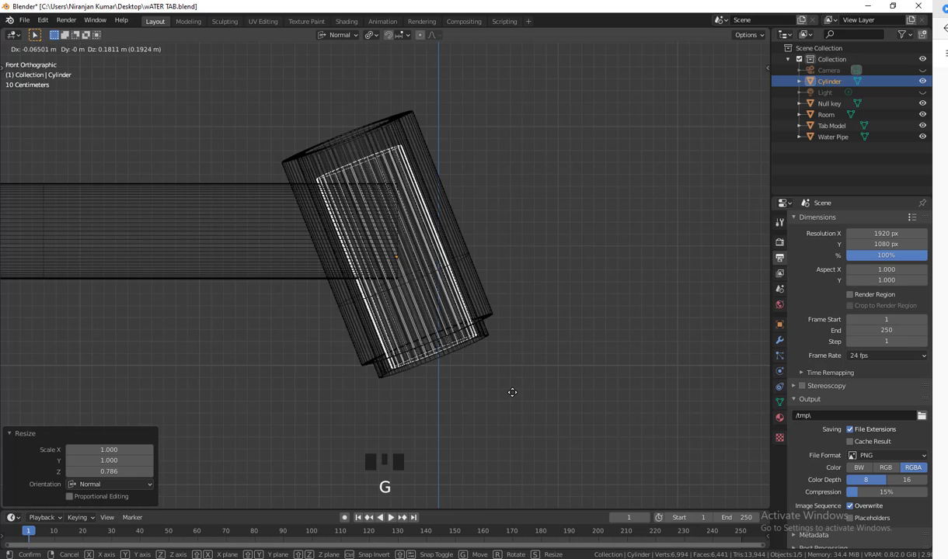
click(511, 392)
Examine the cylinder's fit inside the nozzle's mouth from below and from the side in solid shading
scroll(539, 423, down, 5)
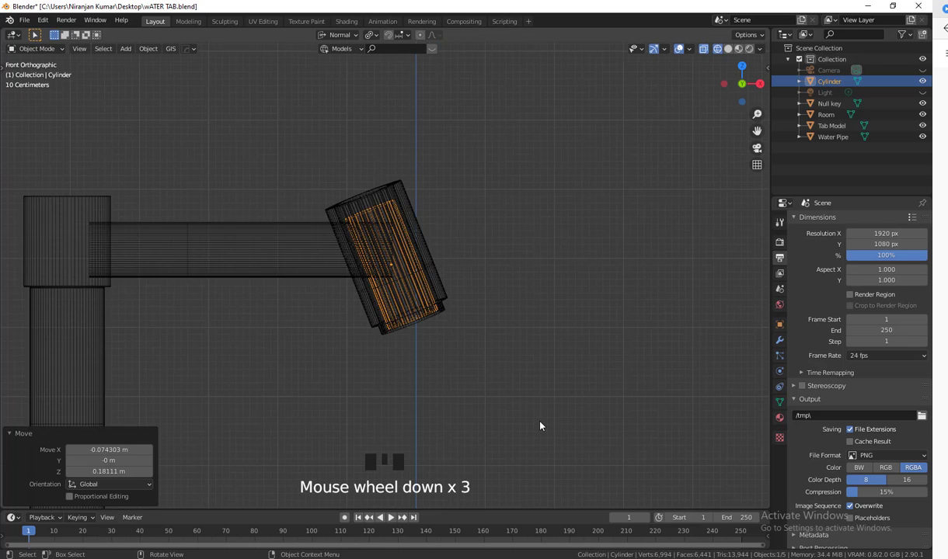
middle_drag(584, 443, 478, 410)
scroll(474, 423, down, 2)
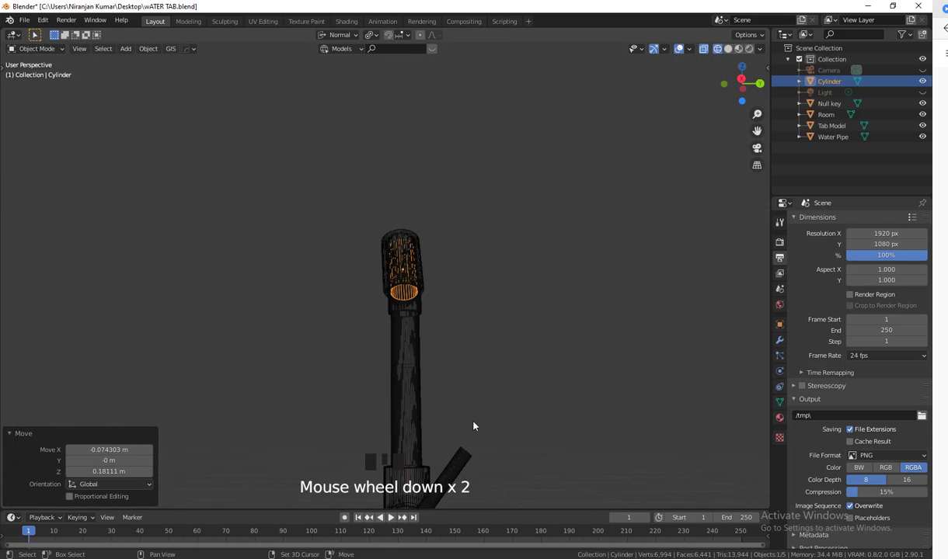
scroll(475, 408, up, 7)
scroll(476, 397, up, 1)
key(shift+z)
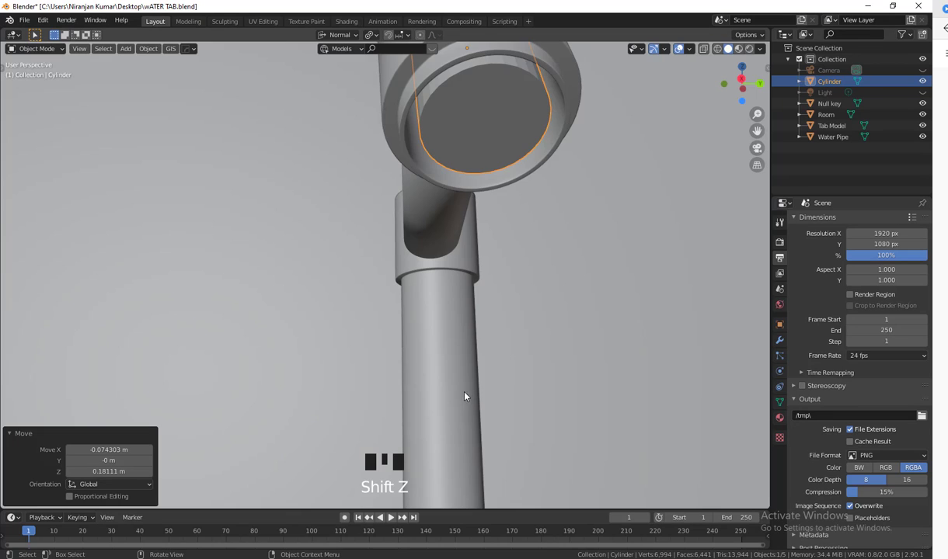
mouse_move(465, 395)
middle_down()
mouse_move(518, 393)
mouse_move(411, 436)
mouse_move(442, 391)
mouse_move(608, 290)
middle_up()
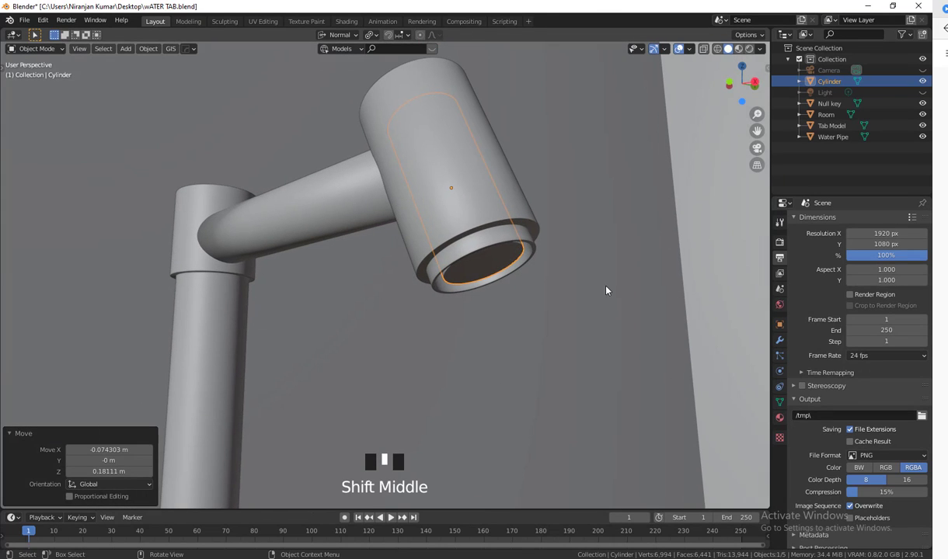
Rename the Cylinder object as Emitter
click(835, 84)
double_click(834, 84)
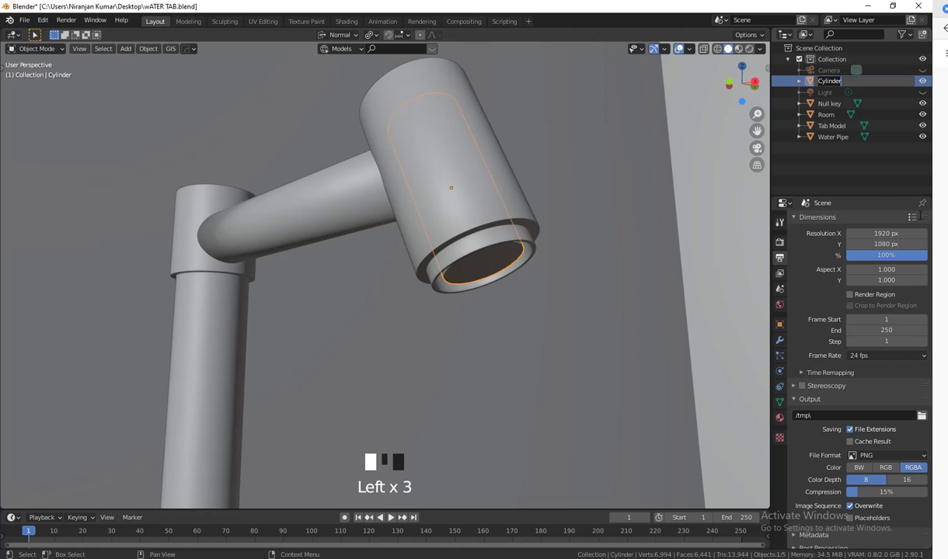
text(Emitter)
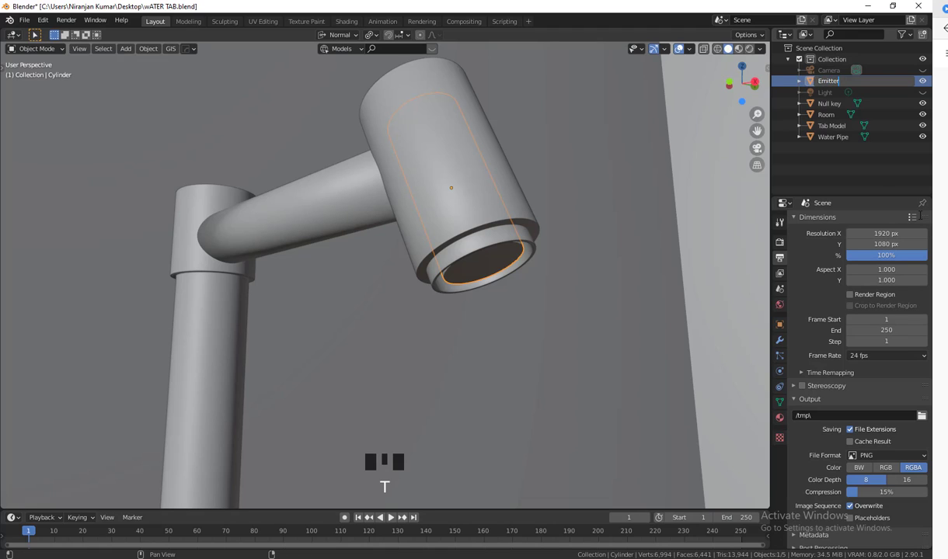
key(Return)
Enable Fluid physics on the Emitter and set its type to Flow
scroll(519, 275, down, 5)
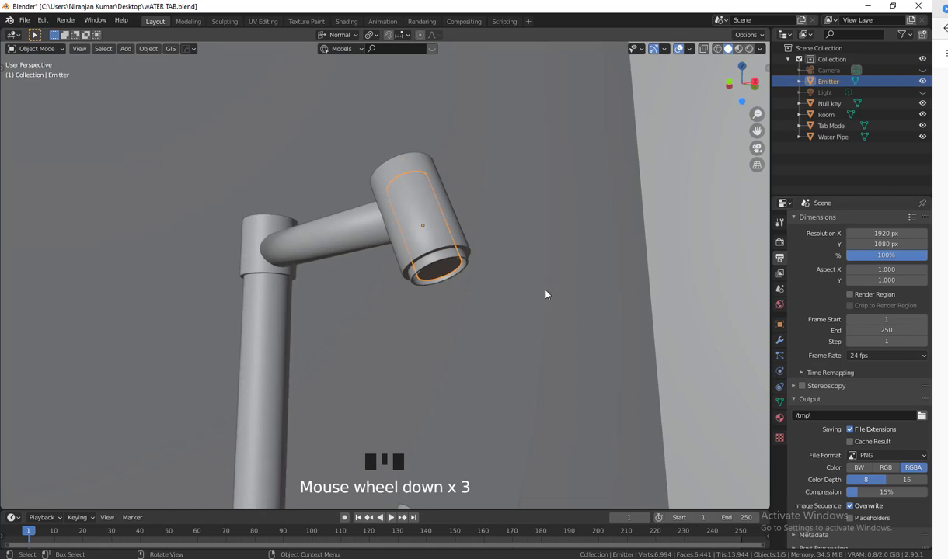
shift+middle_drag(483, 265, 535, 237)
scroll(463, 298, down, 2)
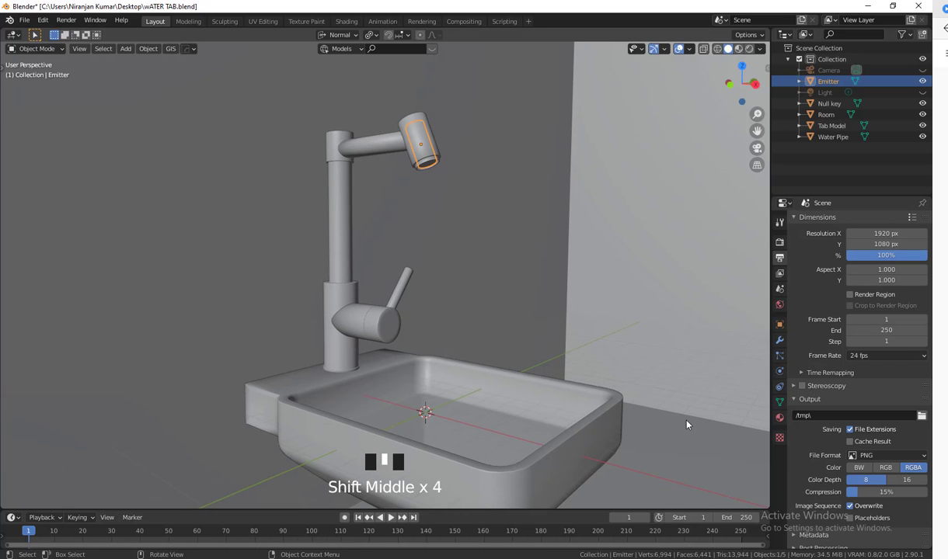
click(780, 373)
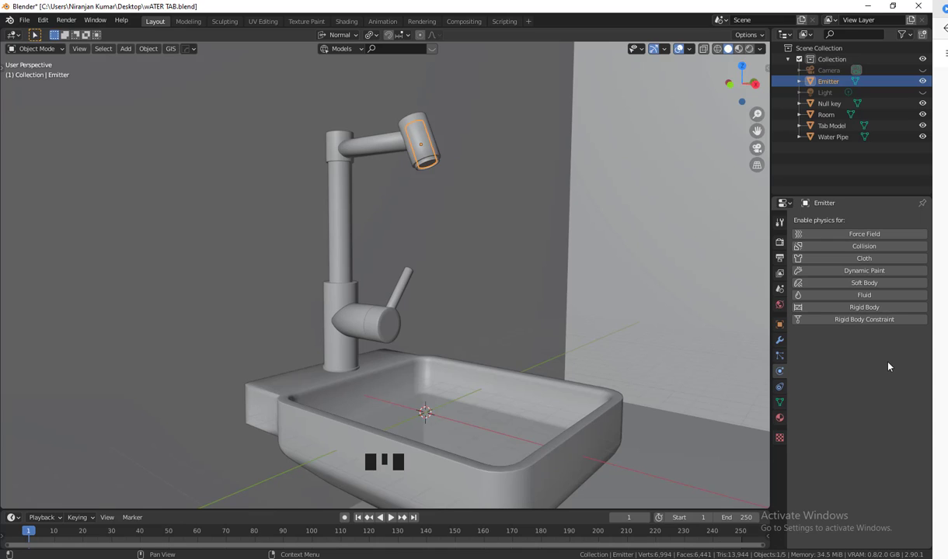
click(428, 167)
click(828, 82)
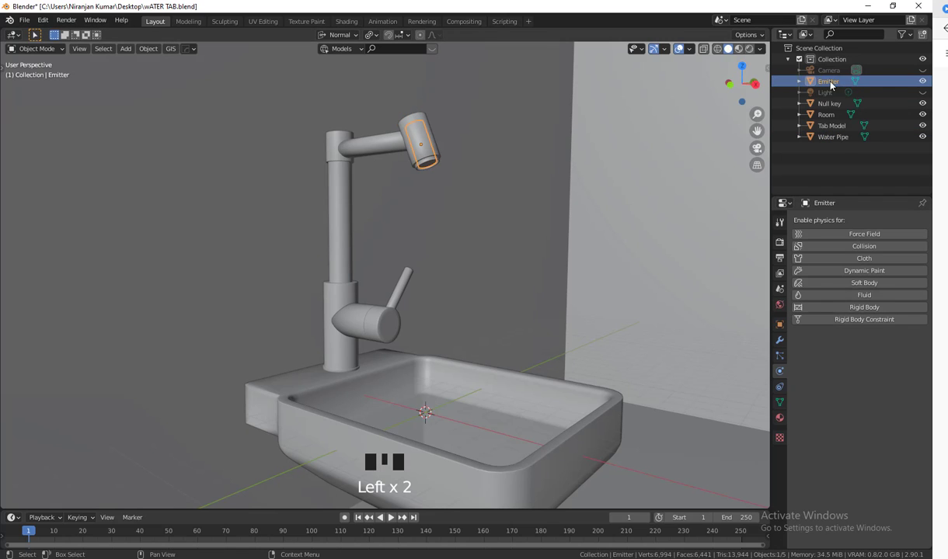
click(853, 296)
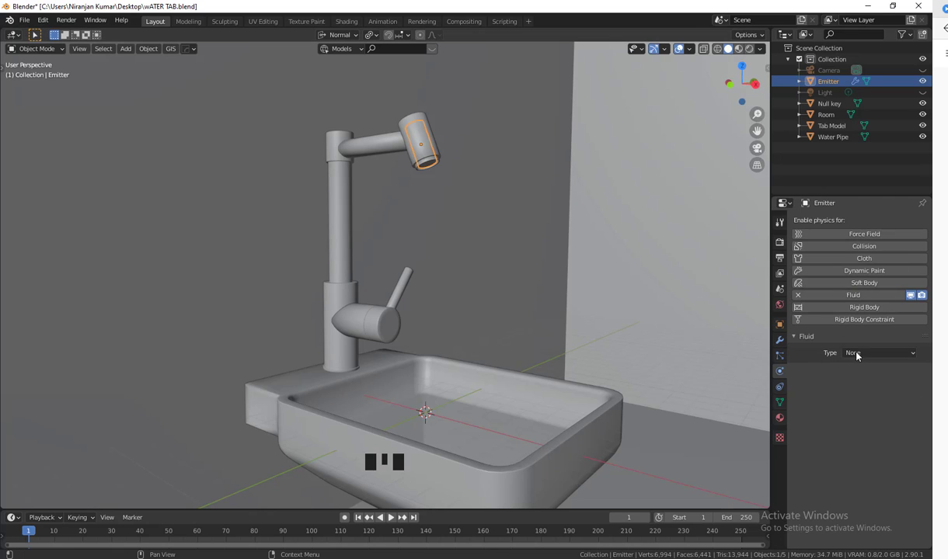
click(887, 355)
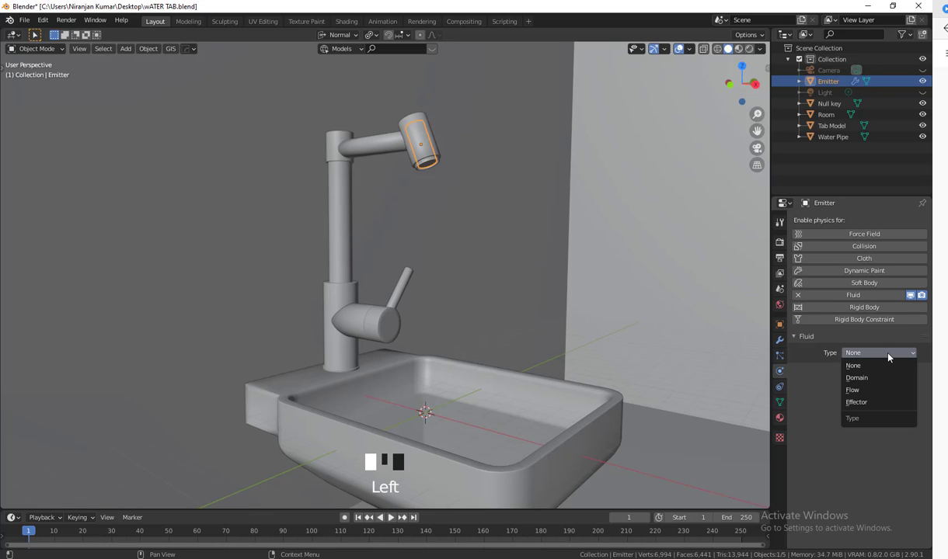
click(874, 391)
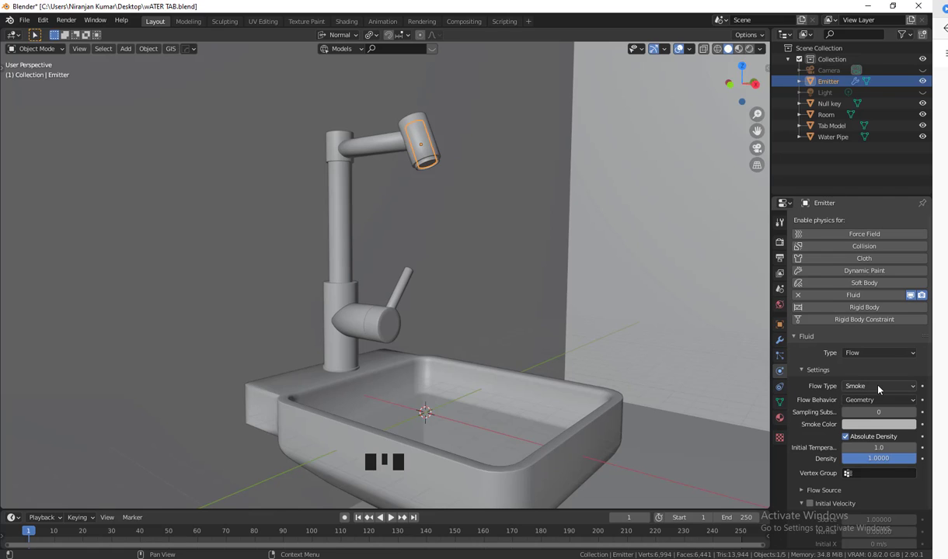
Set the Emitter's flow type to Liquid and its flow behavior to Inflow
click(877, 386)
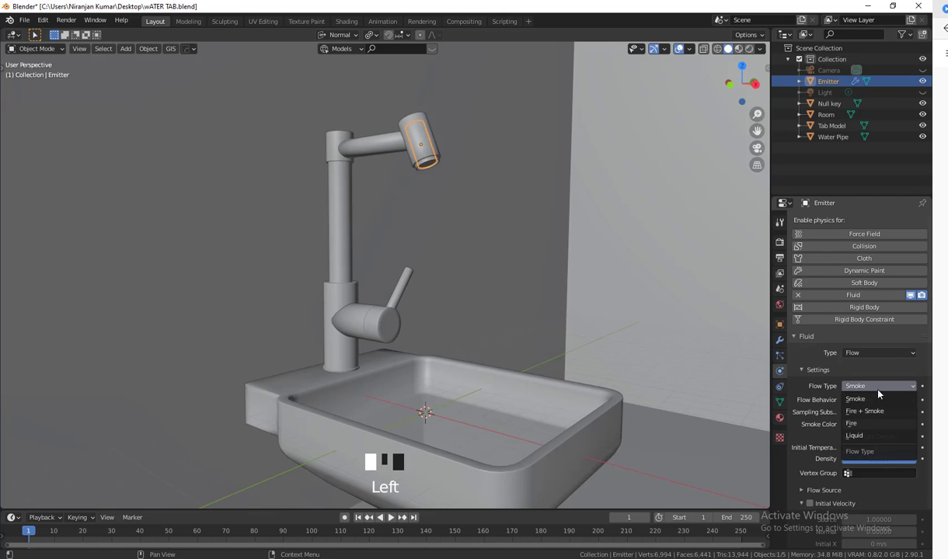
click(867, 436)
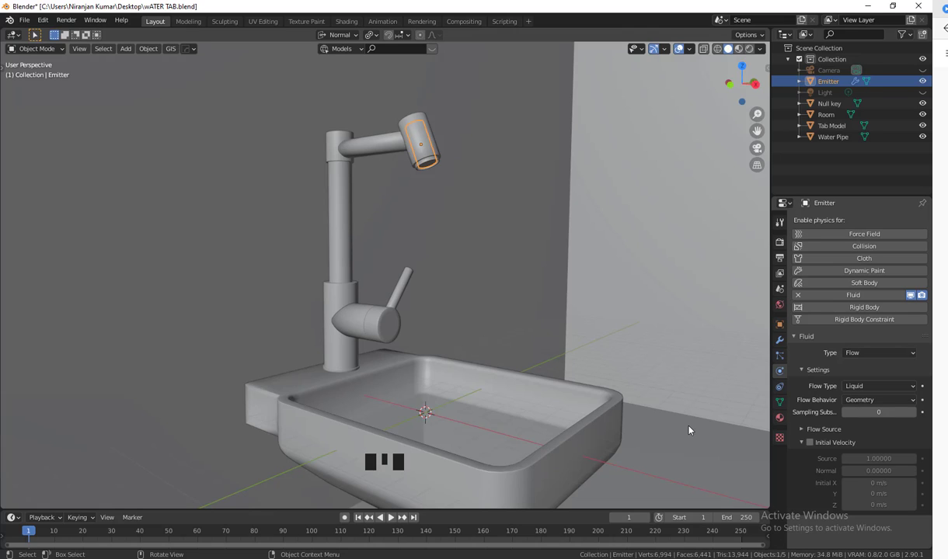
click(868, 400)
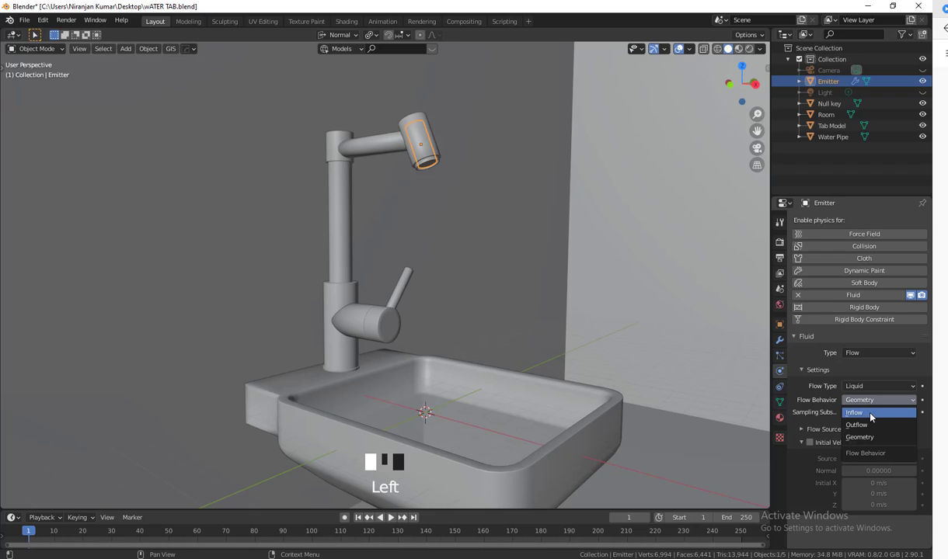
click(862, 412)
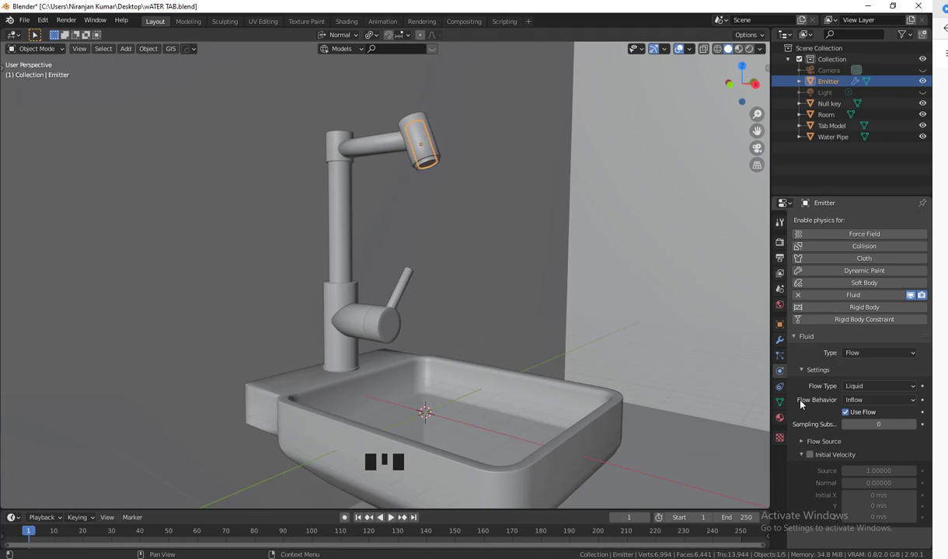
scroll(800, 403, down, 2)
scroll(819, 386, up, 2)
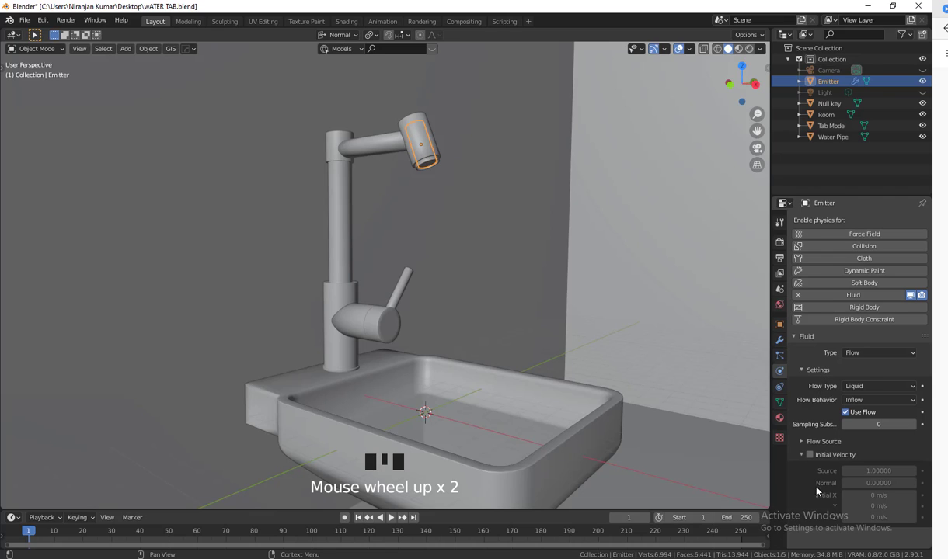
Enable Initial Velocity on the Emitter and set its Initial X to 2 m/s
click(811, 454)
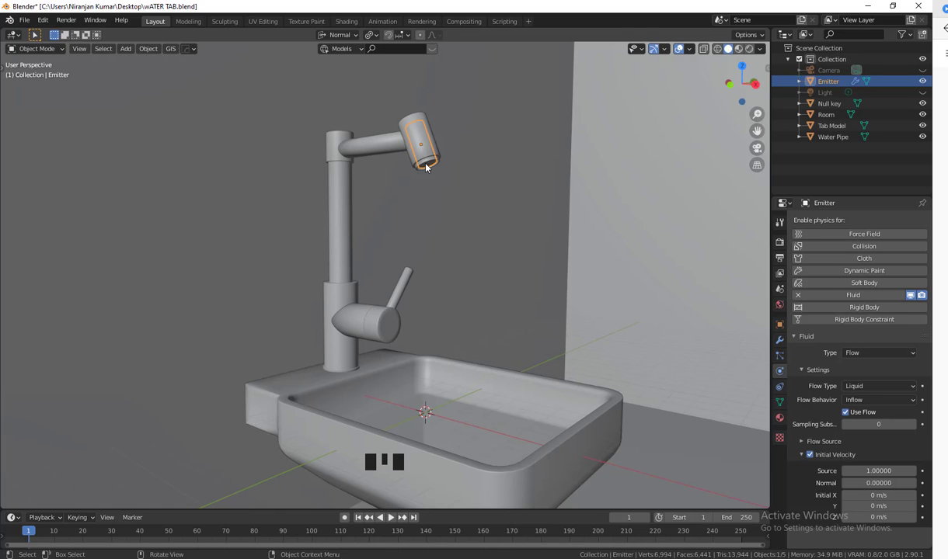
middle_drag(549, 275, 588, 266)
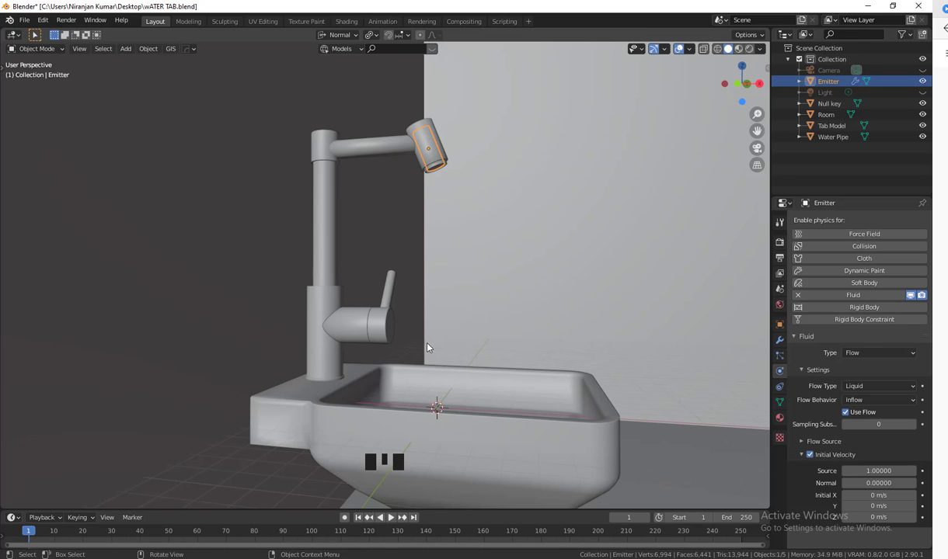
middle_drag(563, 383, 484, 394)
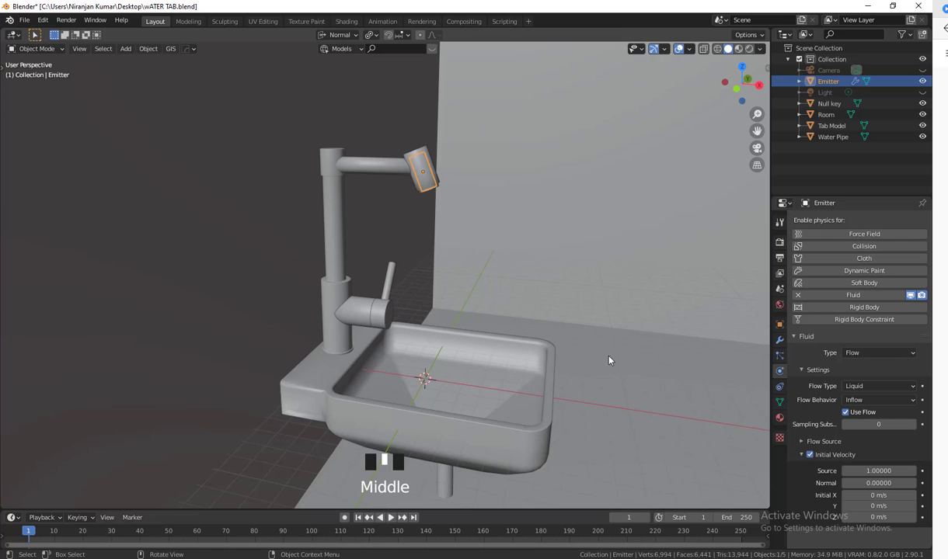
scroll(875, 497, down, 2)
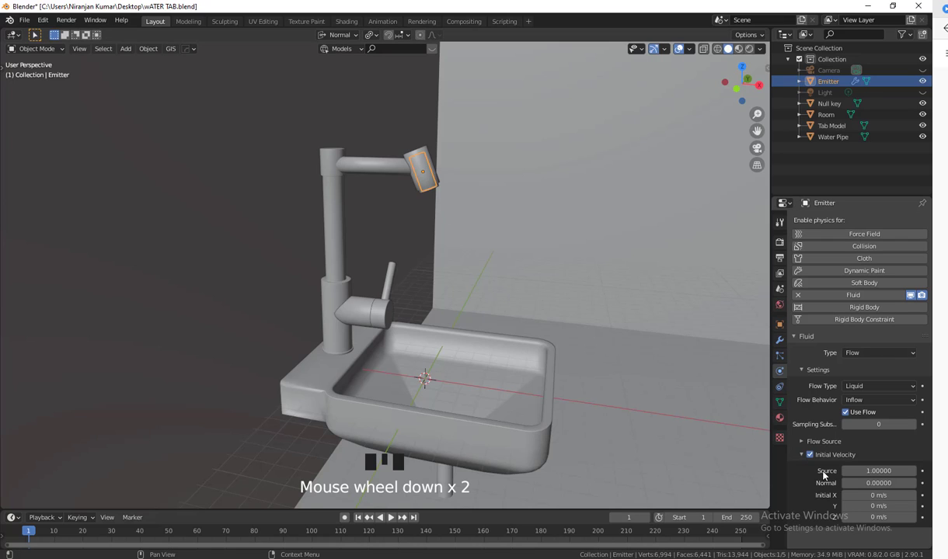
click(874, 497)
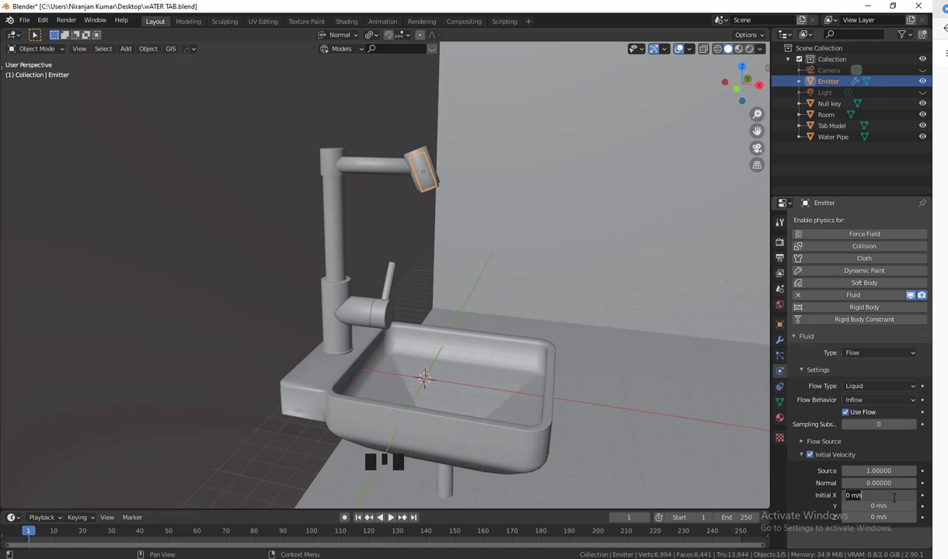
drag(891, 496, 783, 498)
text(2)
key(Return)
Set the Emitter's initial velocity Source to 4 and its Z component to -1 m/s
click(889, 471)
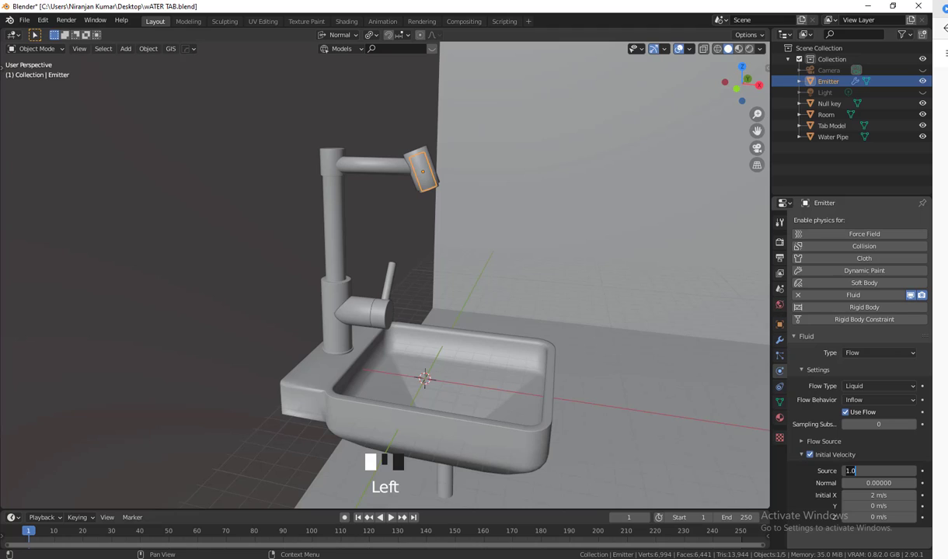
text(4)
key(Return)
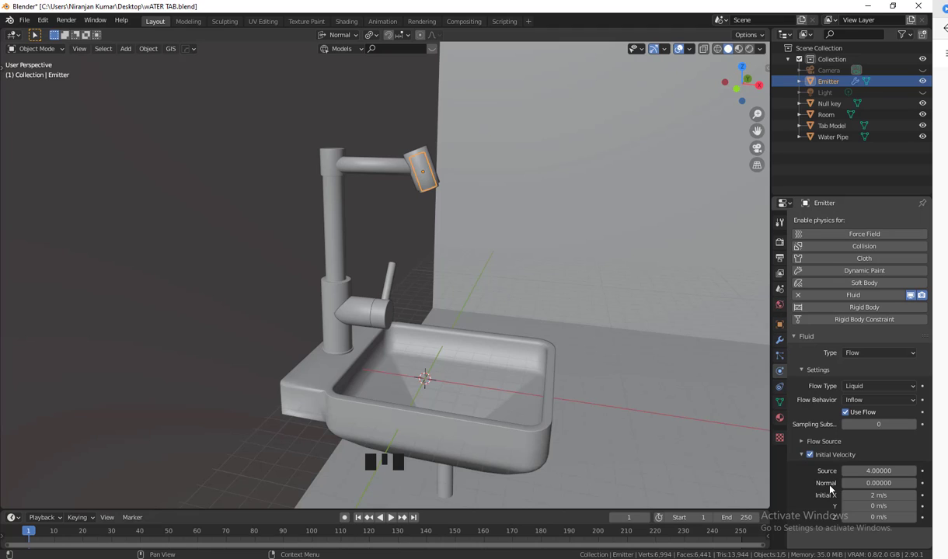
scroll(901, 505, down, 3)
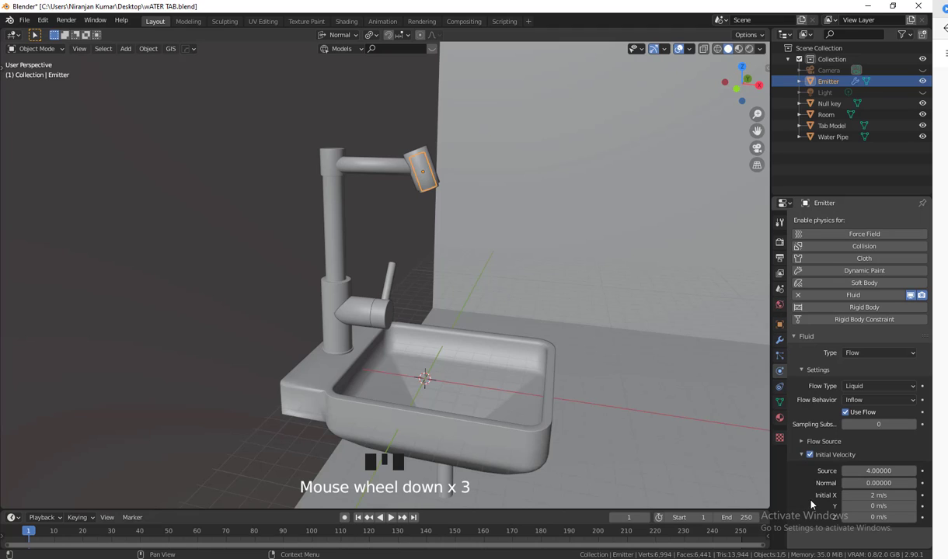
click(890, 517)
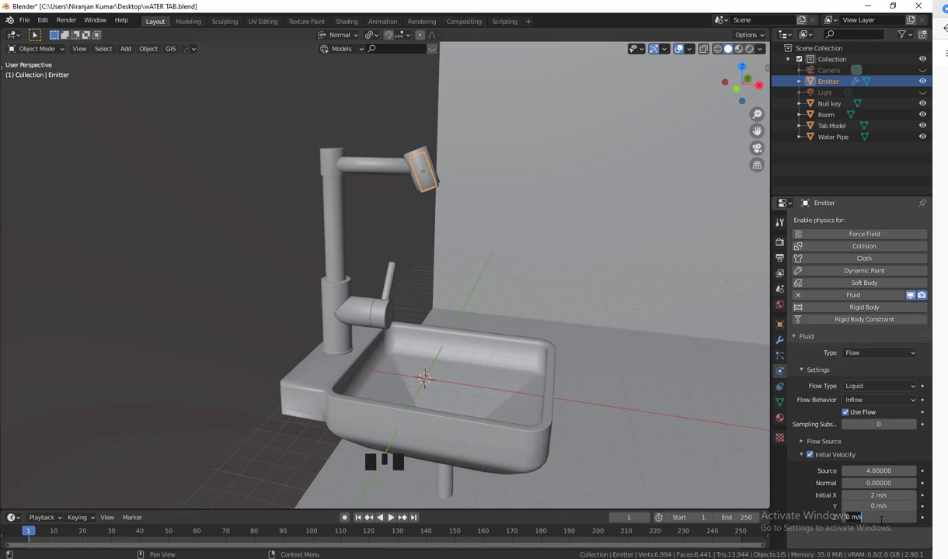
click(845, 517)
key(BackSpace)
text(-1)
key(Return)
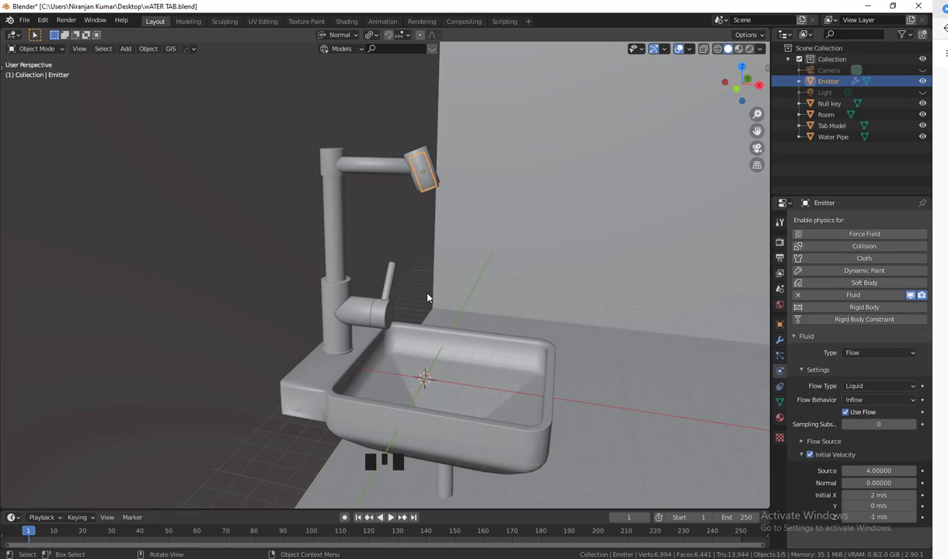
Examine the nozzle from the side and from below, checking the Water Pipe and the Emitter inside it
scroll(452, 300, down, 2)
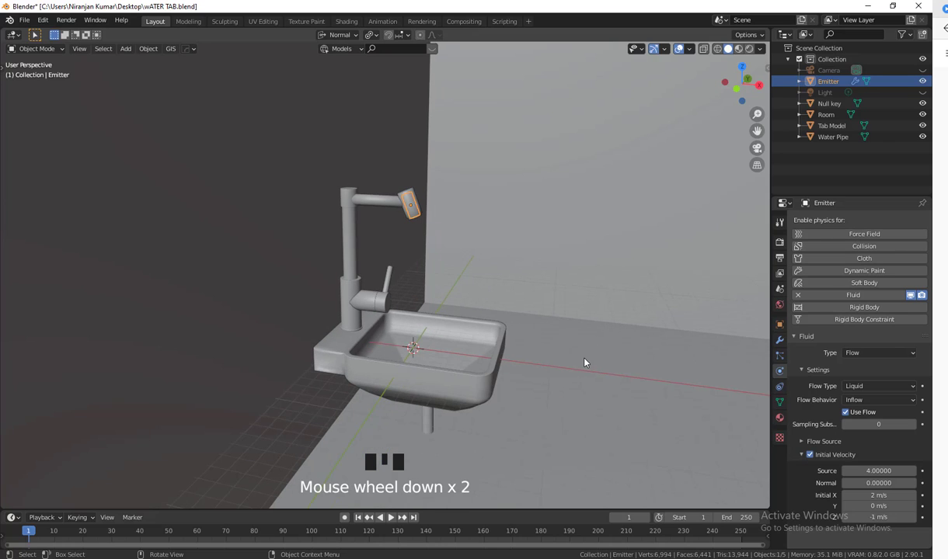
middle_drag(584, 362, 557, 357)
scroll(508, 322, up, 2)
shift+middle_drag(509, 322, 432, 282)
scroll(480, 333, up, 4)
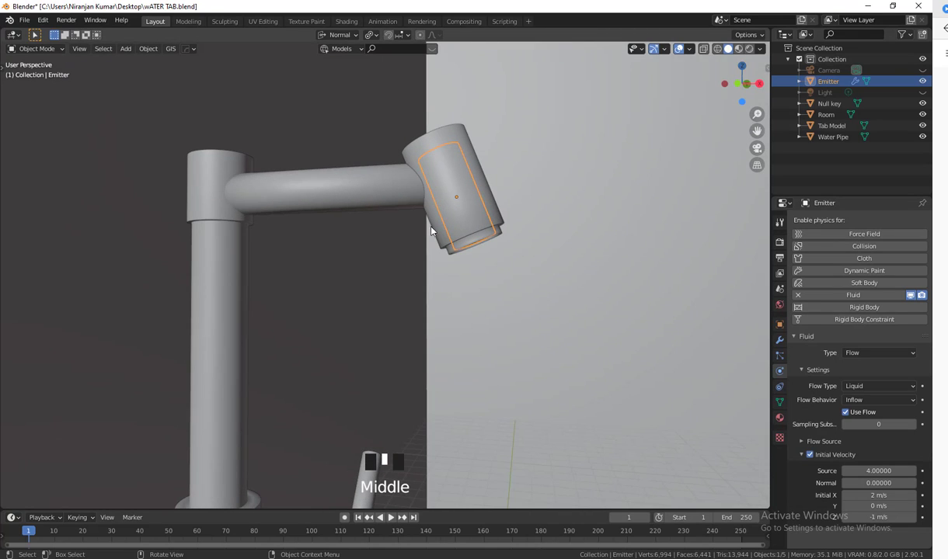
click(497, 219)
middle_drag(563, 332, 425, 273)
scroll(470, 357, down, 2)
shift+middle_drag(470, 357, 519, 324)
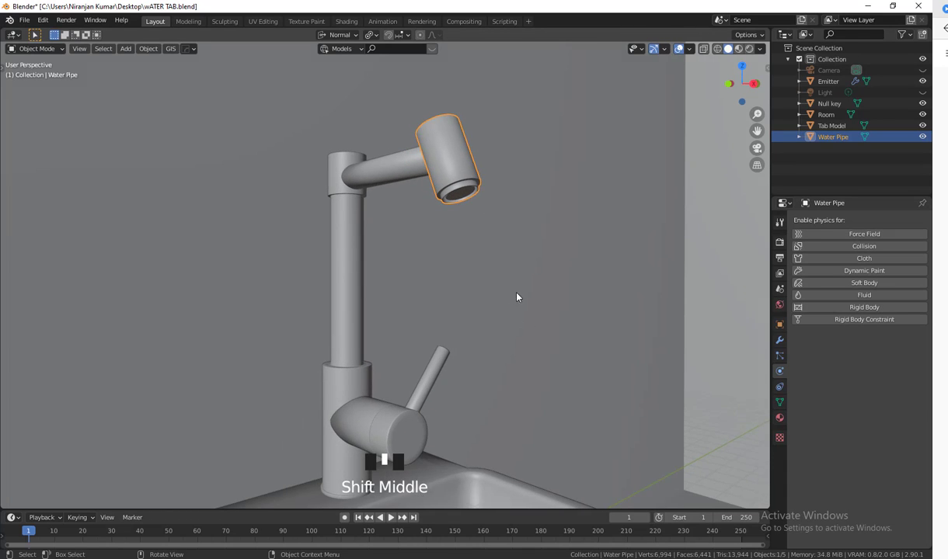
scroll(517, 280, up, 2)
shift+middle_drag(517, 279, 464, 177)
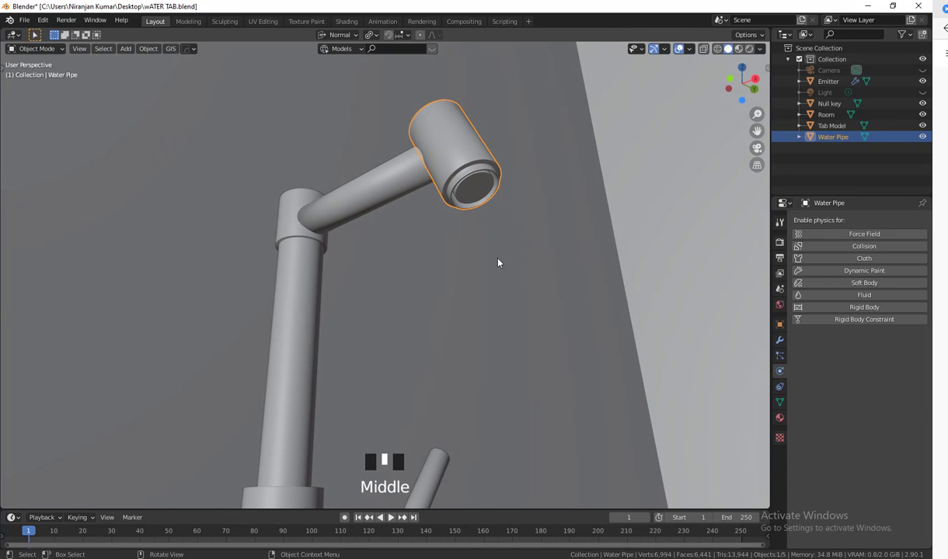
click(473, 157)
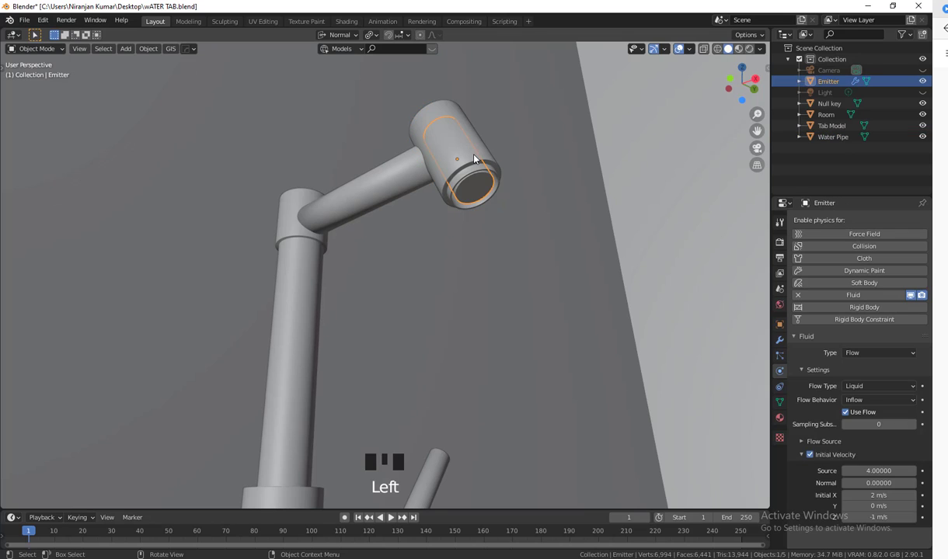
Add Fluid physics to the Water Pipe as an Effector of type Collision and enable Is Planar
click(477, 148)
middle_drag(543, 299, 528, 374)
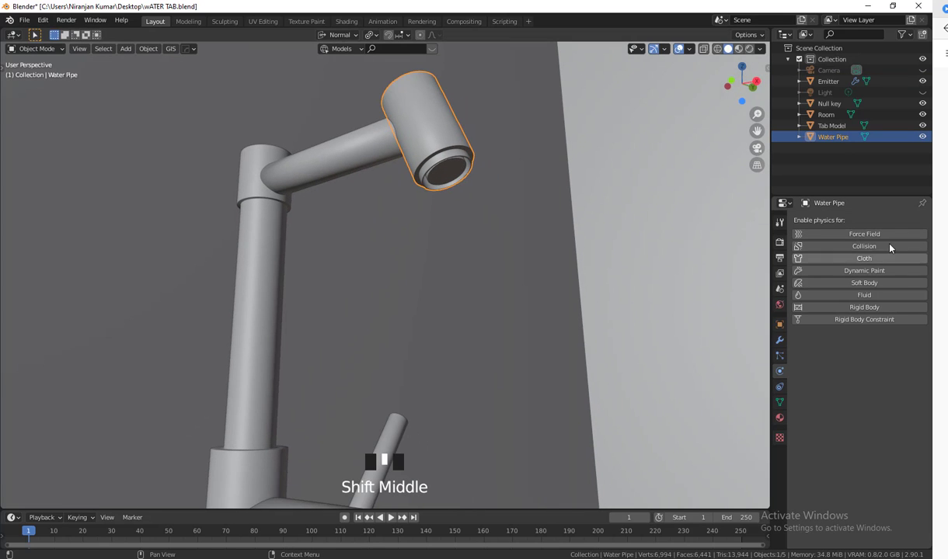
click(883, 298)
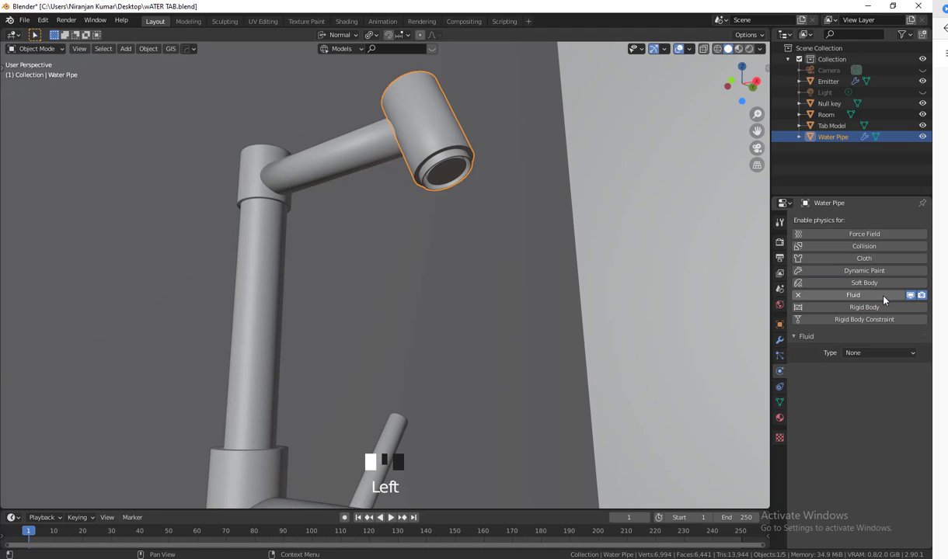
click(889, 354)
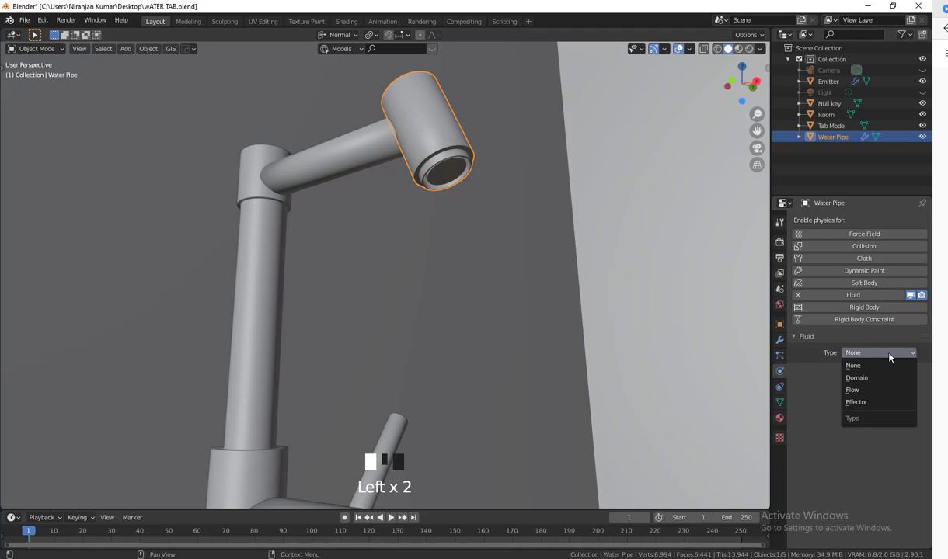
click(871, 404)
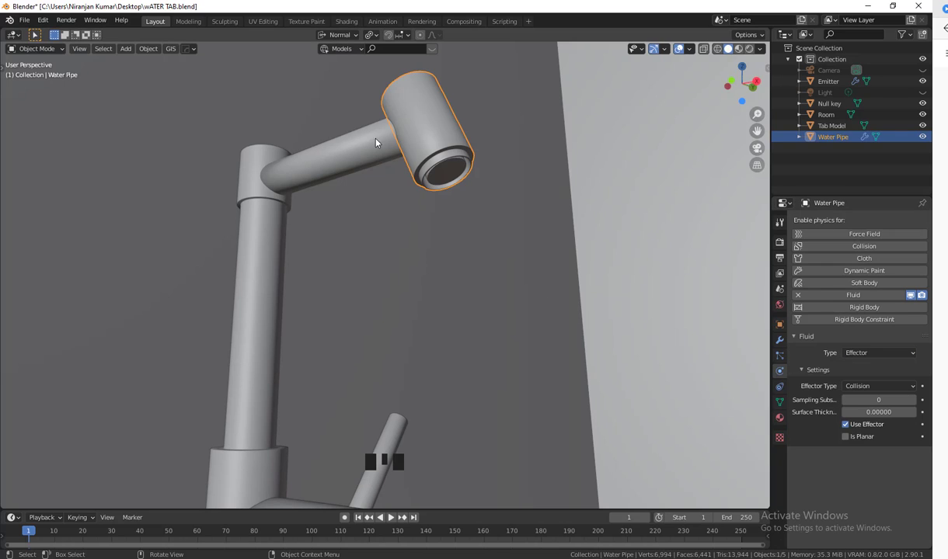
click(847, 438)
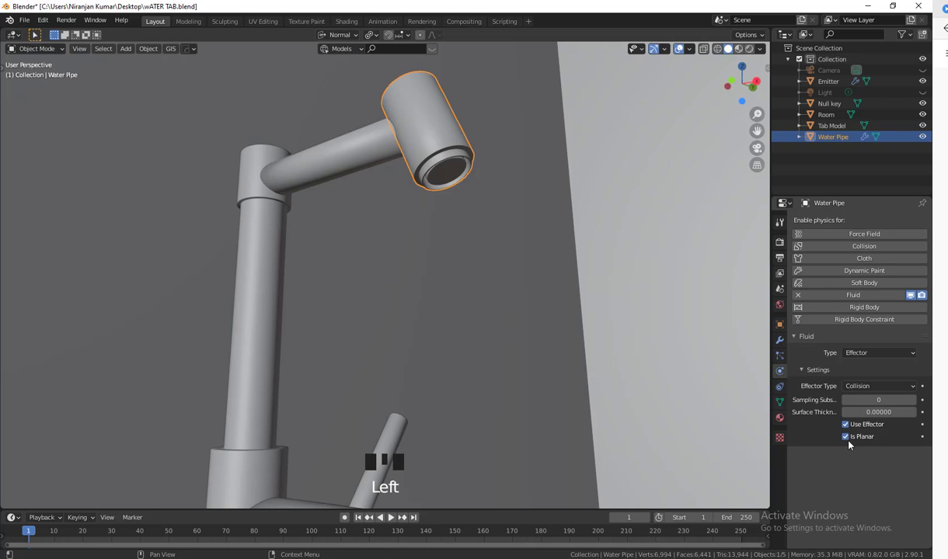
Review the available effector types for the Water Pipe and keep Collision
scroll(467, 211, down, 2)
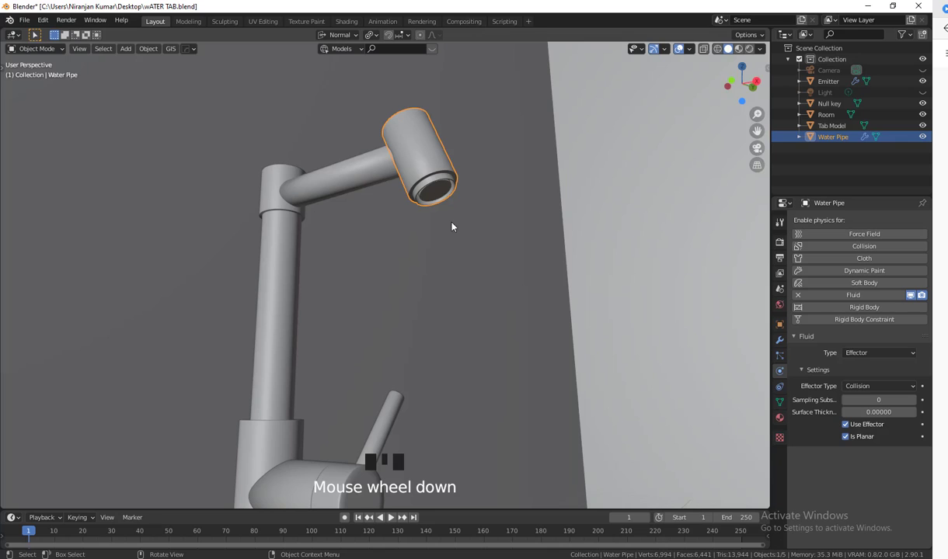
scroll(477, 259, down, 4)
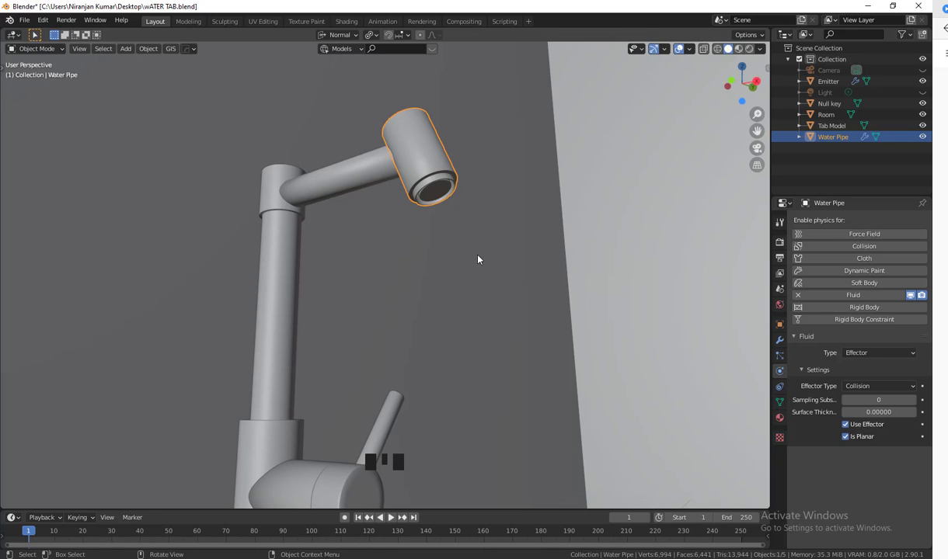
shift+middle_drag(478, 259, 537, 386)
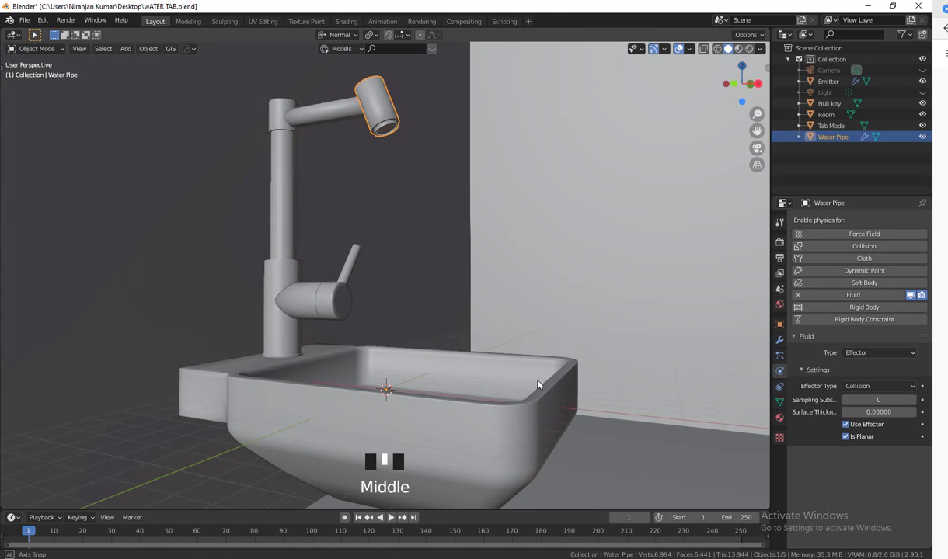
click(897, 388)
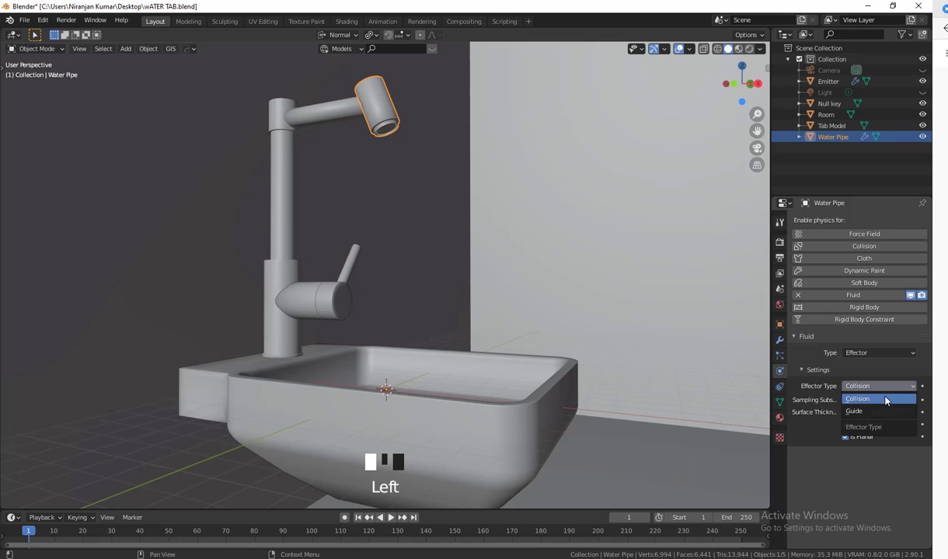
click(885, 400)
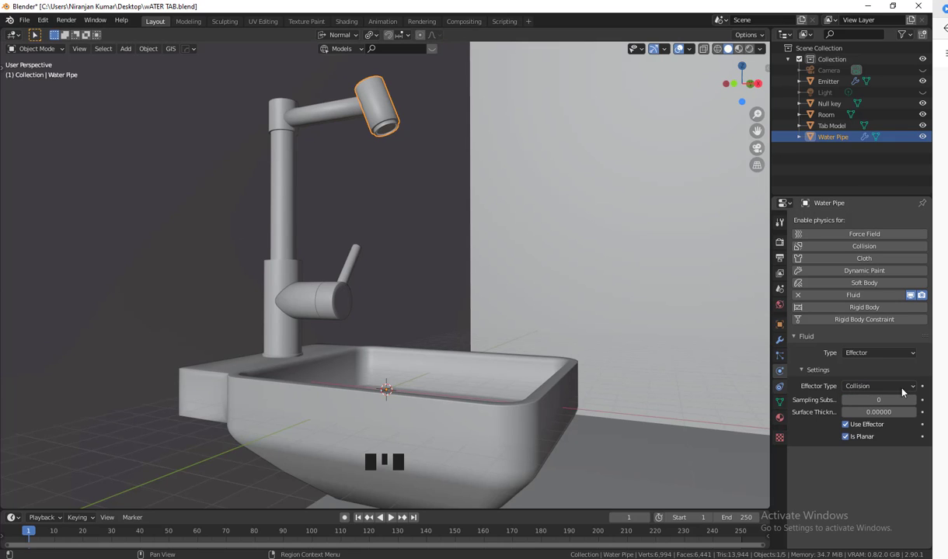
Add Fluid physics to the Tab Model and set its type to Effector with Collision as the effector type
middle_drag(425, 333, 402, 328)
click(402, 328)
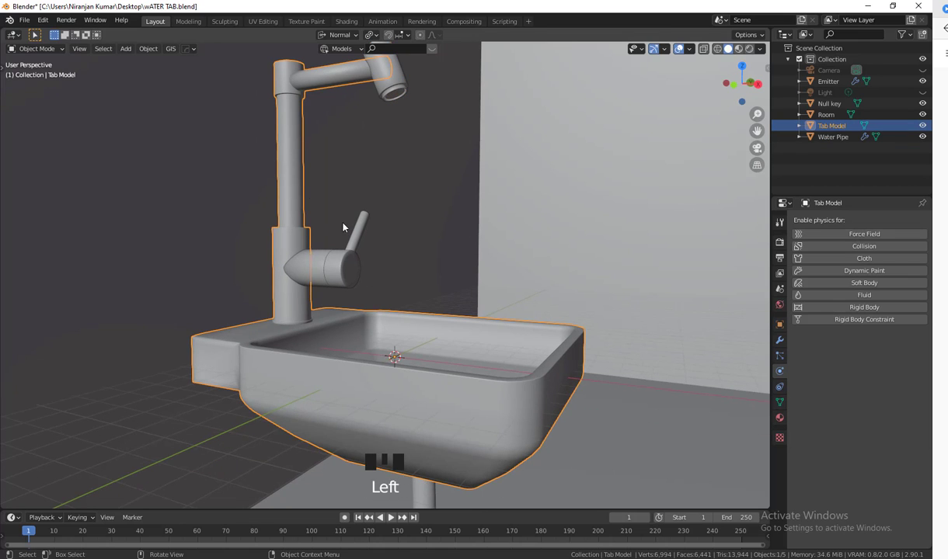
middle_drag(462, 393, 638, 419)
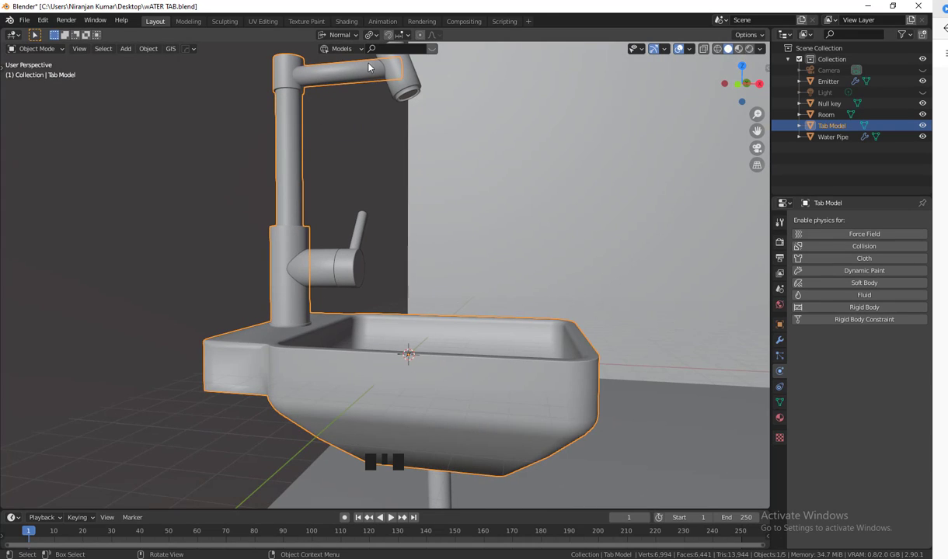
middle_drag(596, 392, 612, 422)
scroll(556, 409, up, 1)
click(871, 296)
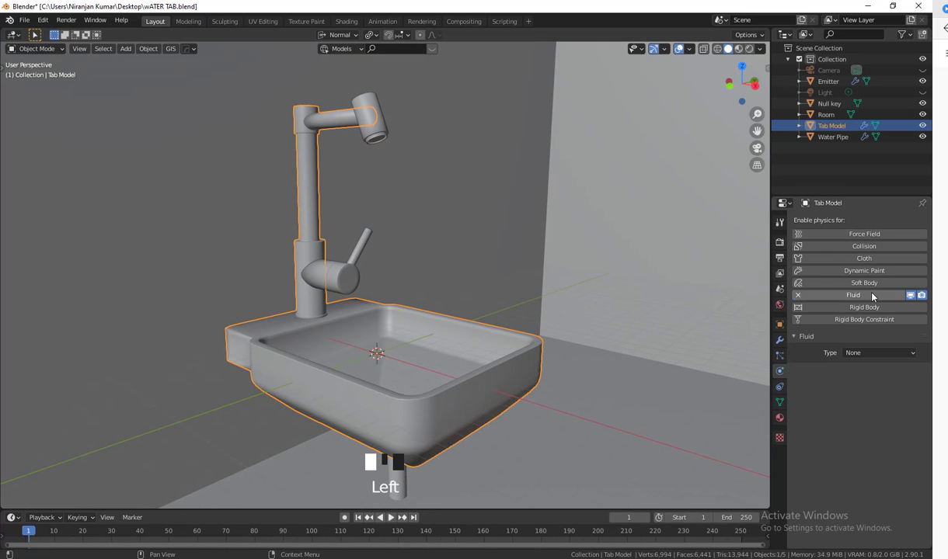
click(879, 354)
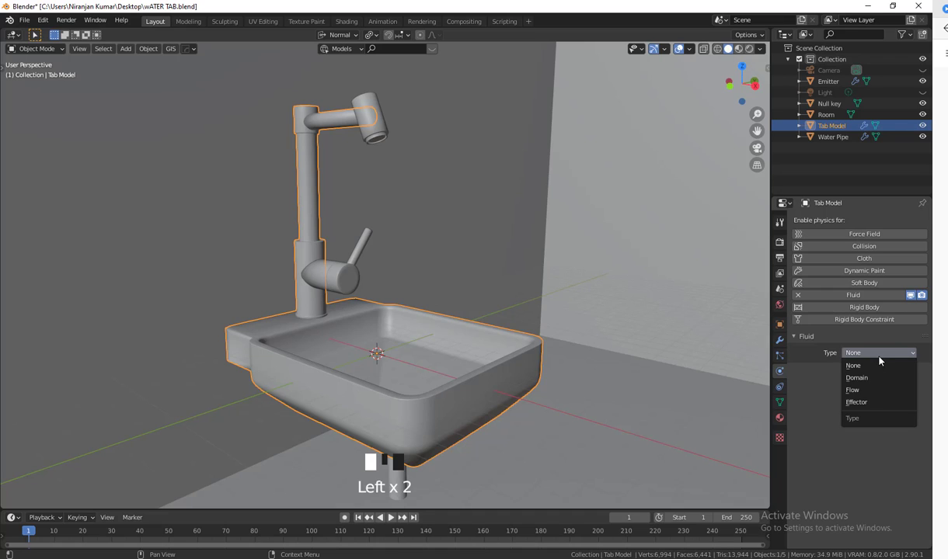
click(870, 403)
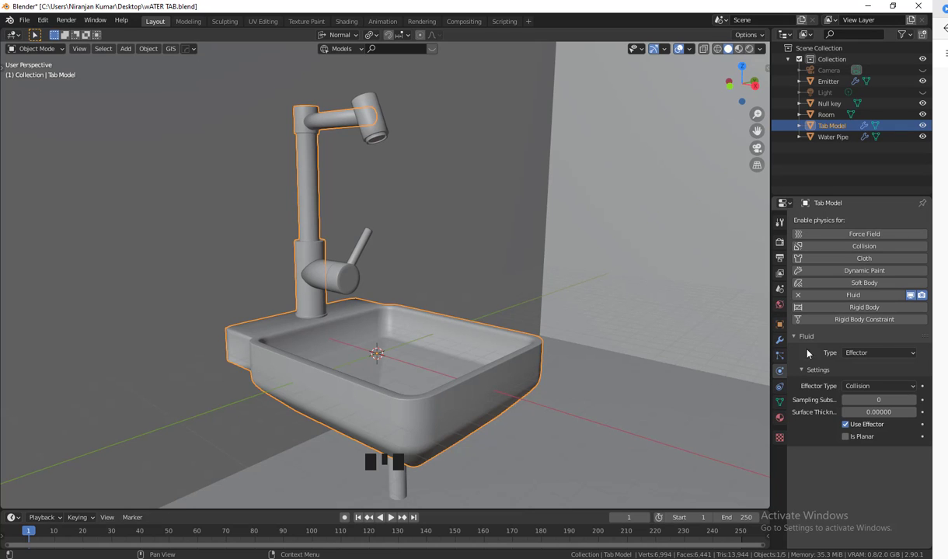
Examine the sink and tap from the front, from above and within the surrounding room
middle_drag(440, 359, 329, 360)
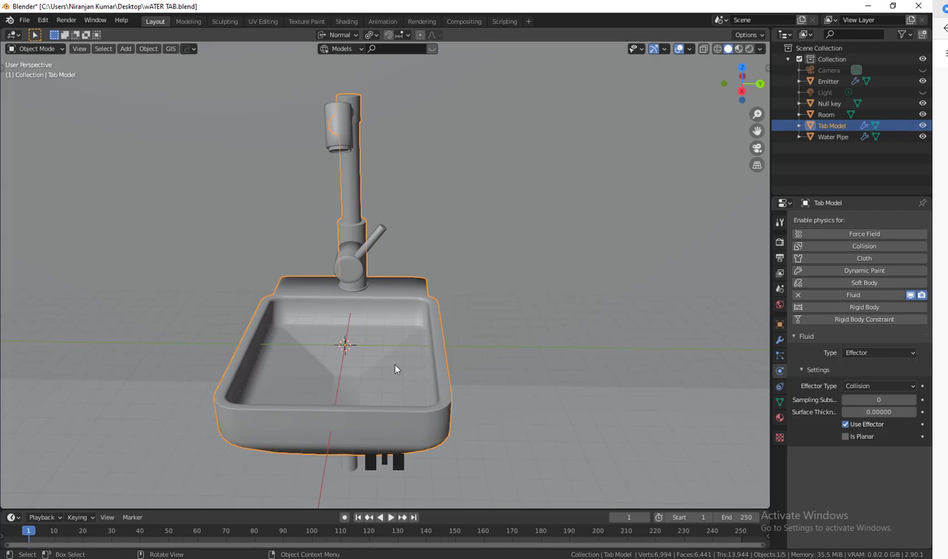
mouse_move(405, 380)
middle_down()
mouse_move(510, 367)
mouse_move(404, 394)
middle_up()
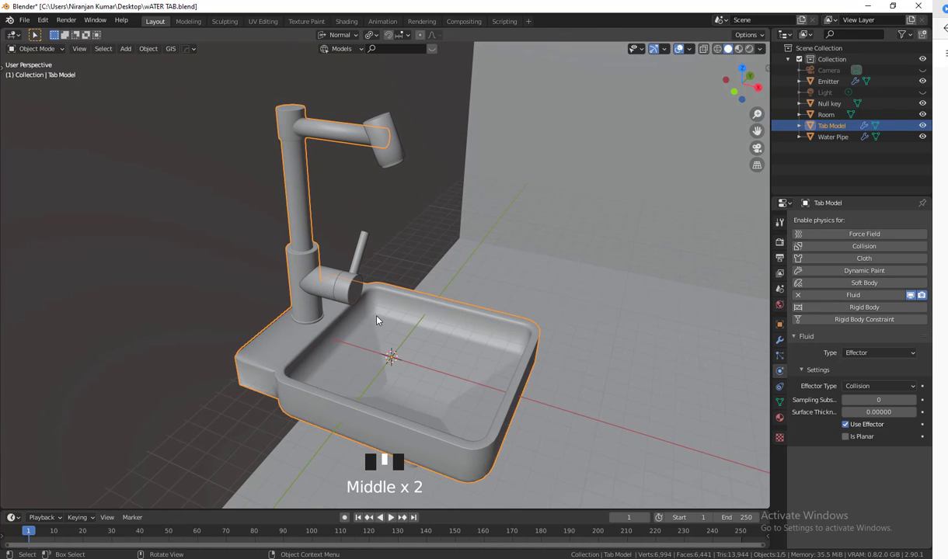
middle_drag(305, 363, 415, 367)
shift+middle_drag(520, 457, 613, 415)
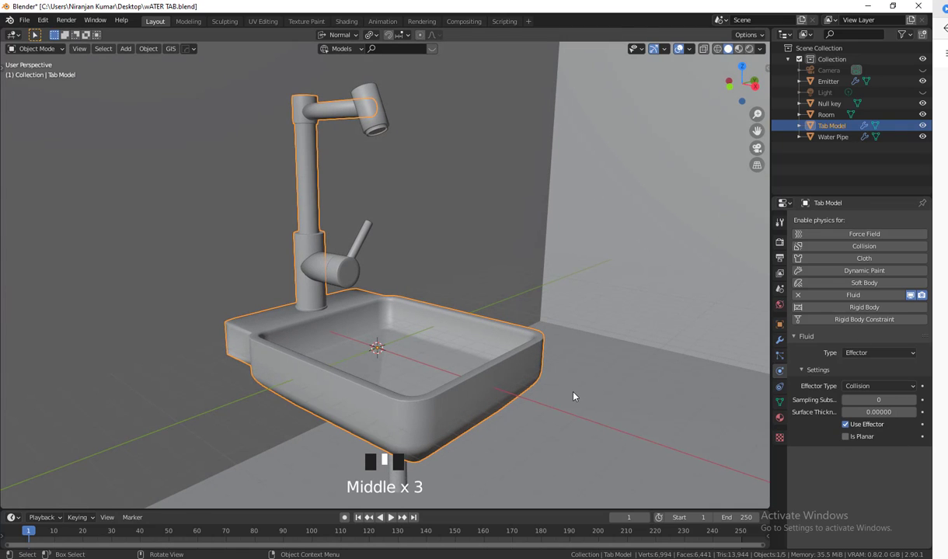
scroll(544, 400, down, 4)
shift+middle_drag(460, 405, 591, 444)
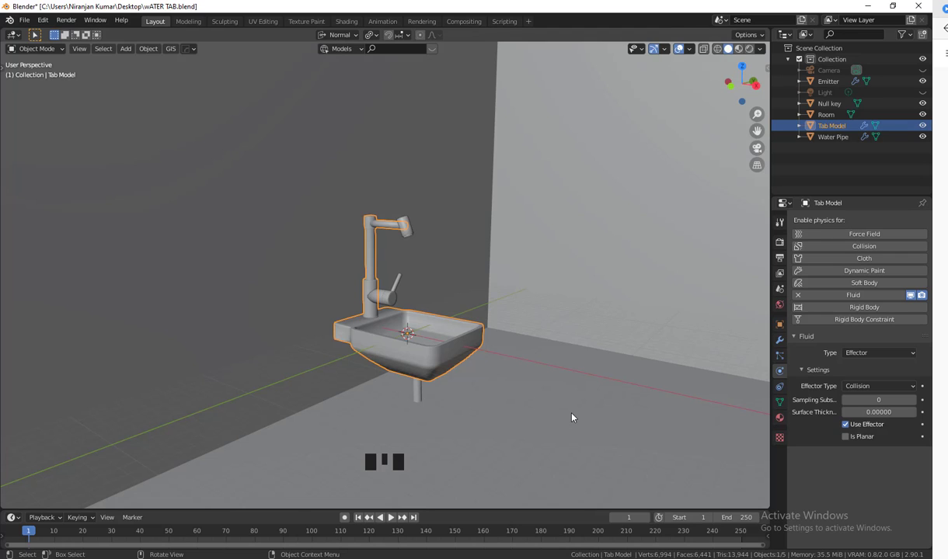
scroll(551, 415, down, 2)
middle_drag(539, 416, 544, 412)
scroll(503, 407, up, 2)
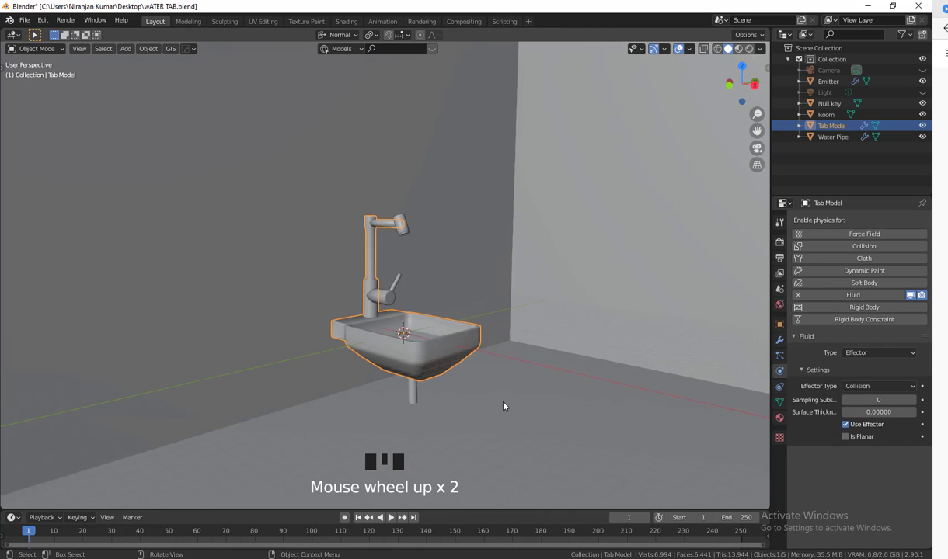
Add a cube at the scene origin and scale it uniformly by about 8.27 around the sink
key(shift+a)
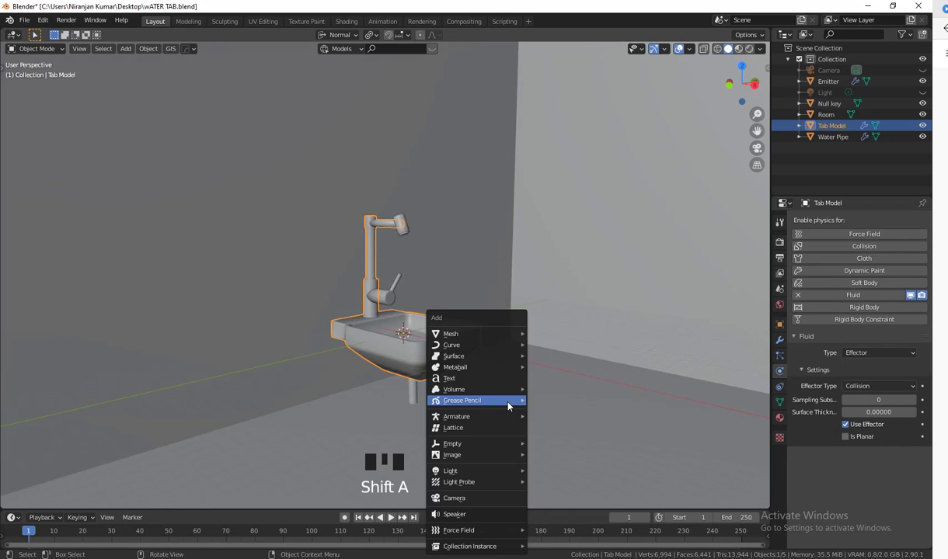
mouse_move(491, 337)
click(550, 87)
scroll(485, 396, up, 3)
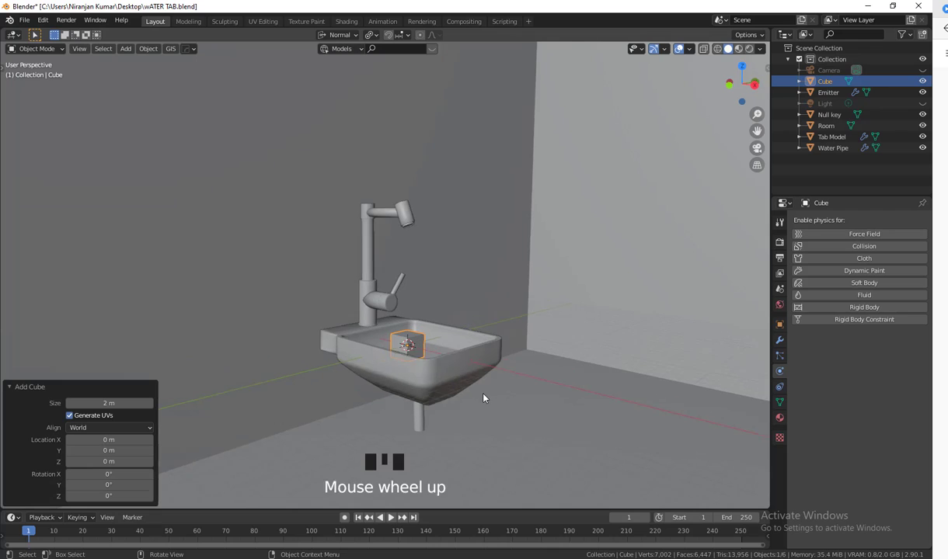
key(s)
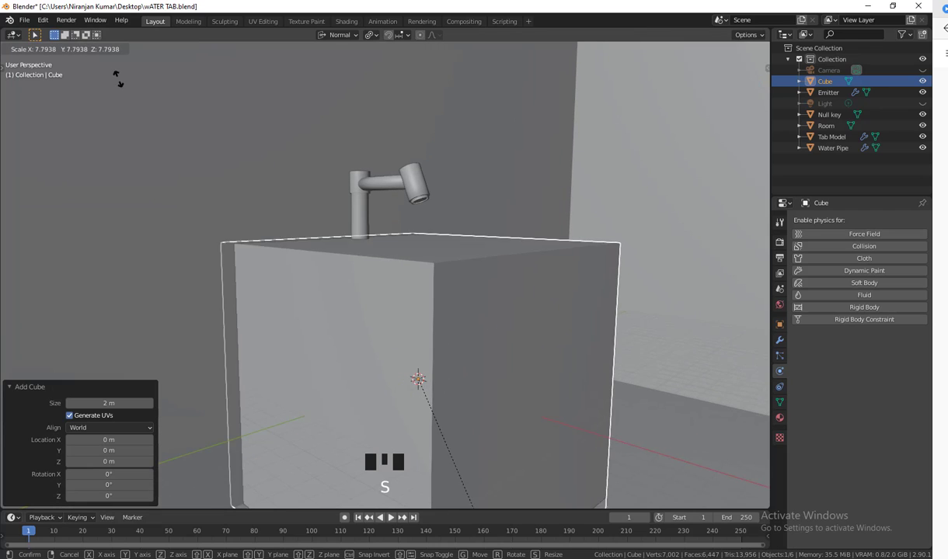
click(208, 111)
scroll(248, 194, down, 8)
middle_drag(248, 194, 363, 203)
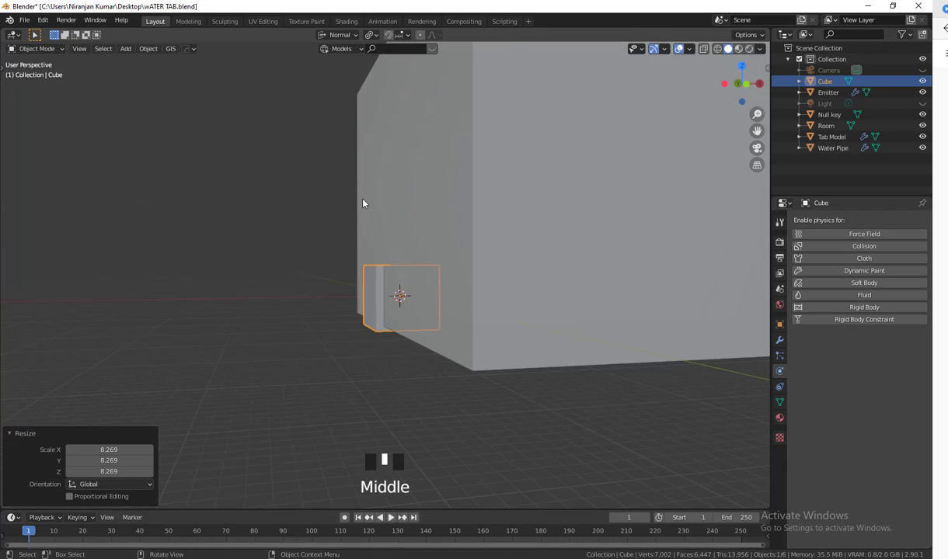
In a wireframe front view, edit the cube and raise its upper face about 8.86 m above the tap
scroll(561, 258, up, 2)
shift+middle_drag(561, 258, 579, 273)
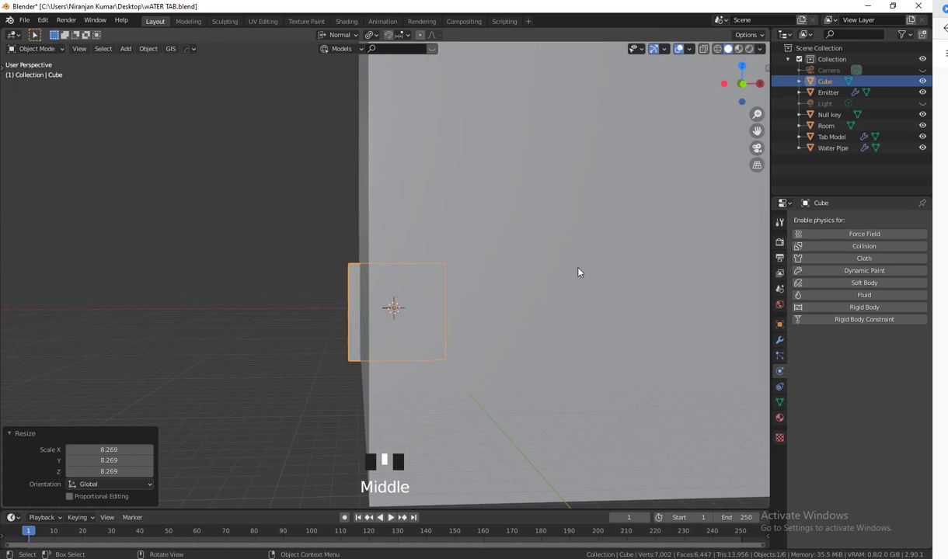
key(shift+z)
key(KP_1)
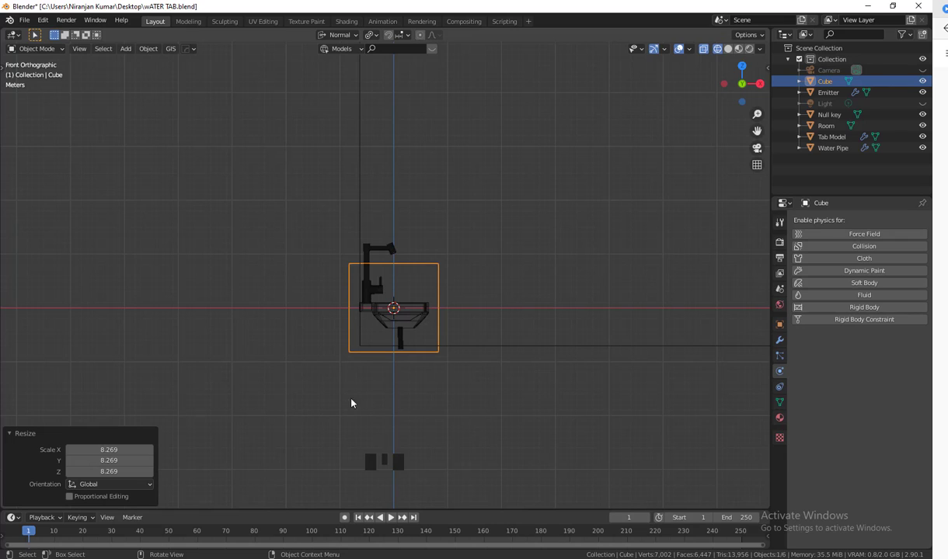
key(Tab)
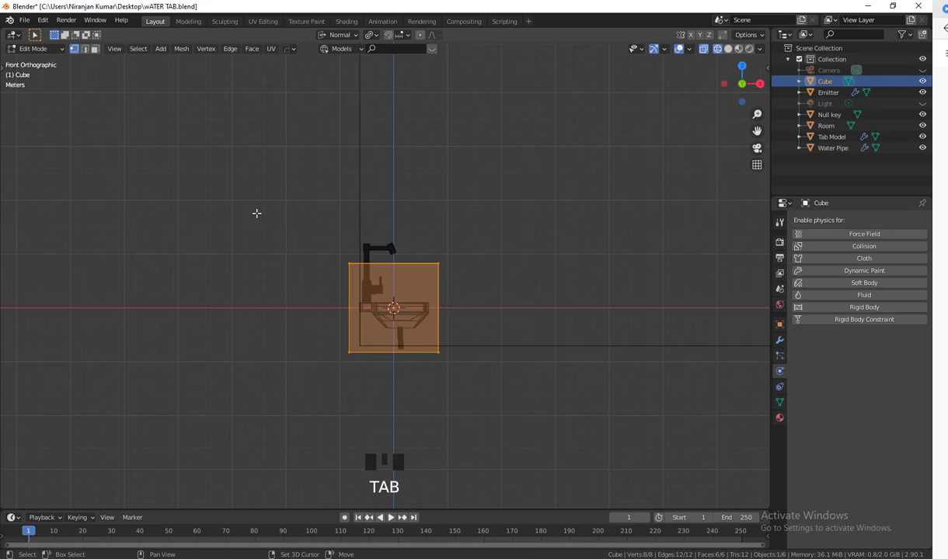
drag(257, 208, 528, 268)
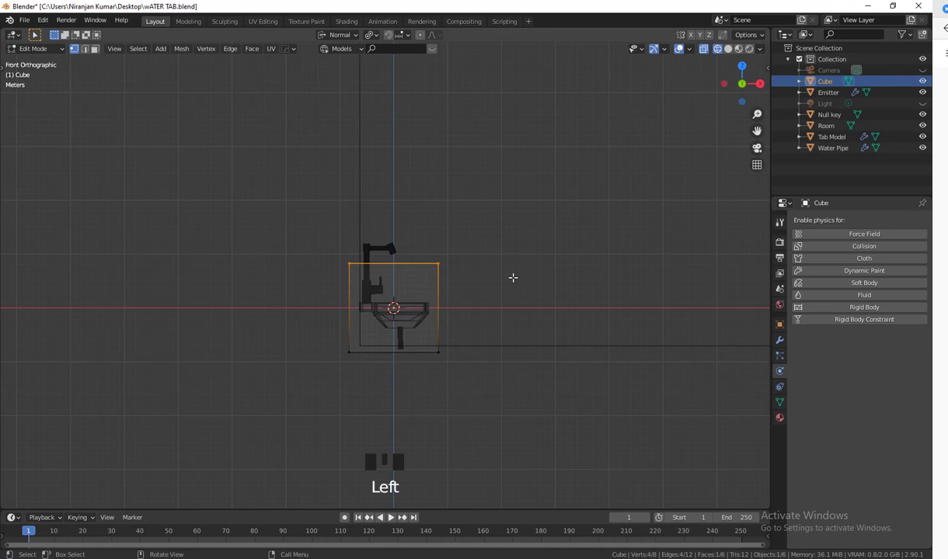
key(g)
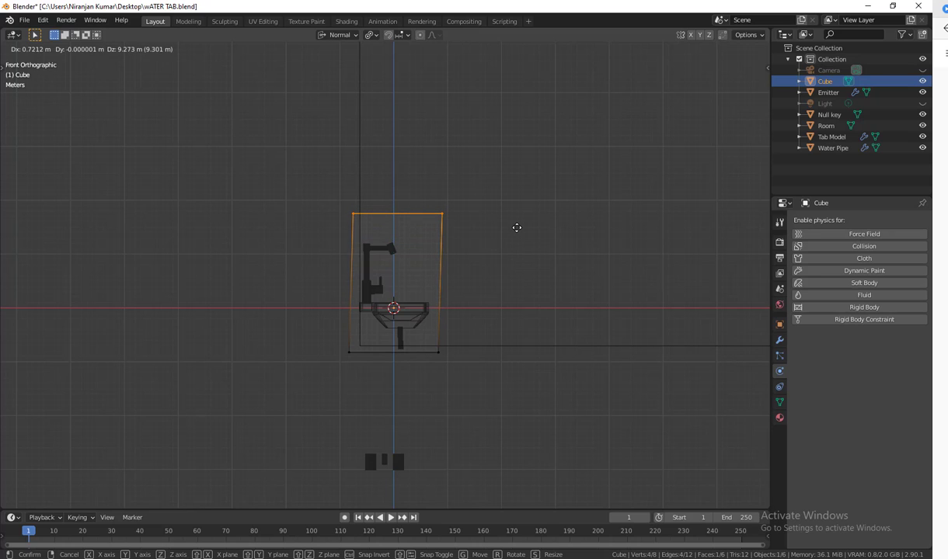
click(516, 227)
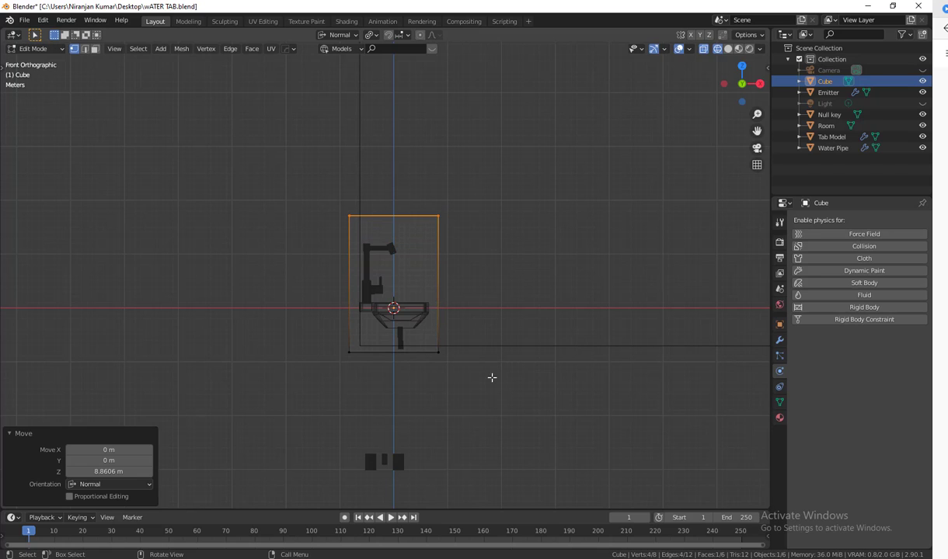
Move the cube's face behind the tap inward along its normal until it lines up with the room wall
drag(471, 389, 251, 323)
drag(375, 374, 303, 176)
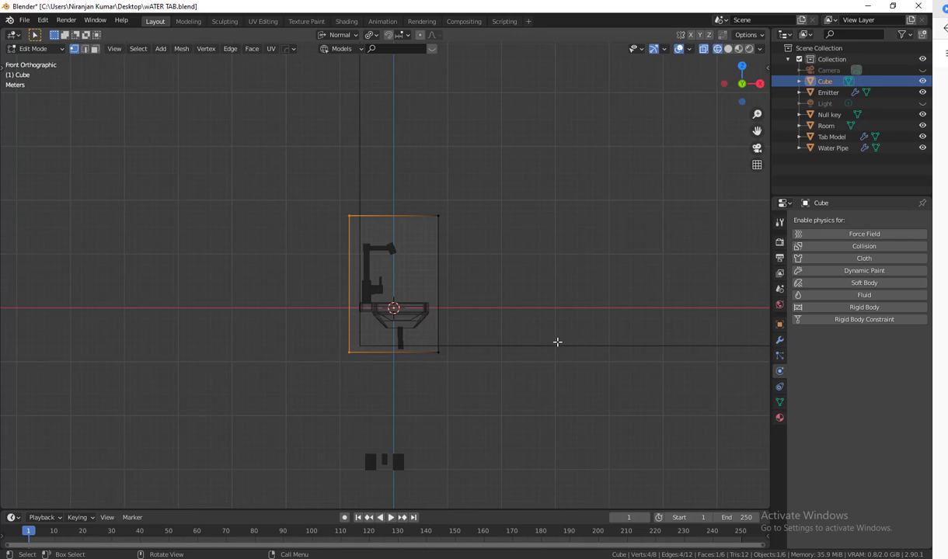
key(g)
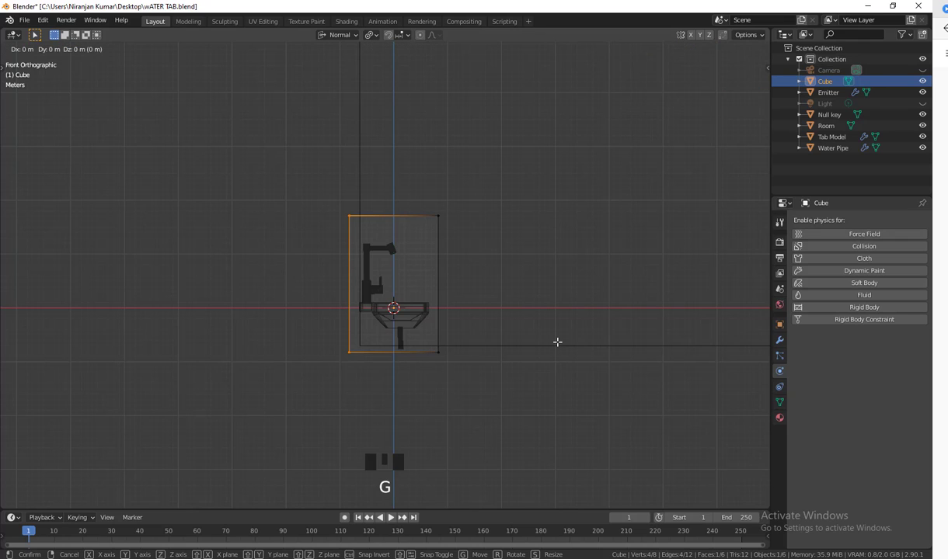
key(x)
key(x)
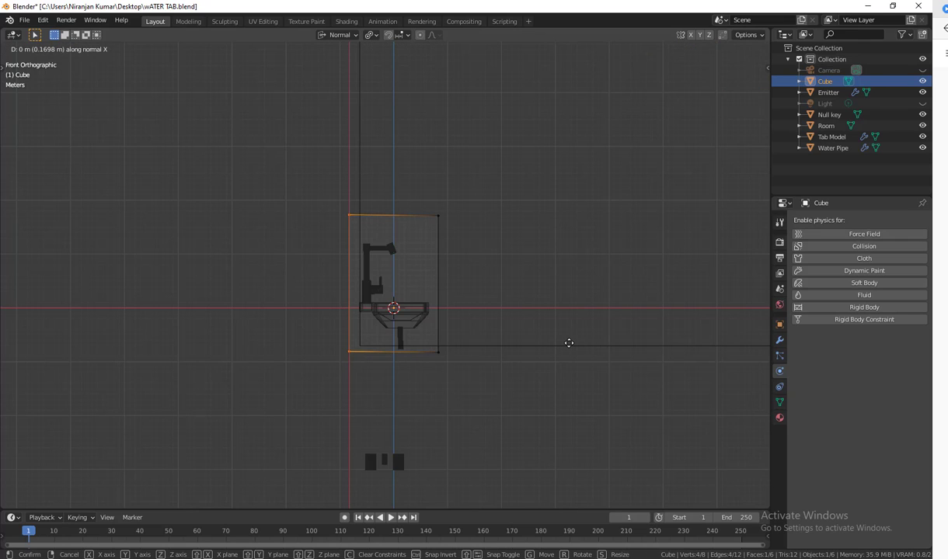
key(z)
key(z)
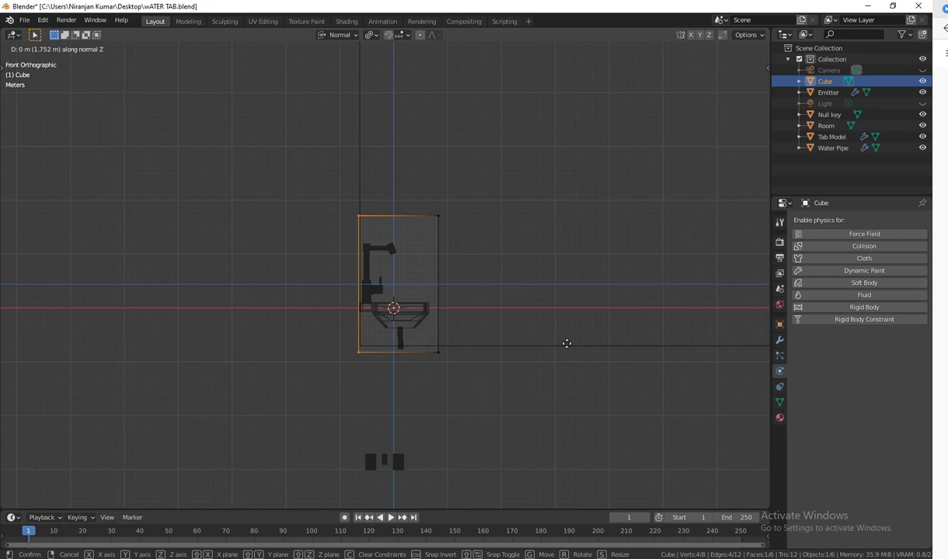
click(567, 357)
Move the cube's opposite face, beyond the sink's front edge, outward along its normal by about 5.25 m
drag(523, 426, 428, 174)
key(g)
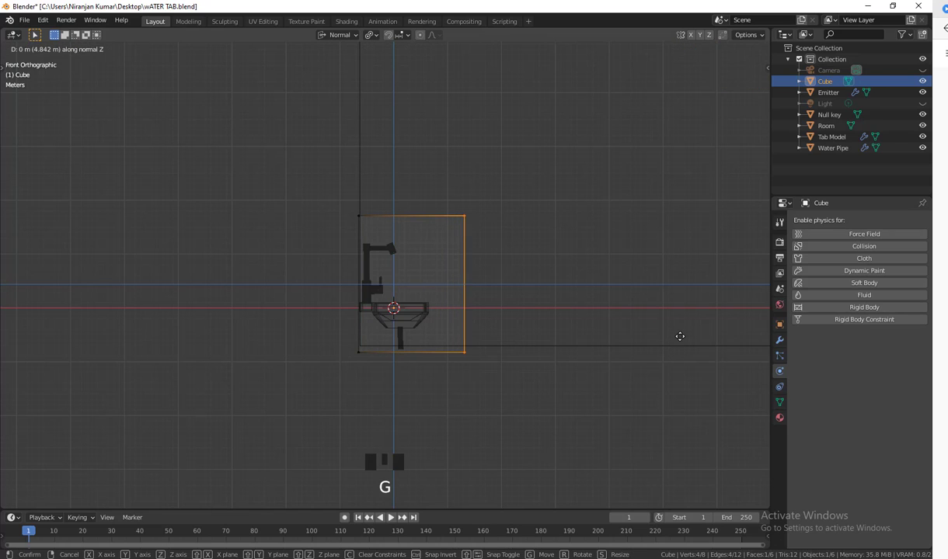
key(z)
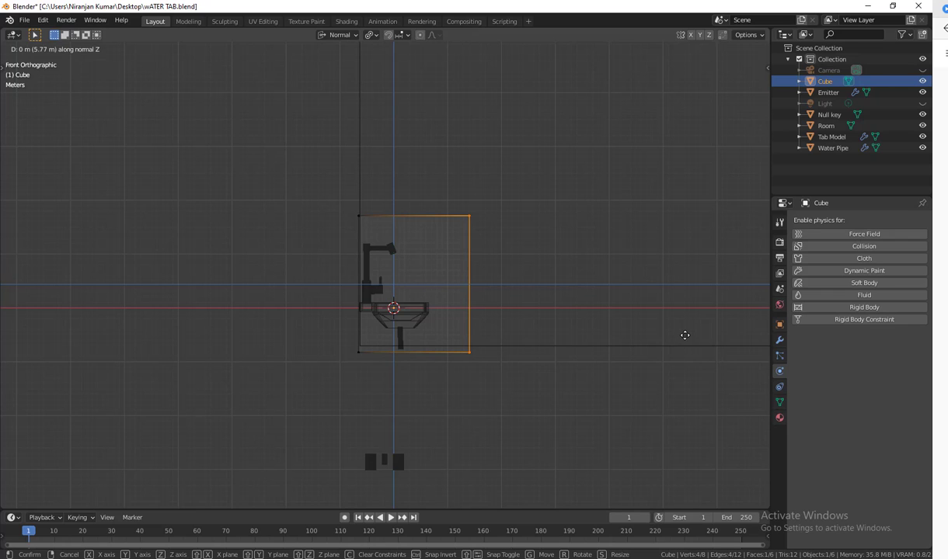
click(681, 335)
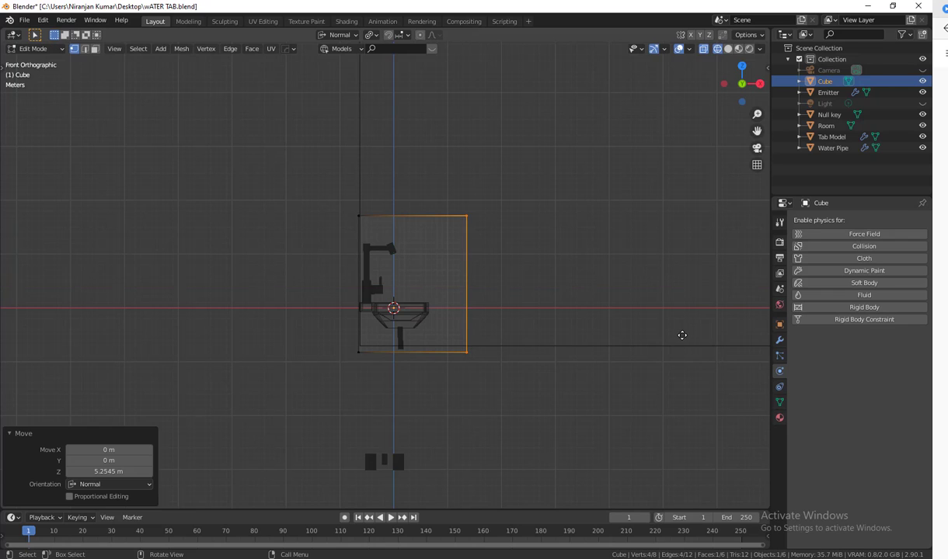
In the right side view, select the whole cube and scale it along Y to about 0.712
scroll(621, 350, down, 2)
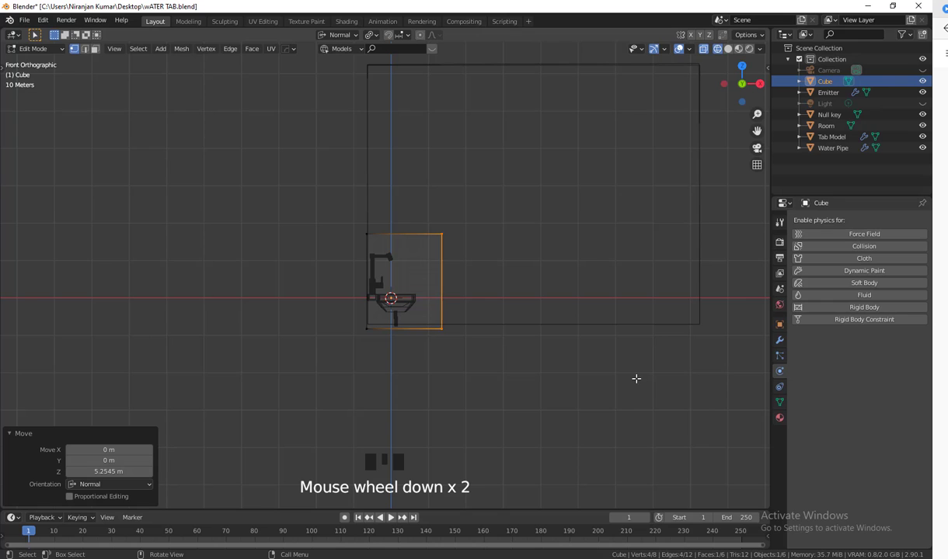
key(KP_3)
scroll(567, 365, up, 5)
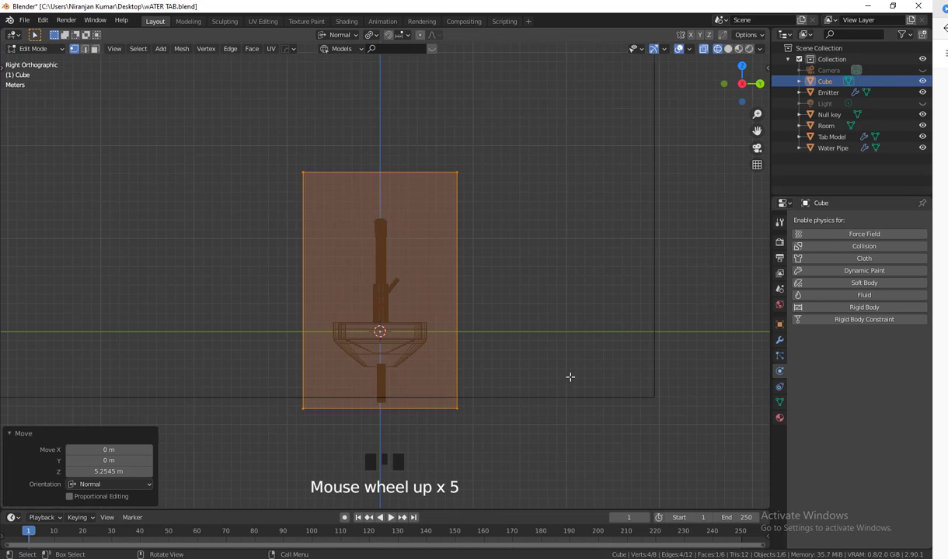
drag(559, 470, 198, 91)
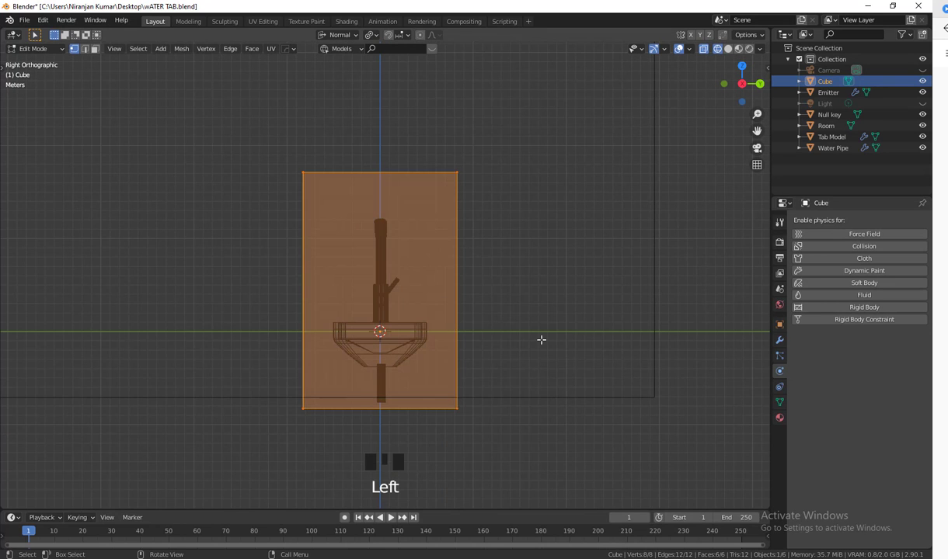
key(s)
key(y)
click(489, 341)
Examine the narrowed cube from several sides to check how it encloses the tap, sink and drain pipe
middle_drag(447, 369, 478, 400)
scroll(477, 386, up, 3)
scroll(463, 392, down, 2)
middle_drag(438, 153, 351, 197)
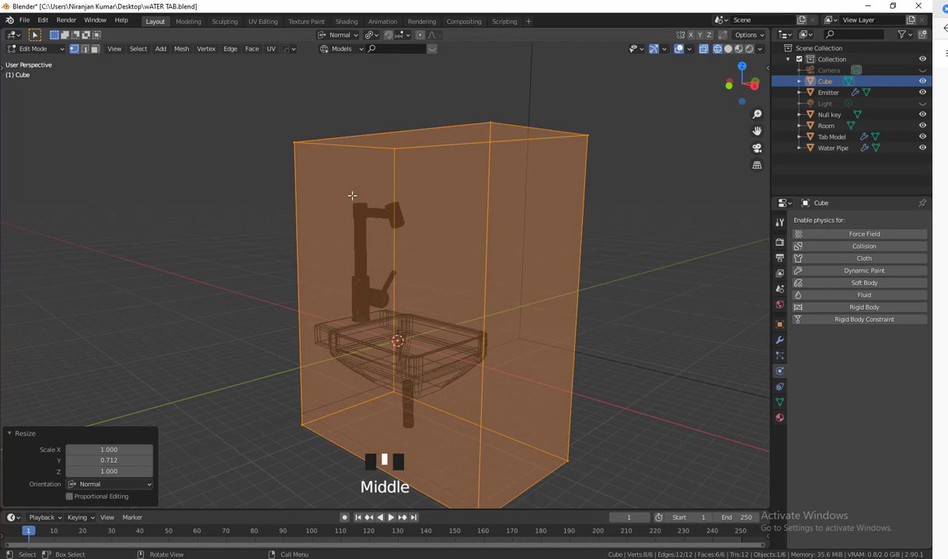
scroll(478, 425, down, 2)
shift+middle_drag(478, 425, 470, 287)
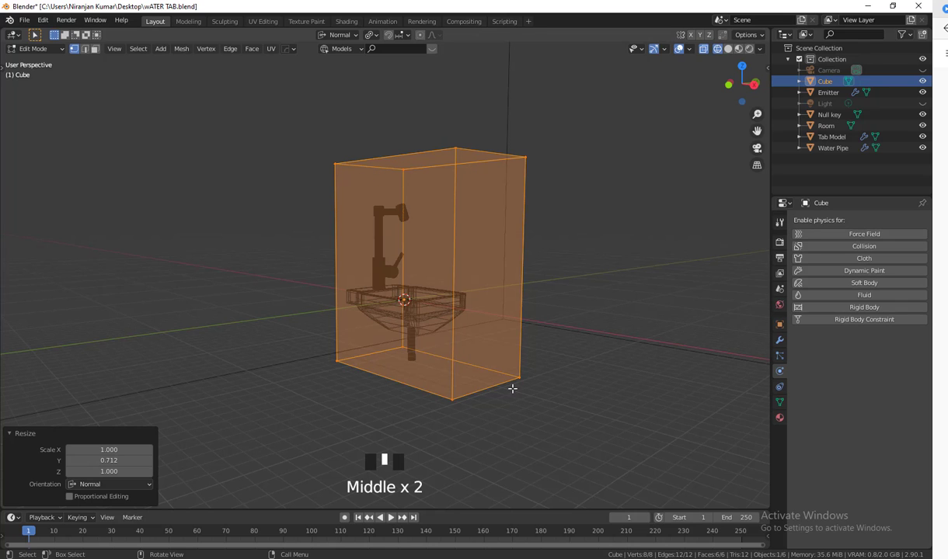
middle_drag(529, 414, 328, 129)
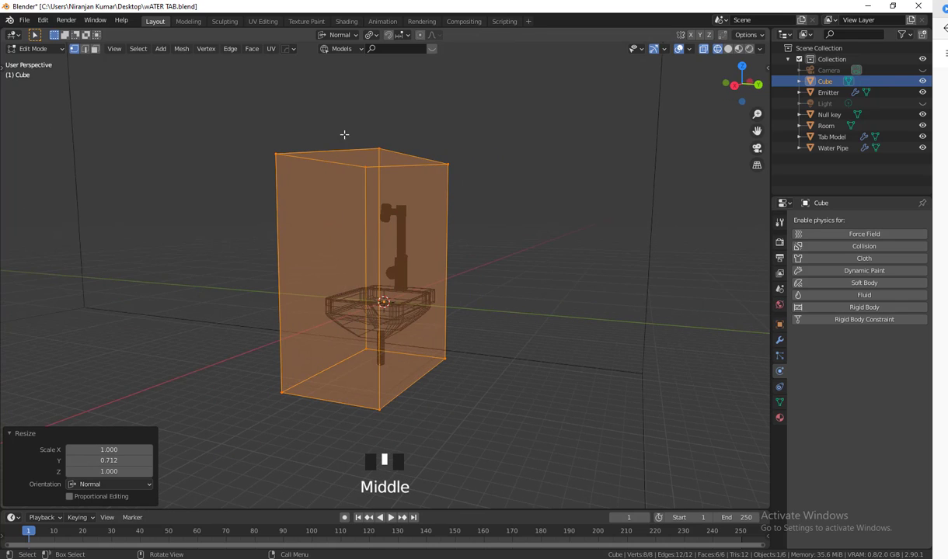
middle_drag(358, 338, 630, 311)
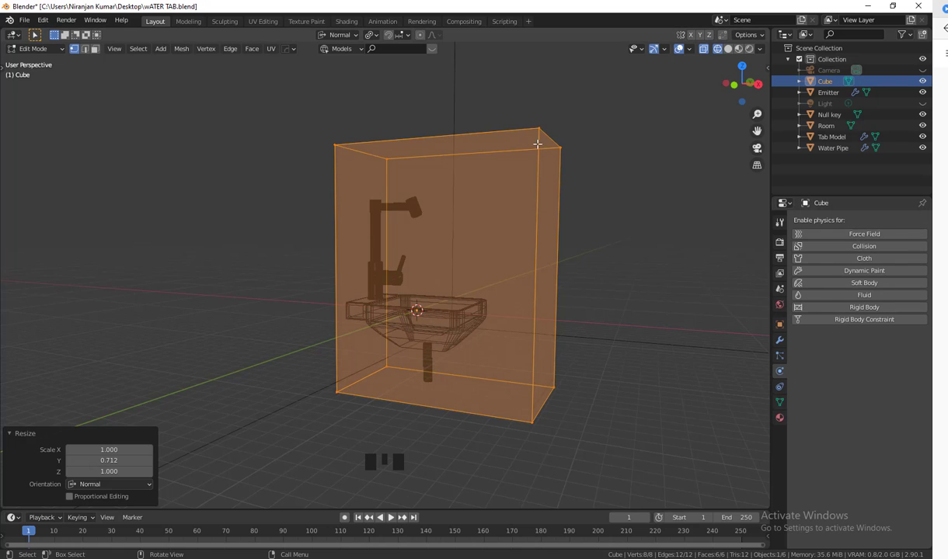
middle_drag(556, 315, 587, 317)
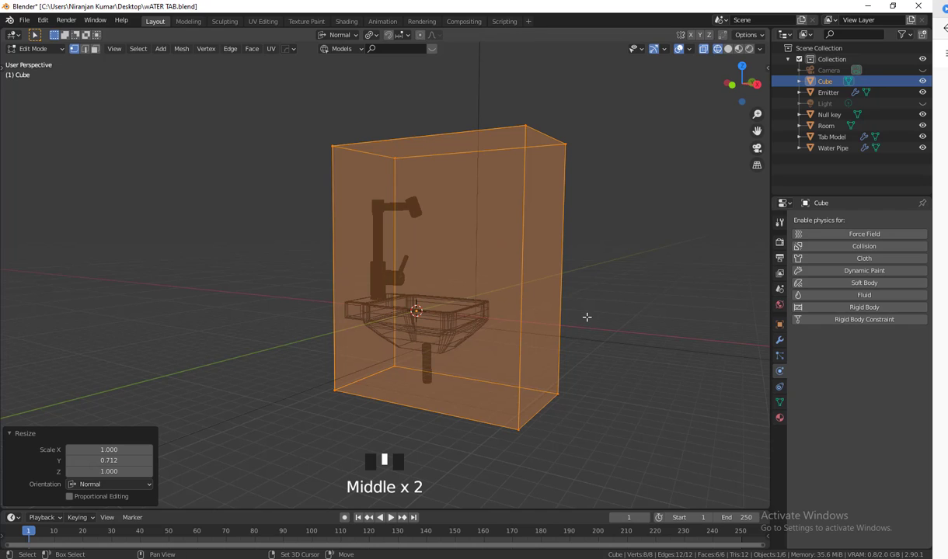
Return to Object Mode and show the scene in solid shading, viewing the cube from beneath the room floor
key(Tab)
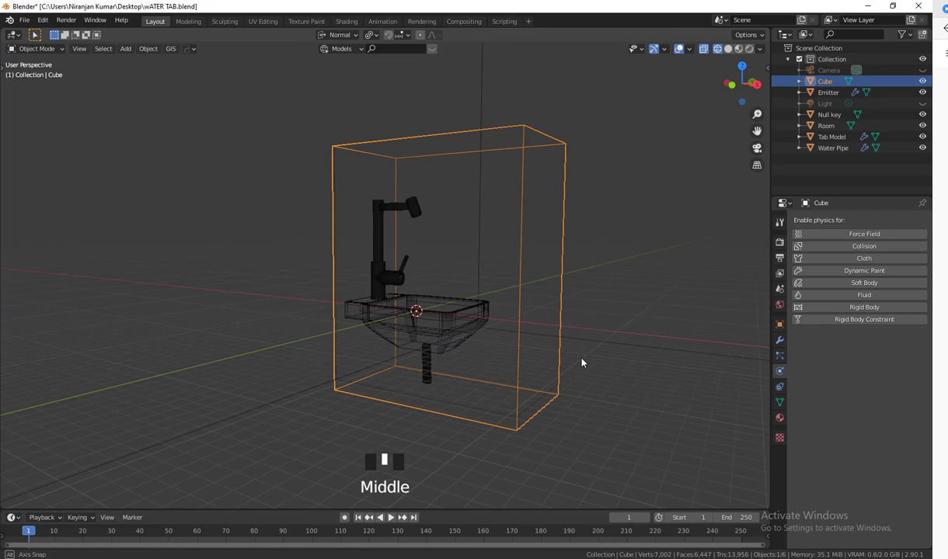
key(shift+z)
mouse_move(613, 370)
middle_down()
mouse_move(525, 366)
mouse_move(601, 365)
mouse_move(596, 380)
mouse_move(544, 383)
mouse_move(544, 351)
mouse_move(534, 372)
mouse_move(539, 339)
mouse_move(546, 346)
middle_up()
shift+middle_drag(506, 390, 553, 385)
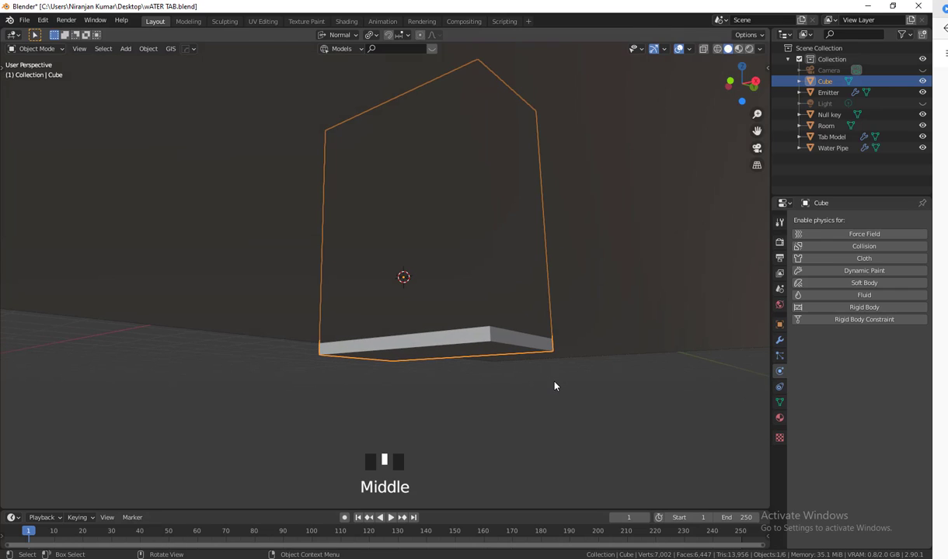
Edit the cube's lower face, moving it up along its normal by about 1.32 m to the room floor, and return to Object Mode
key(Tab)
drag(591, 433, 263, 335)
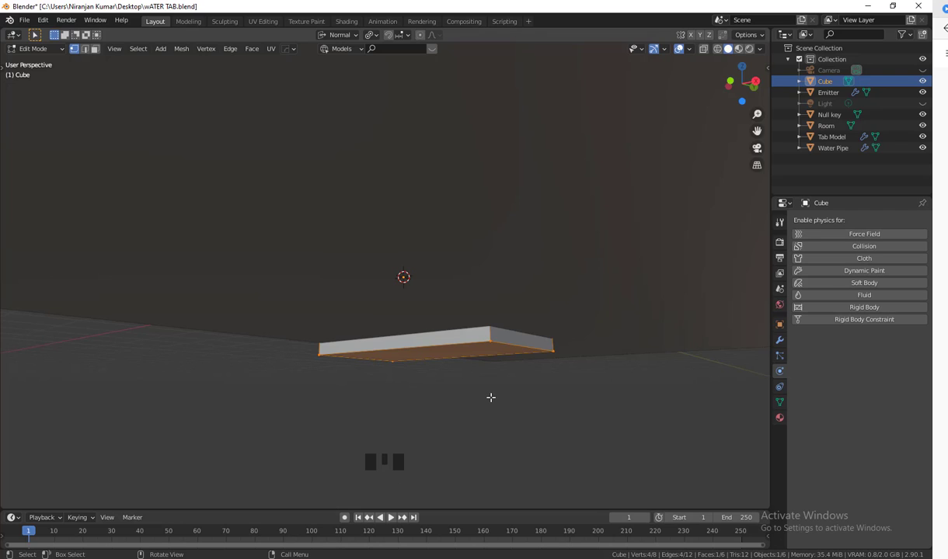
key(g)
key(z)
key(z)
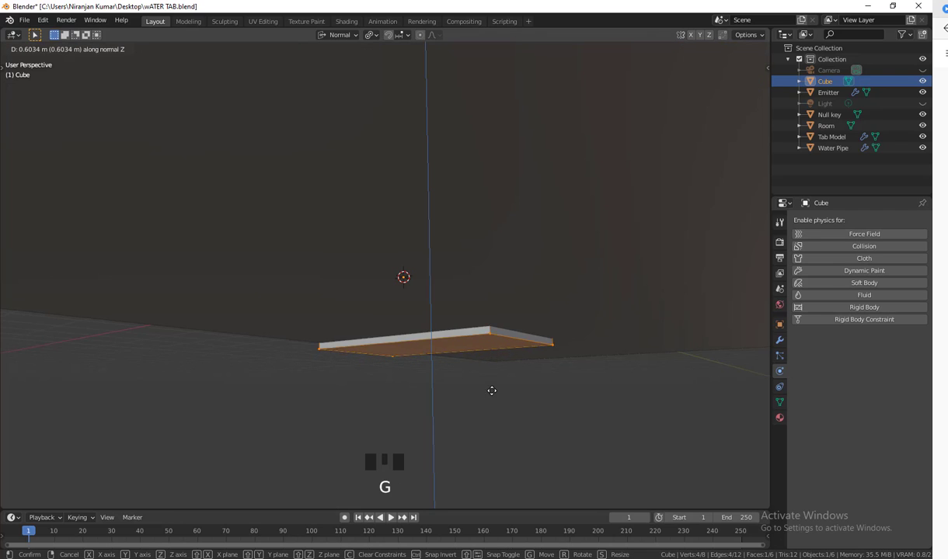
click(494, 384)
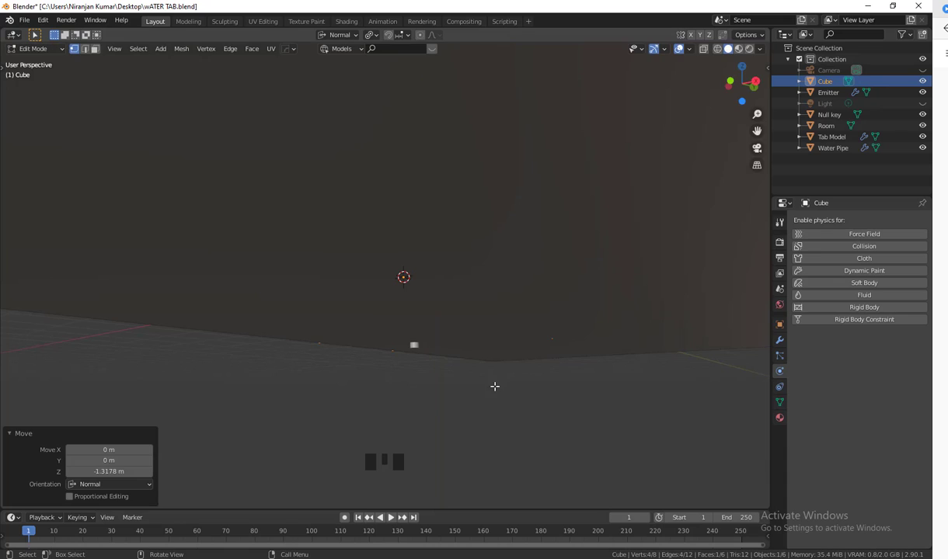
middle_drag(494, 383, 573, 397)
scroll(484, 387, up, 2)
key(Tab)
Rename the cube around the sink as Domain
click(498, 355)
click(499, 355)
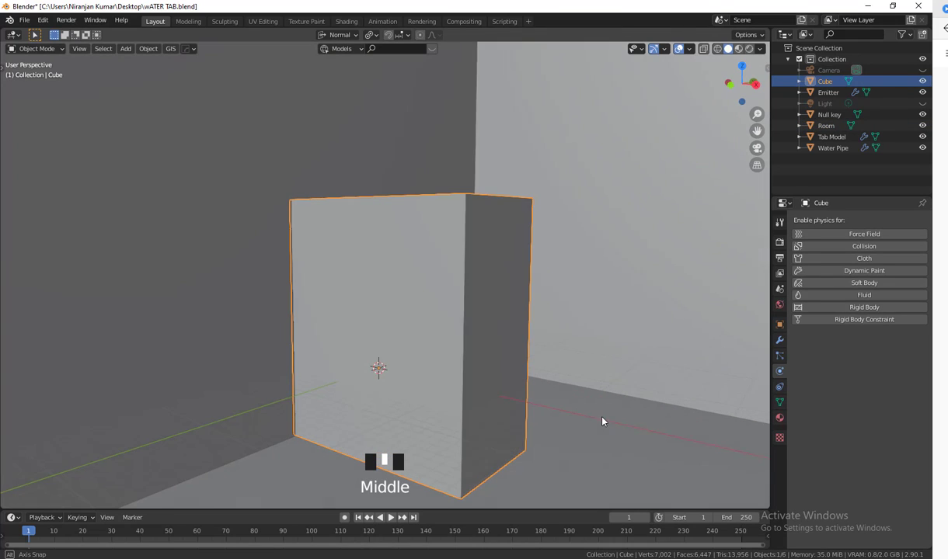
double_click(825, 81)
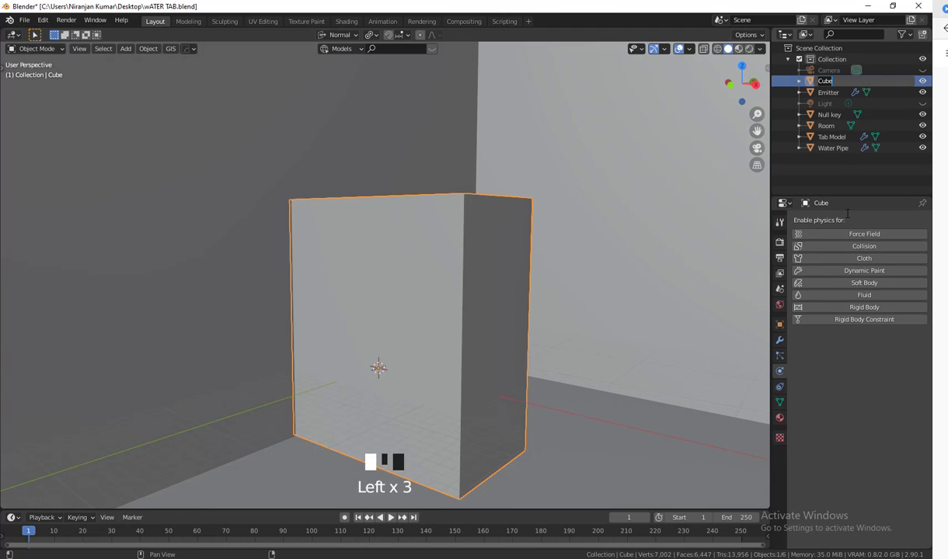
text(Domain)
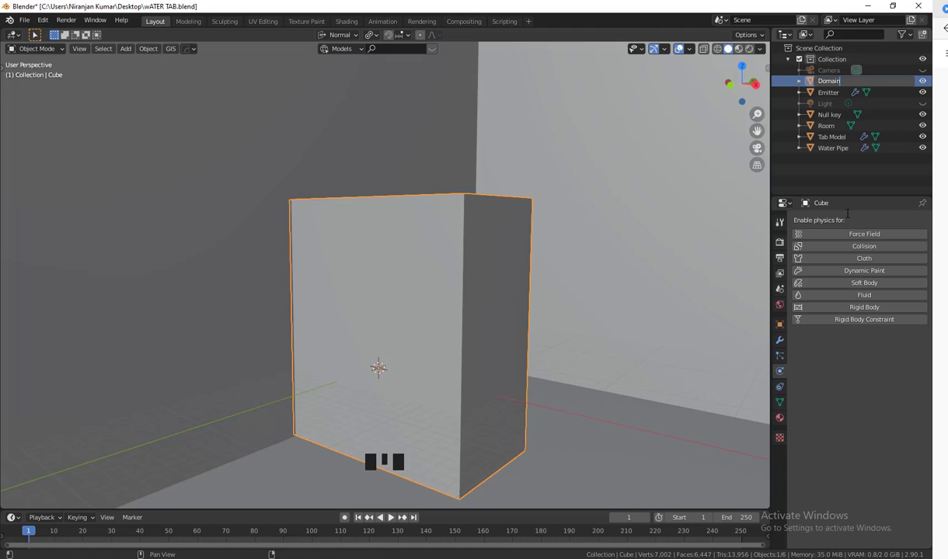
key(Return)
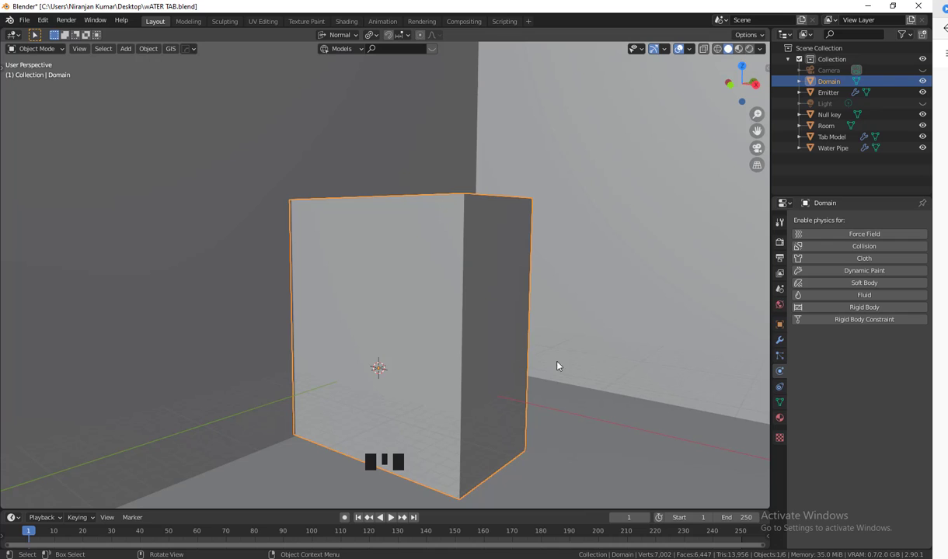
Enable Fluid physics on the Domain object and set its fluid type to Domain
shift+middle_drag(557, 366, 853, 307)
scroll(543, 400, up, 2)
click(489, 203)
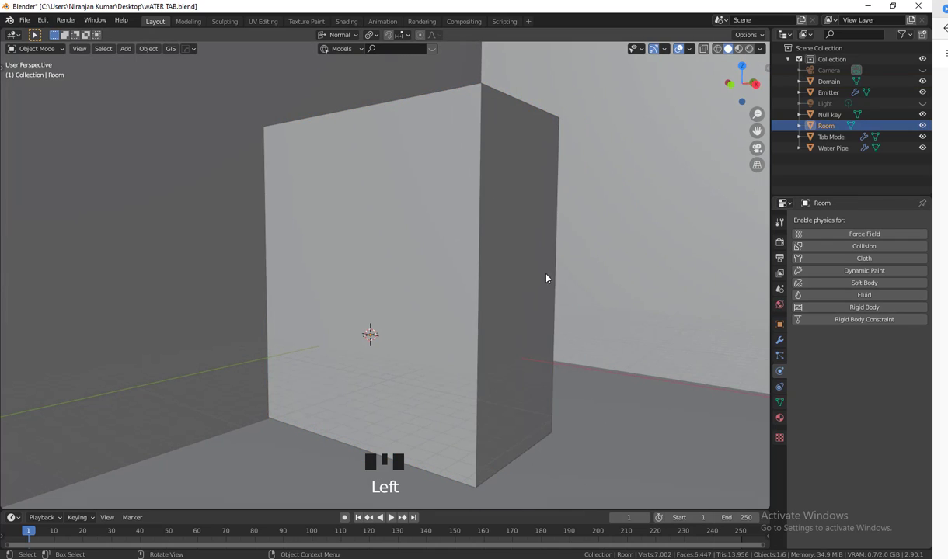
click(525, 206)
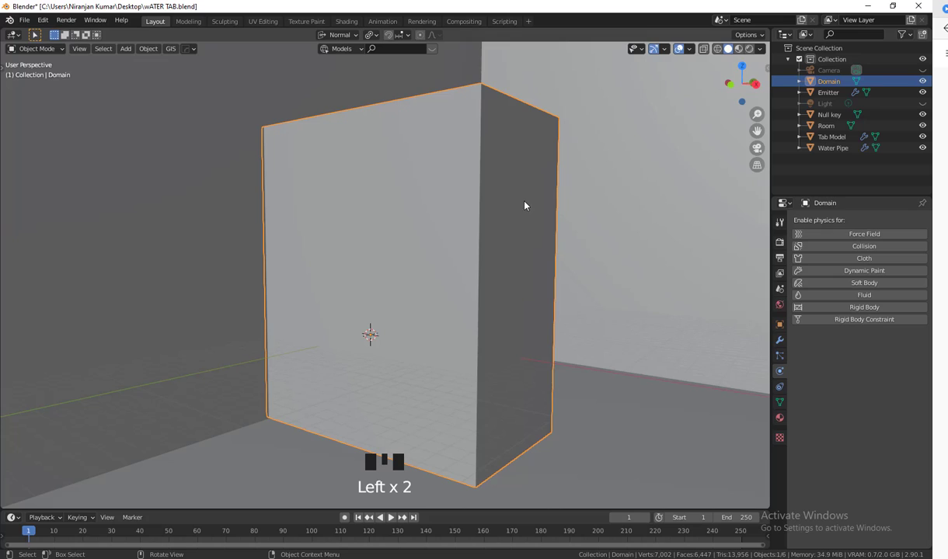
click(866, 296)
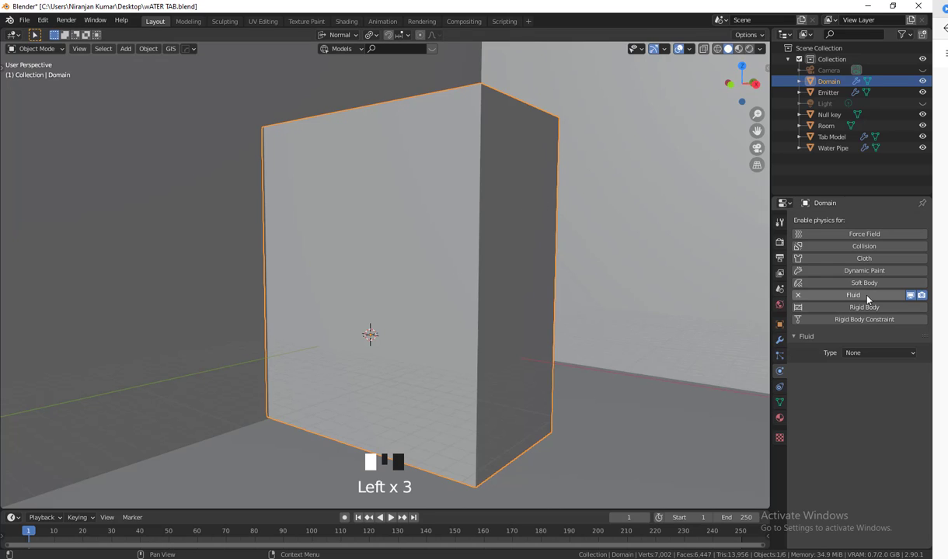
click(863, 354)
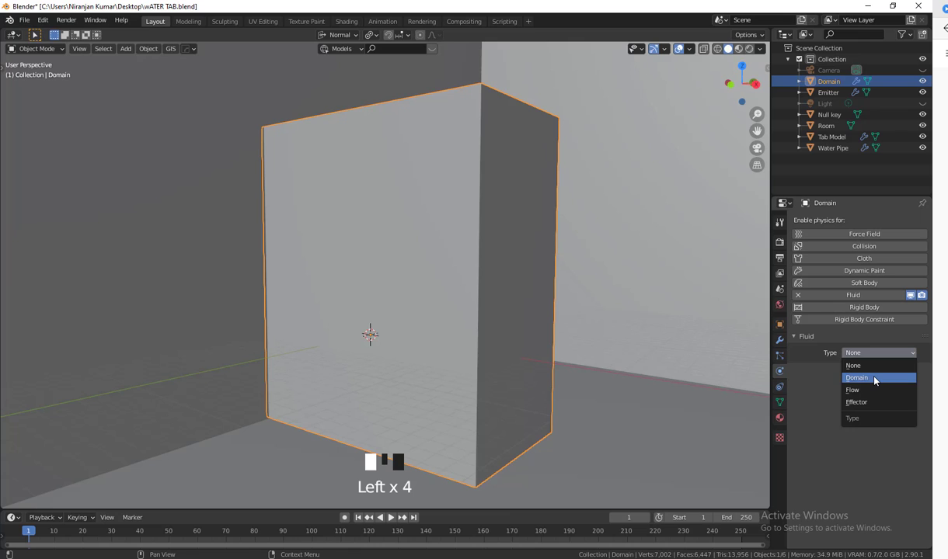
click(874, 379)
Set the fluid domain's Resolution Divisions to 24 and change its Domain Type to Liquid
middle_drag(243, 284, 586, 365)
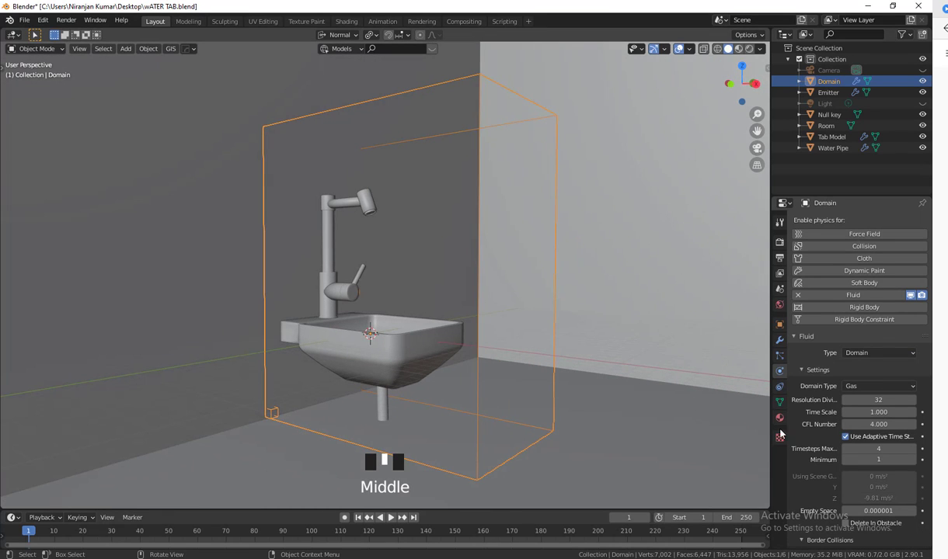
shift+middle_drag(556, 408, 350, 427)
scroll(494, 411, down, 2)
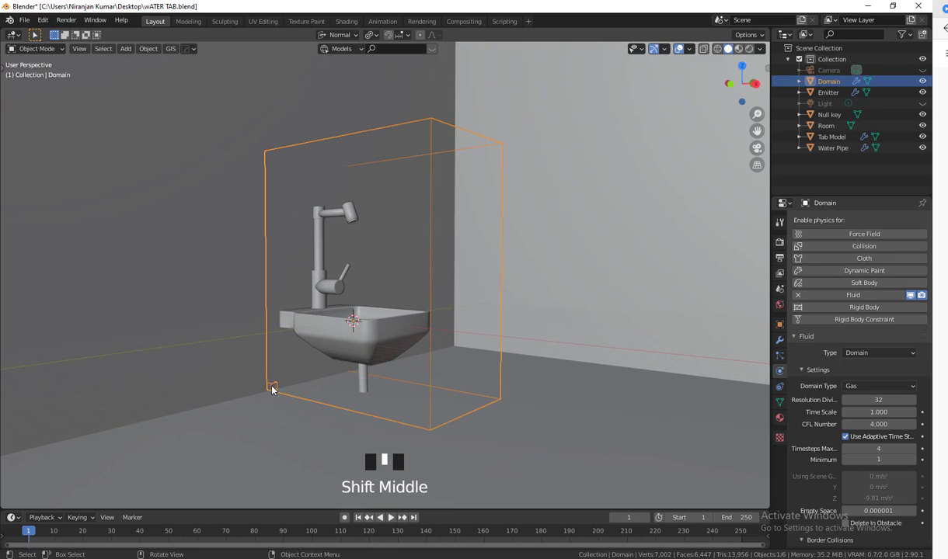
click(852, 399)
drag(851, 399, 913, 400)
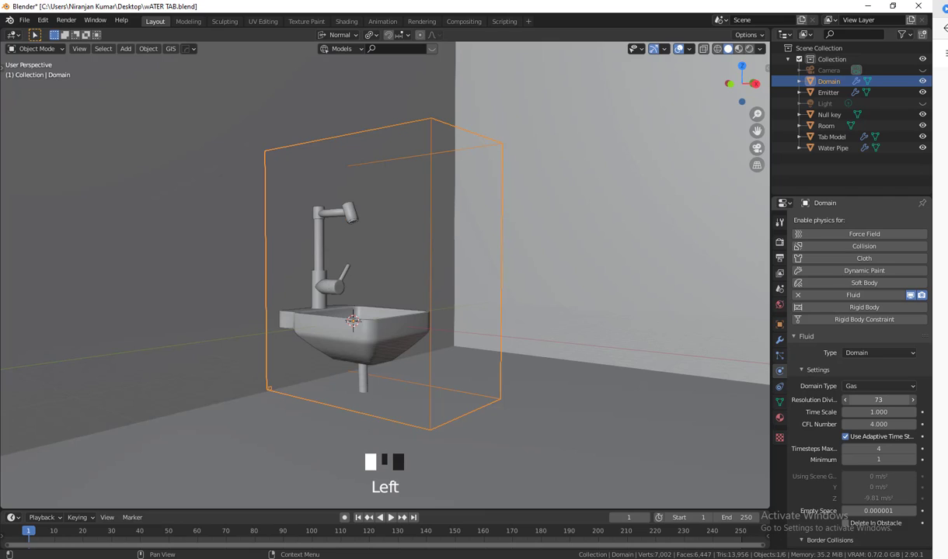
drag(913, 400, 854, 400)
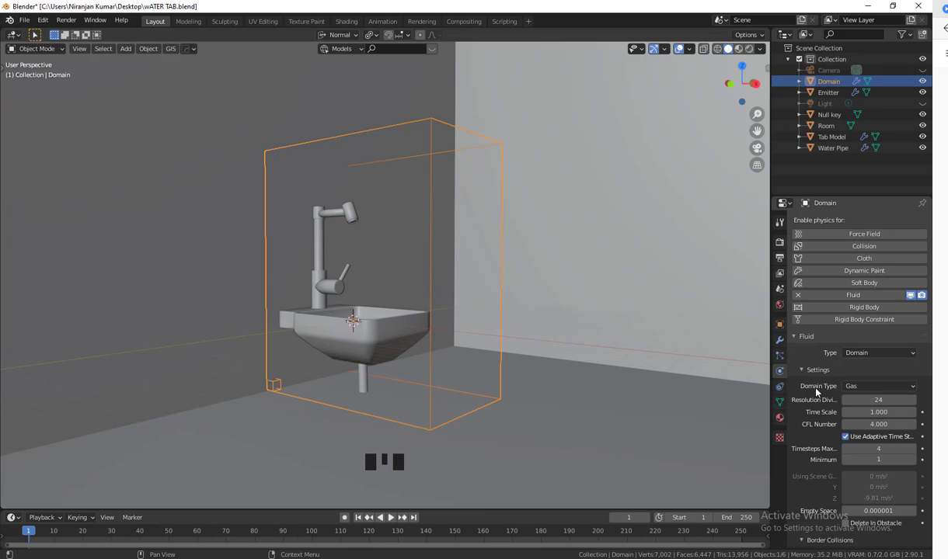
click(867, 388)
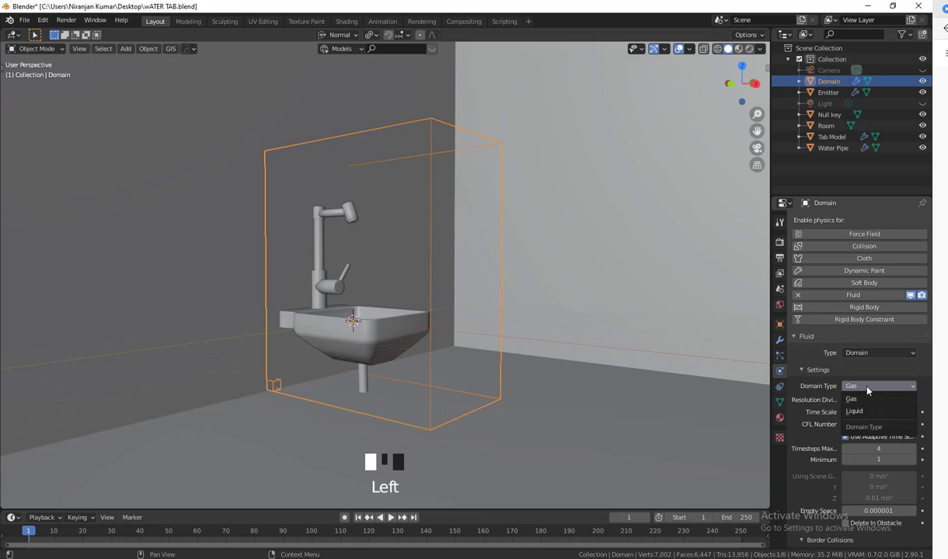
click(858, 411)
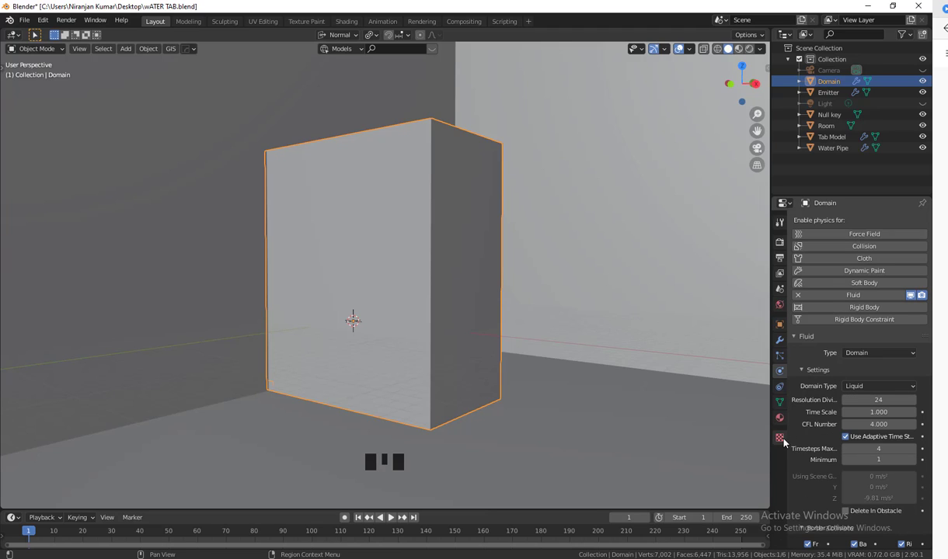
Look through the liquid domain's settings and check the available Simulation Method options
scroll(783, 442, down, 2)
scroll(808, 420, down, 1)
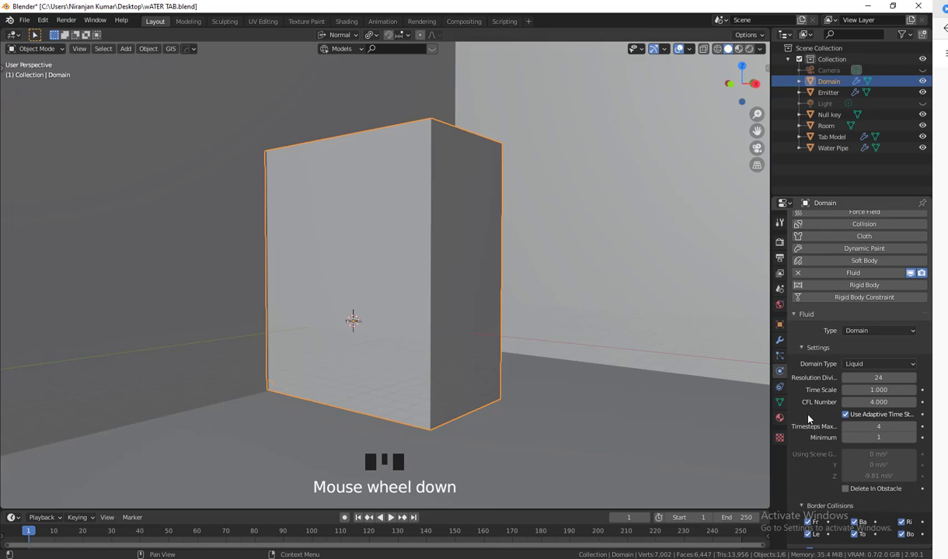
scroll(807, 420, down, 2)
scroll(822, 434, down, 7)
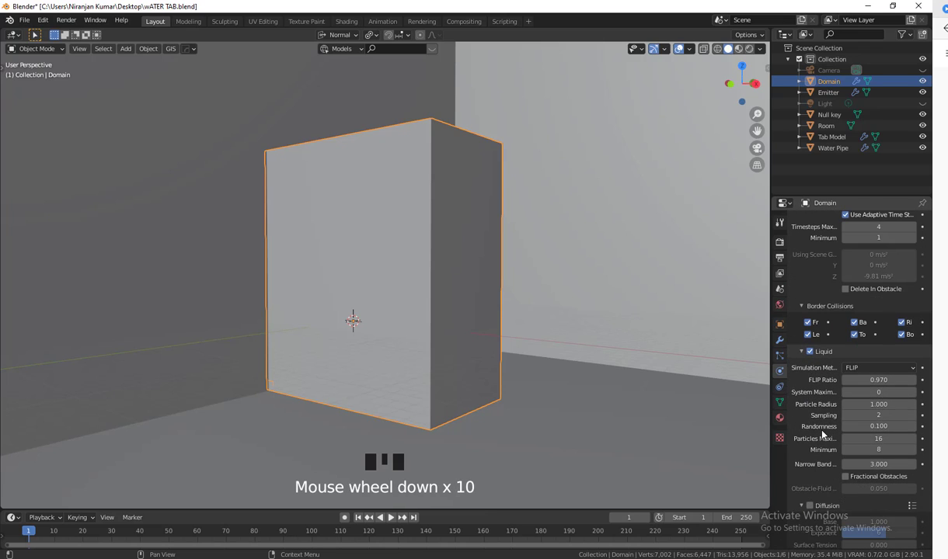
scroll(821, 435, down, 1)
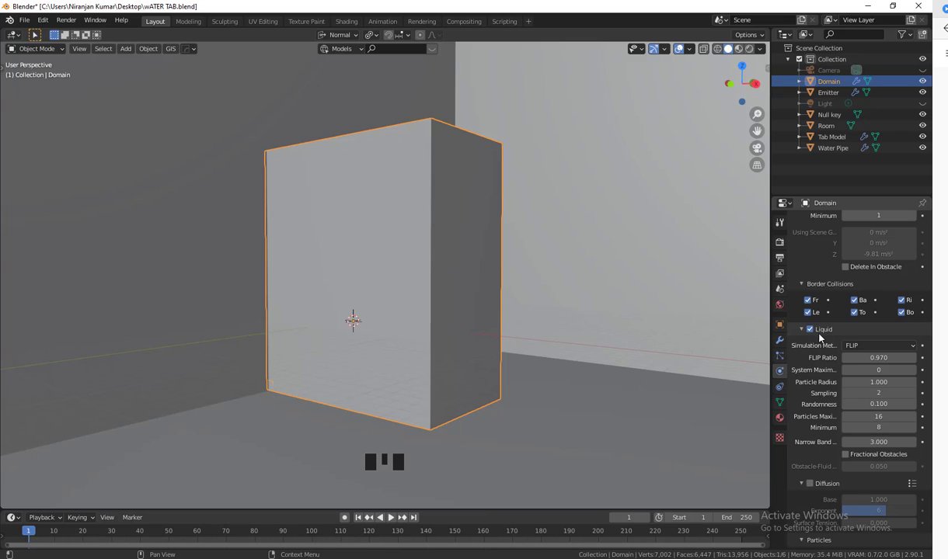
click(850, 346)
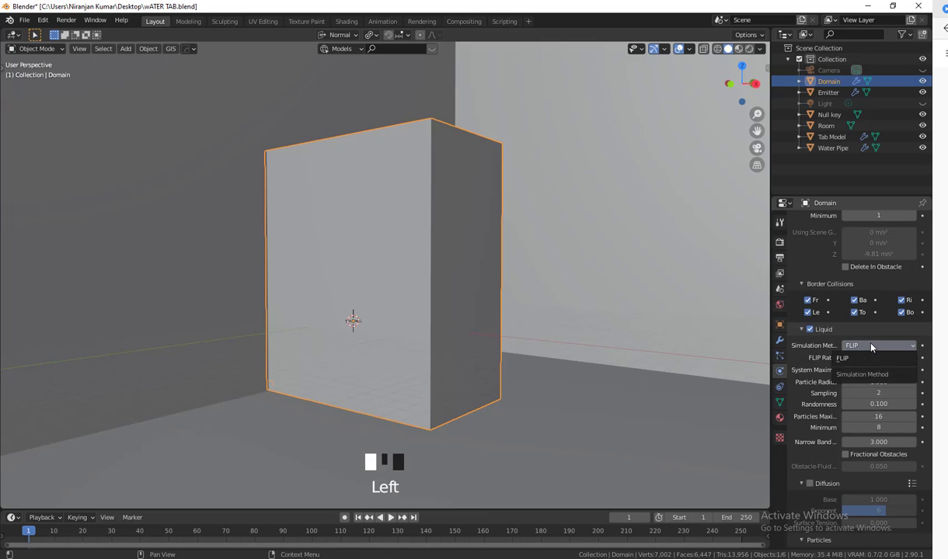
click(870, 347)
click(871, 347)
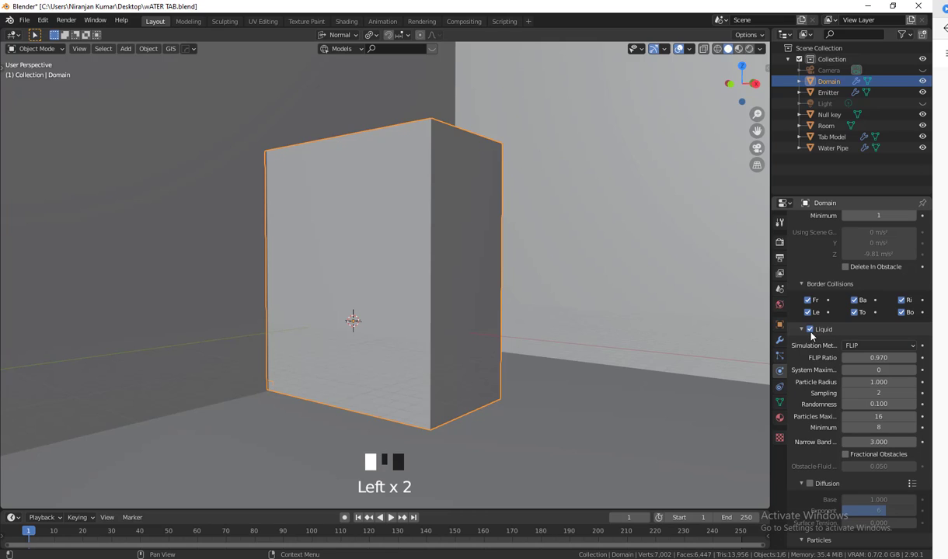
Enable Diffusion in the domain's liquid settings
scroll(813, 361, down, 2)
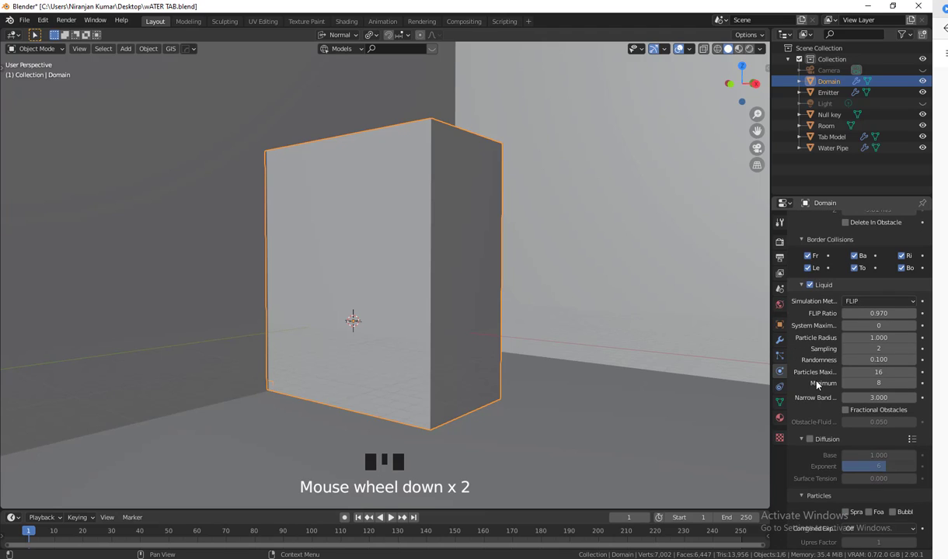
scroll(816, 384, down, 1)
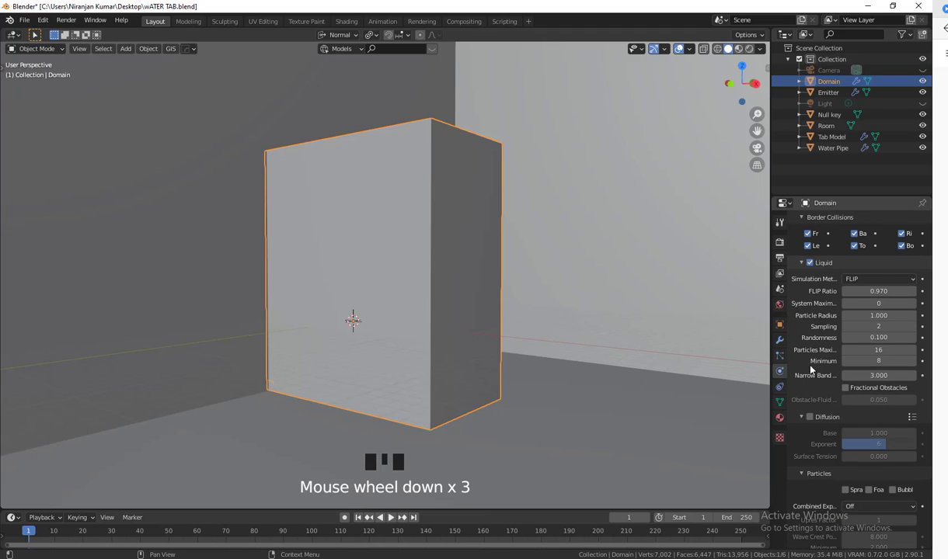
scroll(814, 381, down, 3)
click(809, 351)
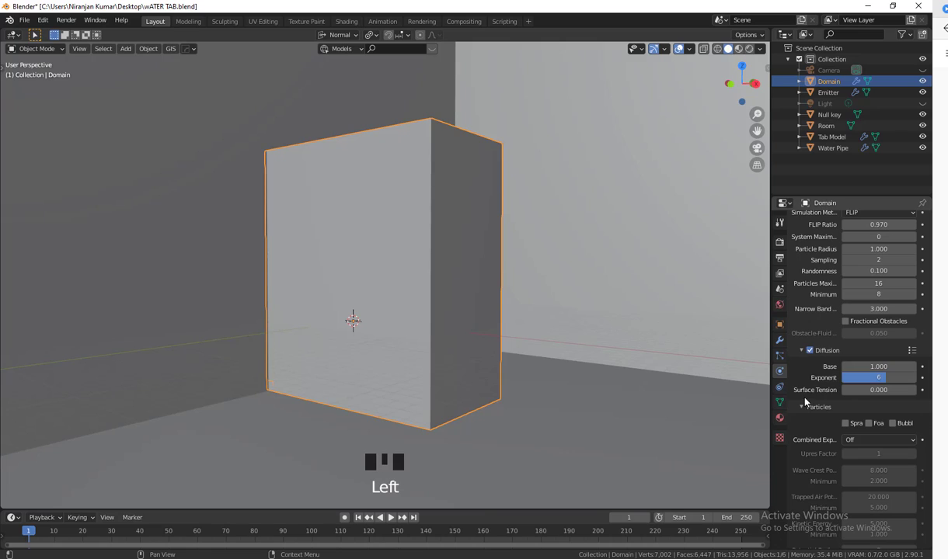
Enable Mesh generation in the Domain's liquid settings
click(911, 351)
scroll(803, 432, down, 3)
scroll(807, 417, down, 4)
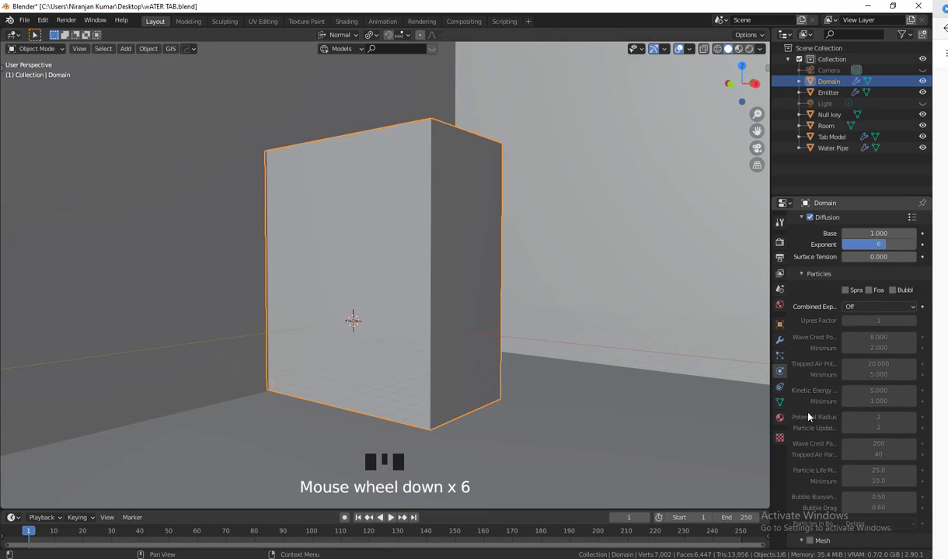
scroll(827, 398, down, 3)
scroll(827, 398, down, 3)
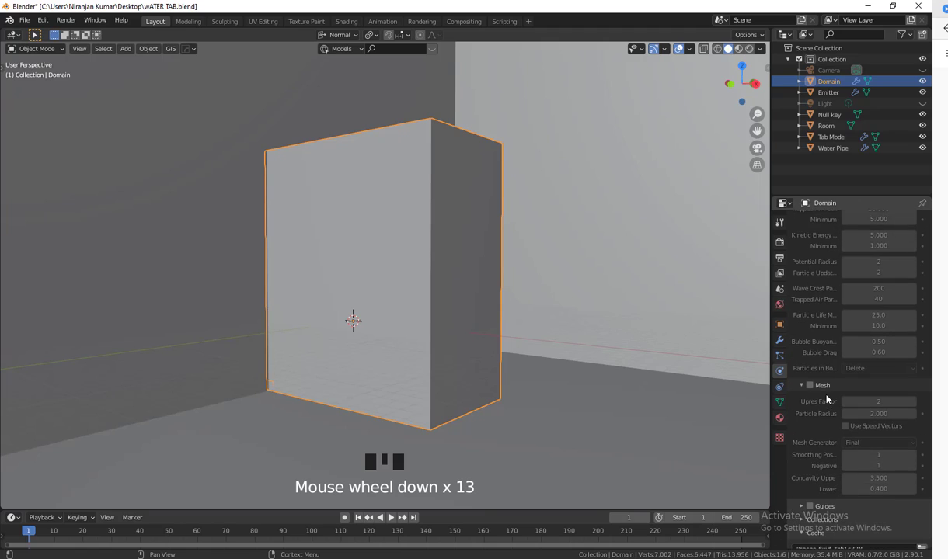
click(810, 386)
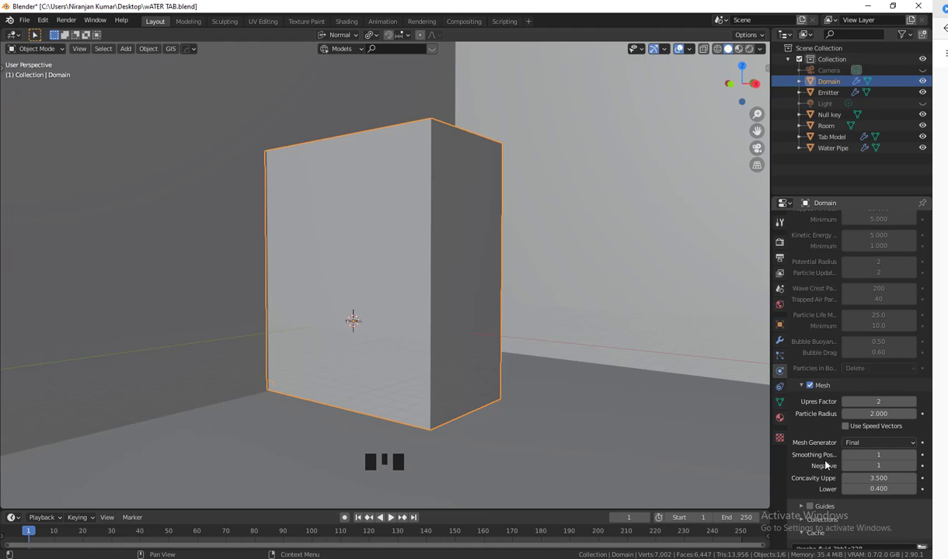
Choose the cache_fluid_3bb1c328 folder as the Domain's simulation cache location
scroll(815, 440, down, 2)
scroll(814, 439, down, 1)
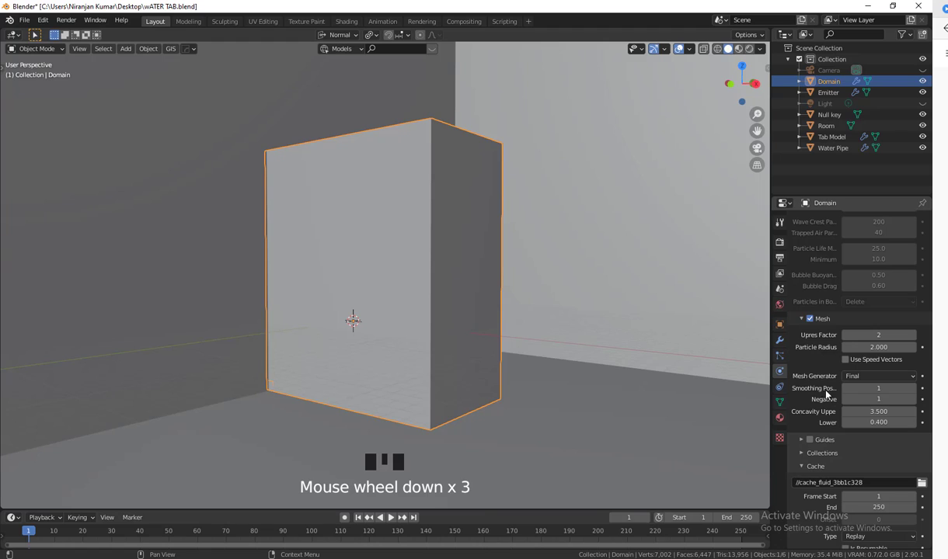
scroll(819, 402, down, 3)
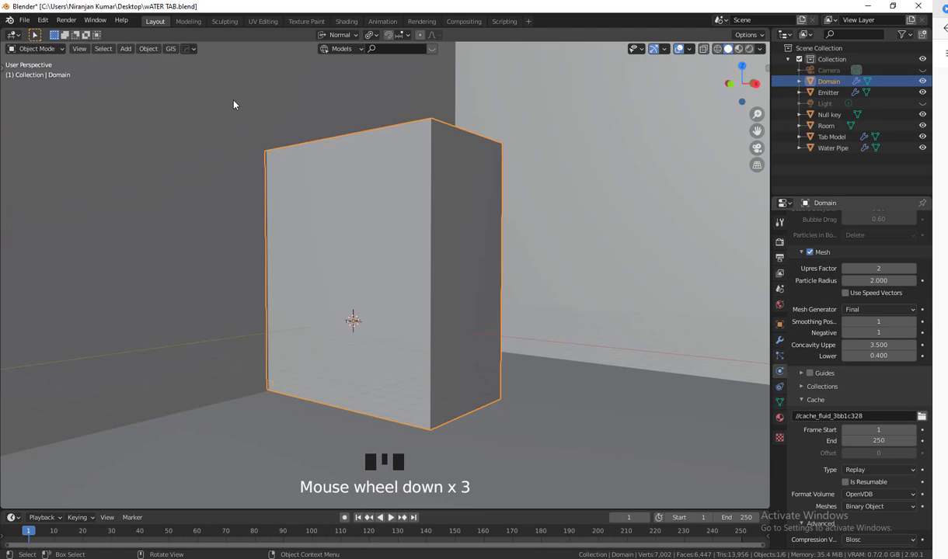
click(922, 417)
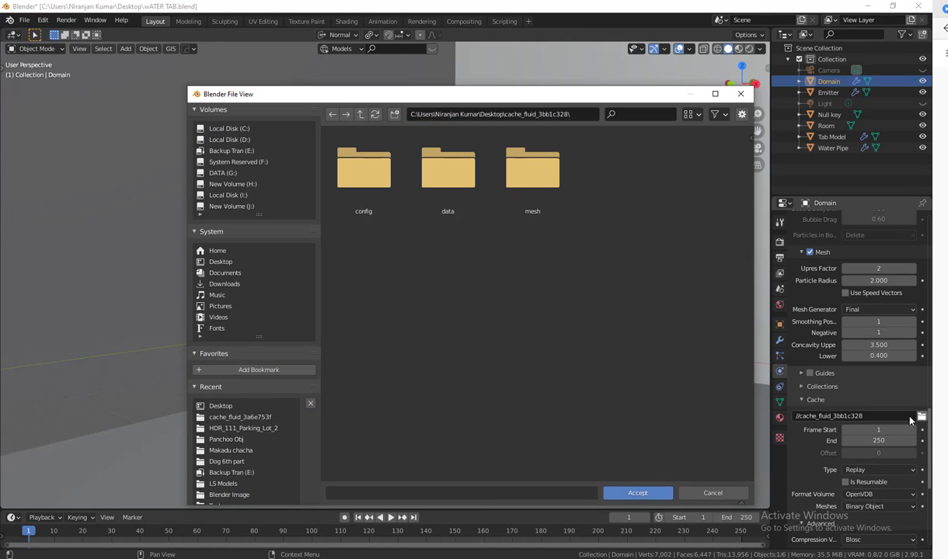
drag(458, 98, 328, 61)
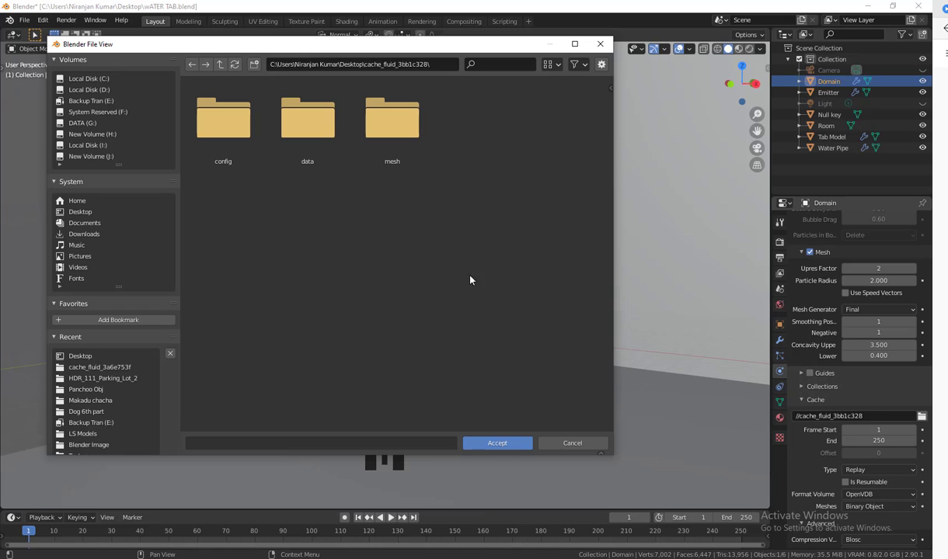
click(485, 444)
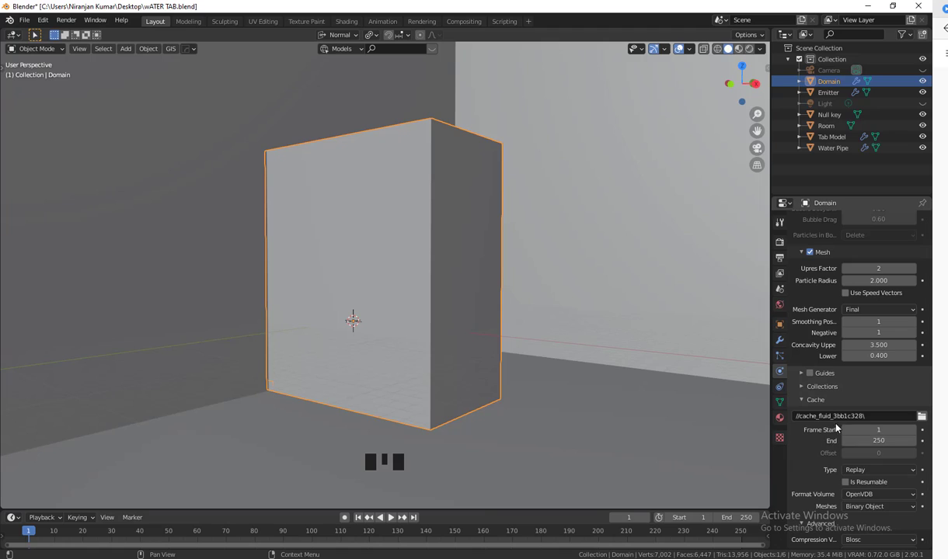
Set the Domain's cache Type to All and enable Is Resumable
scroll(821, 448, down, 3)
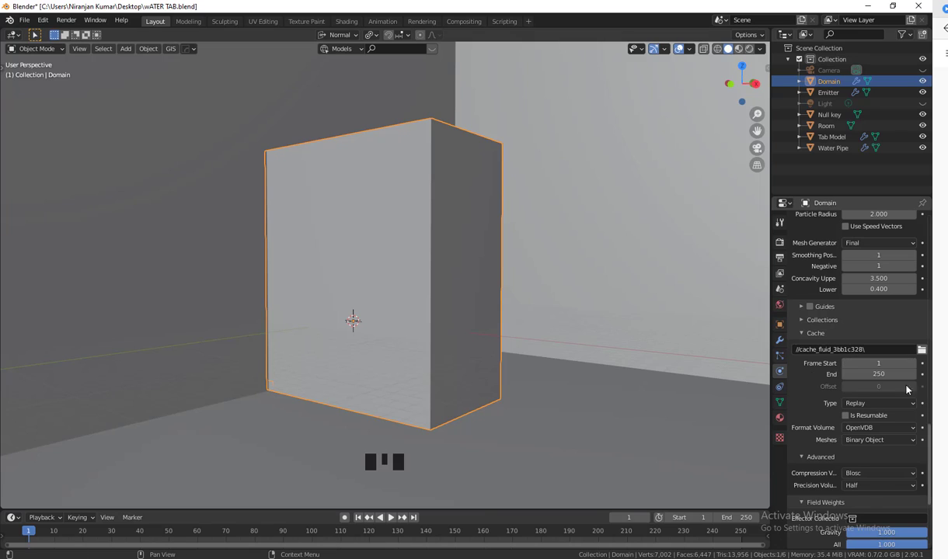
click(877, 375)
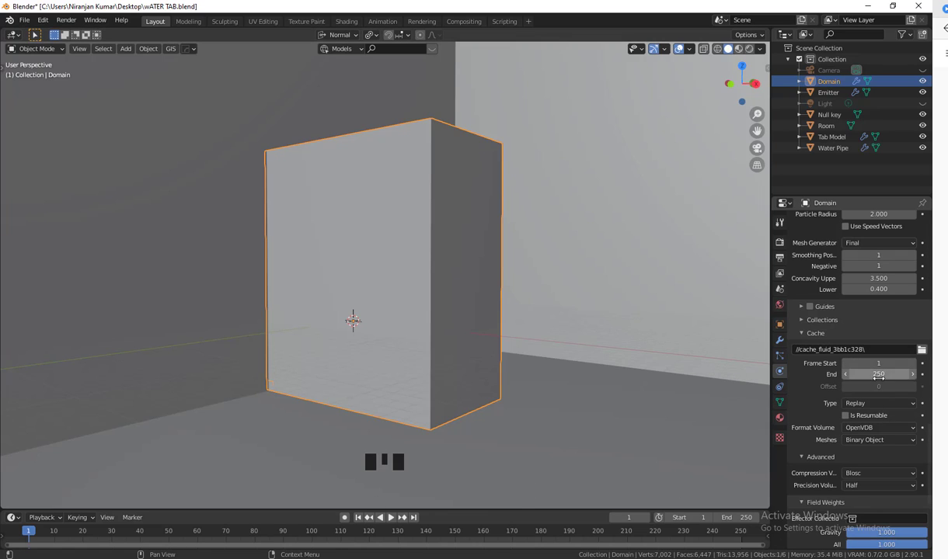
scroll(821, 403, down, 1)
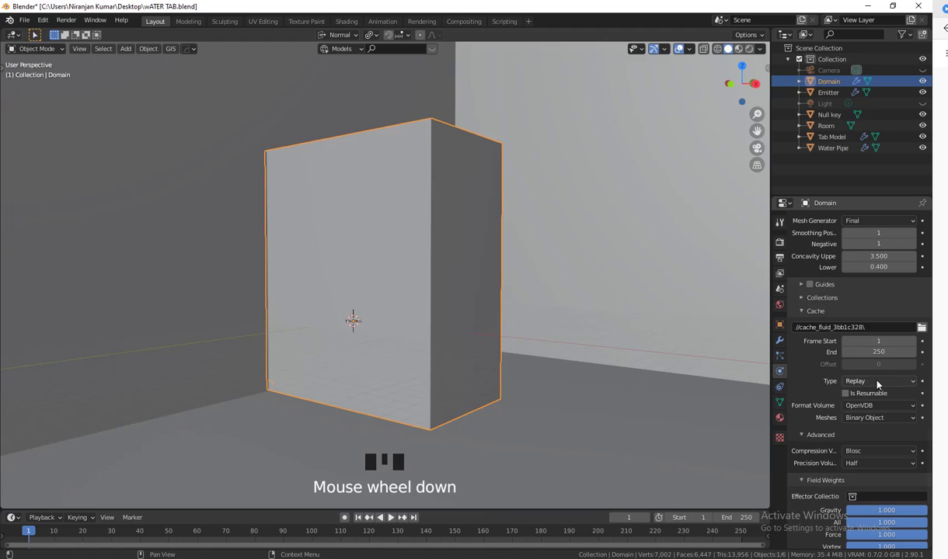
click(864, 380)
click(854, 418)
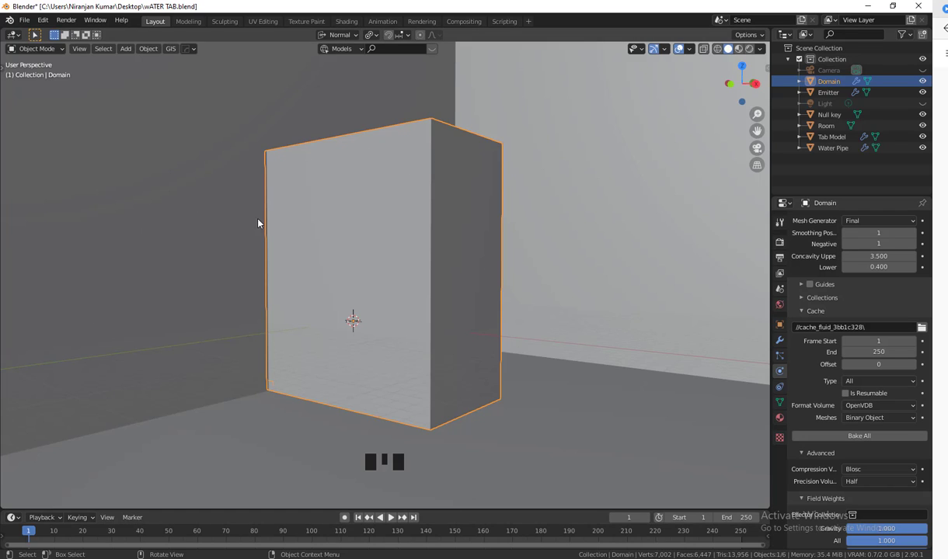
scroll(804, 384, down, 3)
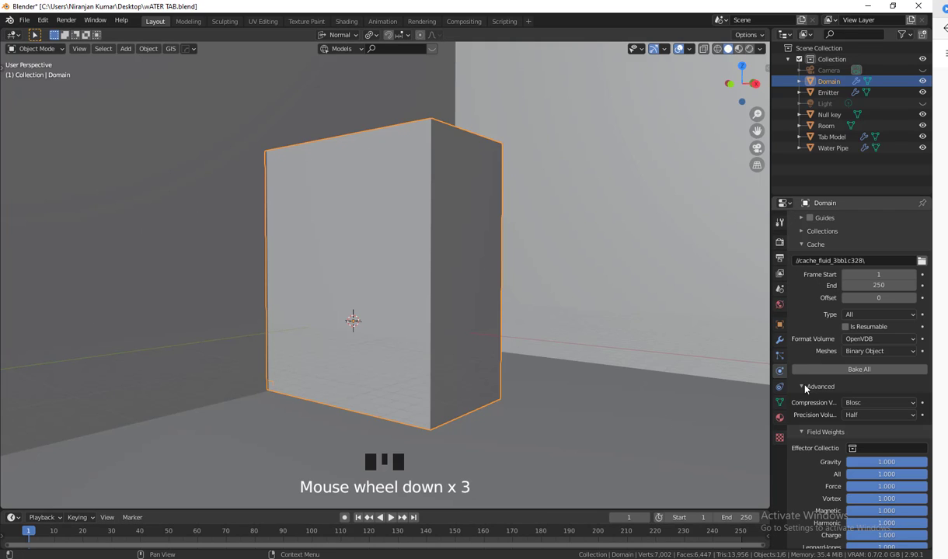
click(845, 326)
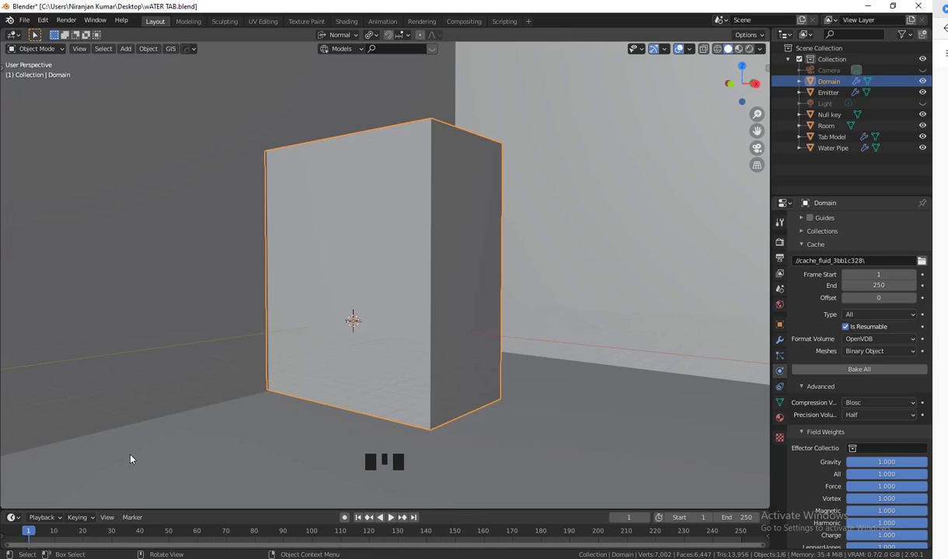
Start baking the entire fluid simulation, pause the bake partway and return the timeline to frame 0
click(850, 372)
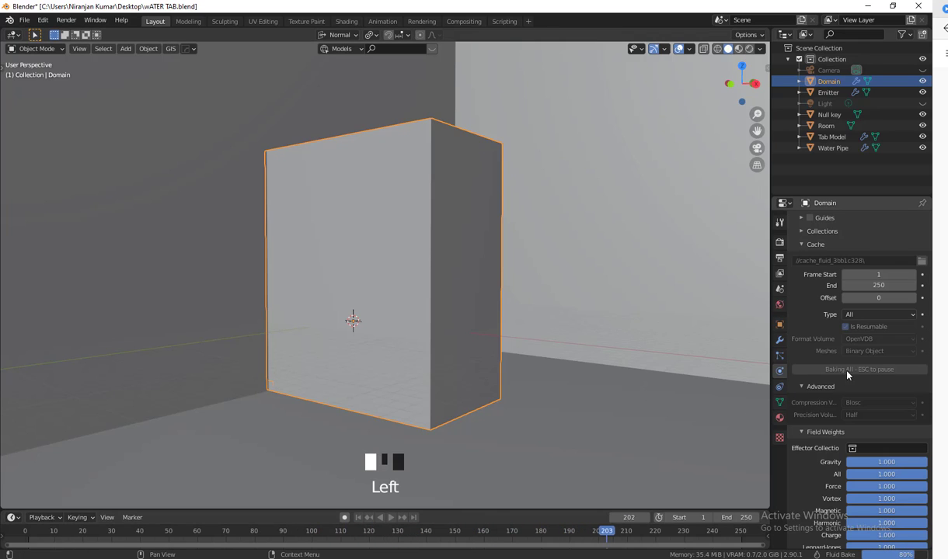
key(Escape)
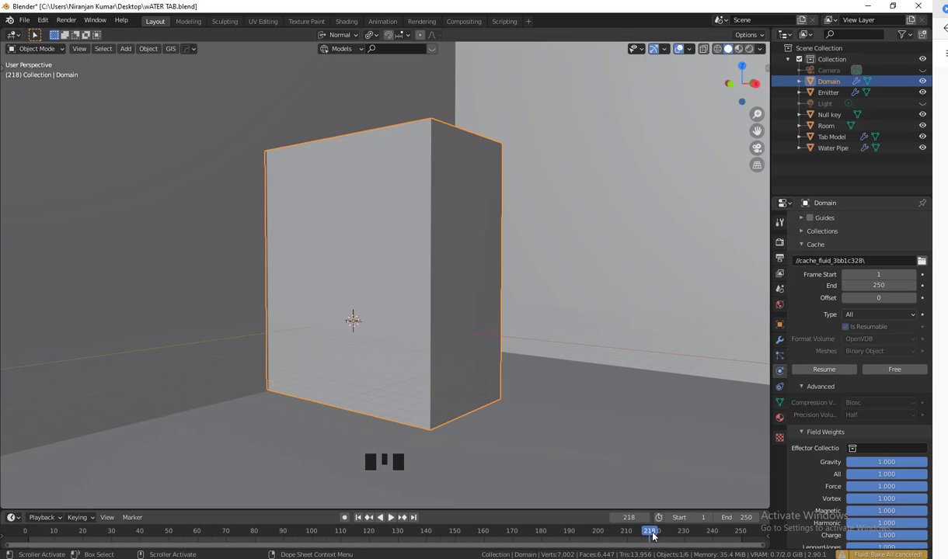
drag(652, 531, 24, 531)
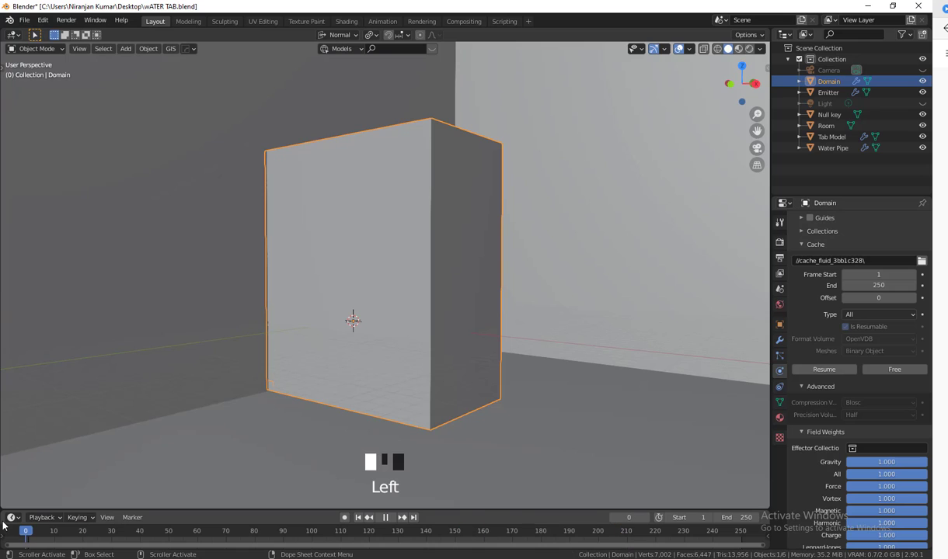
Examine the tap inside the Domain and scrub the timeline to check for baked water flow
scroll(332, 319, up, 8)
scroll(333, 342, down, 1)
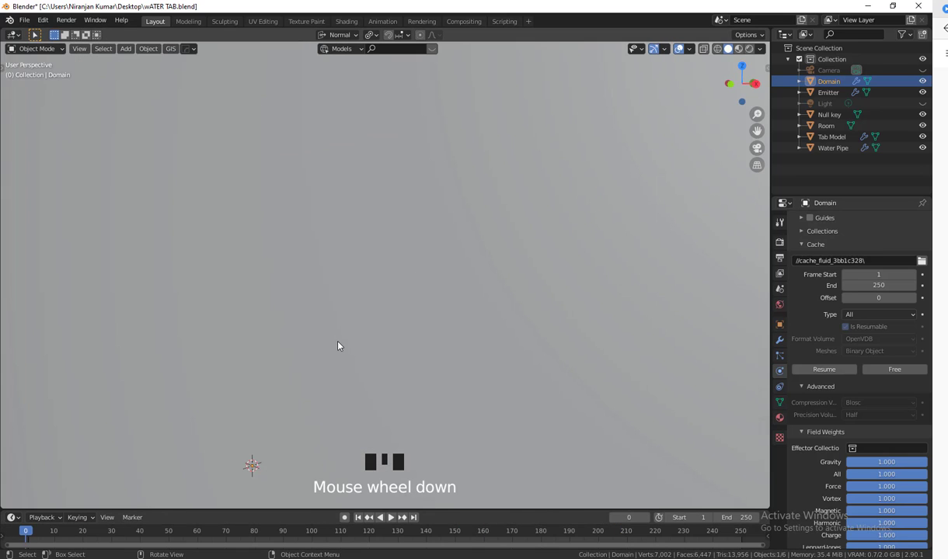
scroll(398, 351, up, 1)
shift+middle_drag(402, 351, 513, 411)
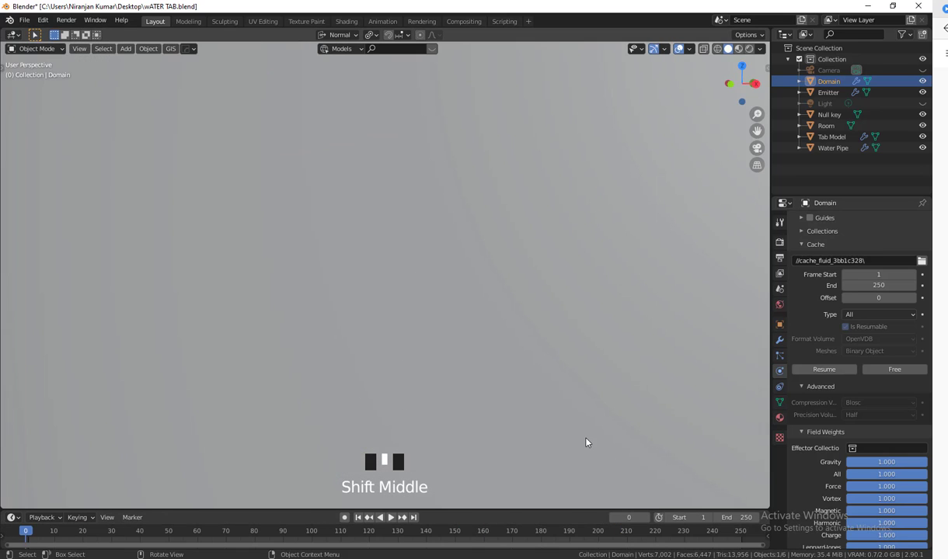
middle_drag(586, 440, 473, 439)
scroll(478, 432, down, 2)
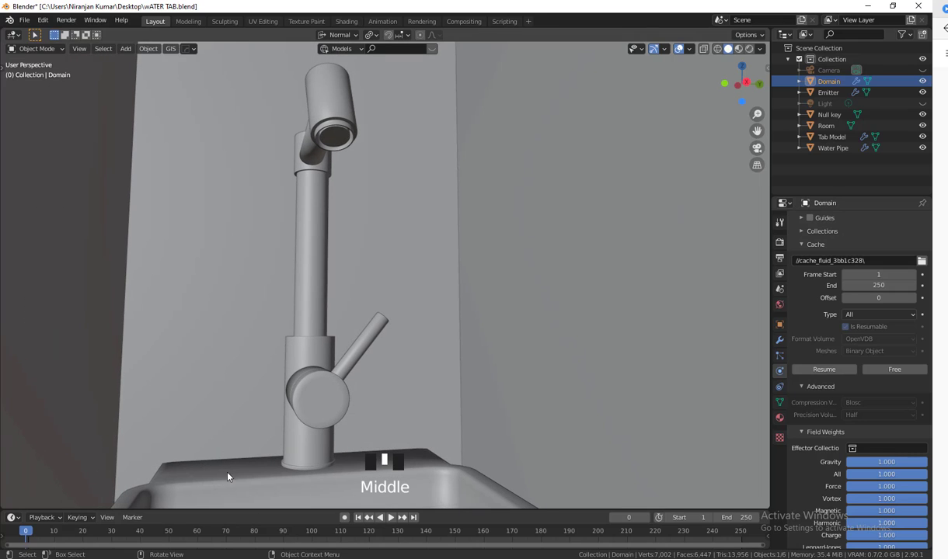
drag(48, 535, 767, 527)
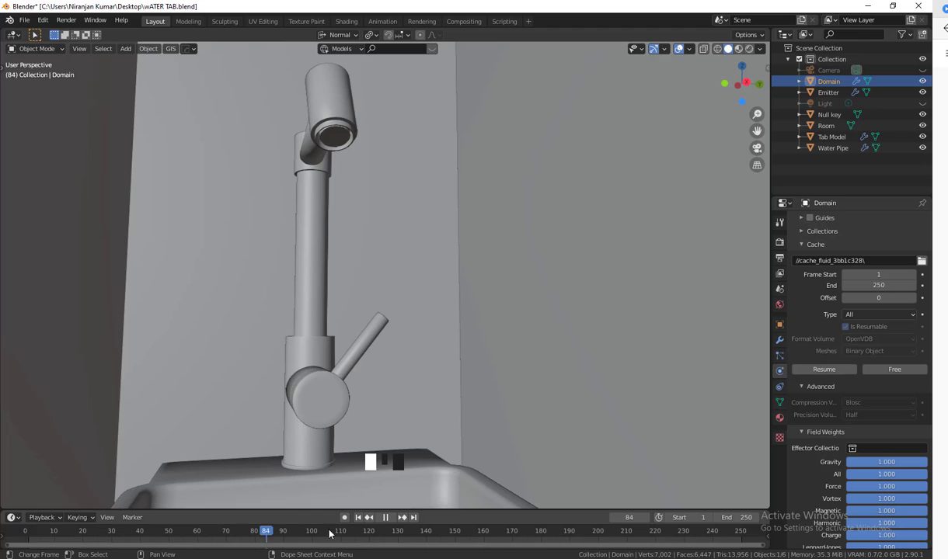
key(Escape)
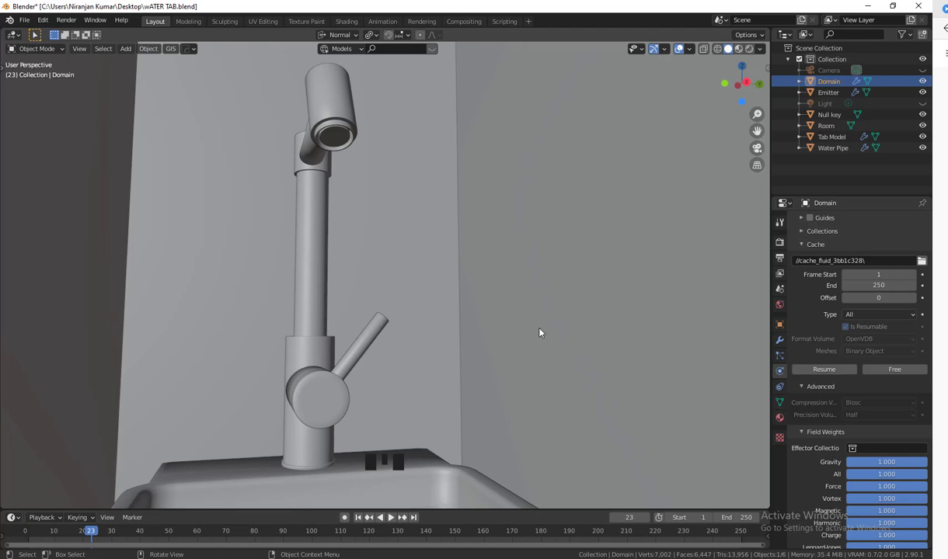
Free the Domain's baked simulation data and review its mesh and cache settings
click(839, 83)
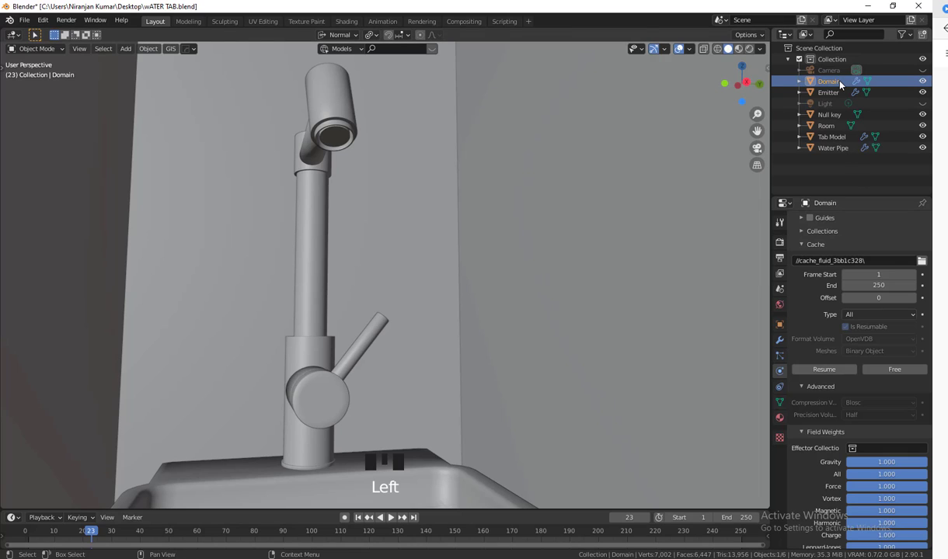
click(901, 369)
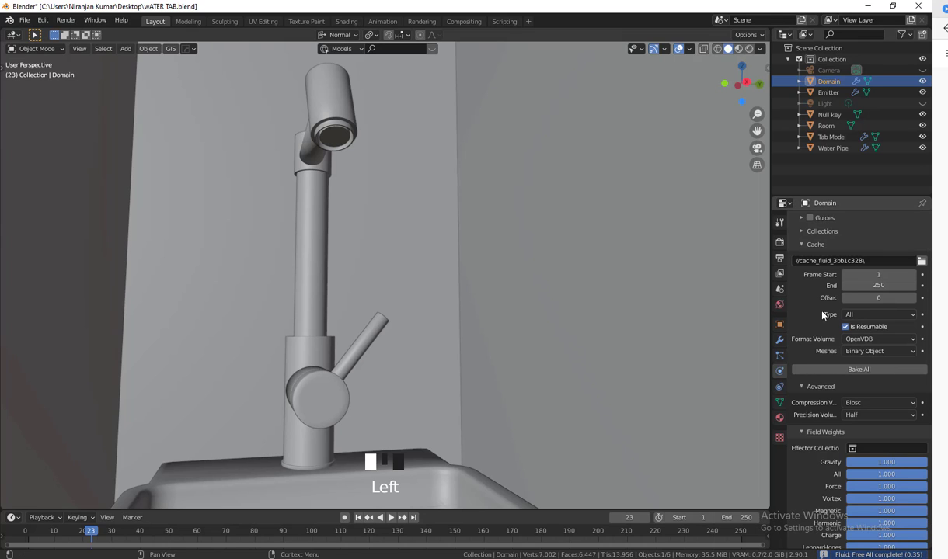
scroll(823, 315, up, 12)
scroll(855, 417, down, 5)
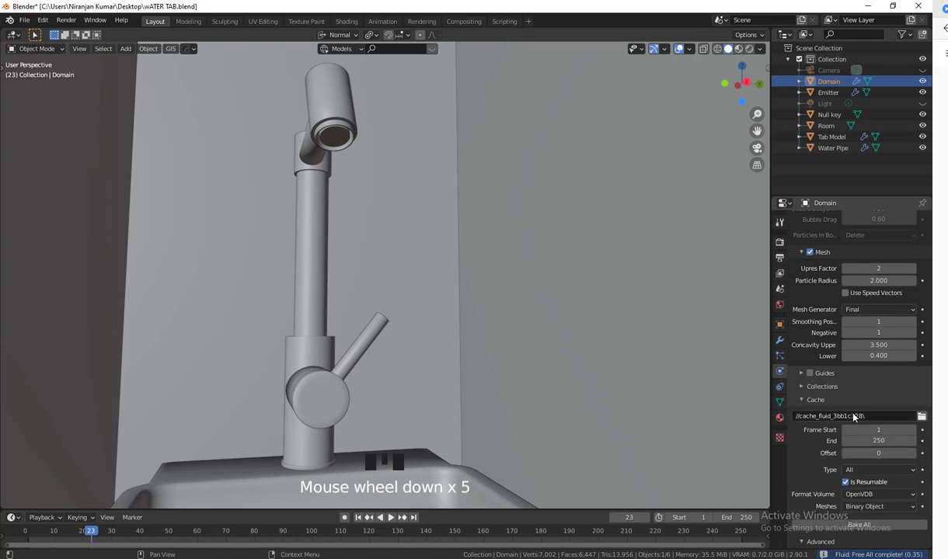
scroll(855, 417, down, 4)
Rewind to frame 1, scrub to frame 45 and back, and check the tap for water
click(358, 518)
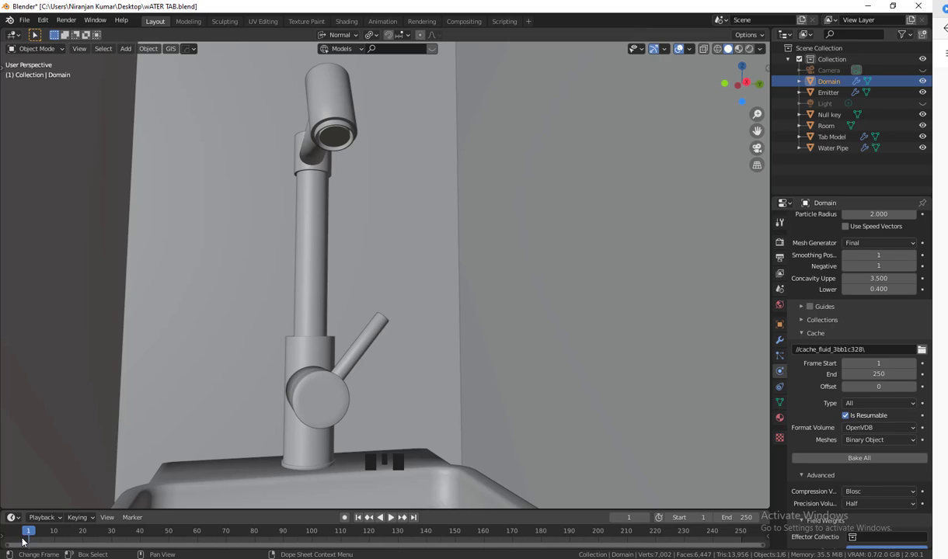
drag(34, 532, 154, 532)
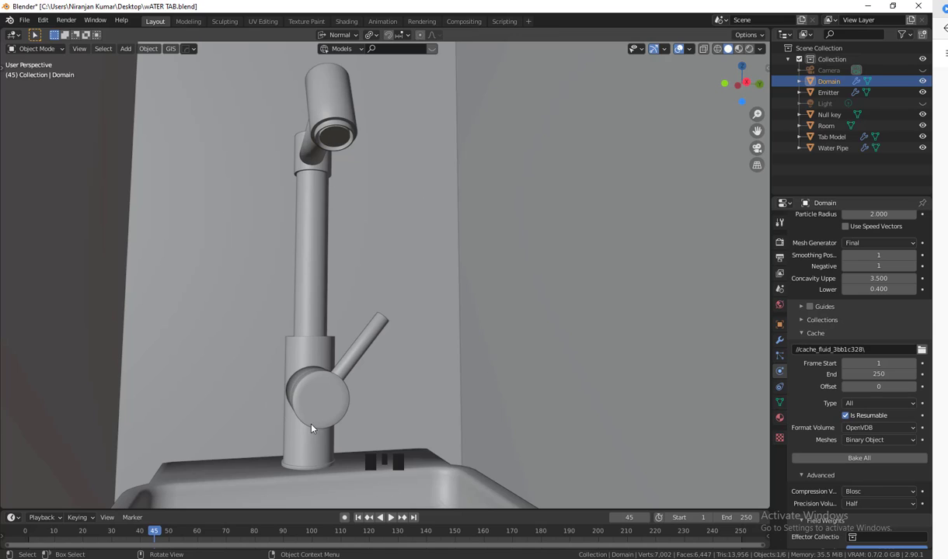
drag(154, 533, 30, 542)
key(space)
key(Escape)
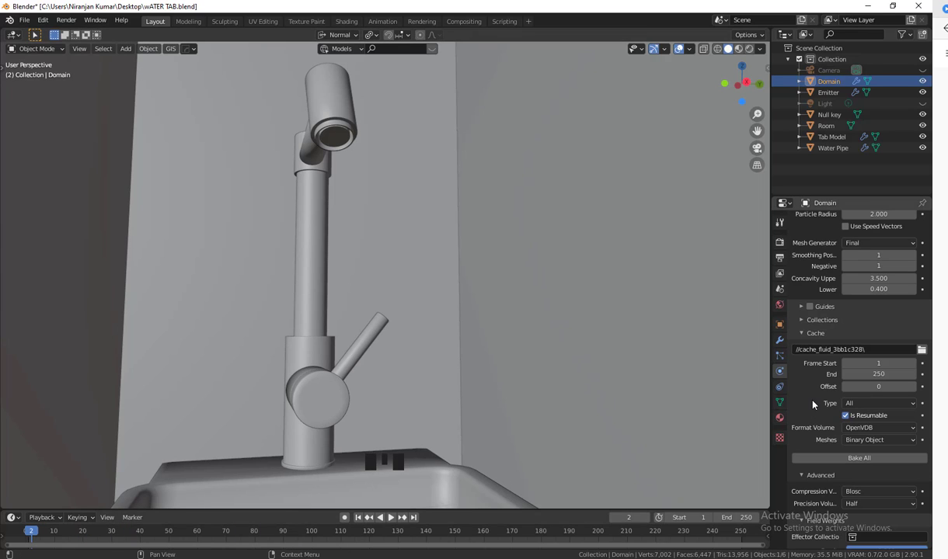
Set the Domain's Resolution Divisions to 60
click(834, 83)
scroll(836, 321, up, 17)
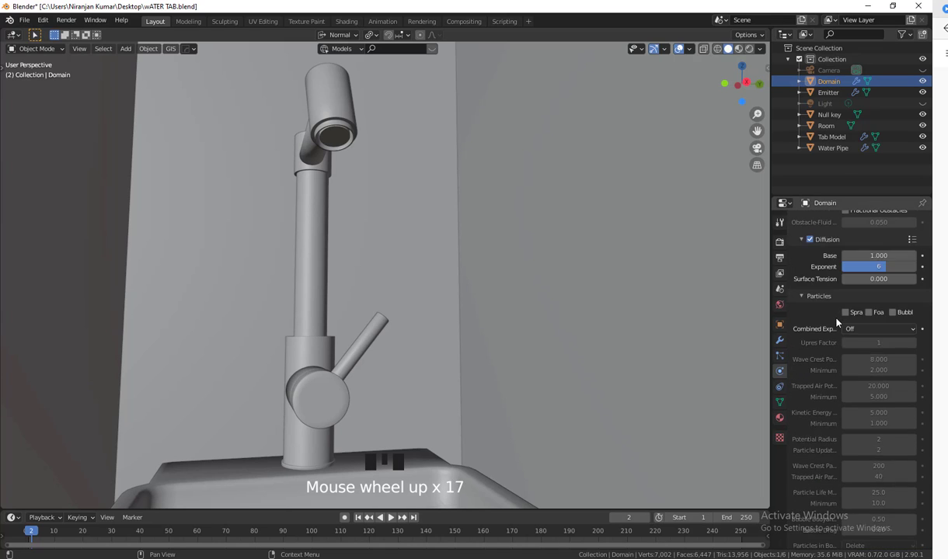
scroll(836, 321, up, 20)
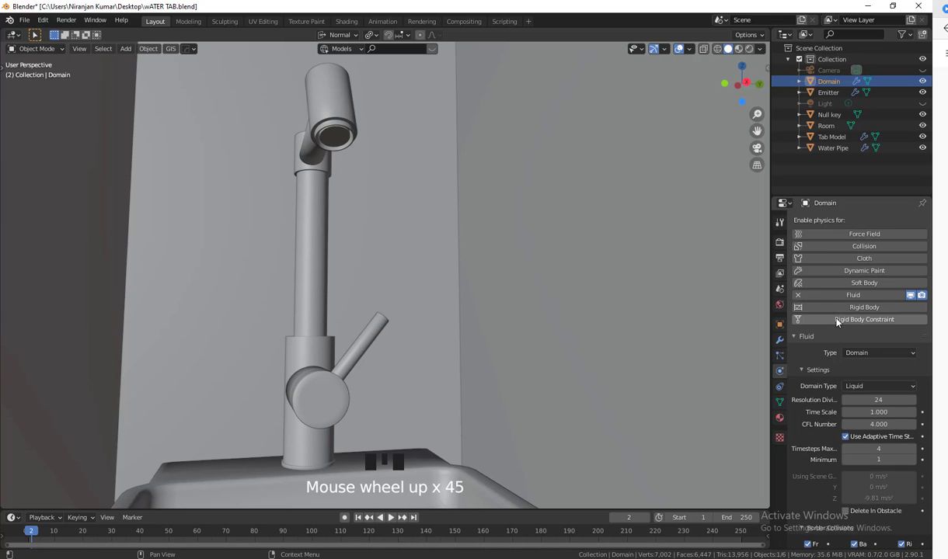
click(888, 399)
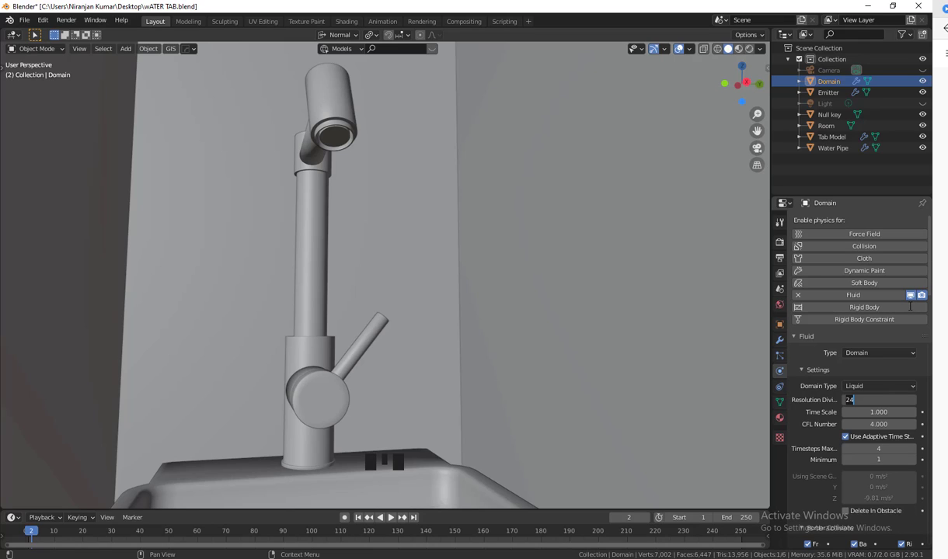
text(60)
key(Return)
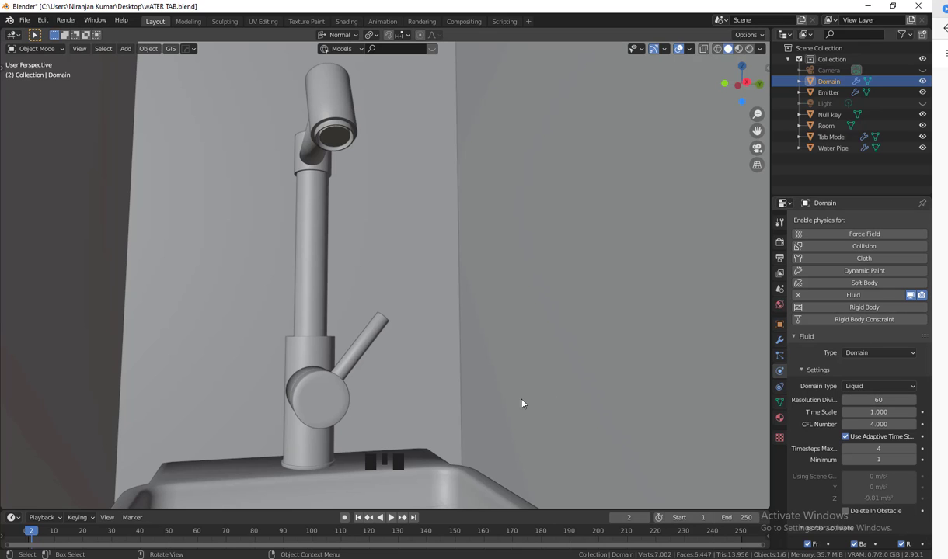
Display the scene in wireframe and examine the sink and drain pipe inside the Domain
shift+middle_drag(419, 404, 263, 437)
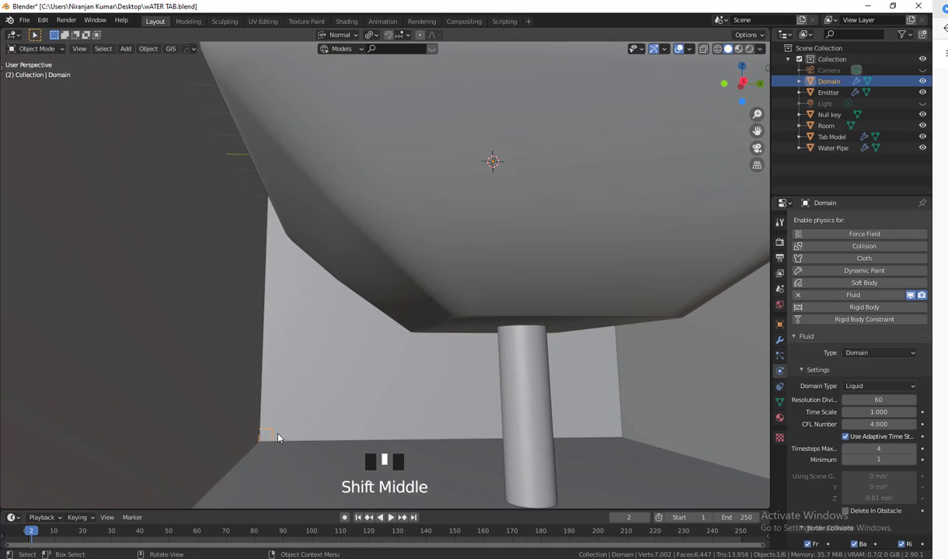
scroll(280, 435, down, 4)
middle_drag(287, 438, 402, 414)
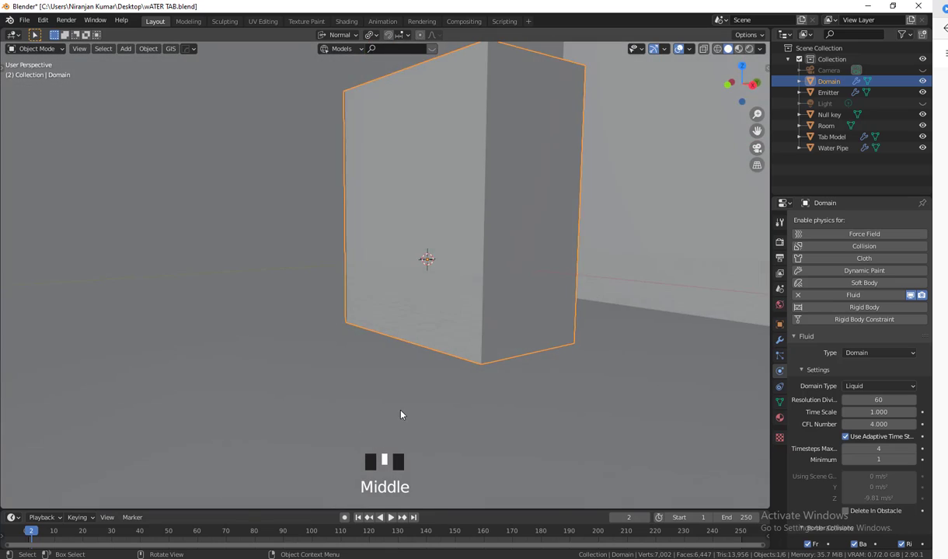
scroll(389, 416, up, 4)
key(shift+z)
middle_drag(308, 412, 319, 403)
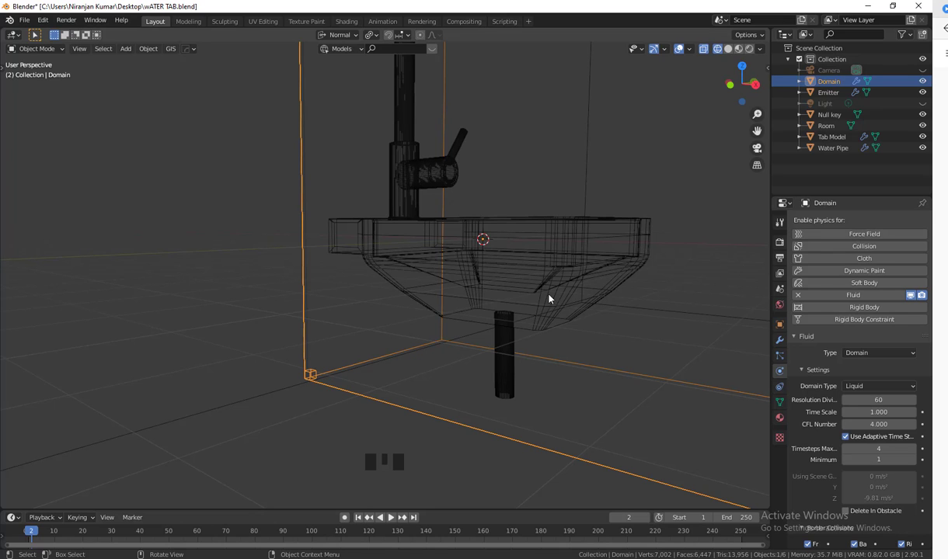
Set the Domain's Resolution Divisions to 24
shift+middle_drag(519, 422, 268, 418)
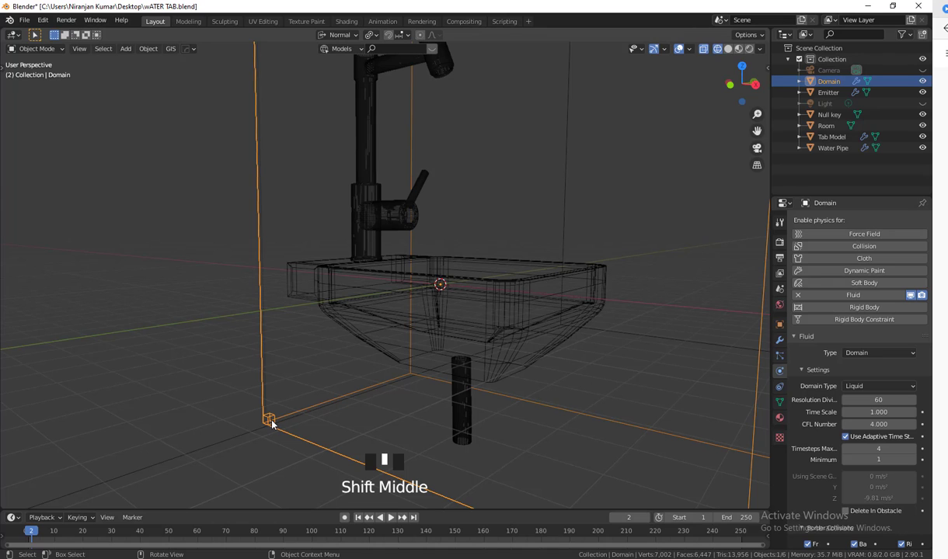
scroll(497, 419, down, 3)
shift+middle_drag(497, 419, 473, 419)
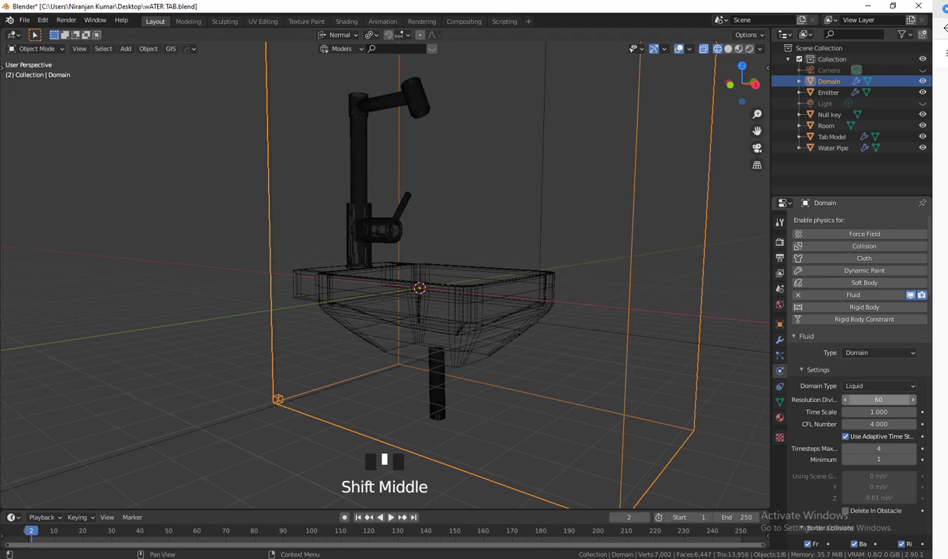
click(892, 399)
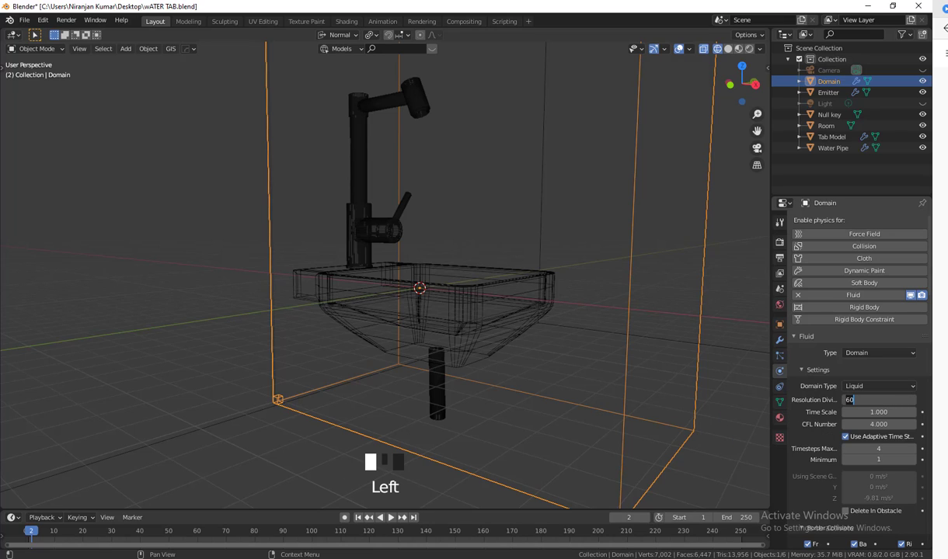
text(24)
key(Return)
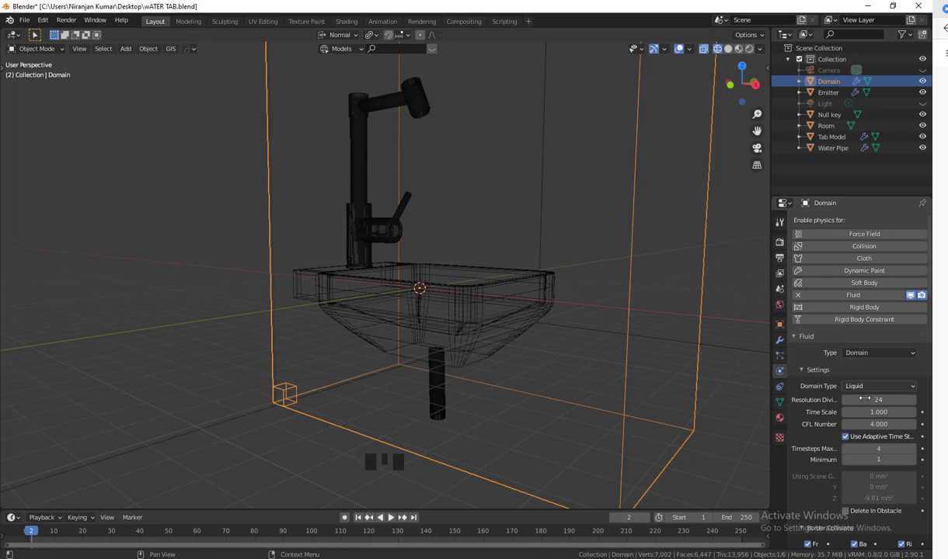
Restore the Domain's Resolution Divisions to 60
click(894, 398)
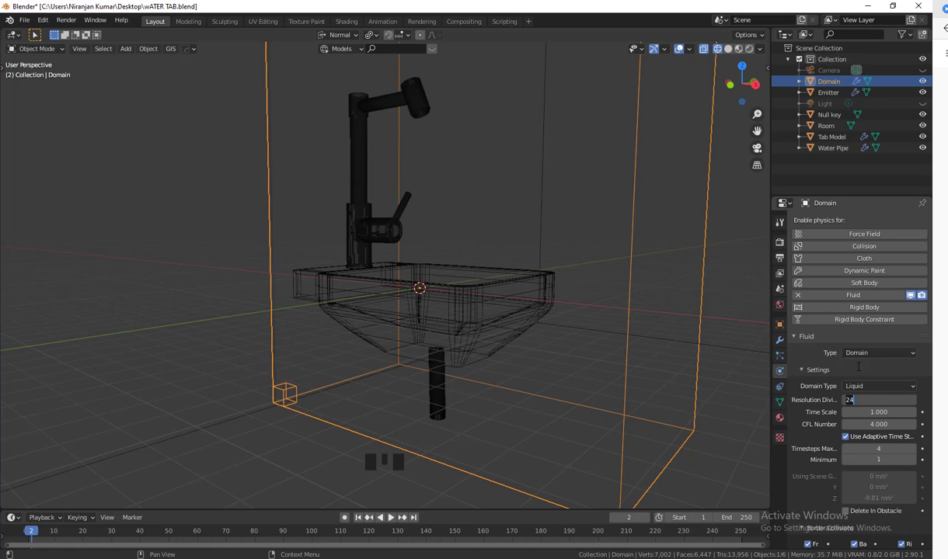
drag(878, 402, 822, 401)
text(60)
key(Return)
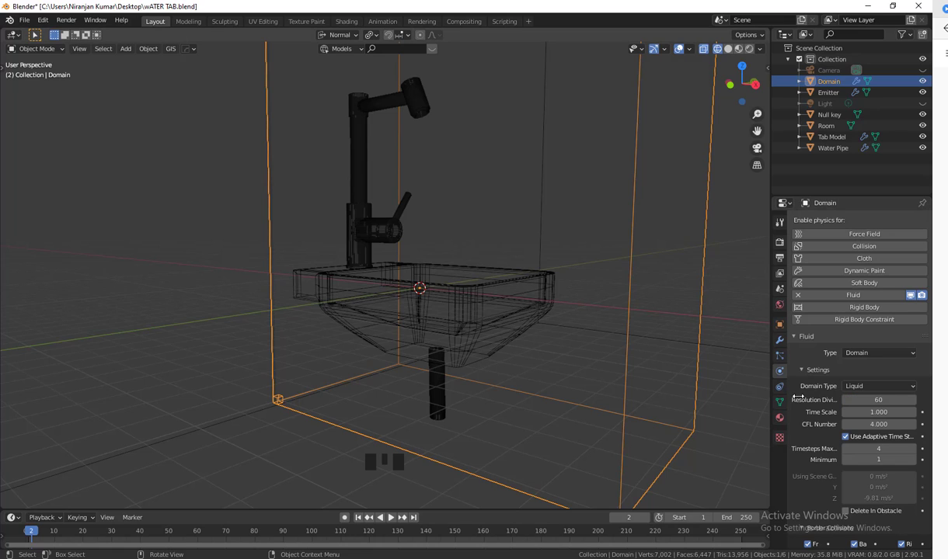
Return the timeline to frame 1 and bake all of the Domain's fluid simulation
key(Left)
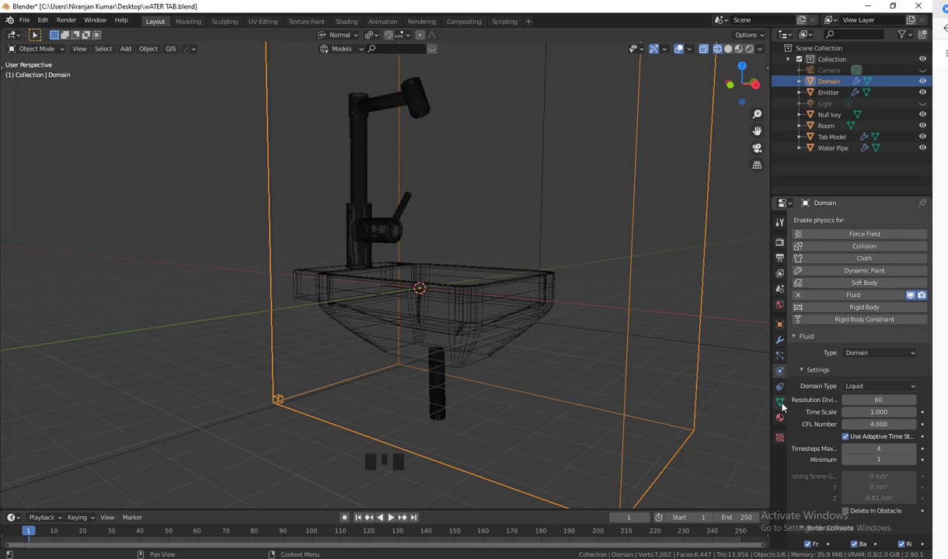
drag(770, 404, 626, 411)
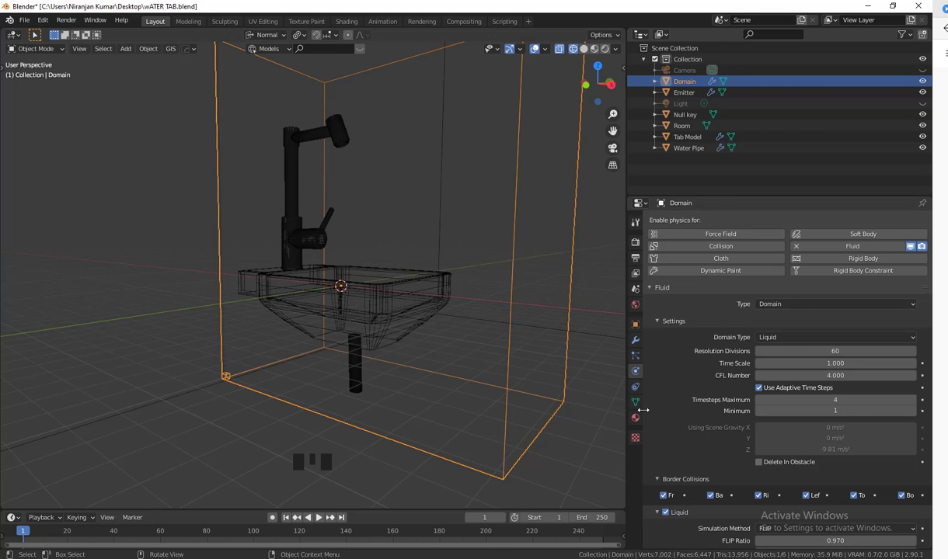
drag(626, 414, 765, 419)
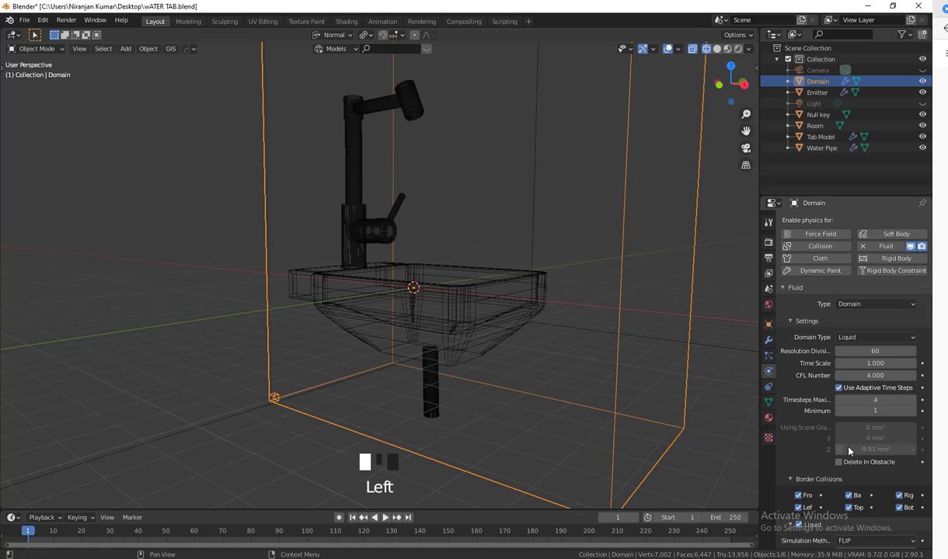
scroll(848, 448, down, 20)
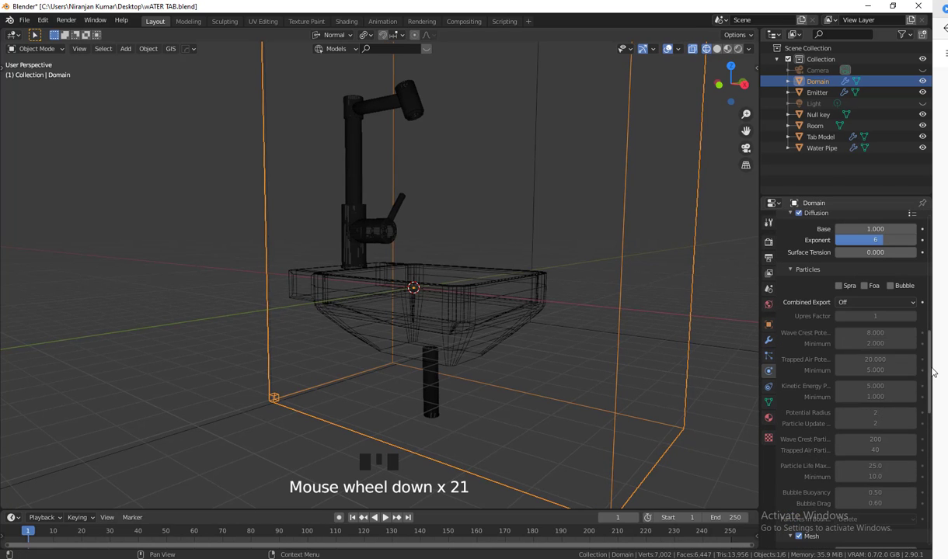
drag(930, 403, 934, 541)
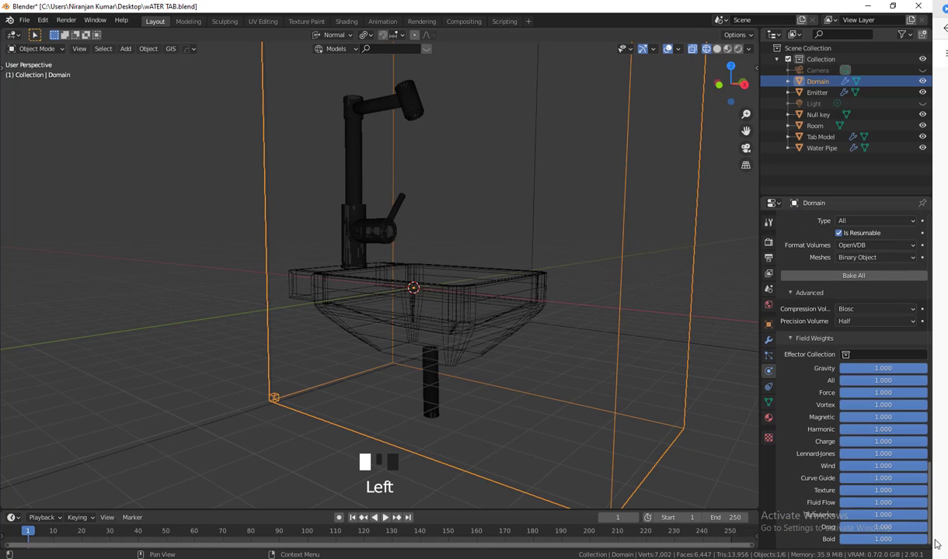
click(852, 274)
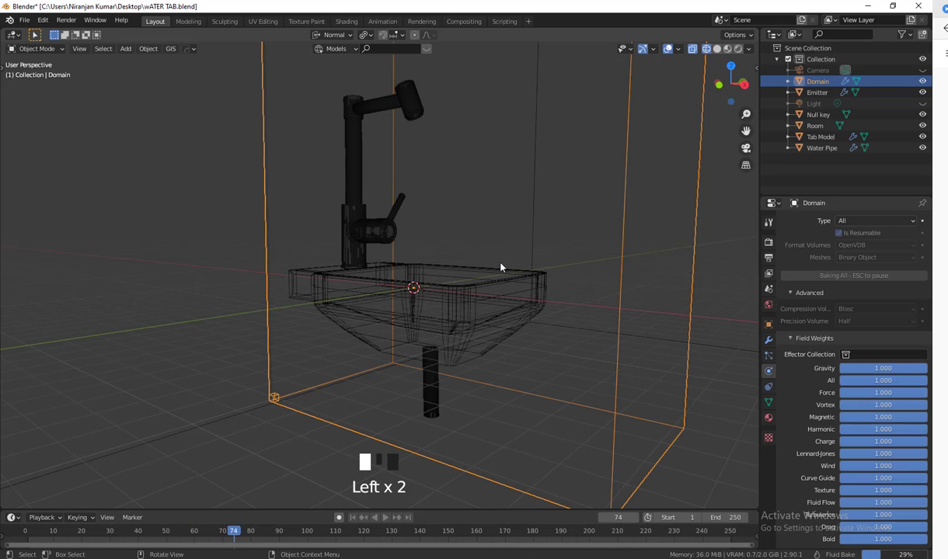
Stop the running fluid bake and play the baked frames from the start of the timeline
key(Escape)
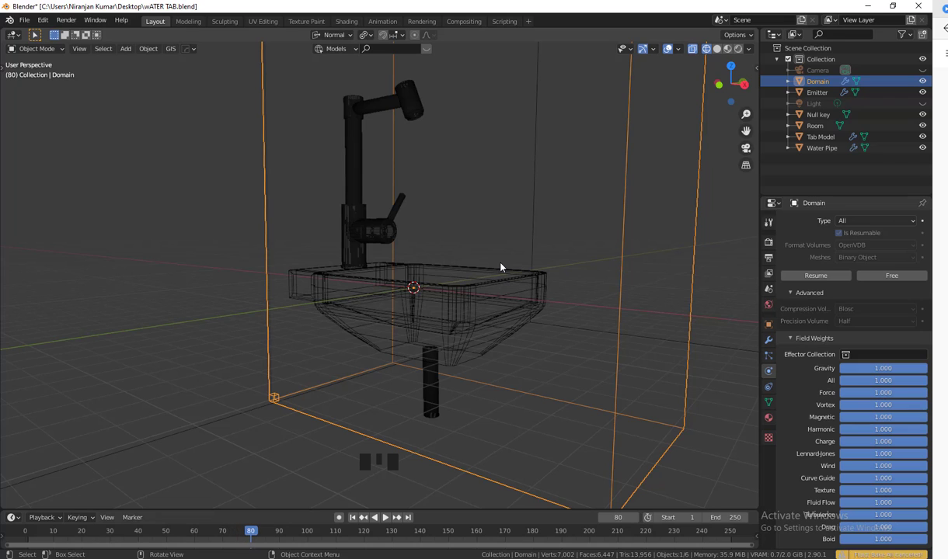
drag(251, 534, 38, 541)
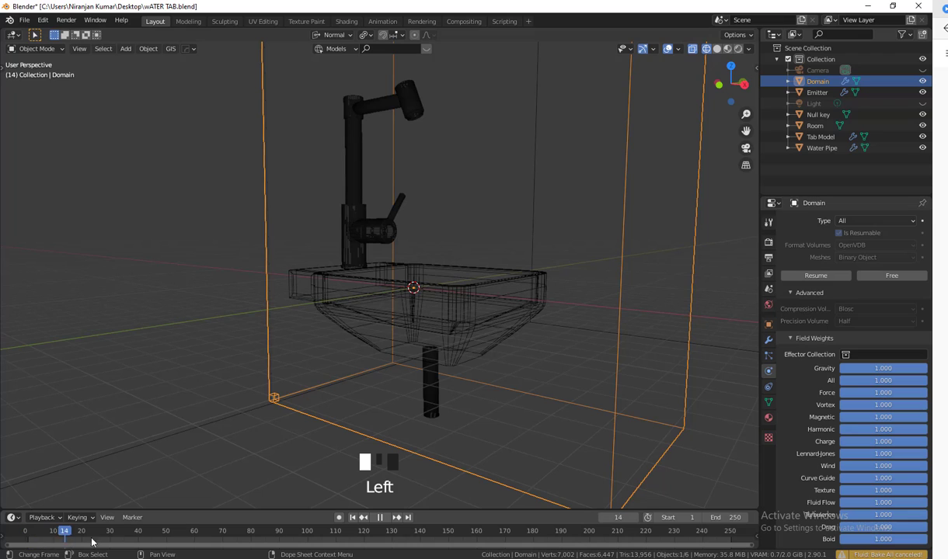
key(space)
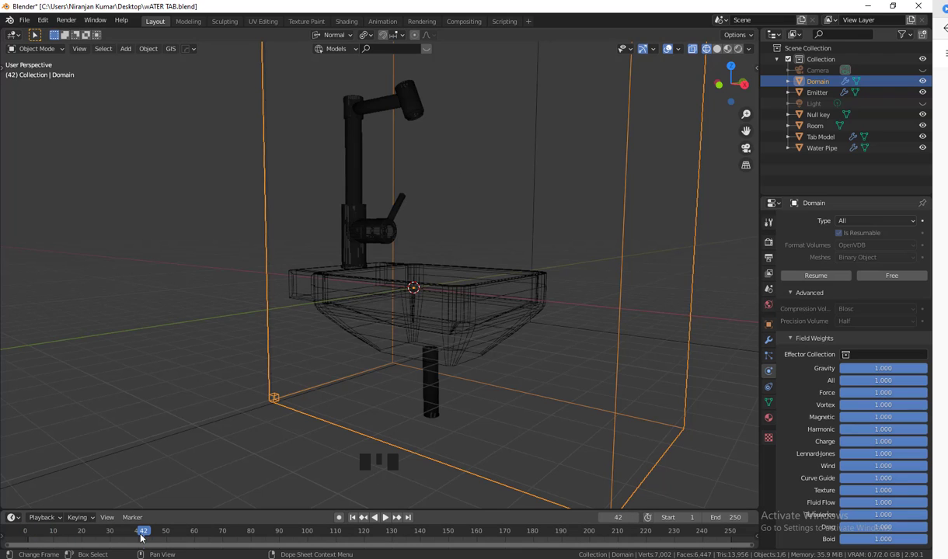
mouse_move(27, 536)
mouse_down()
mouse_move(326, 547)
mouse_move(25, 545)
mouse_up()
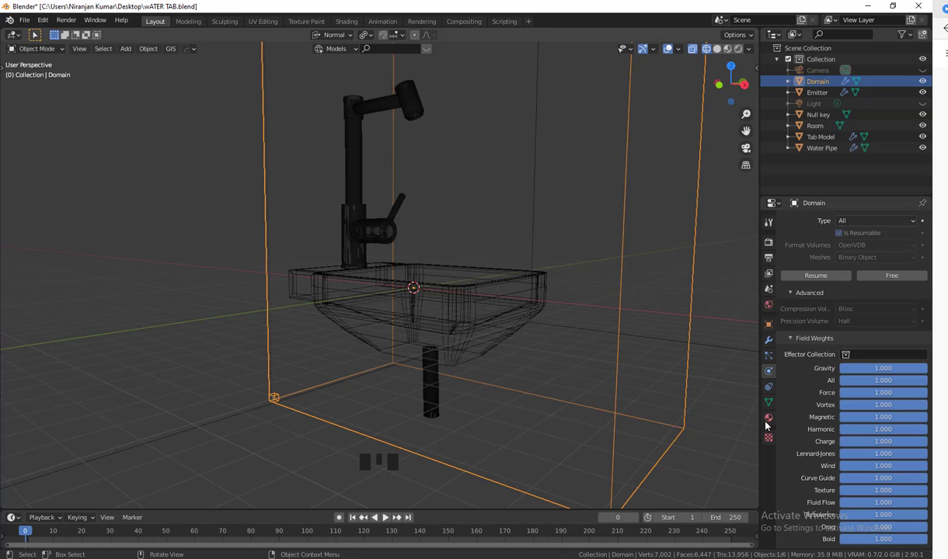
Review the Domain's fluid settings and free all of its baked simulation data
scroll(831, 359, up, 20)
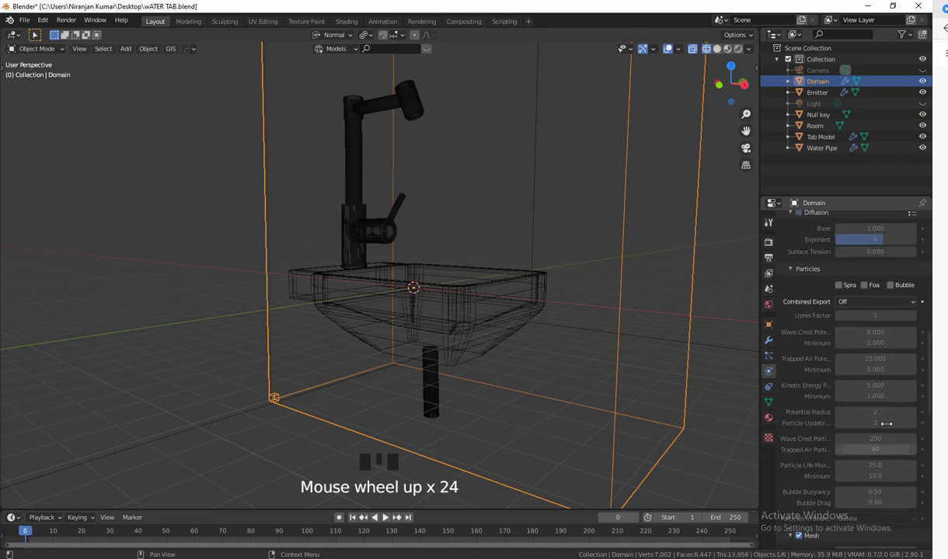
scroll(885, 423, up, 20)
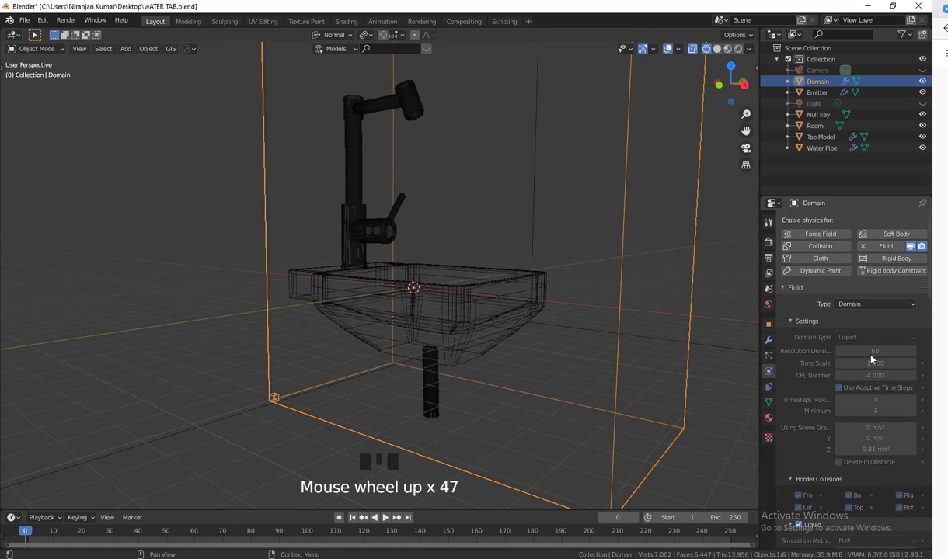
scroll(866, 479, down, 20)
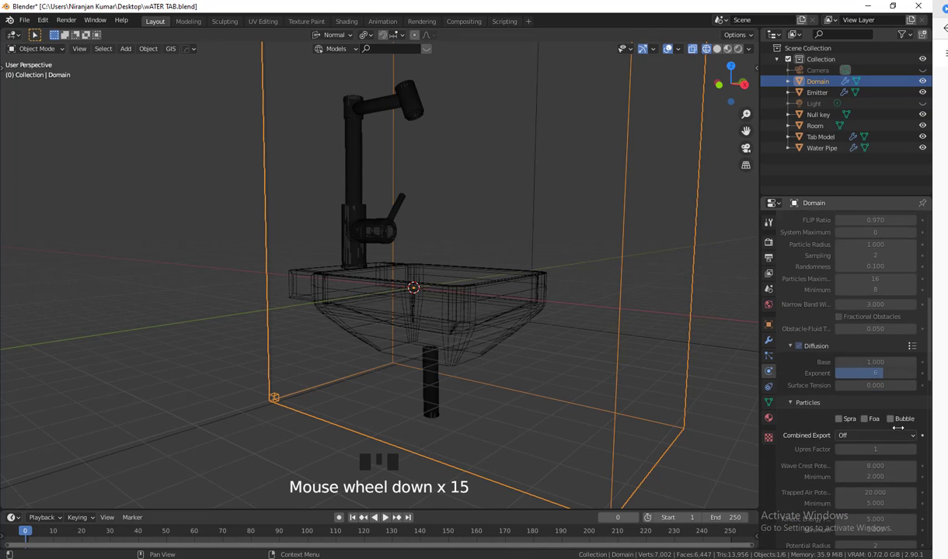
scroll(899, 433, down, 16)
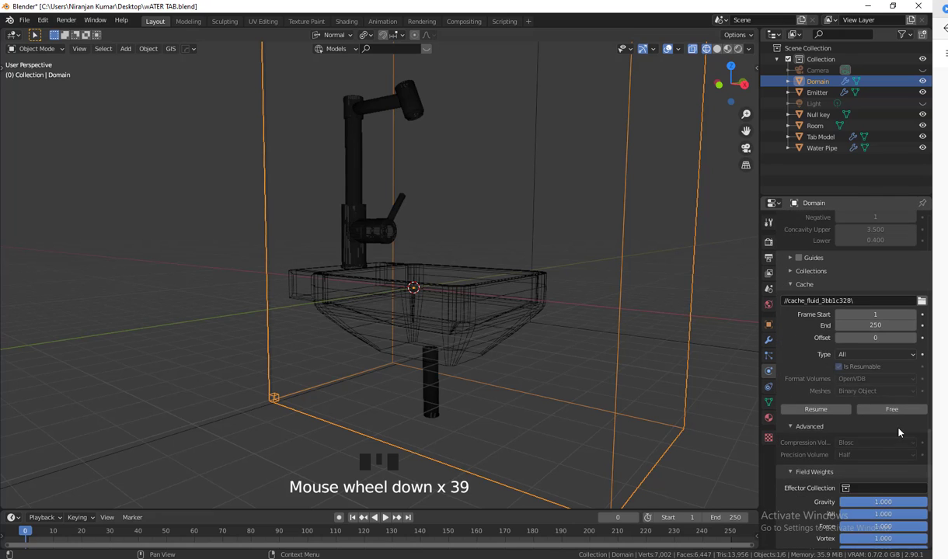
scroll(898, 433, up, 4)
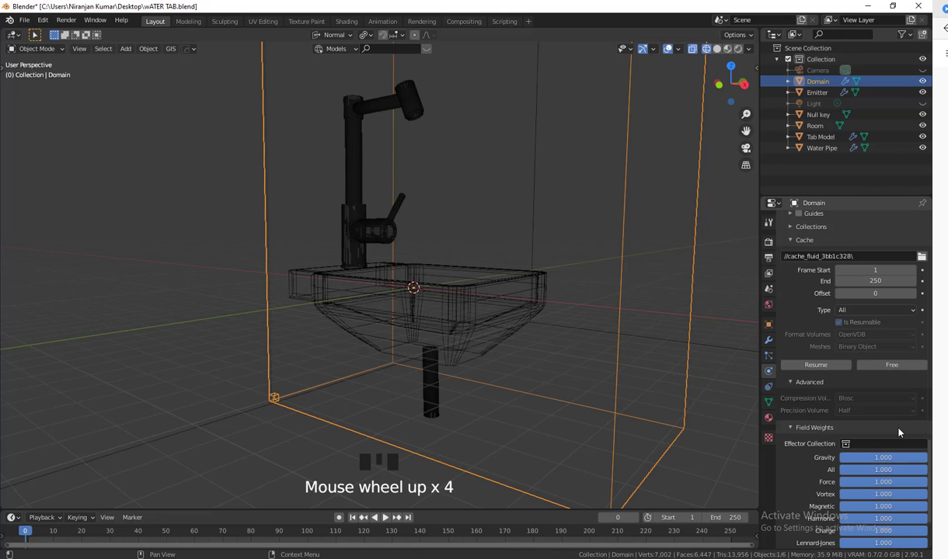
scroll(899, 431, up, 2)
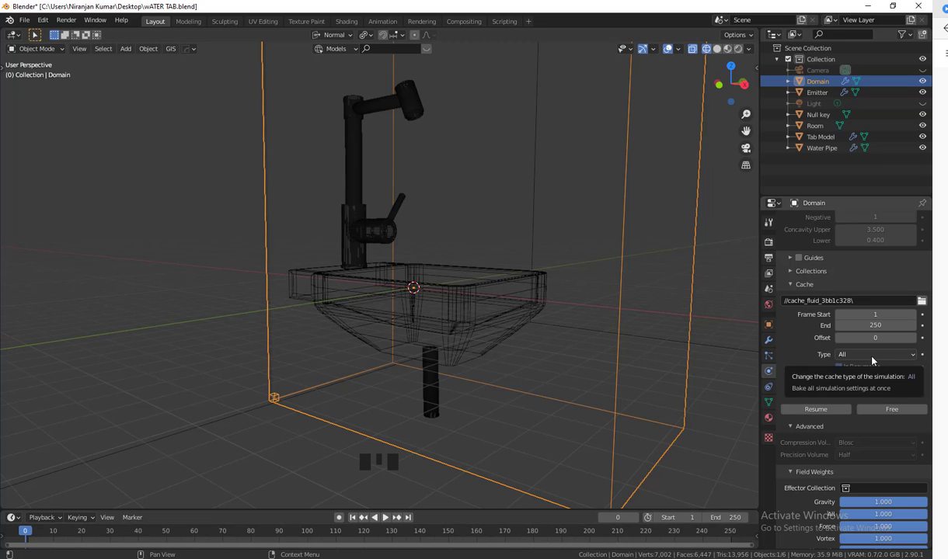
click(893, 412)
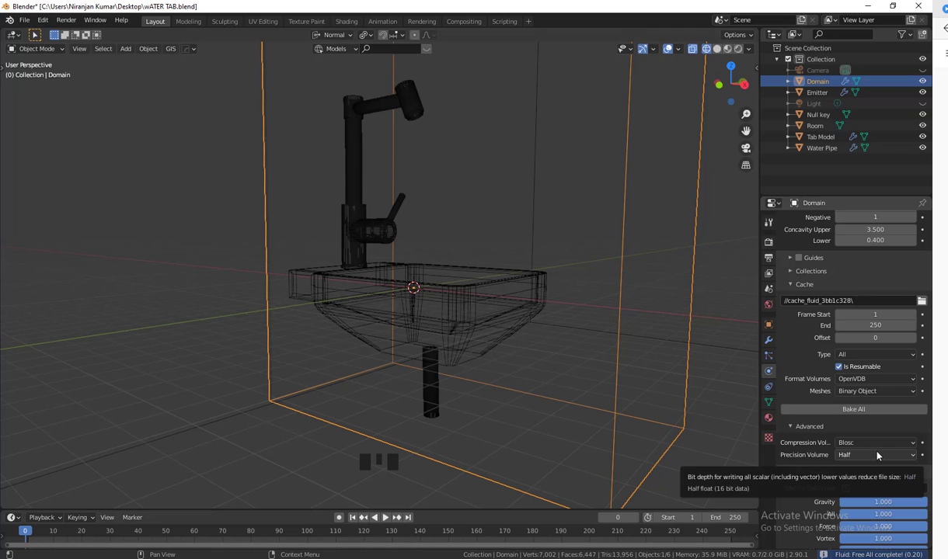
Set the Domain's fluid resolution divisions to 100
scroll(876, 459, up, 12)
scroll(875, 471, up, 20)
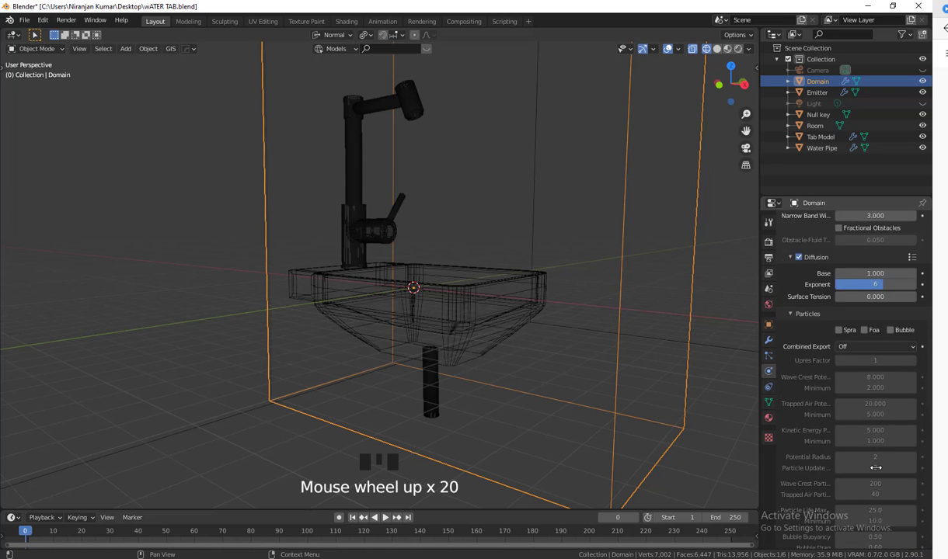
scroll(876, 470, up, 9)
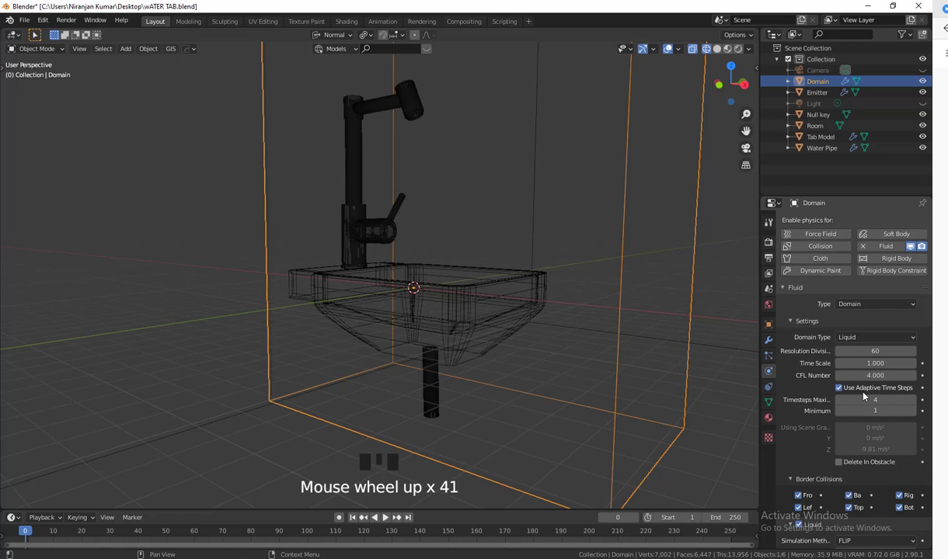
click(895, 352)
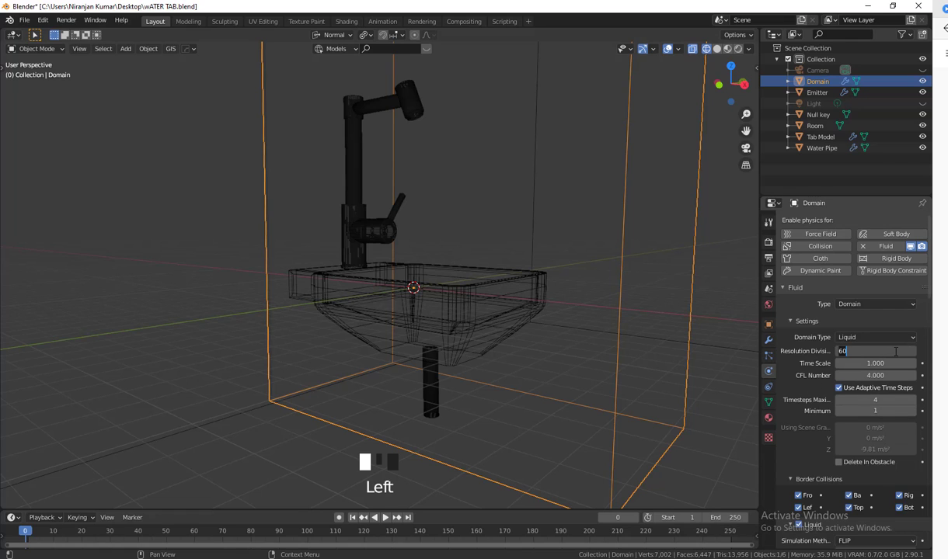
text(100)
key(Return)
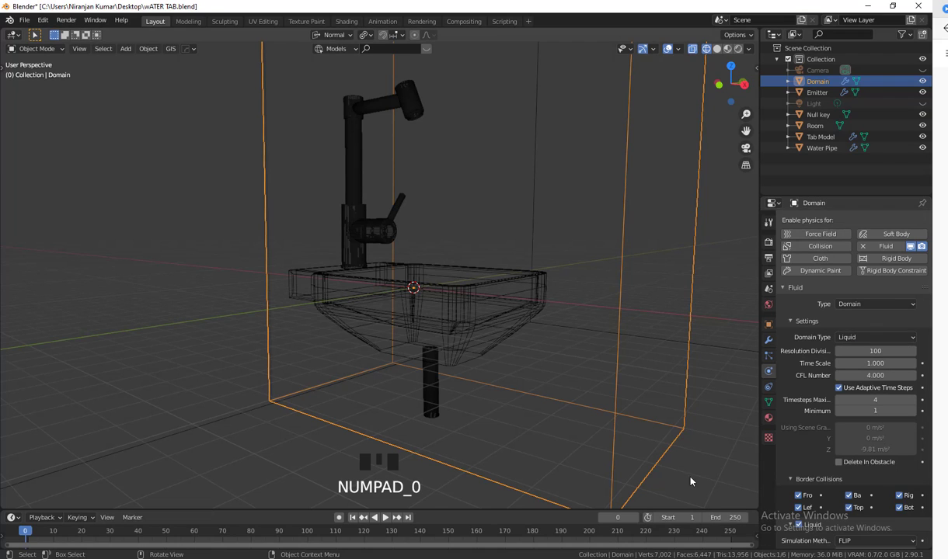
Bake the Domain's entire fluid simulation for frames 1 to 250
scroll(827, 410, down, 8)
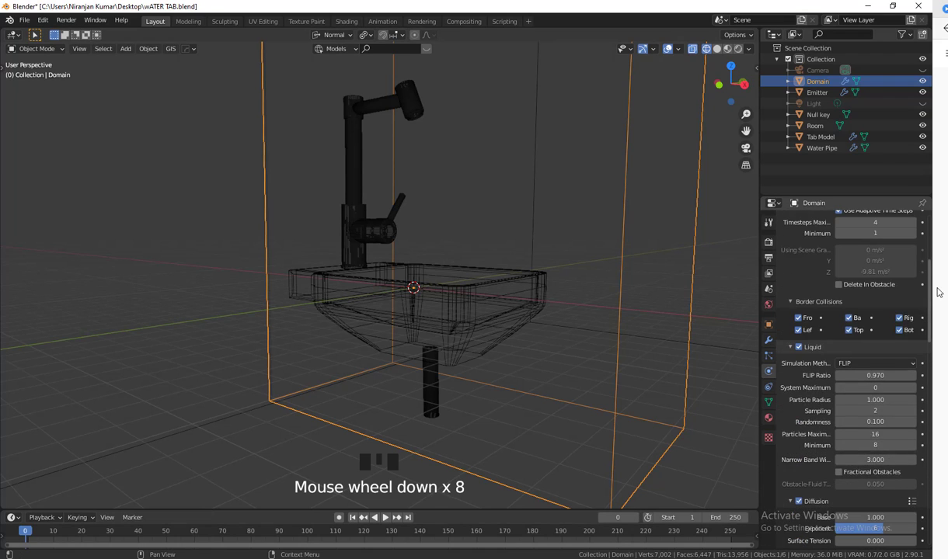
drag(930, 307, 931, 549)
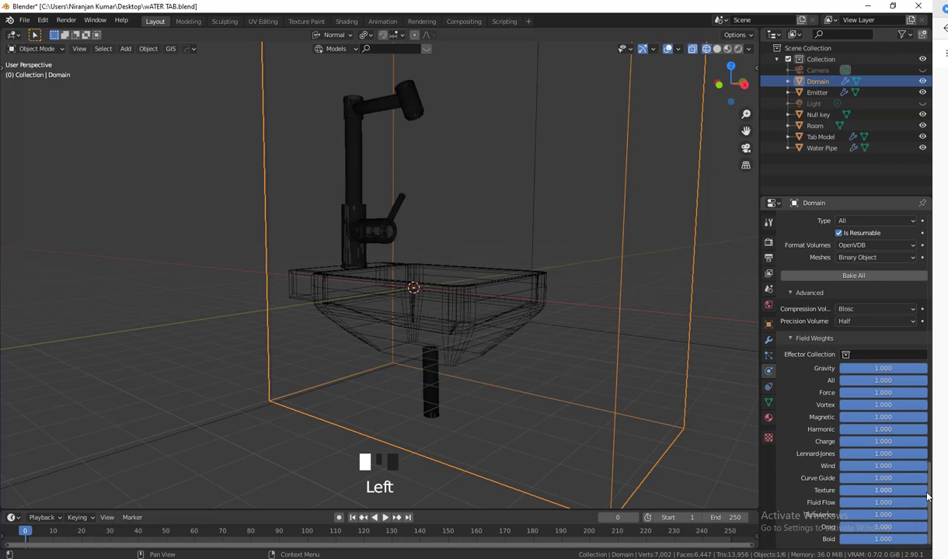
drag(931, 497, 932, 459)
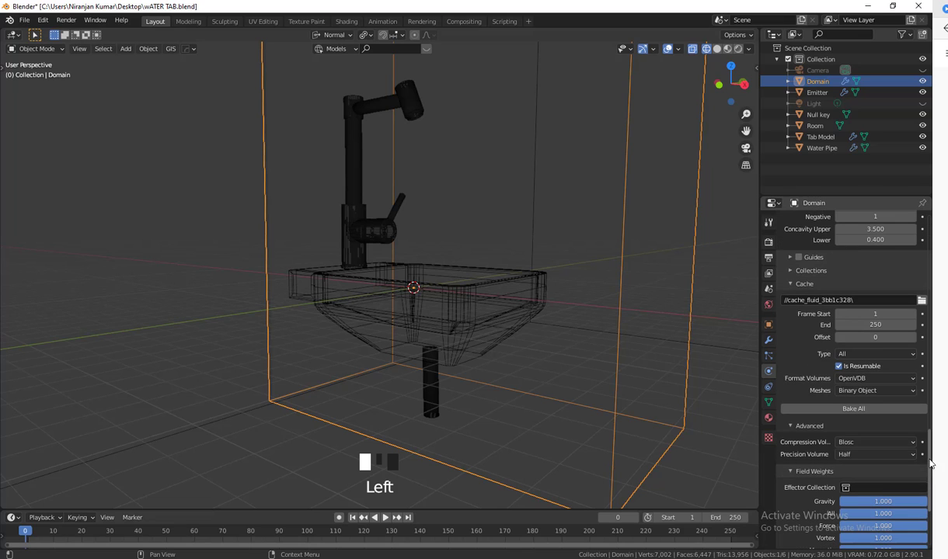
click(853, 409)
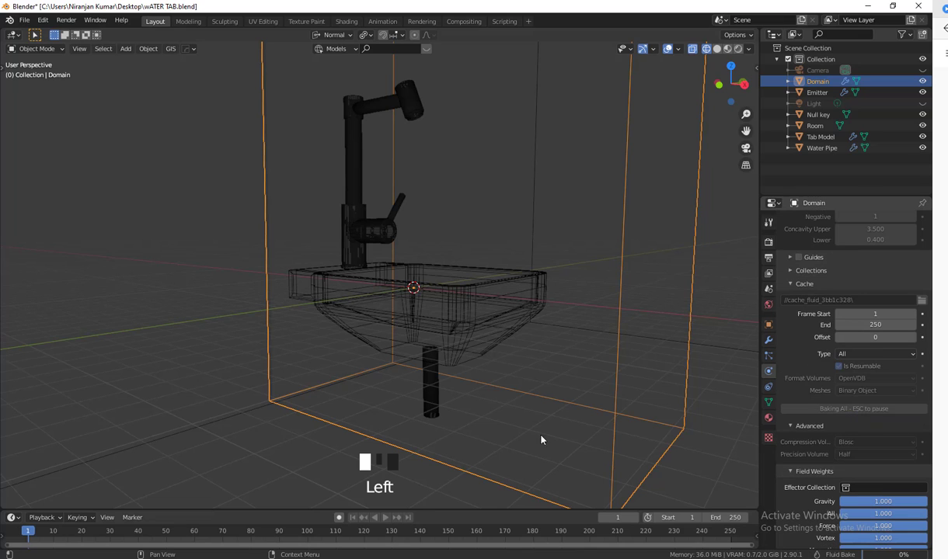
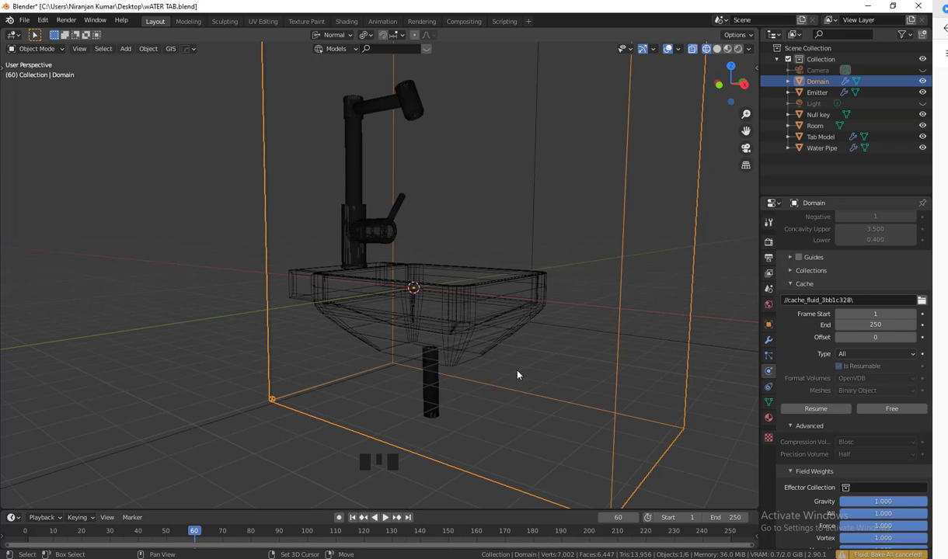
Scrub and play the newly baked frames from the start of the timeline to check the water flow
shift+middle_drag(511, 374, 501, 379)
drag(183, 537, 25, 536)
key(space)
drag(116, 532, 6, 523)
key(space)
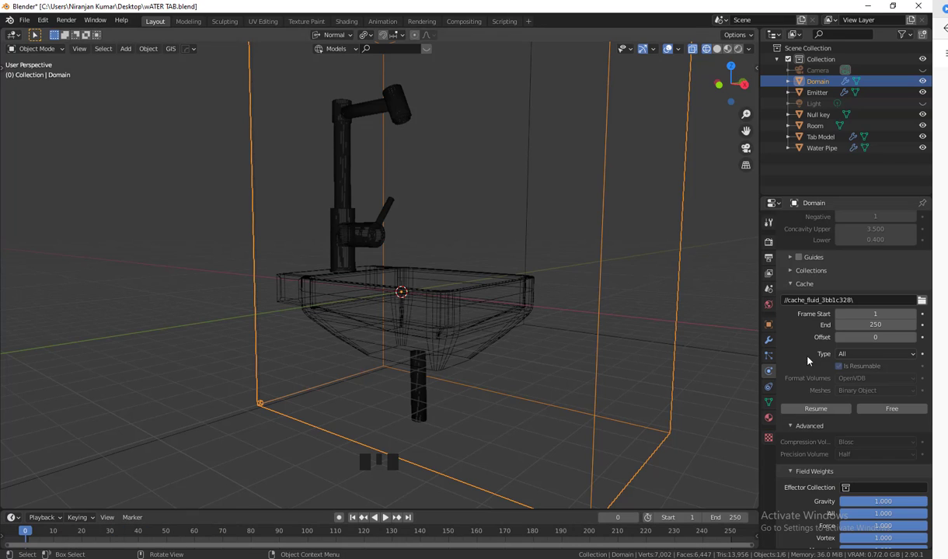
Free the Domain's baked fluid data and set its resolution divisions to 150
click(891, 410)
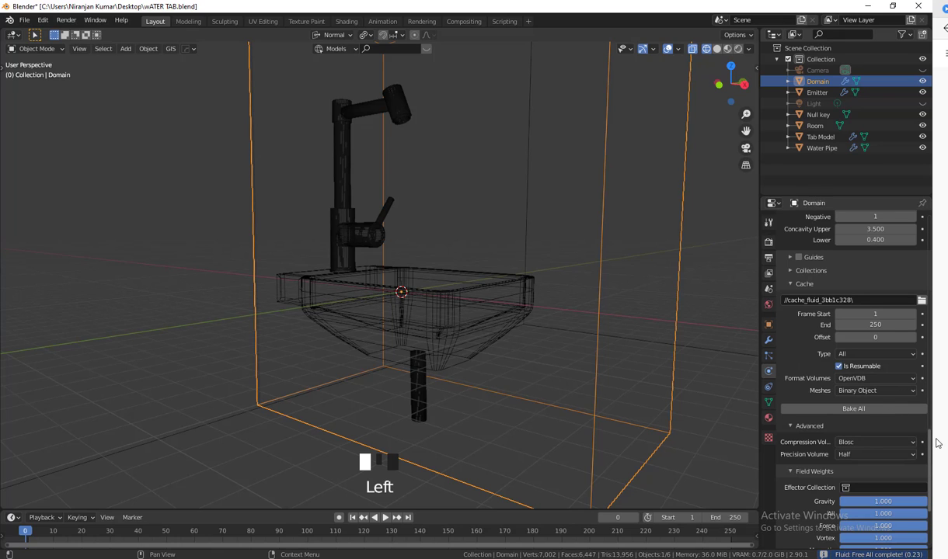
drag(930, 443, 924, 221)
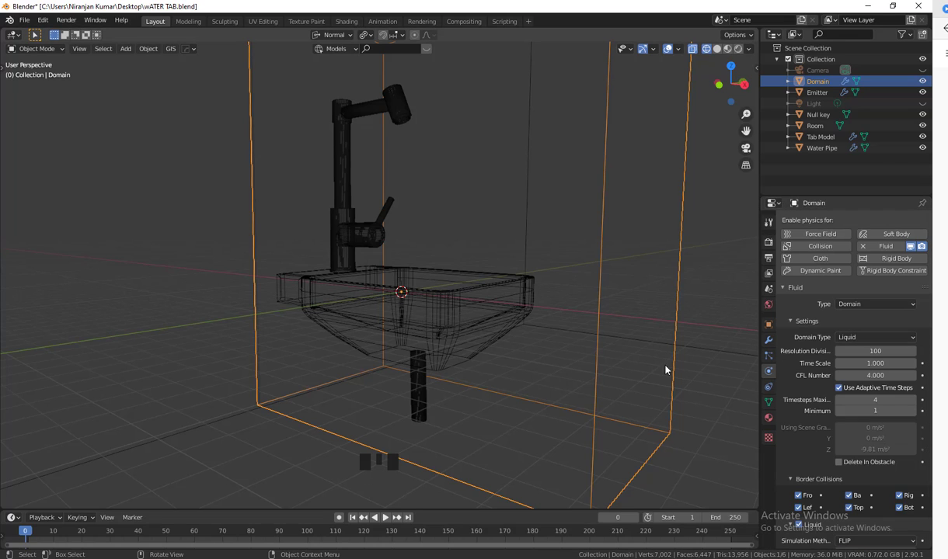
click(862, 351)
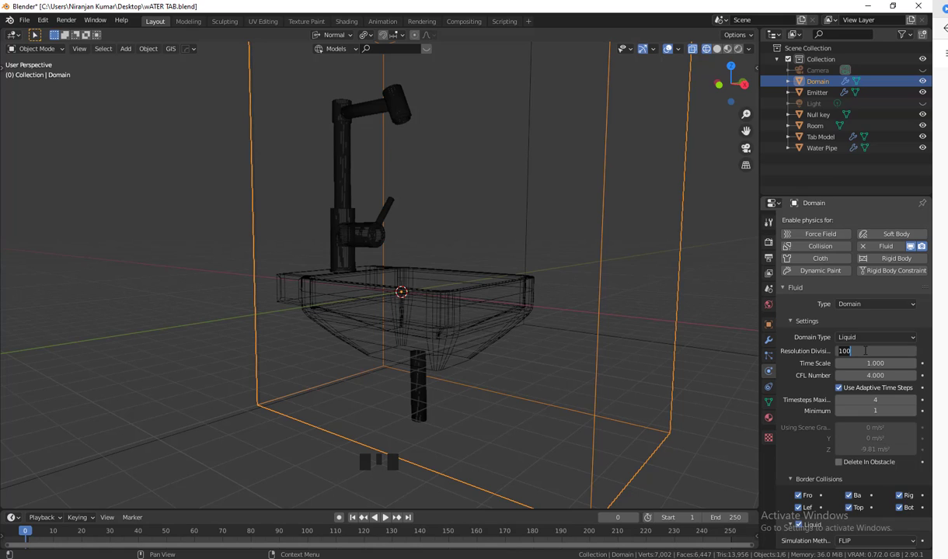
text(1)
key(Return)
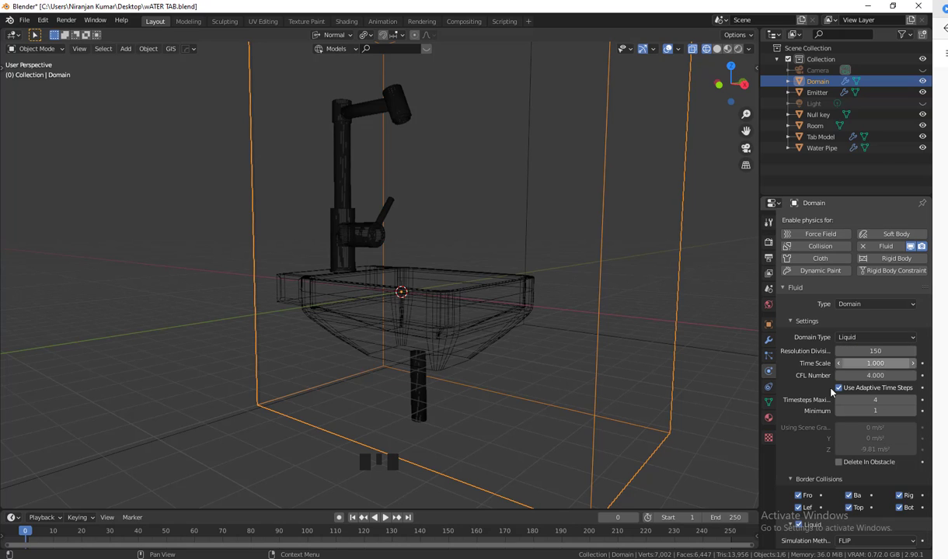
Bake the Domain's entire fluid simulation again with the higher resolution
scroll(824, 447, down, 9)
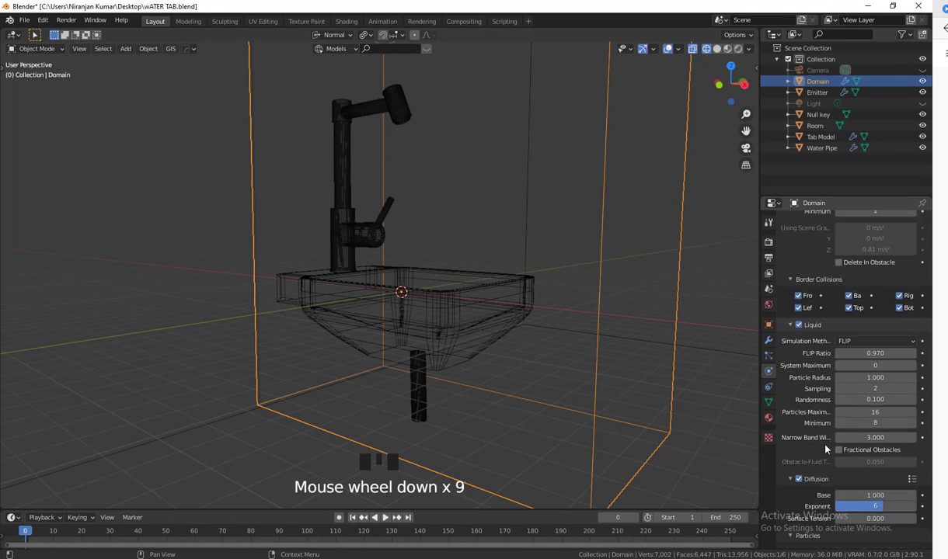
scroll(825, 448, down, 20)
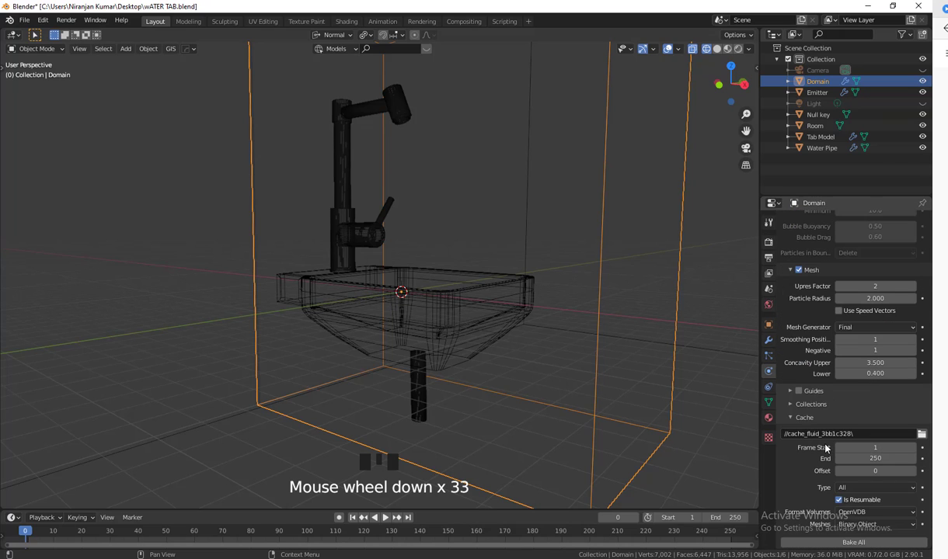
scroll(825, 447, down, 5)
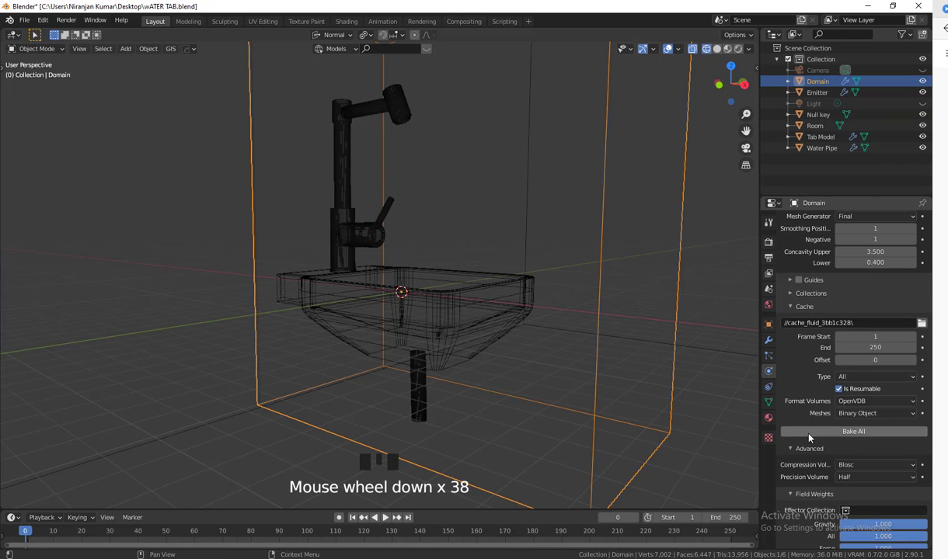
click(842, 432)
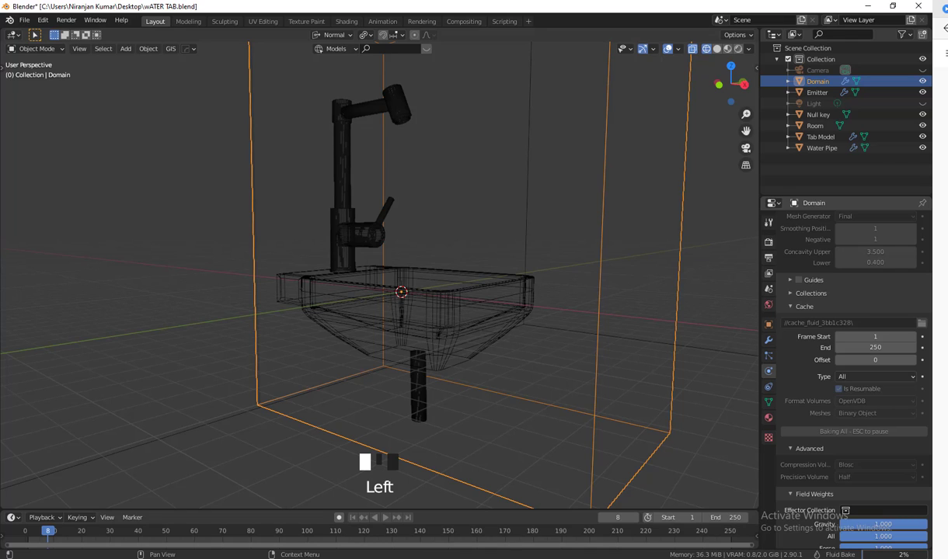
scroll(855, 350, down, 1)
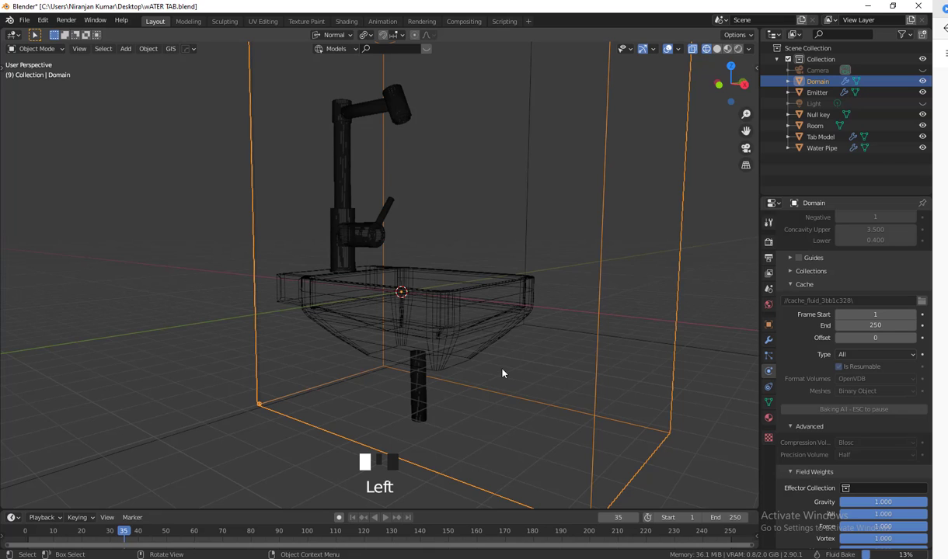
Cancel the bake in progress and preview its first frames by scrubbing the timeline
key(Escape)
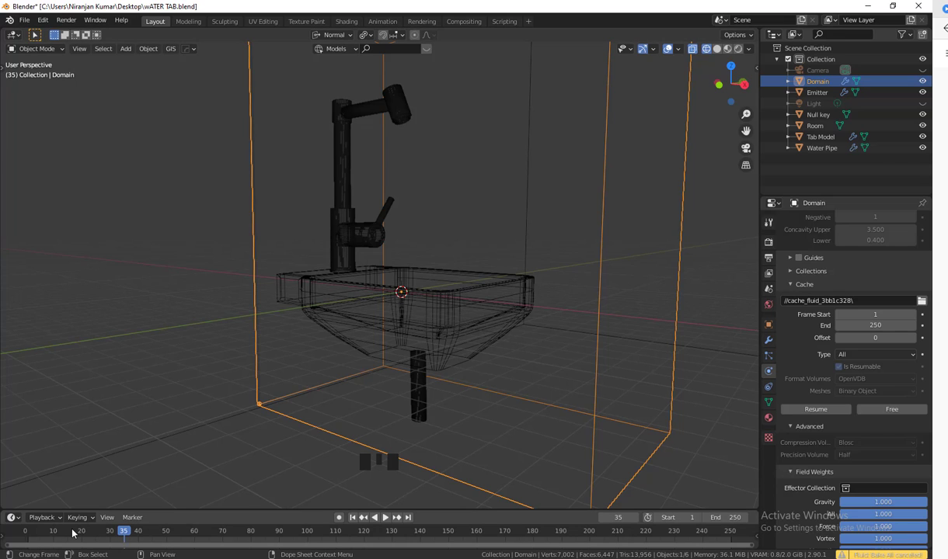
drag(72, 533, 104, 534)
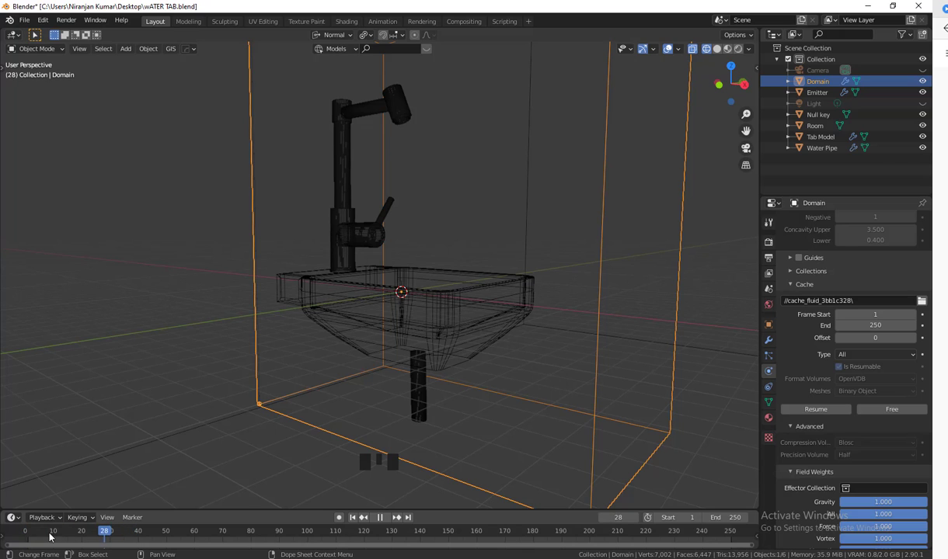
Set the sampling substeps of the Emitter's liquid inflow to 4
click(817, 92)
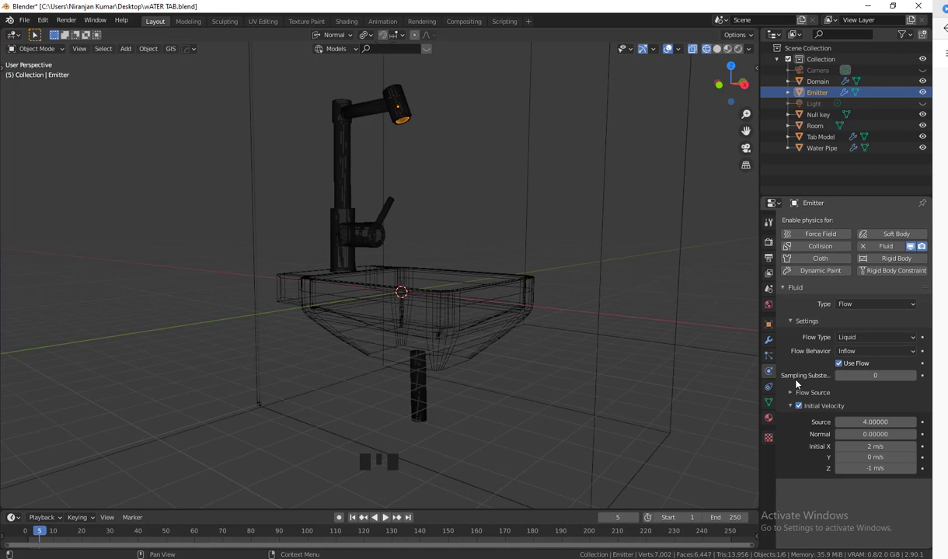
drag(759, 393, 719, 395)
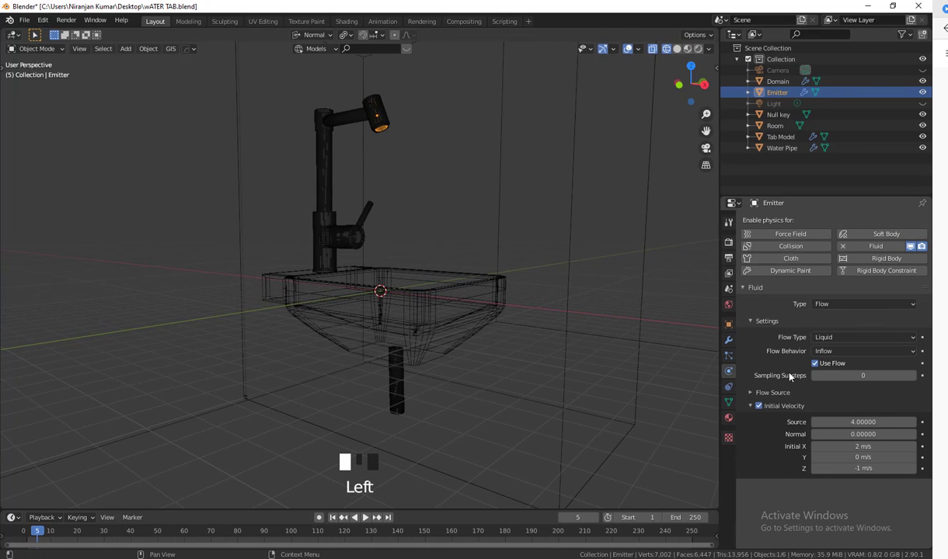
click(874, 378)
text(4)
key(Return)
drag(720, 466, 761, 464)
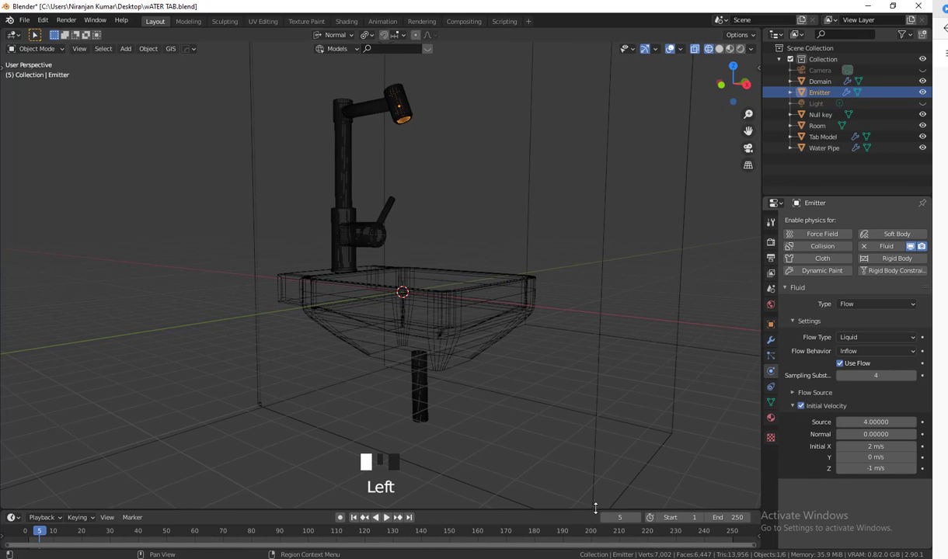
Return the timeline to the first frame and select the Domain
click(355, 518)
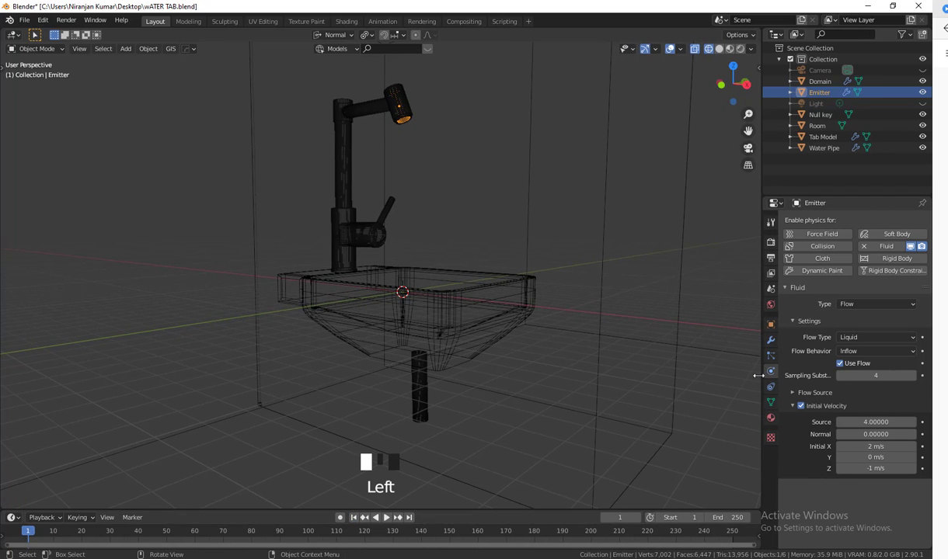
click(527, 206)
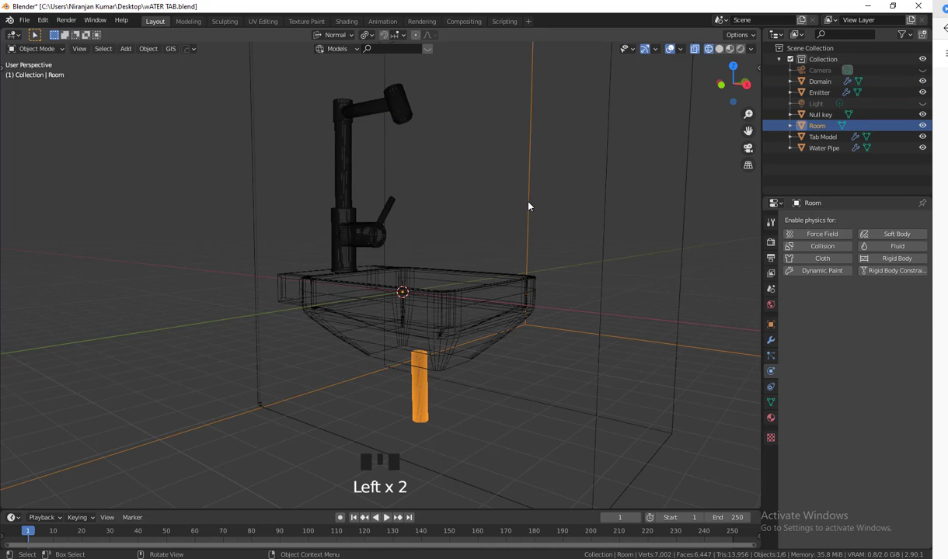
click(274, 416)
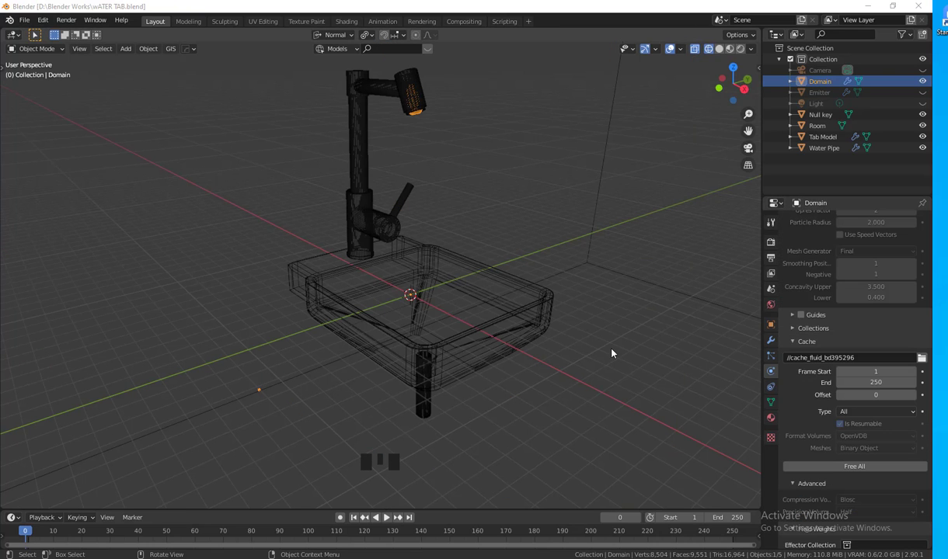
Review the baked Domain's fluid settings, including its cache, mesh, liquid and resolution options
middle_drag(615, 352, 620, 348)
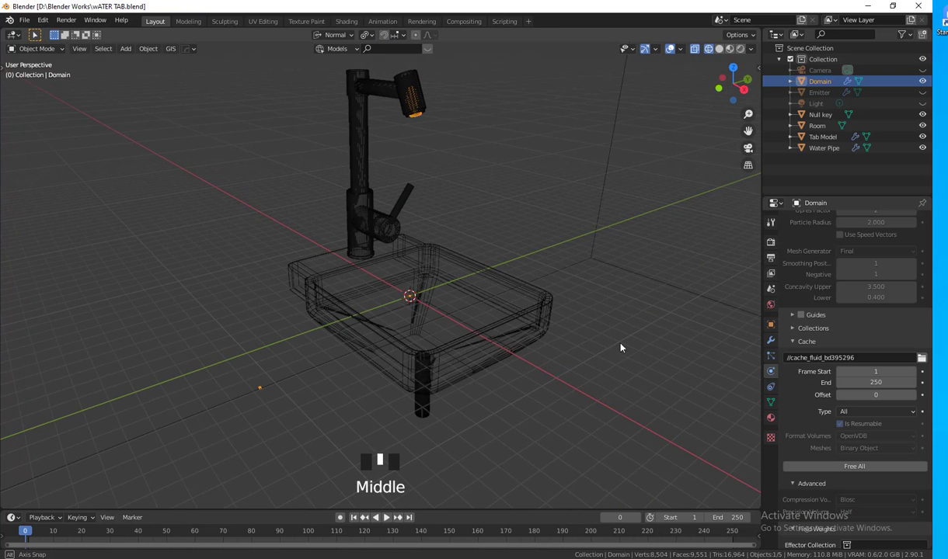
scroll(895, 311, up, 4)
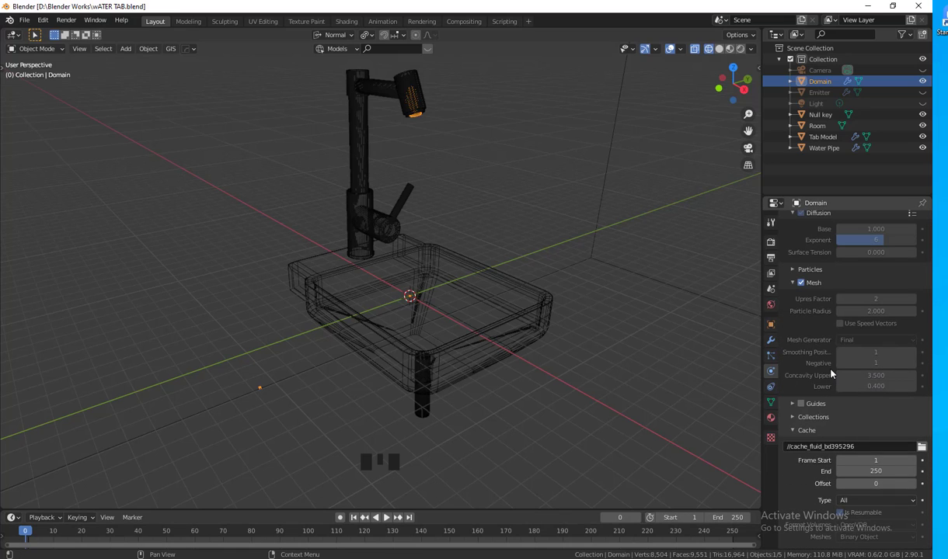
scroll(831, 374, down, 5)
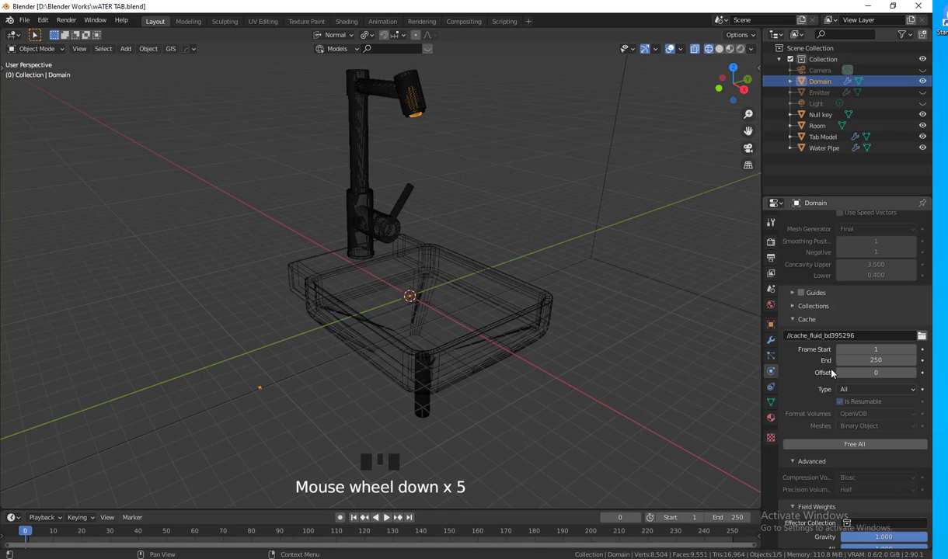
scroll(808, 372, down, 2)
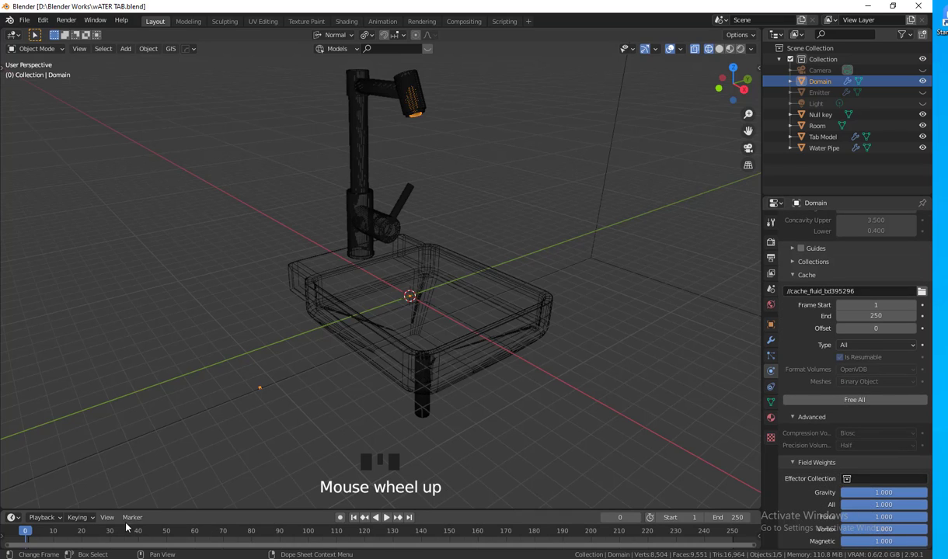
scroll(854, 381, up, 6)
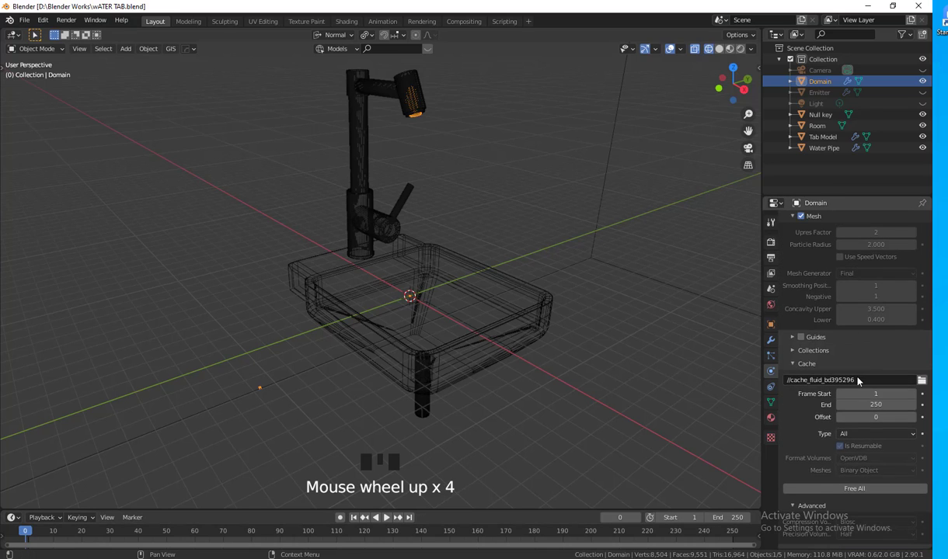
scroll(857, 387, up, 13)
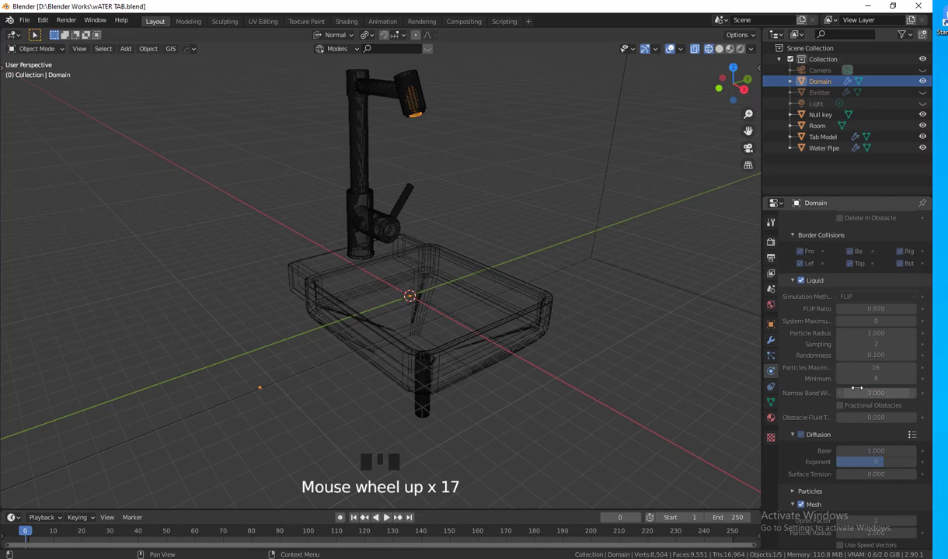
scroll(821, 327, up, 6)
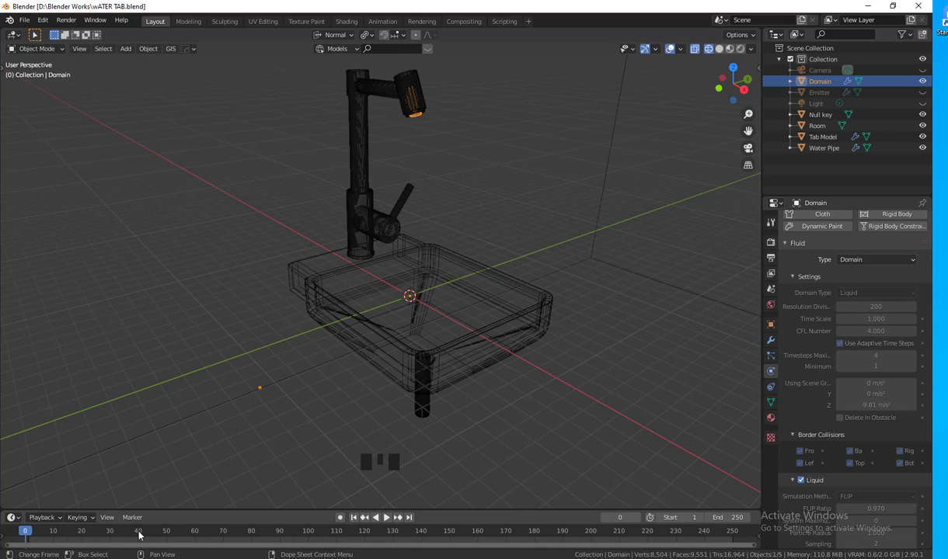
Preview the baked water by scrubbing the timeline, and restart playback from the first frame
drag(29, 532, 112, 534)
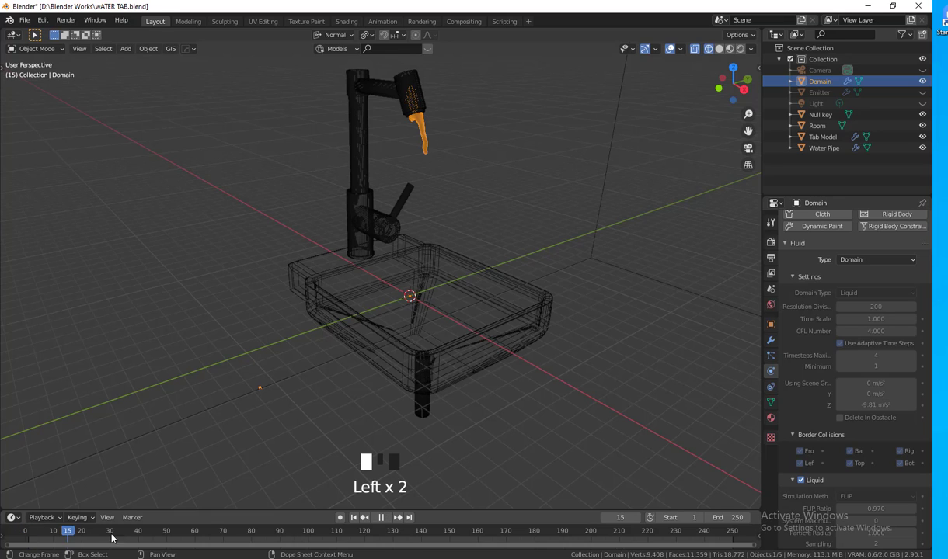
click(382, 518)
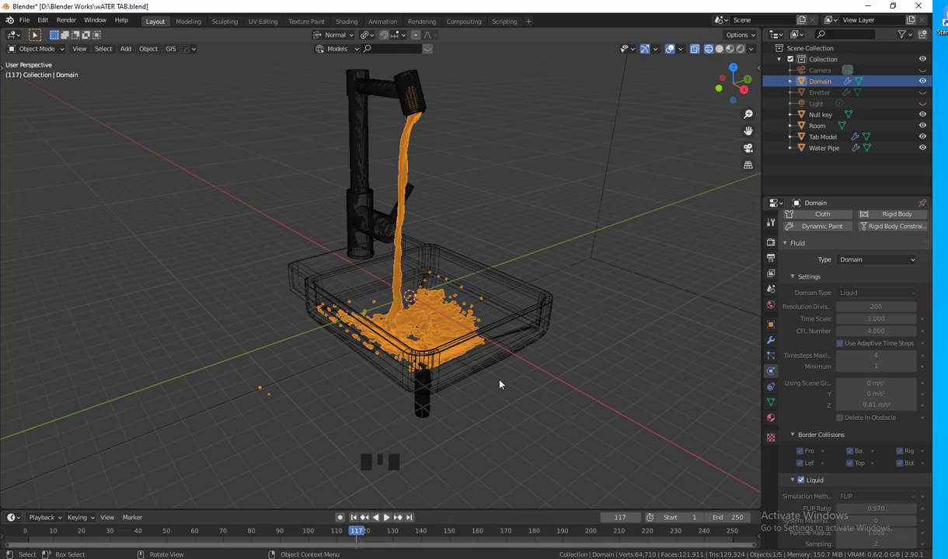
middle_drag(486, 372, 490, 395)
click(353, 517)
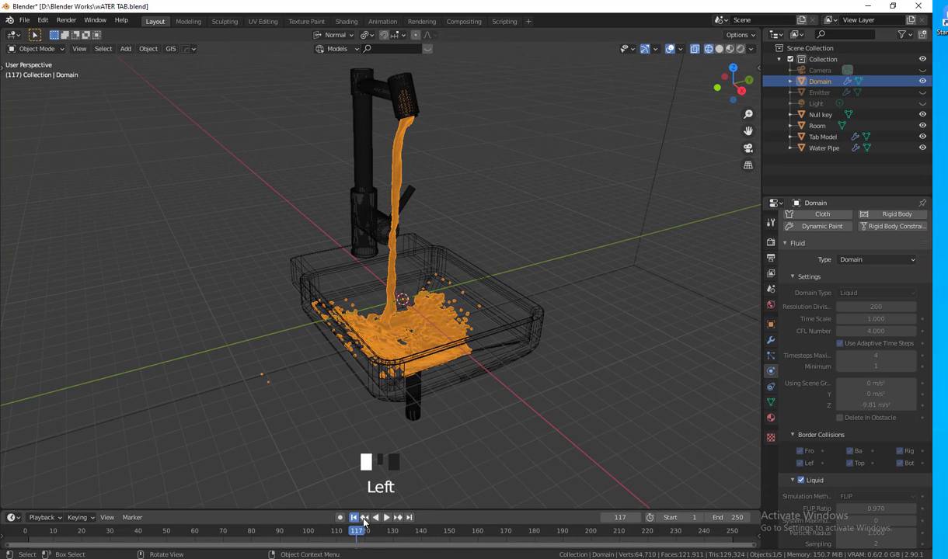
click(386, 518)
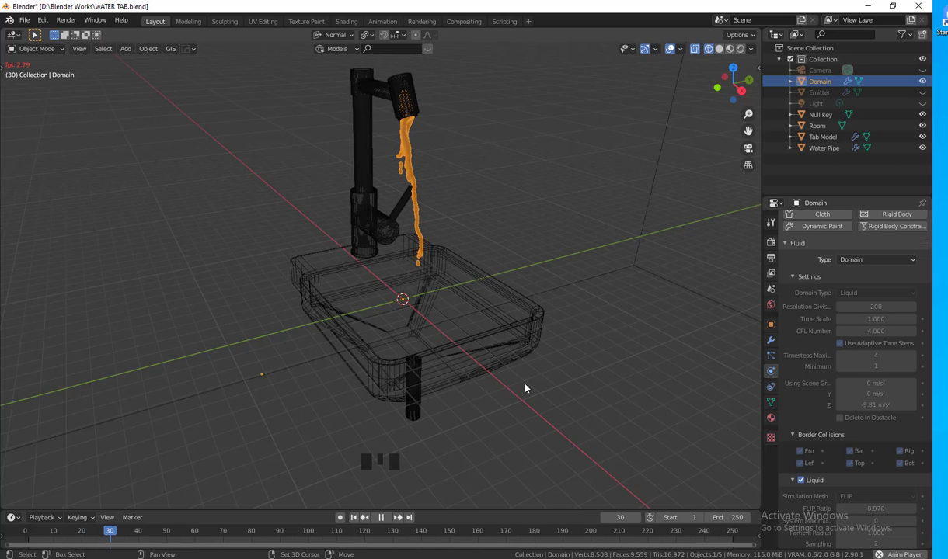
Switch the viewport to solid shading, deselect the Domain and watch the water simulation play until frame 245
key(shift+z)
middle_drag(525, 388, 508, 370)
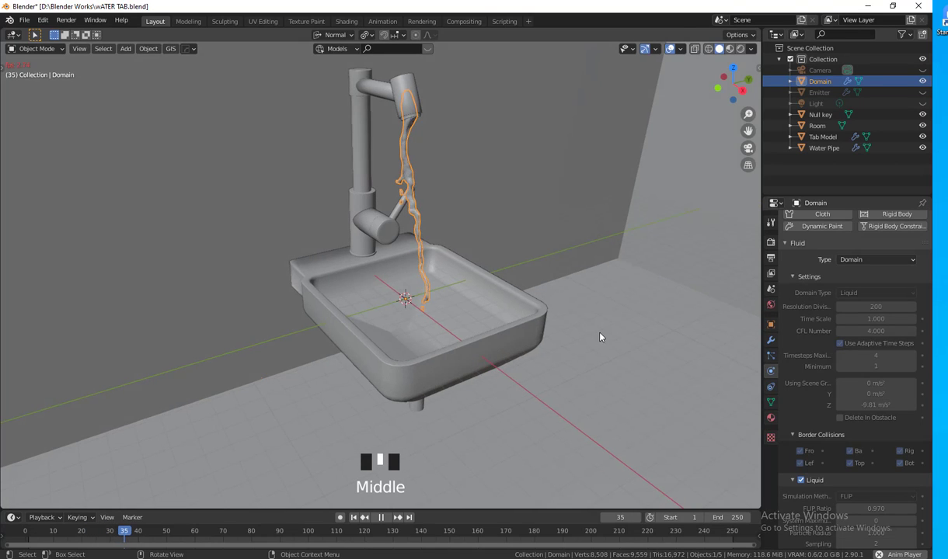
click(585, 171)
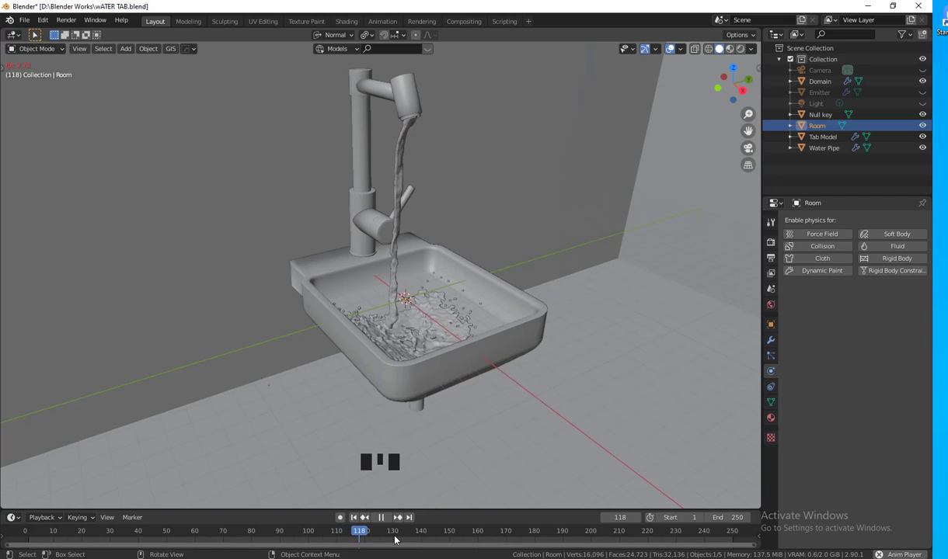
click(483, 538)
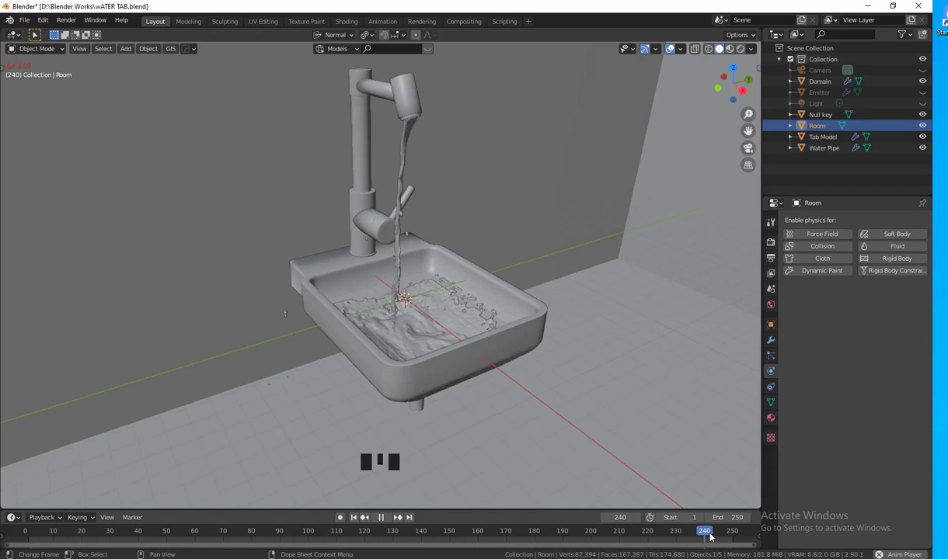
click(382, 517)
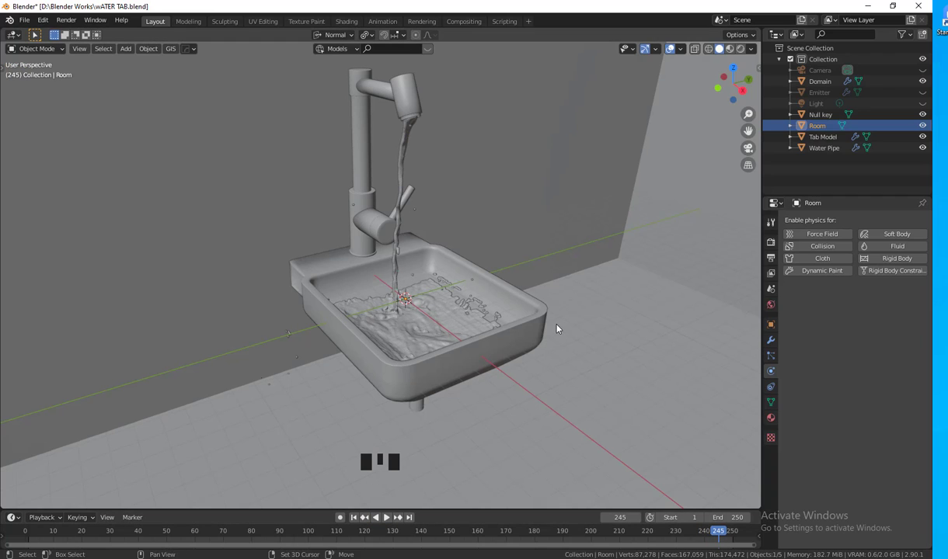
View the tap and basin through the scene camera
shift+middle_drag(529, 308, 539, 347)
scroll(543, 347, down, 2)
scroll(530, 364, down, 2)
shift+middle_drag(544, 340, 591, 376)
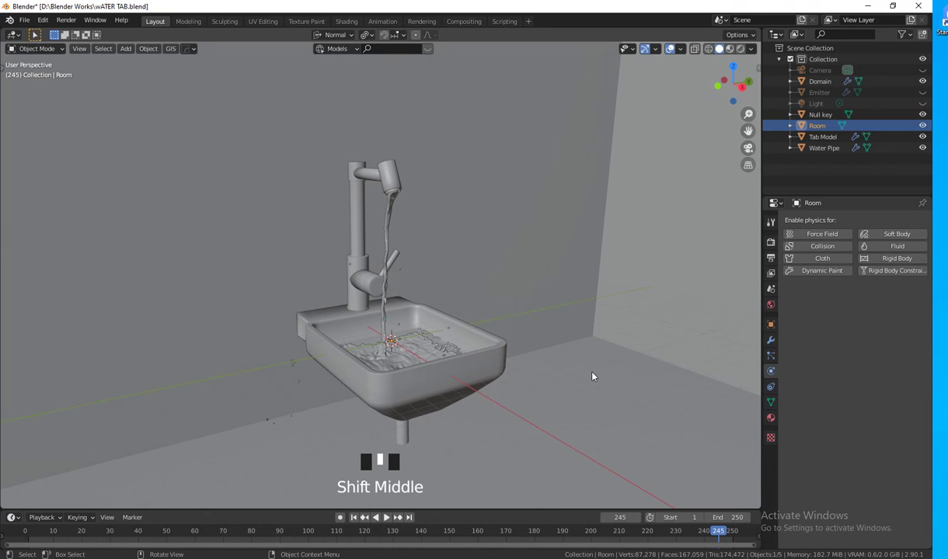
key(KP_0)
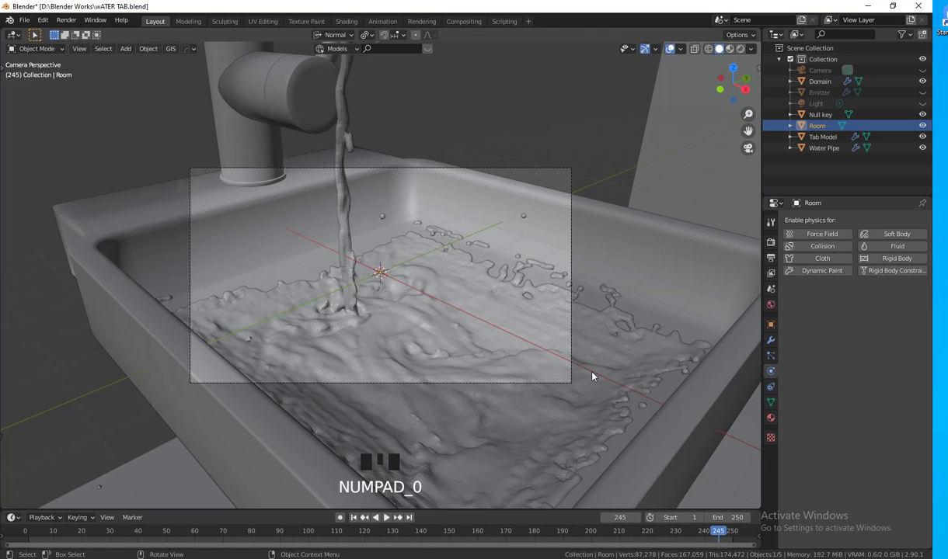
Try to select the camera by its frame border in the camera view
click(327, 172)
click(338, 172)
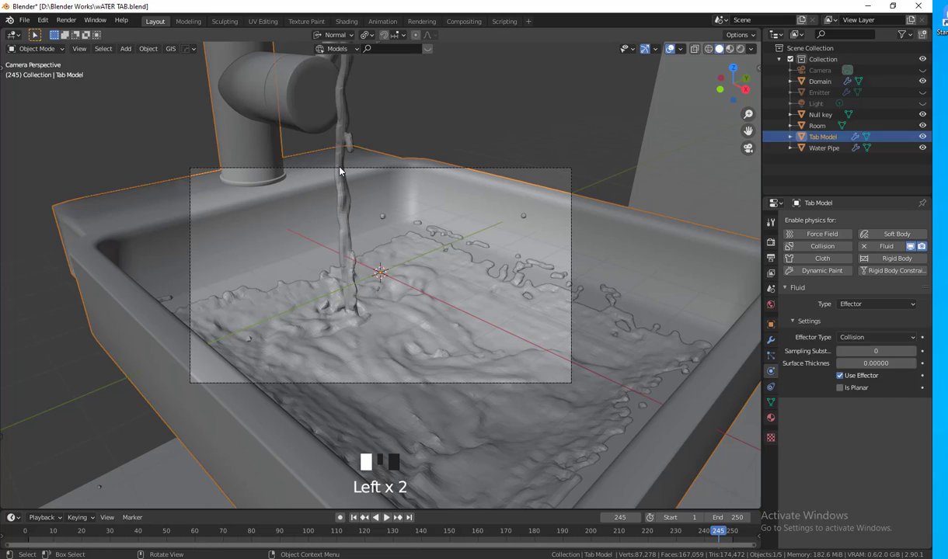
click(404, 170)
click(413, 169)
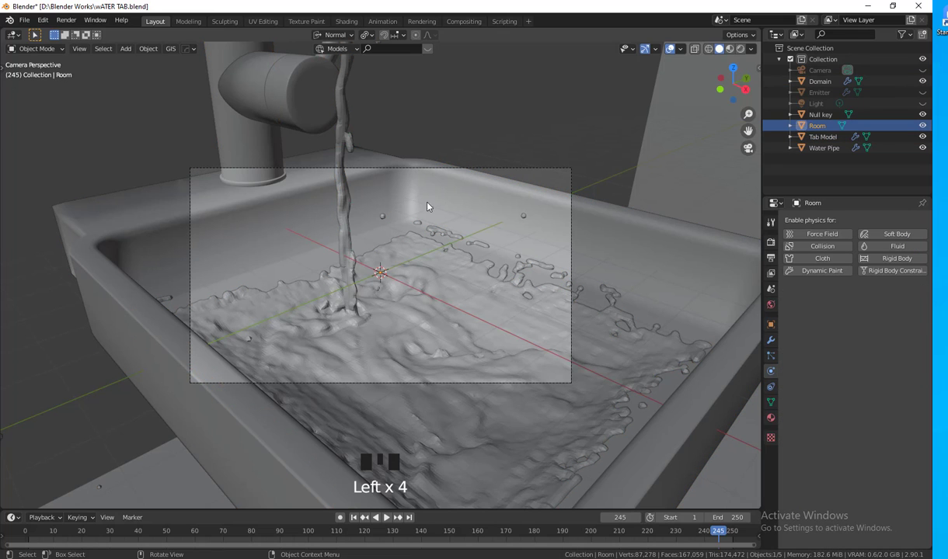
click(450, 169)
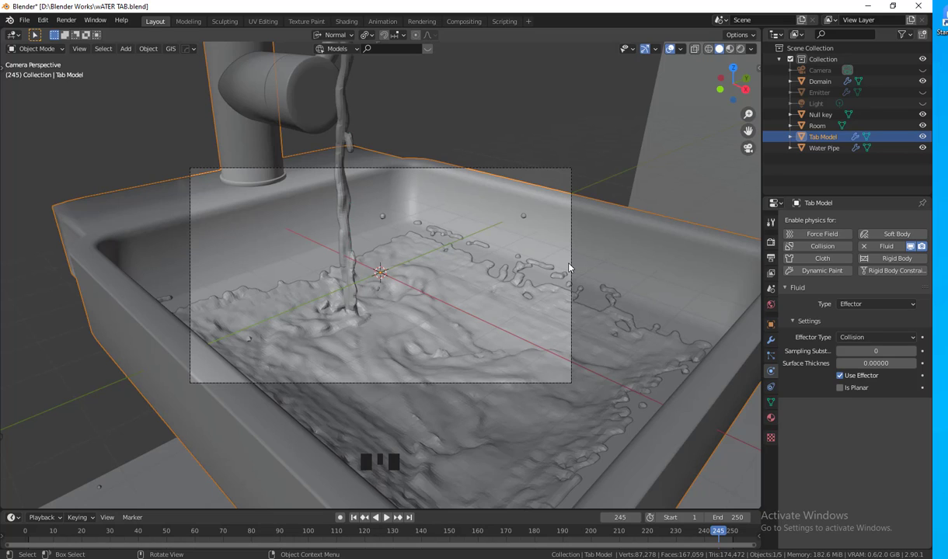
Lock the camera to the view so that view navigation moves it
click(758, 68)
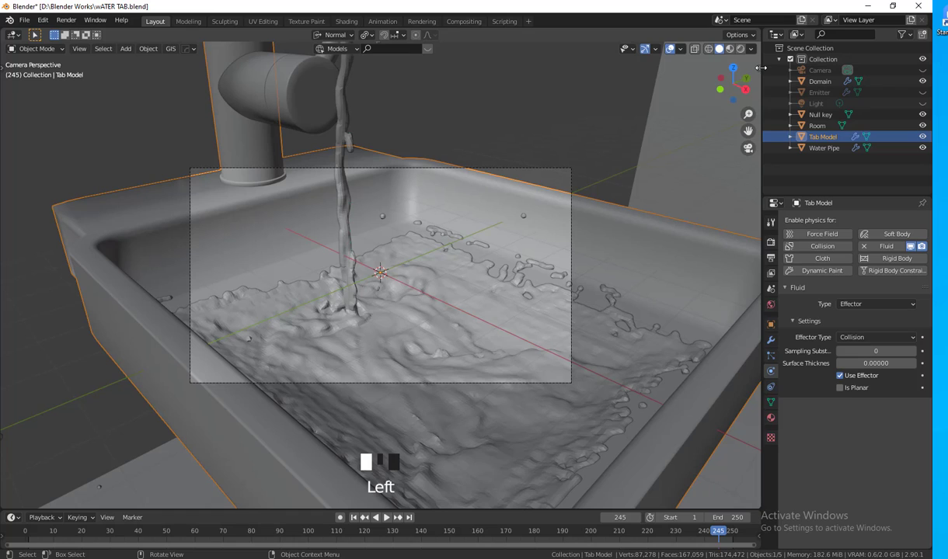
click(484, 171)
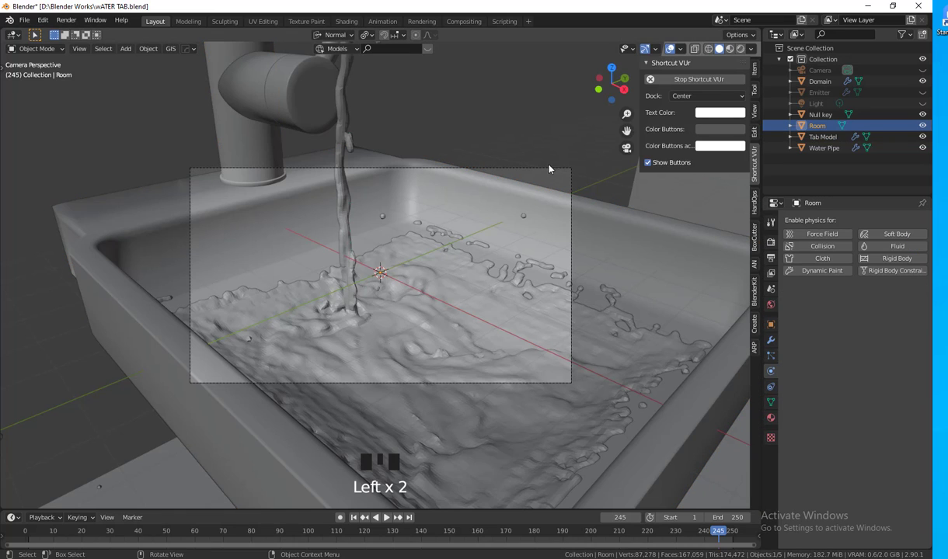
click(755, 113)
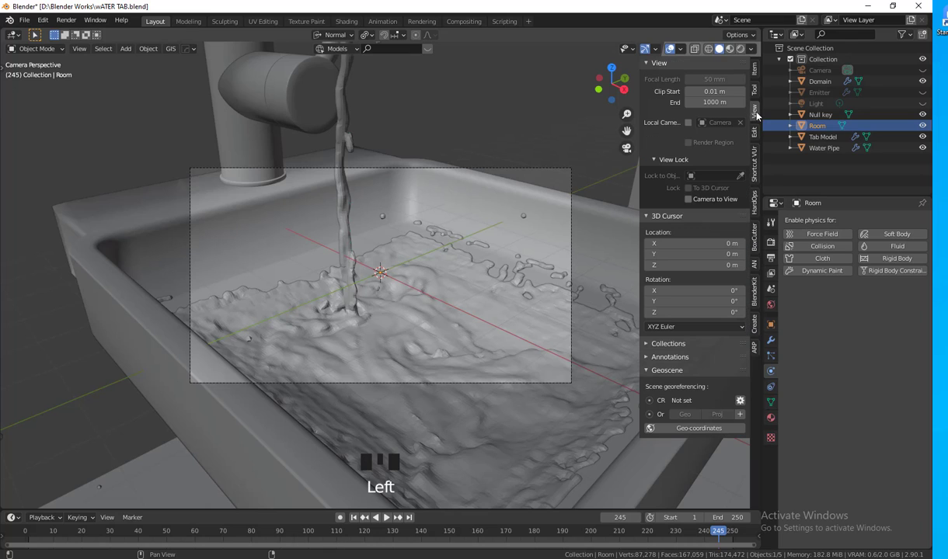
click(688, 199)
mouse_move(559, 148)
middle_down()
mouse_move(566, 142)
mouse_move(554, 144)
middle_up()
key(n)
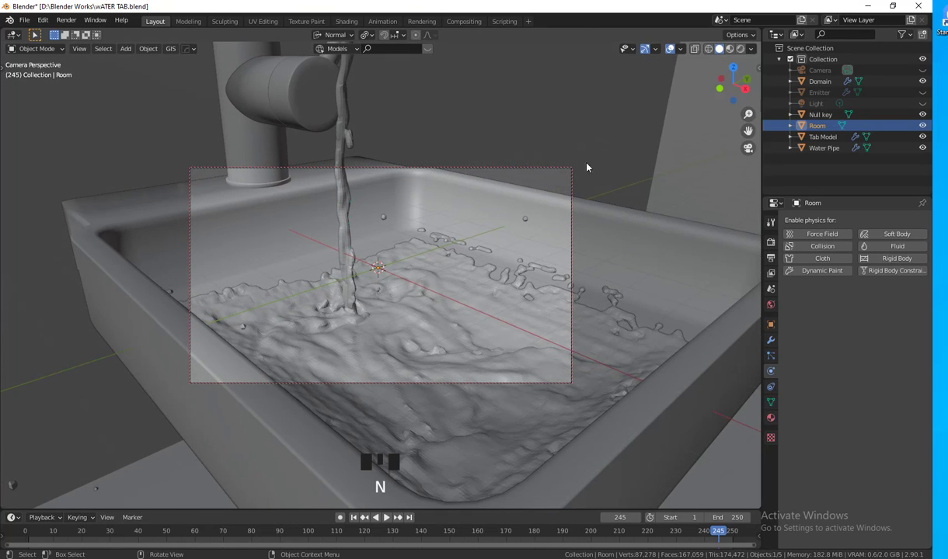
Reposition the camera farther back so the whole tap, basin and drain pipe fit inside its frame
scroll(611, 290, up, 1)
scroll(612, 291, down, 8)
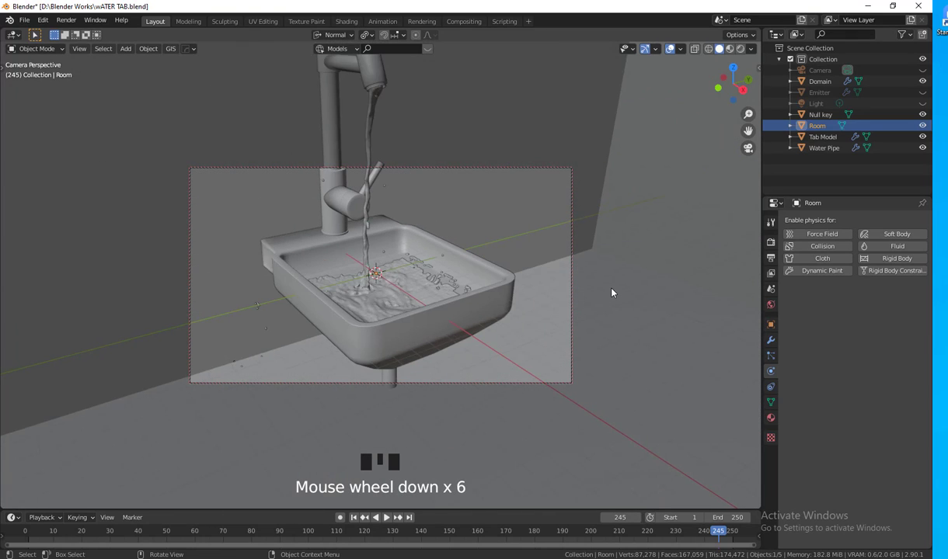
scroll(611, 293, down, 2)
shift+middle_drag(611, 313, 527, 322)
scroll(526, 322, up, 1)
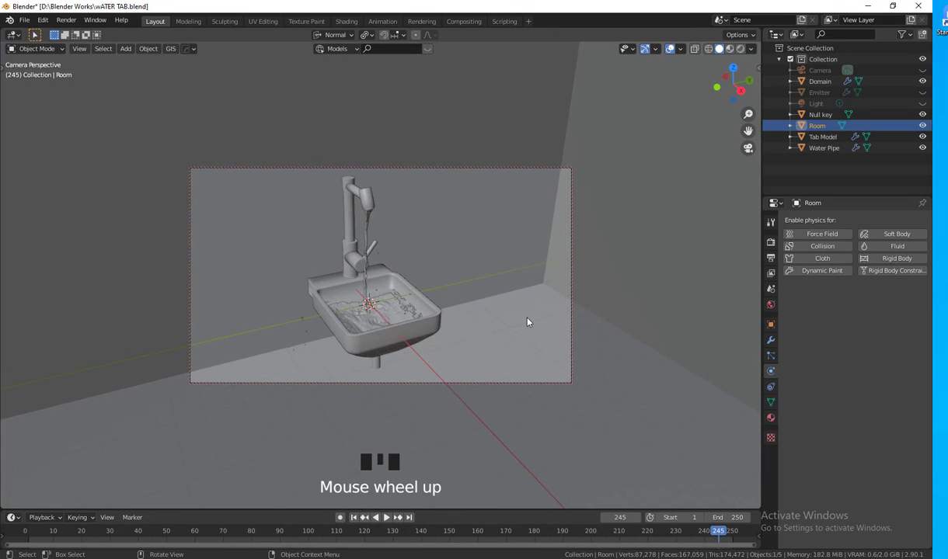
shift+middle_click(526, 321)
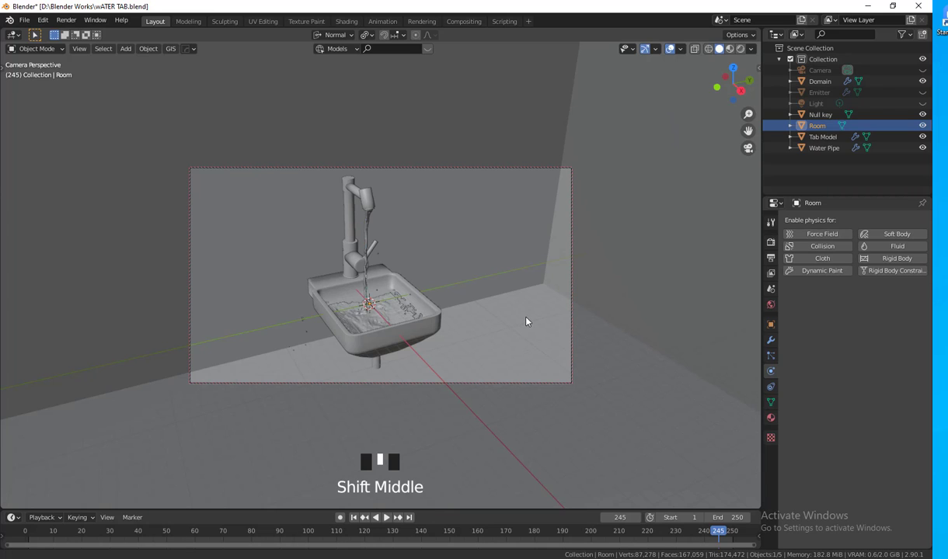
scroll(526, 322, up, 1)
scroll(526, 321, down, 1)
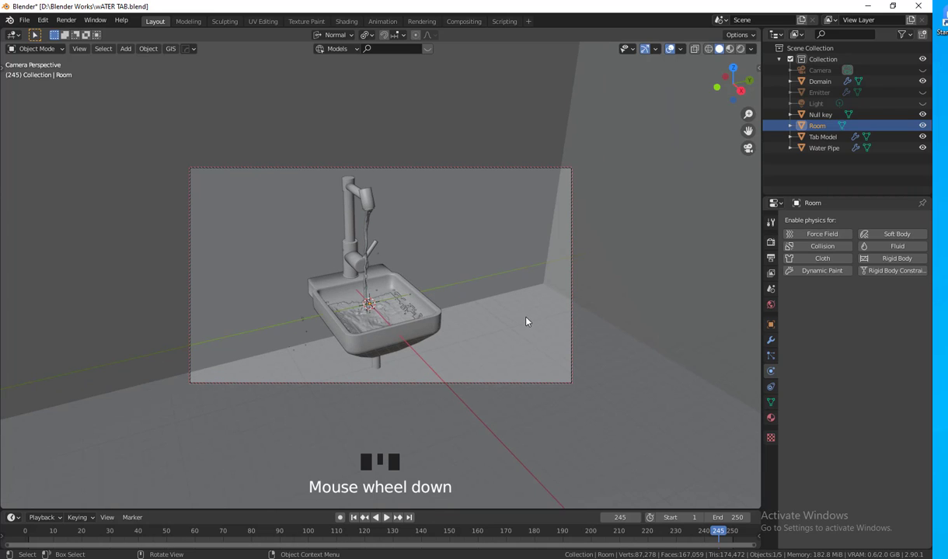
ctrl+shift+middle_drag(523, 322, 493, 314)
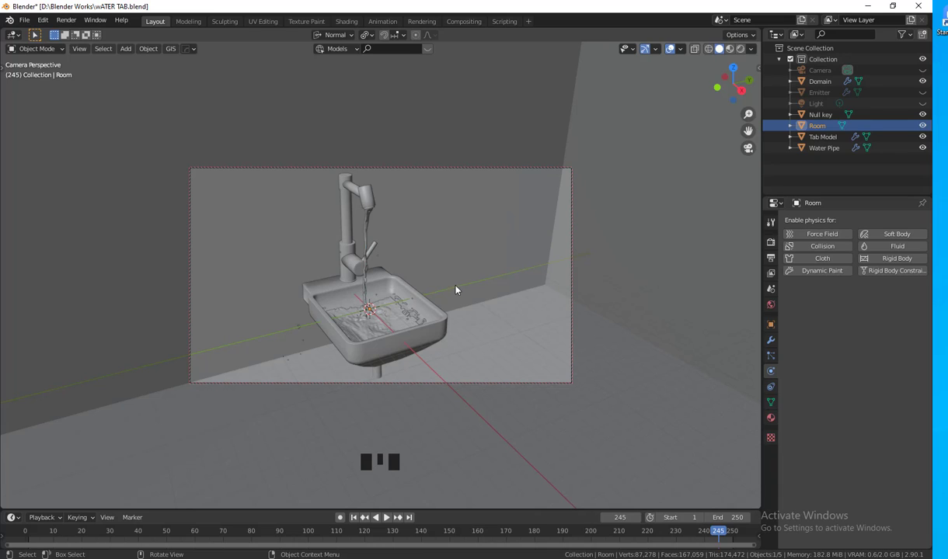
Unlock the camera from the view and return to a free perspective view of the sink
click(756, 68)
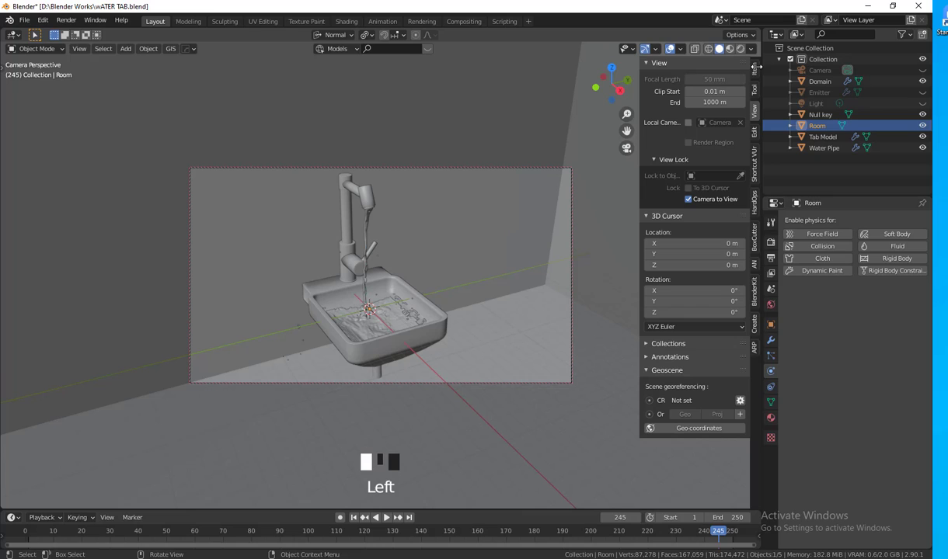
click(689, 201)
key(n)
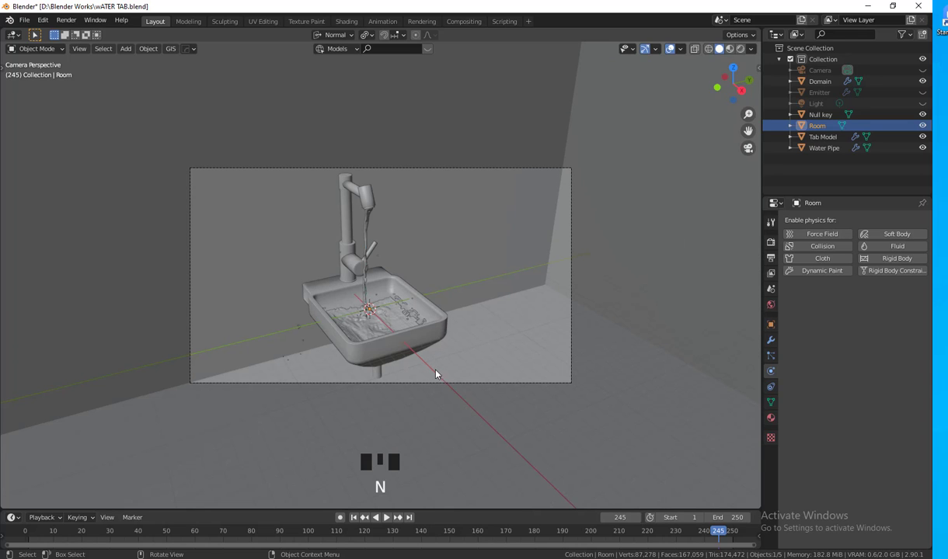
mouse_move(436, 374)
middle_down()
mouse_move(470, 419)
mouse_move(548, 404)
mouse_move(376, 386)
mouse_move(435, 395)
mouse_move(444, 385)
middle_up()
scroll(435, 393, down, 4)
scroll(436, 393, up, 3)
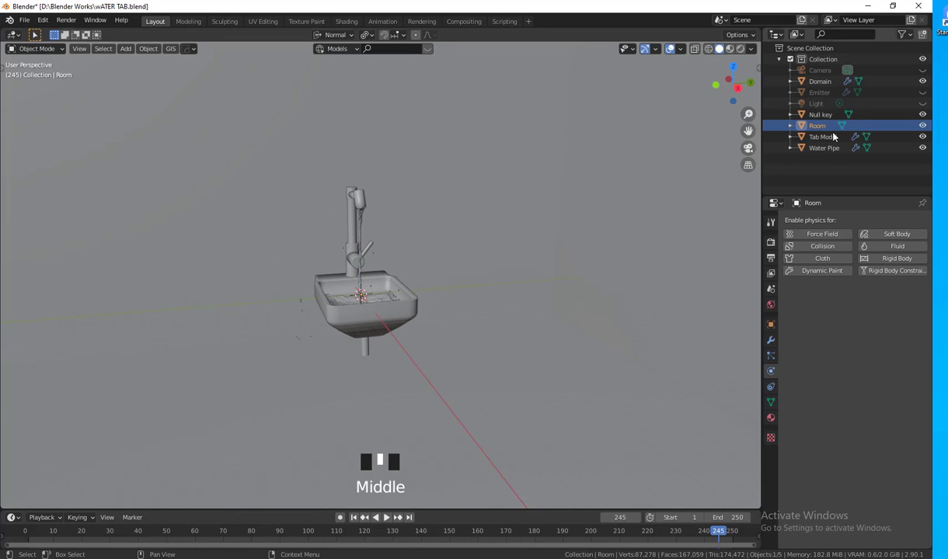
Unhide the camera and the light, and select the light above the basin
click(922, 70)
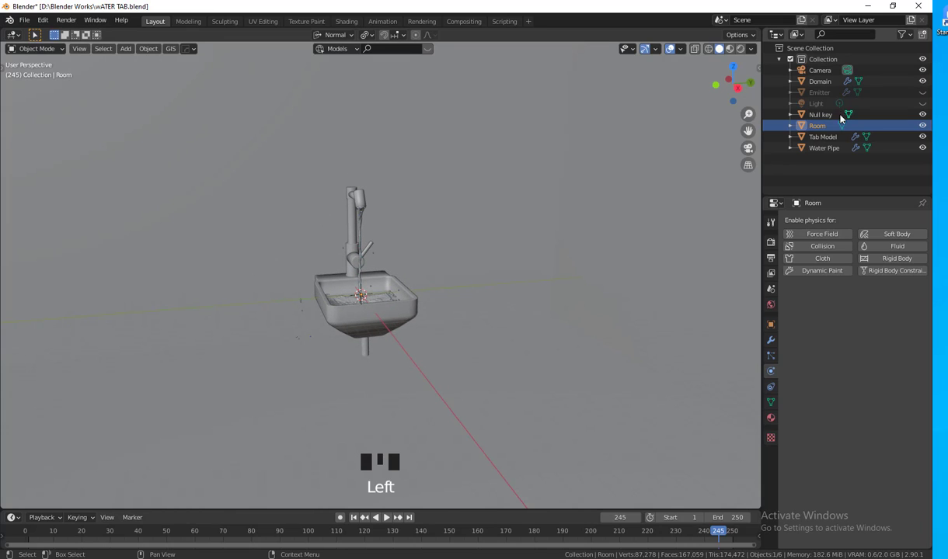
click(922, 103)
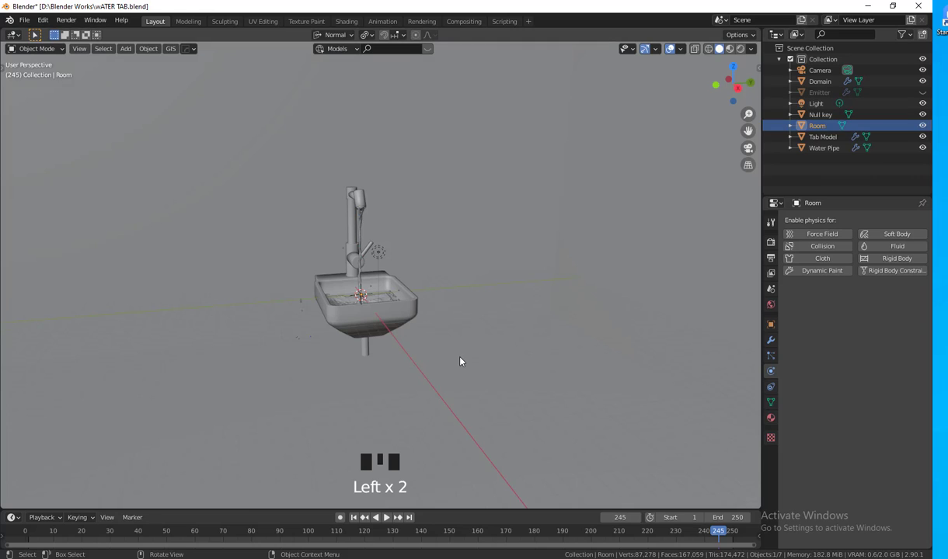
middle_drag(459, 361, 502, 341)
click(432, 251)
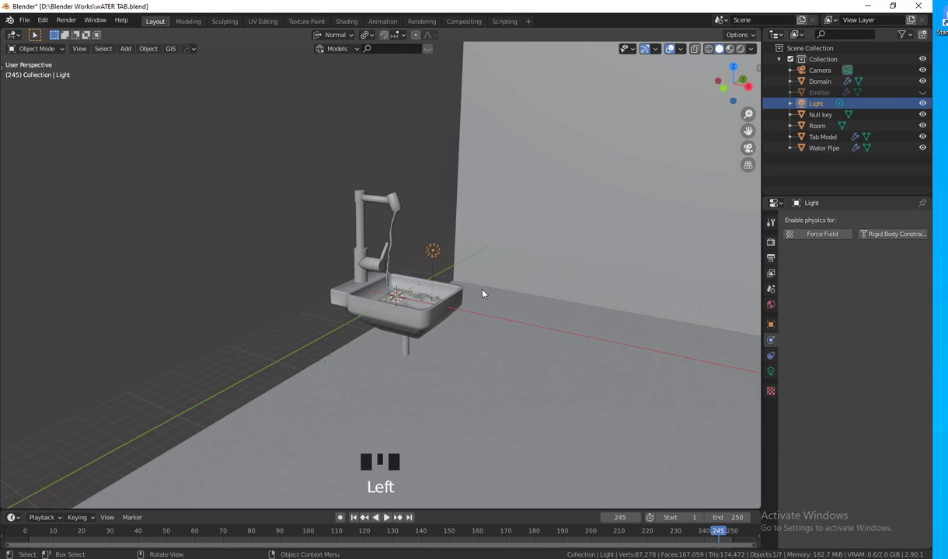
Check where the light and camera sit around the sink, including through the camera view
middle_drag(483, 292, 219, 205)
scroll(514, 342, up, 3)
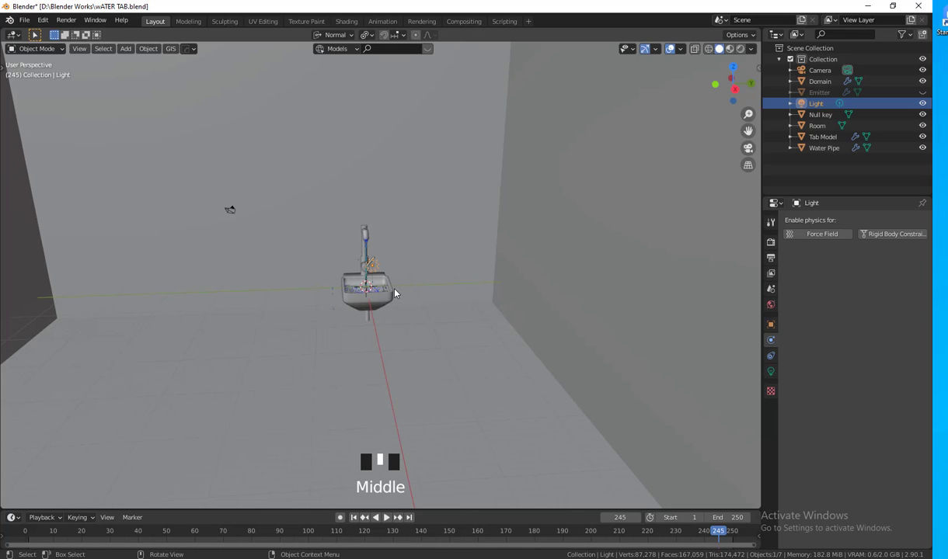
middle_drag(395, 293, 455, 338)
scroll(458, 303, up, 3)
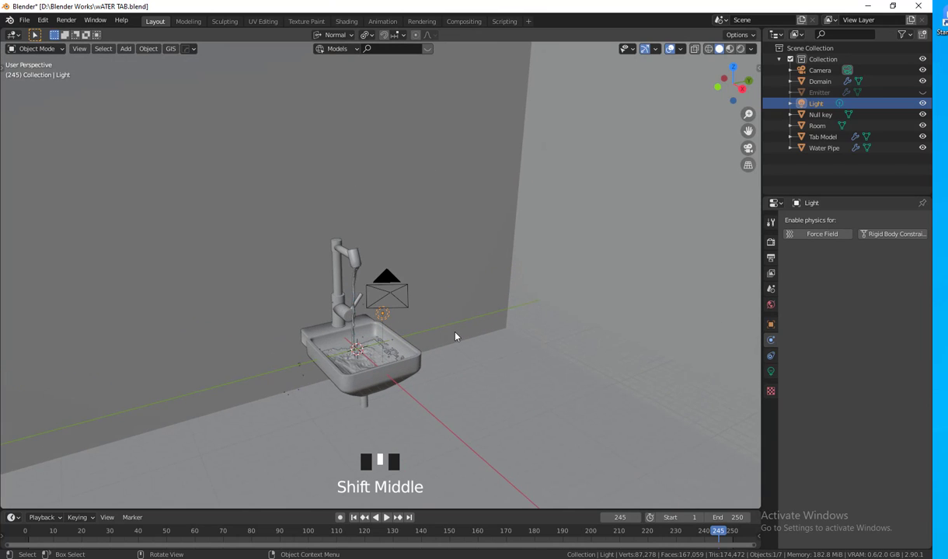
key(KP_0)
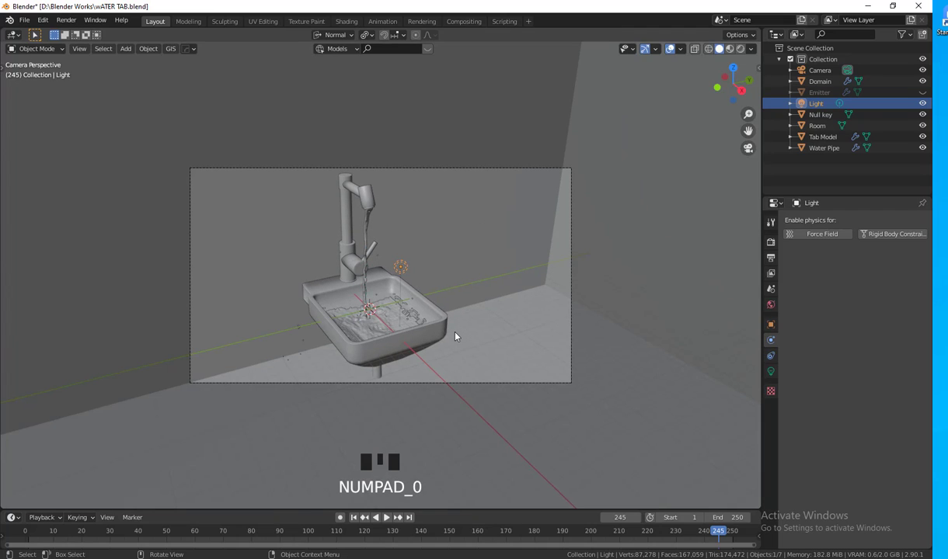
key(KP_0)
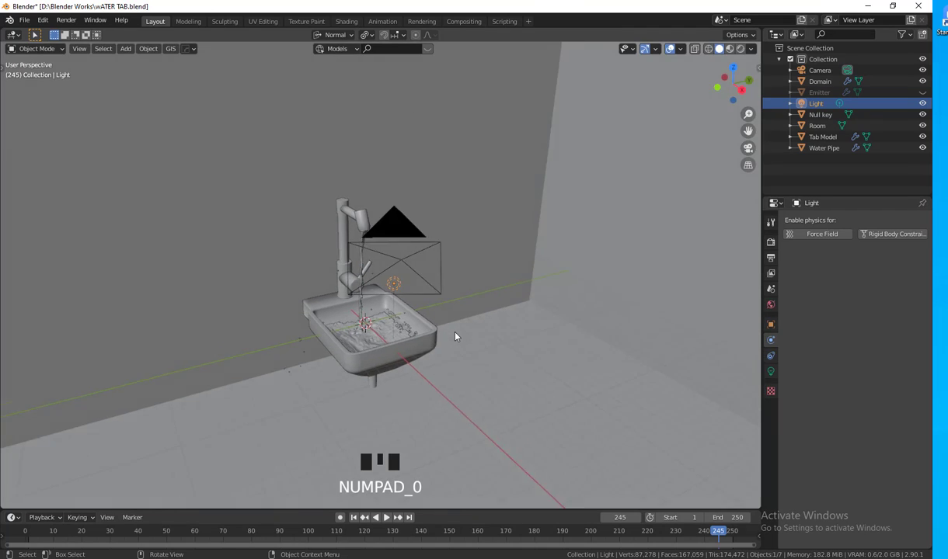
Duplicate the light and place the copy high up on the opposite side of the tap, about -9.3, -19.9 and 17.1 m away in X, Y, Z
middle_drag(484, 330, 450, 314)
scroll(458, 334, up, 3)
scroll(468, 334, down, 2)
click(400, 278)
click(409, 281)
middle_drag(563, 335, 546, 352)
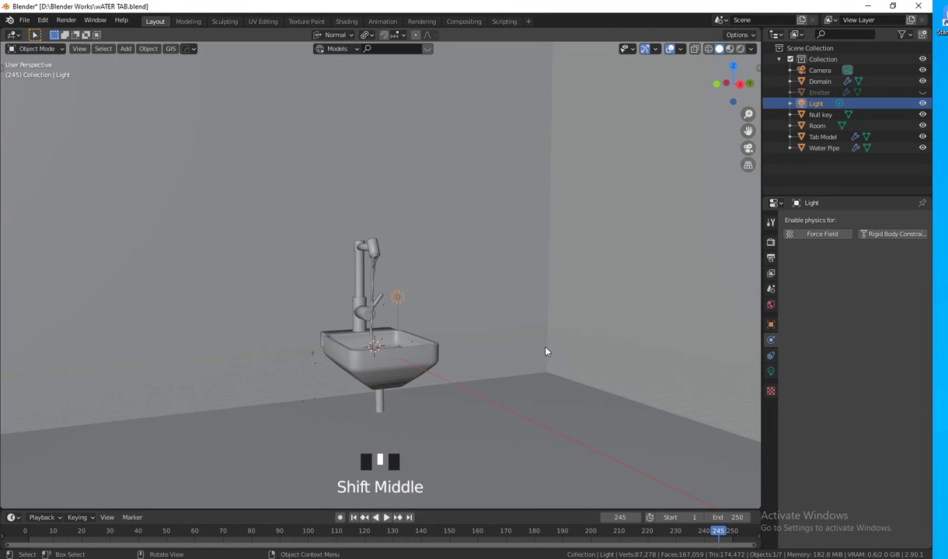
key(shift+d)
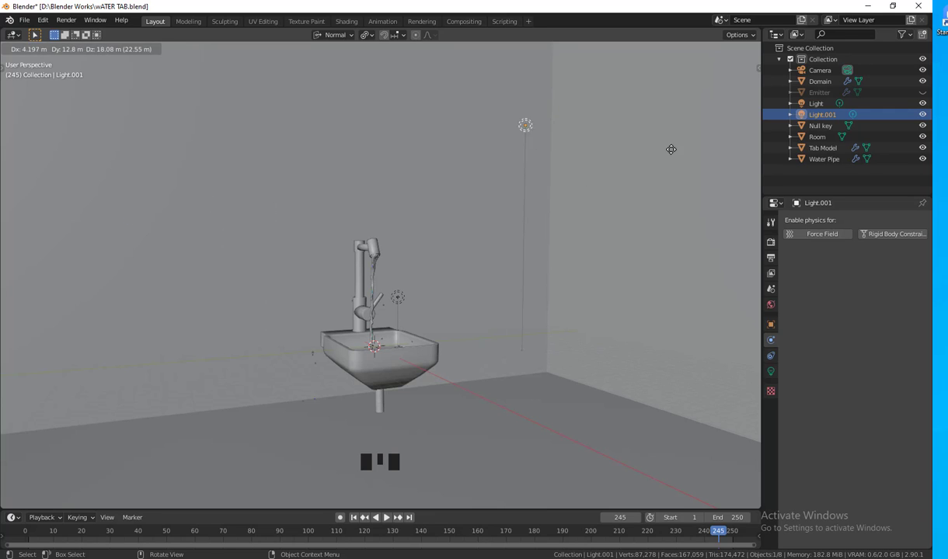
click(326, 171)
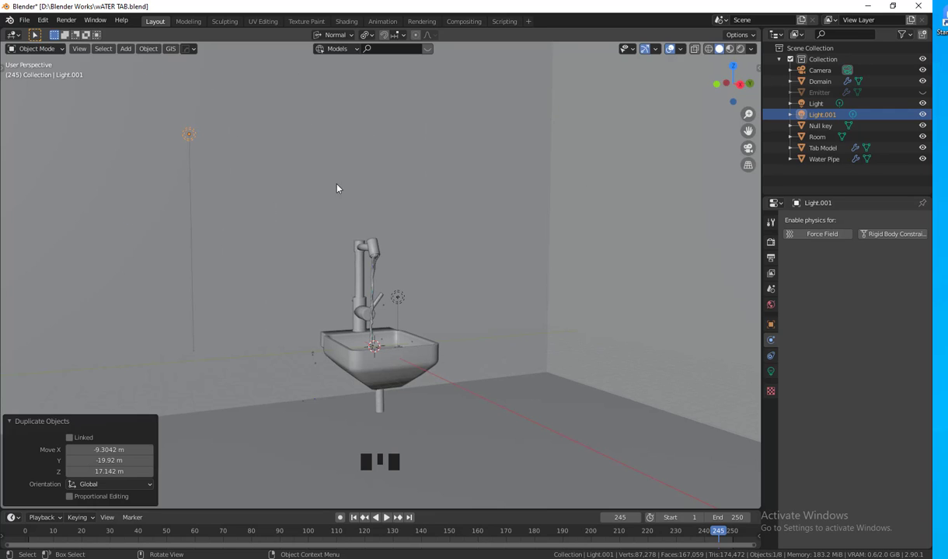
Move the duplicated light out in front of the sink, about 16.7 m in X, -1.2 m in Y and -4 m in Z
middle_drag(326, 175, 381, 456)
scroll(466, 338, up, 3)
scroll(419, 384, down, 4)
middle_drag(419, 384, 488, 421)
key(g)
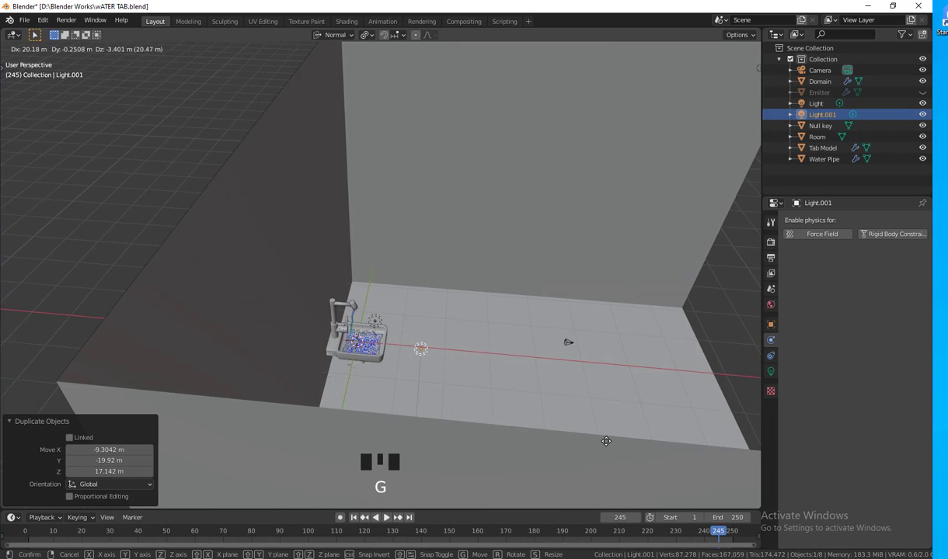
click(589, 444)
Move the original light up and away from the basin by about 8.5 m in X, 16.1 m in Y and 9.4 m in Z
click(376, 325)
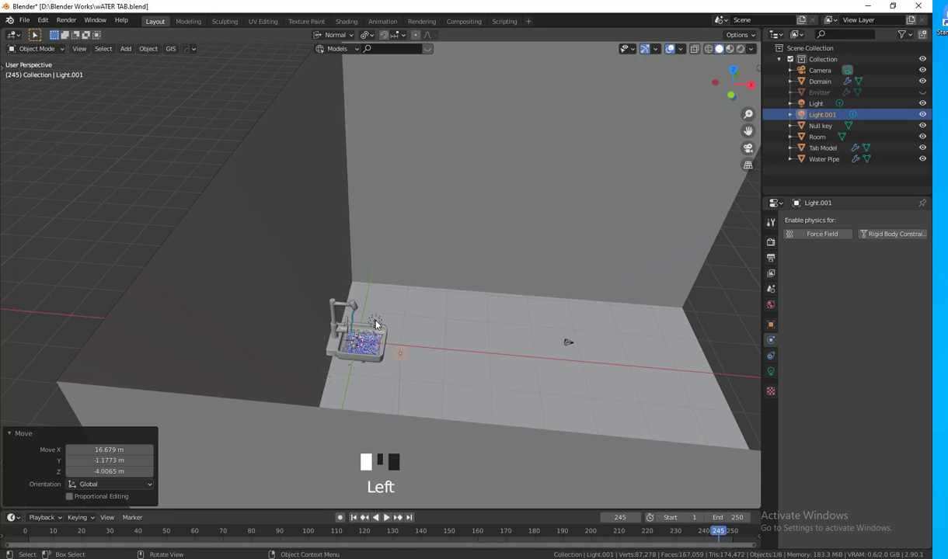
middle_drag(379, 329, 435, 365)
key(g)
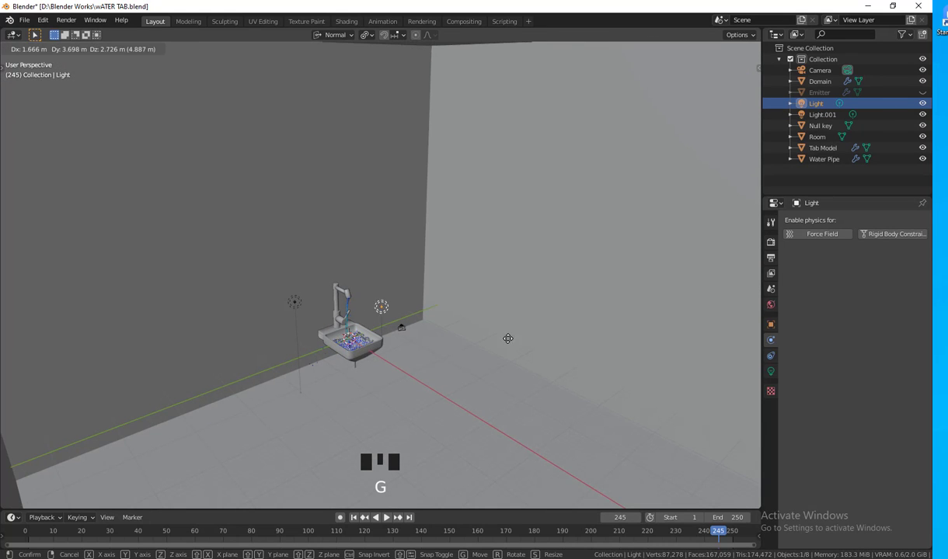
click(546, 327)
scroll(466, 365, up, 7)
shift+middle_drag(411, 411, 435, 359)
scroll(424, 375, down, 1)
mouse_move(419, 371)
shift+middle_down()
mouse_move(427, 391)
mouse_move(408, 383)
mouse_move(427, 380)
shift+middle_up()
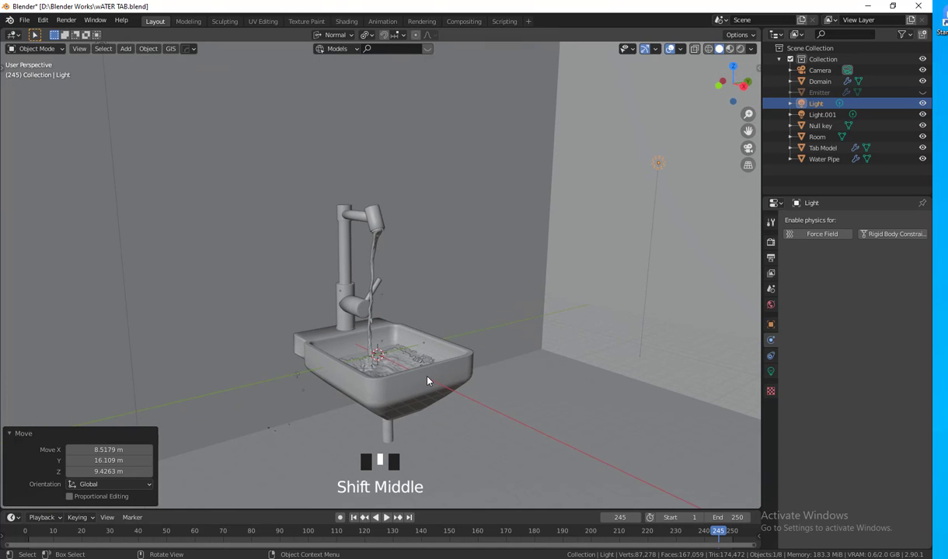
Select the original light again and check its light type, power and radius settings
click(370, 230)
middle_drag(578, 392, 497, 386)
scroll(500, 388, up, 2)
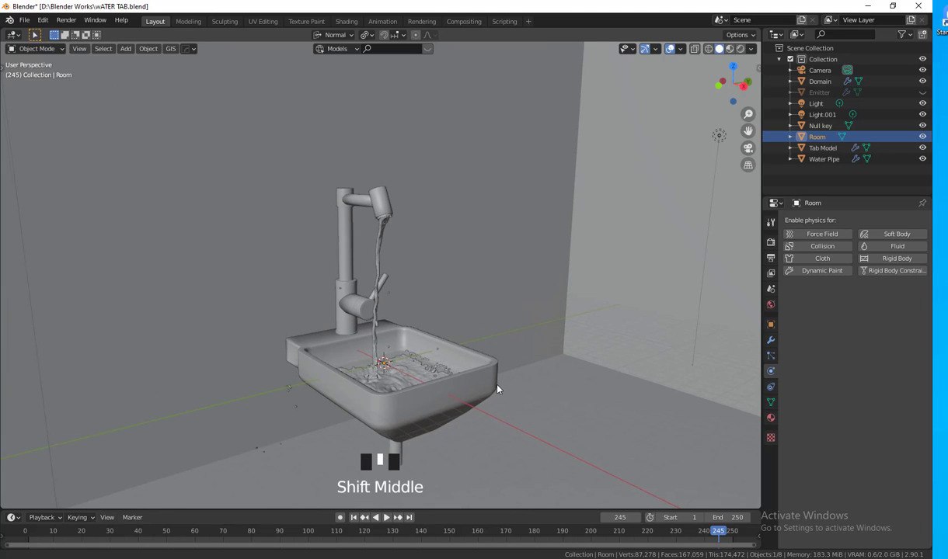
click(718, 136)
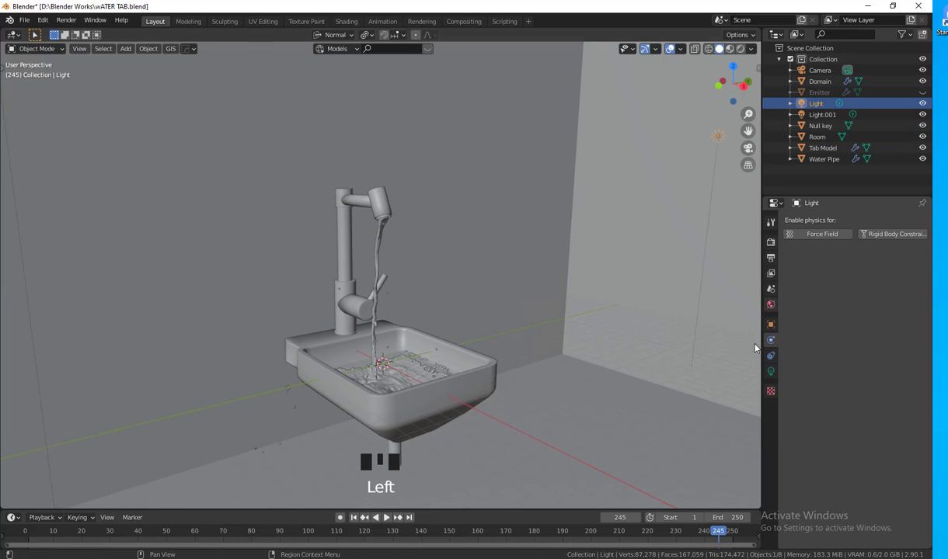
click(771, 372)
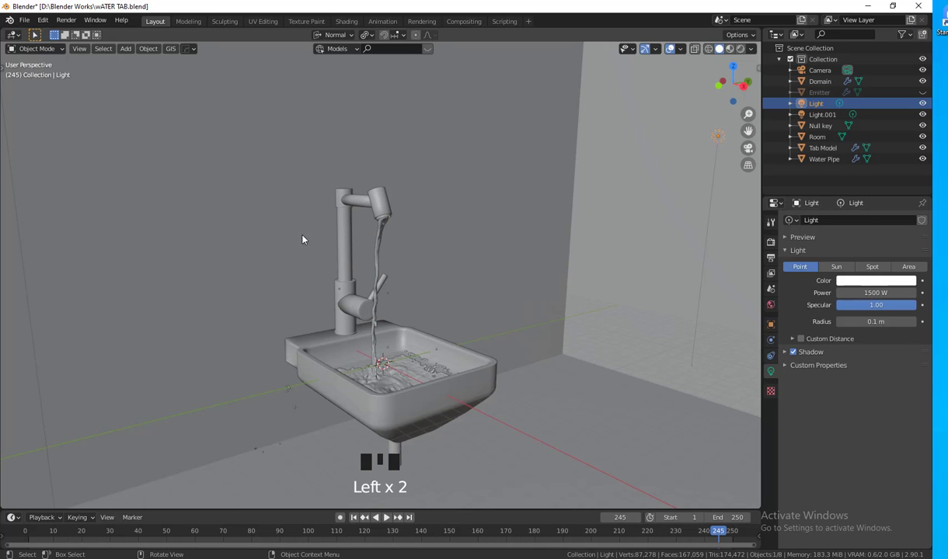
middle_drag(468, 320, 483, 333)
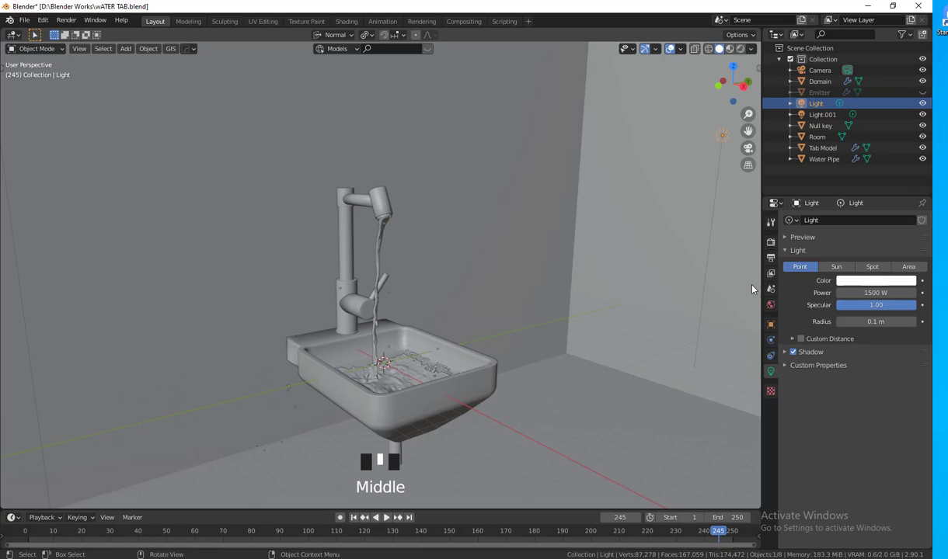
Set the scene's render engine to Cycles
click(770, 244)
click(854, 220)
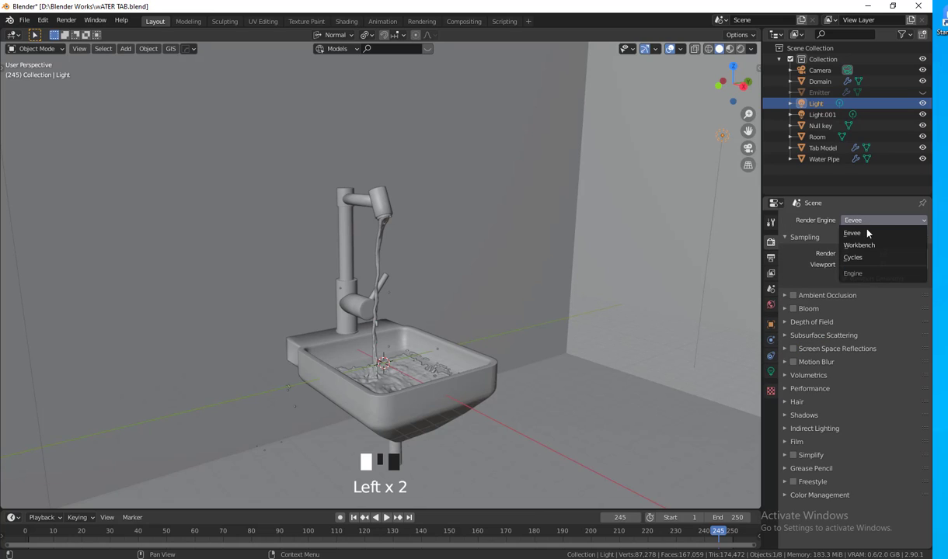
click(860, 258)
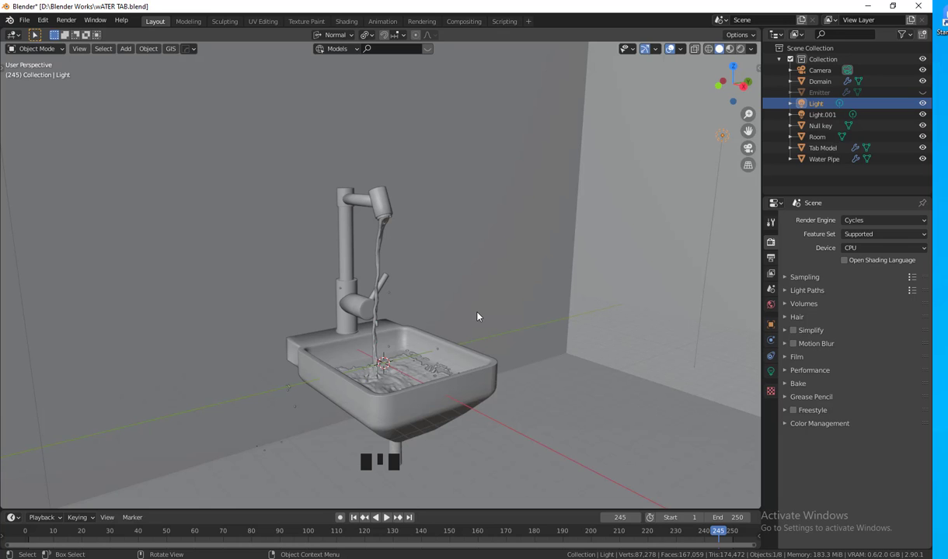
Preview the lit tap and basin up close in rendered shading, then return to solid shading
middle_drag(471, 294, 610, 270)
click(740, 49)
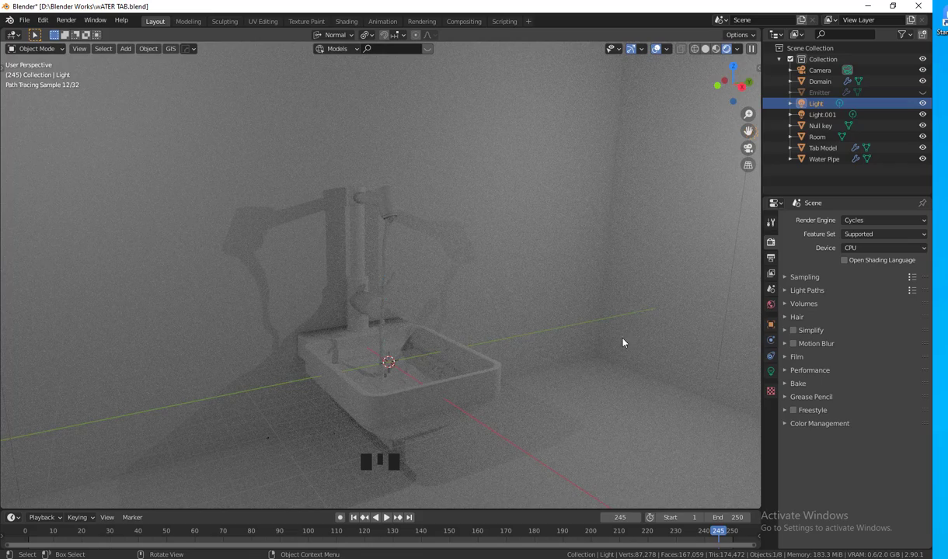
middle_drag(525, 315, 619, 311)
scroll(533, 313, up, 2)
scroll(554, 316, up, 1)
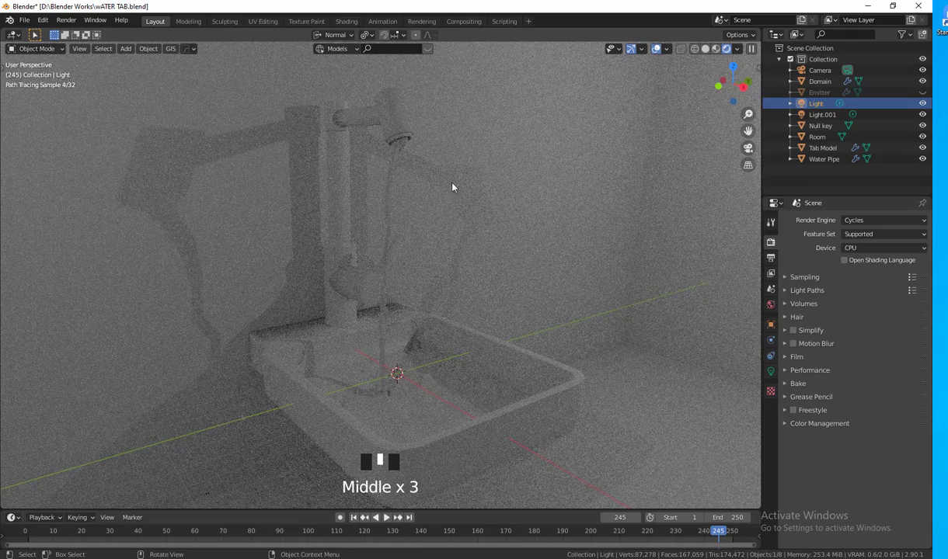
click(338, 209)
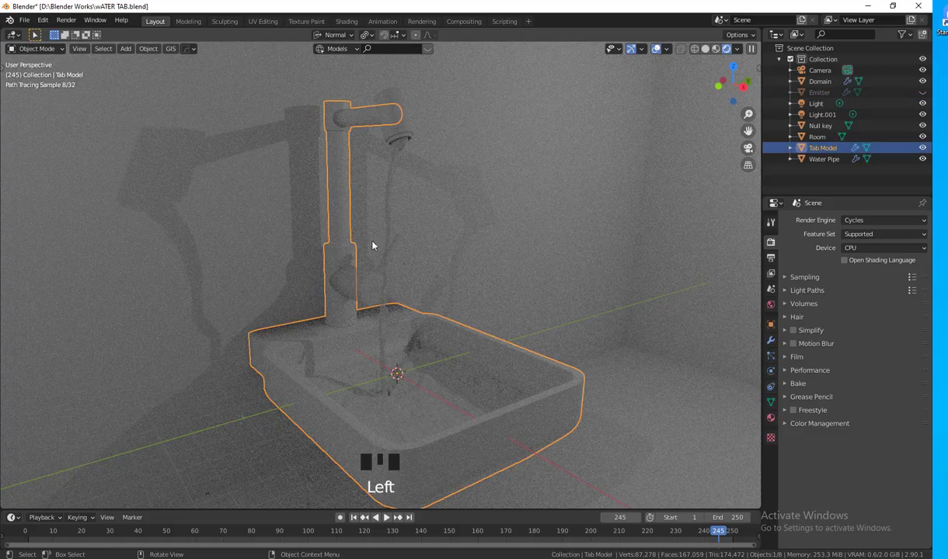
middle_drag(383, 291, 470, 282)
scroll(364, 299, up, 2)
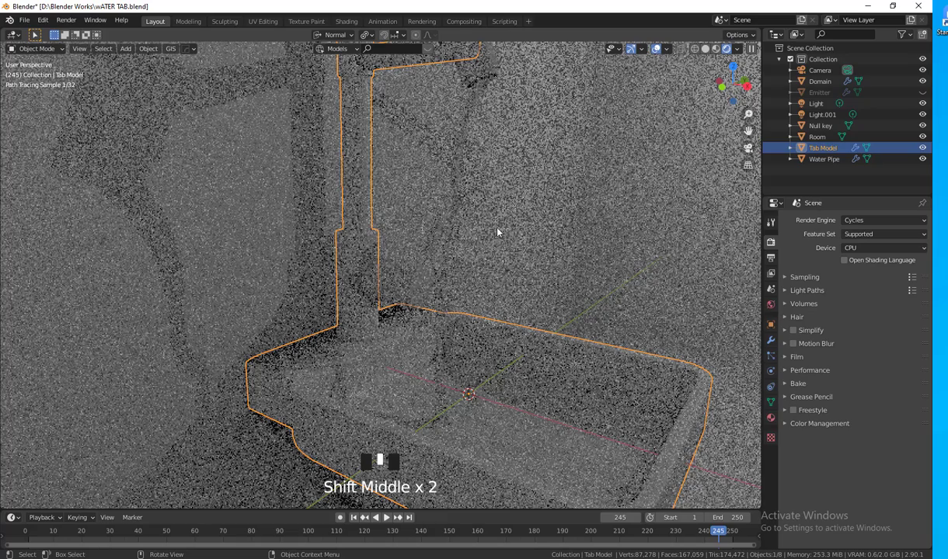
click(704, 48)
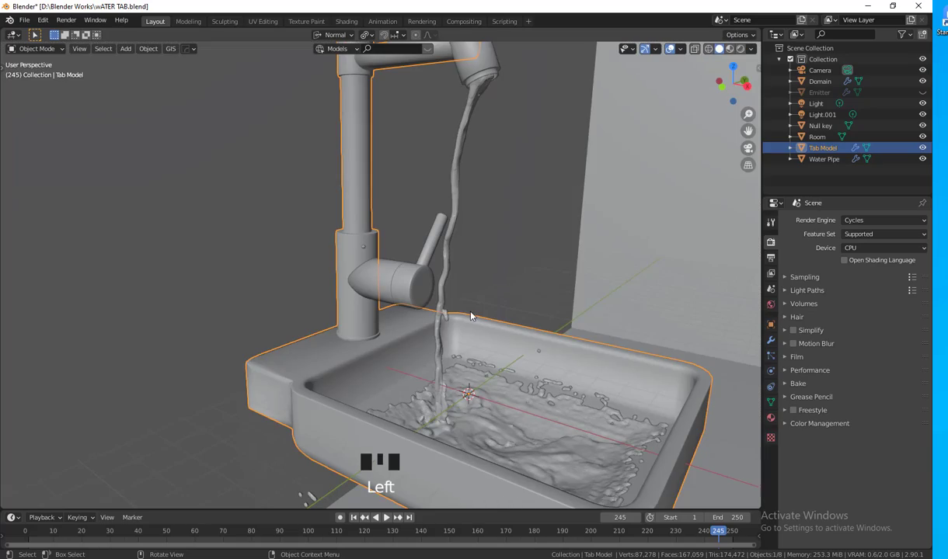
Check which parts of the tap and basin are separate objects by selecting the handle and neighbouring parts
shift+middle_drag(470, 316, 410, 282)
scroll(516, 293, down, 2)
shift+middle_drag(516, 293, 533, 320)
click(342, 271)
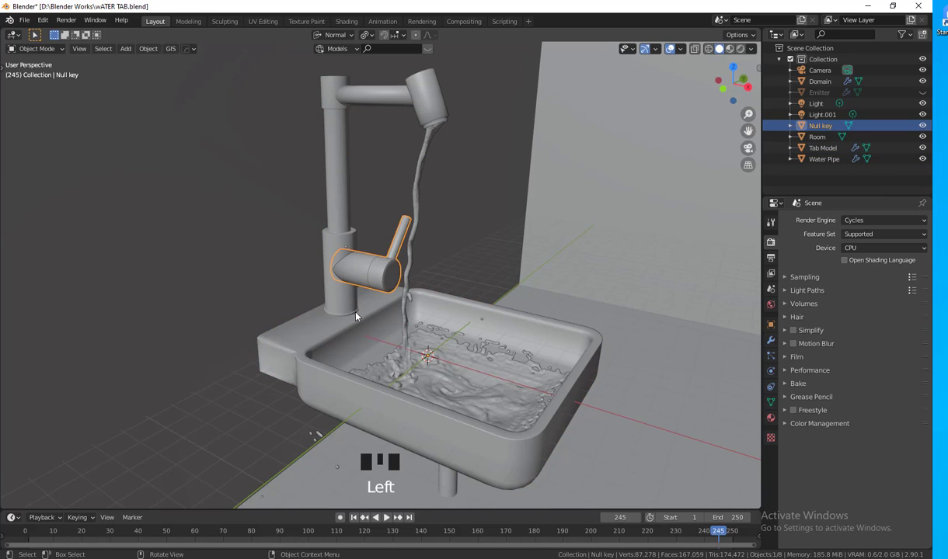
click(342, 227)
click(329, 385)
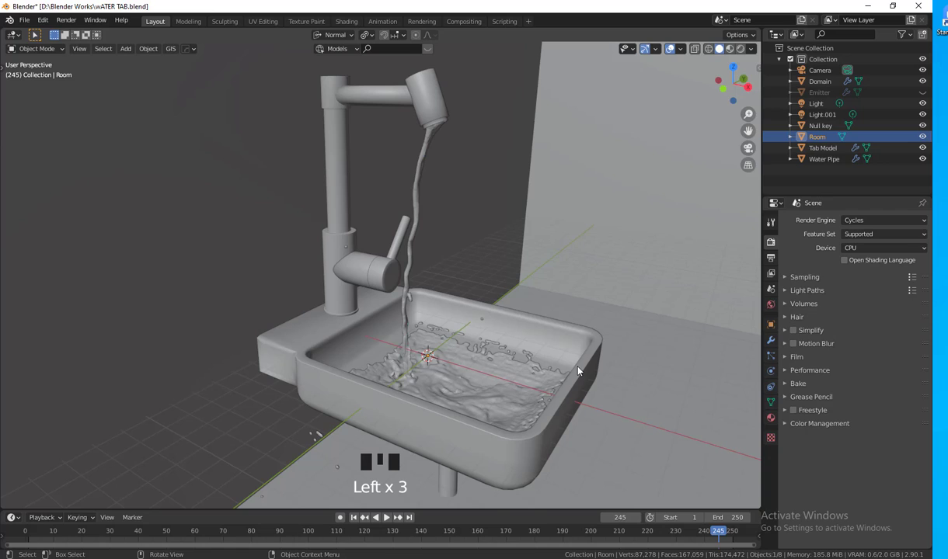
Separate the linked basin mesh, along with the already selected spout arm section, from the tap model into its own object
click(342, 196)
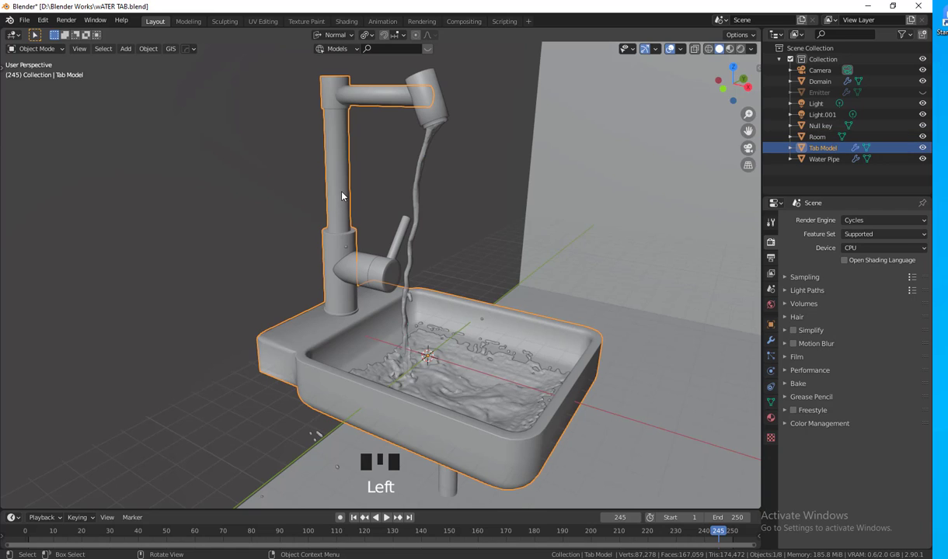
key(Tab)
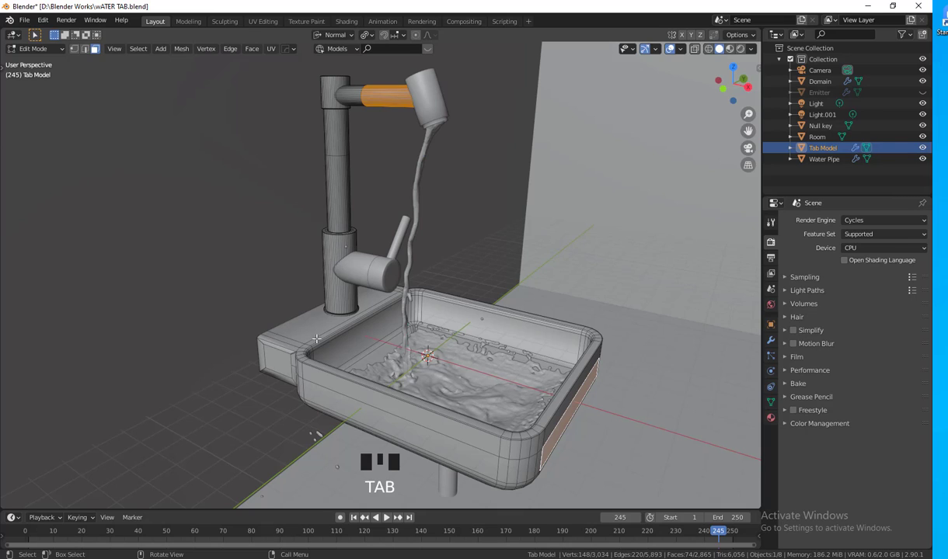
key(l)
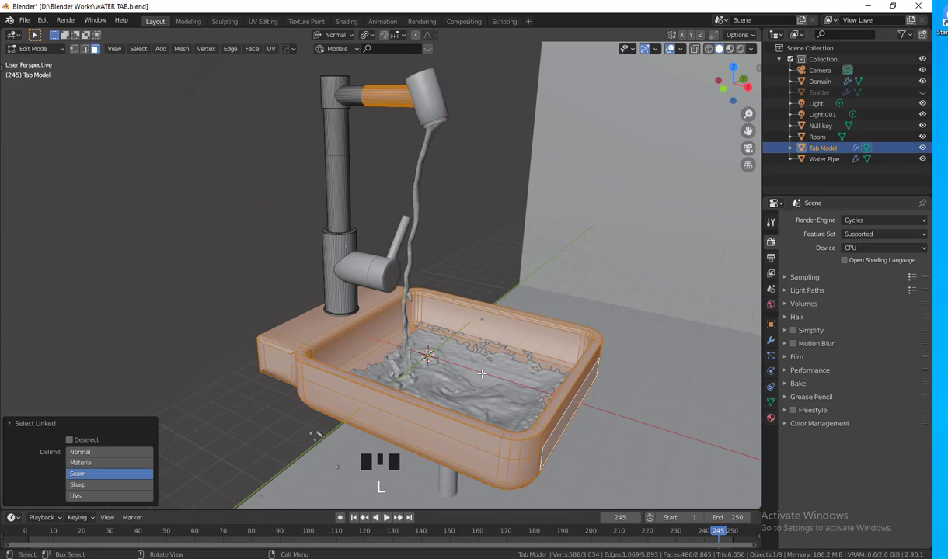
right_click(582, 363)
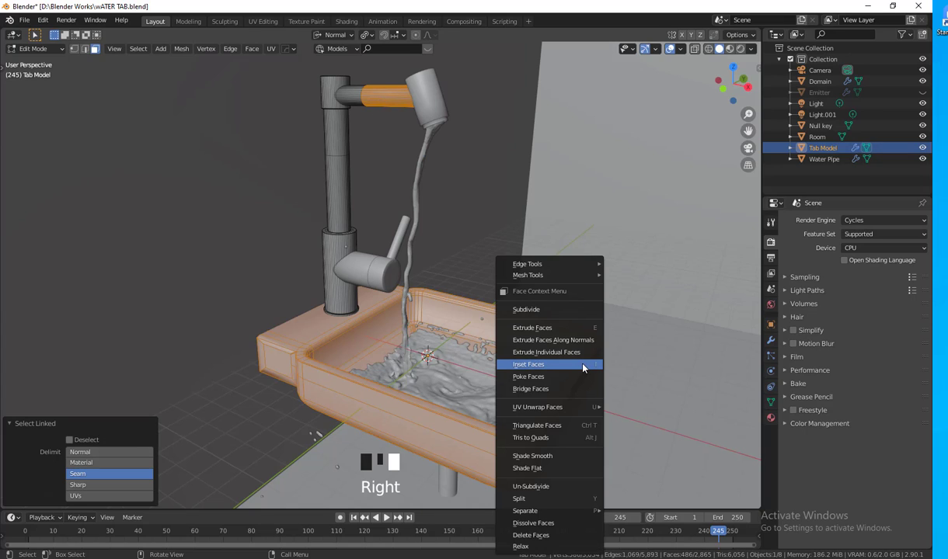
mouse_move(561, 511)
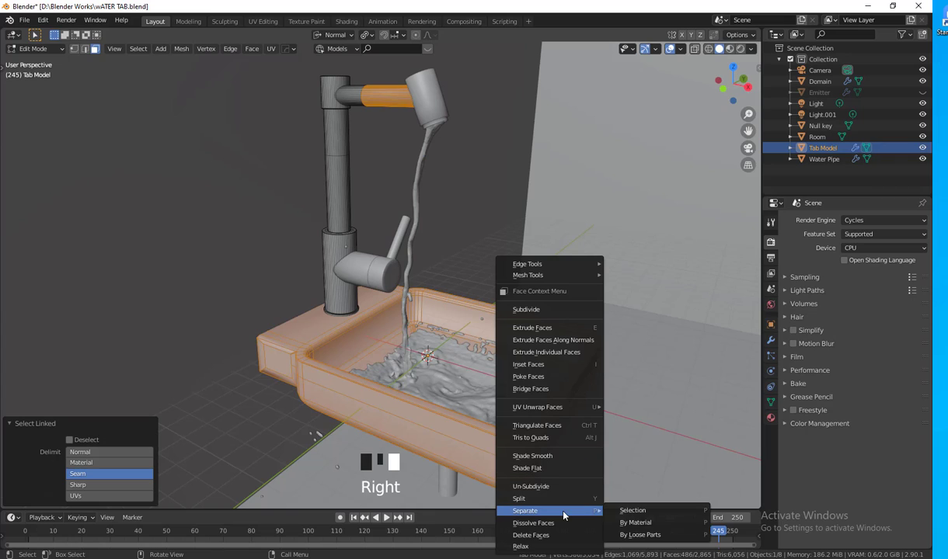
click(635, 510)
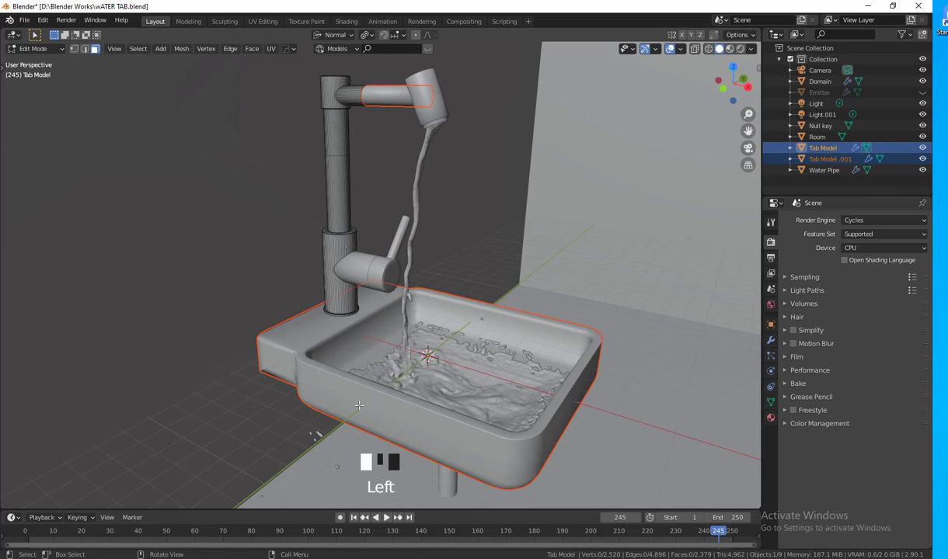
Leave mesh editing and select only the remaining tap column object
click(336, 180)
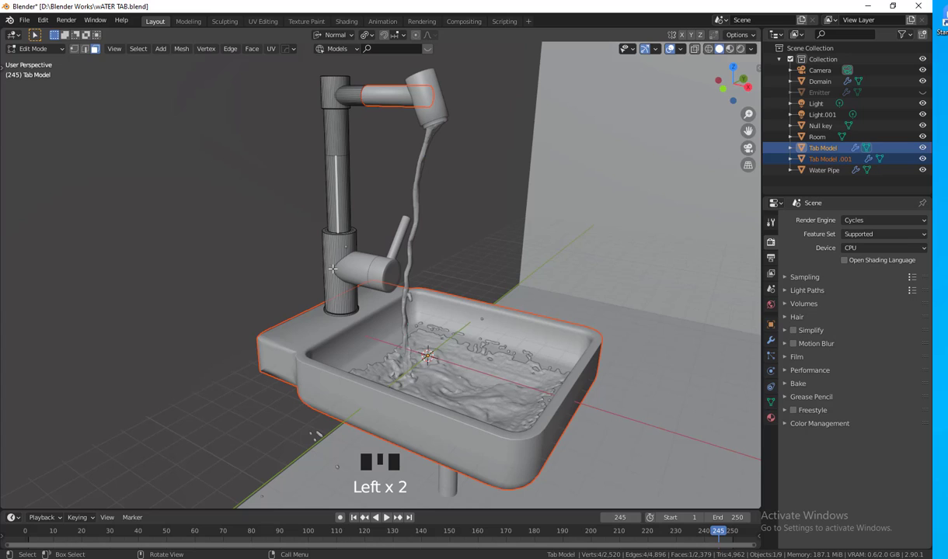
key(Tab)
click(330, 193)
click(330, 193)
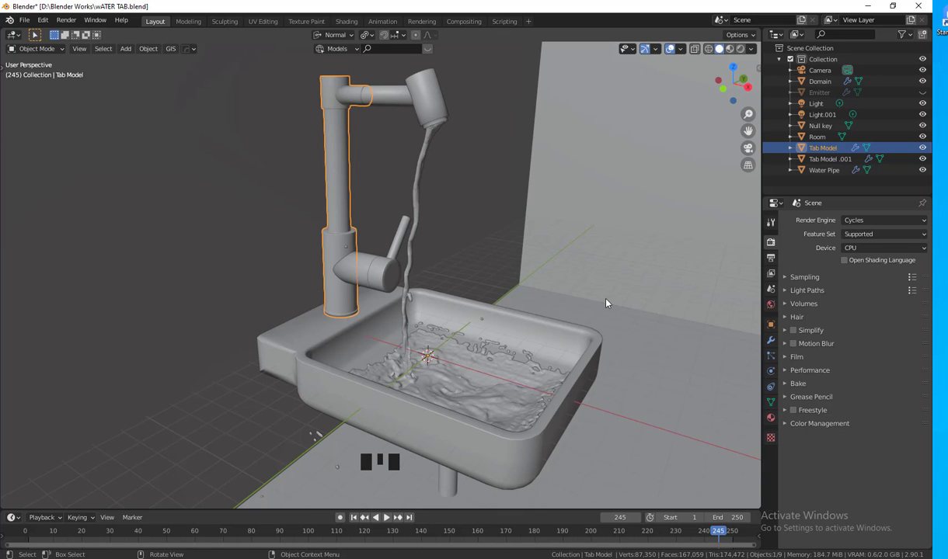
Show the scene in rendered shading and set the tap column material's surface to Glossy BSDF
shift+middle_drag(623, 290, 610, 325)
scroll(579, 334, down, 2)
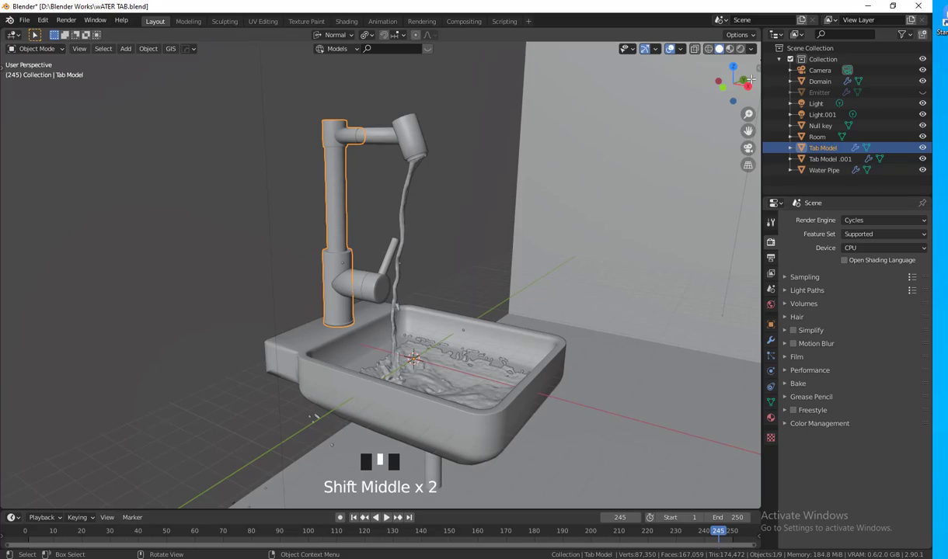
click(740, 49)
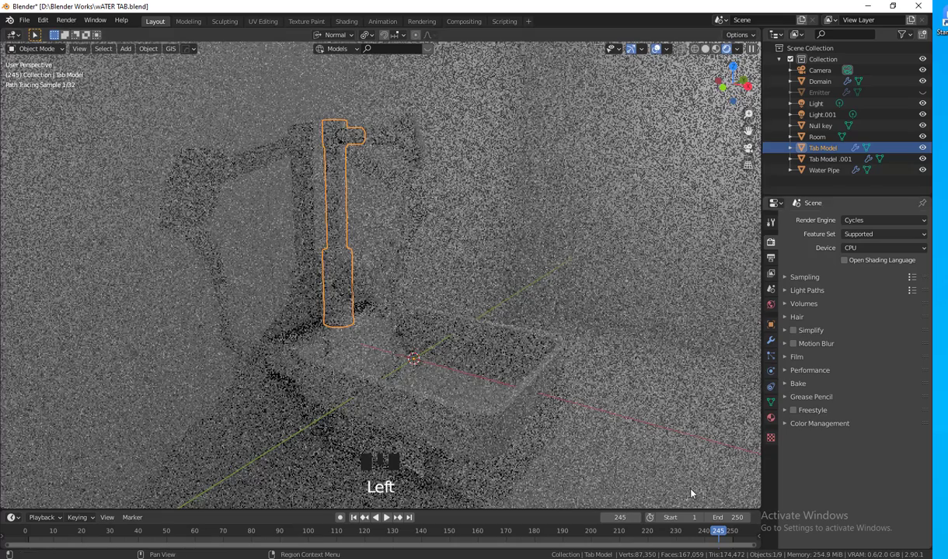
click(771, 418)
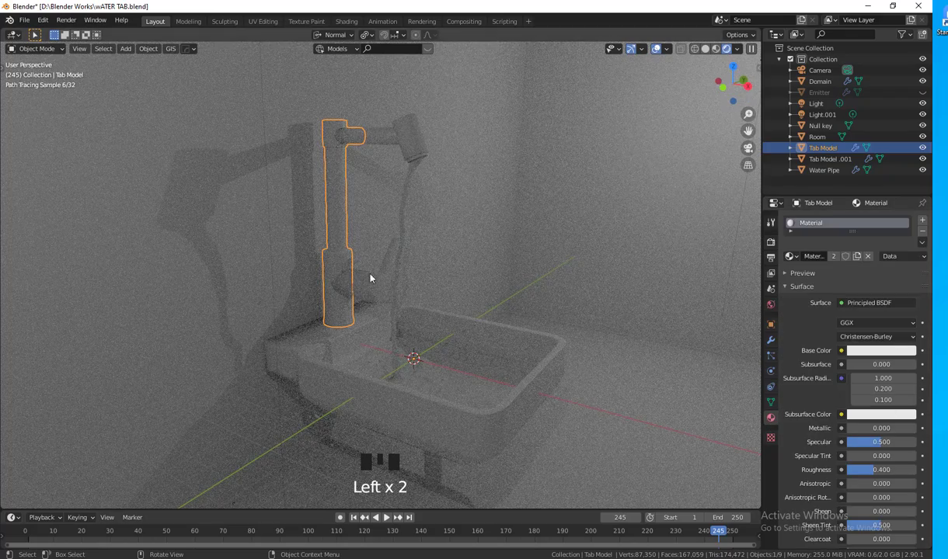
click(868, 303)
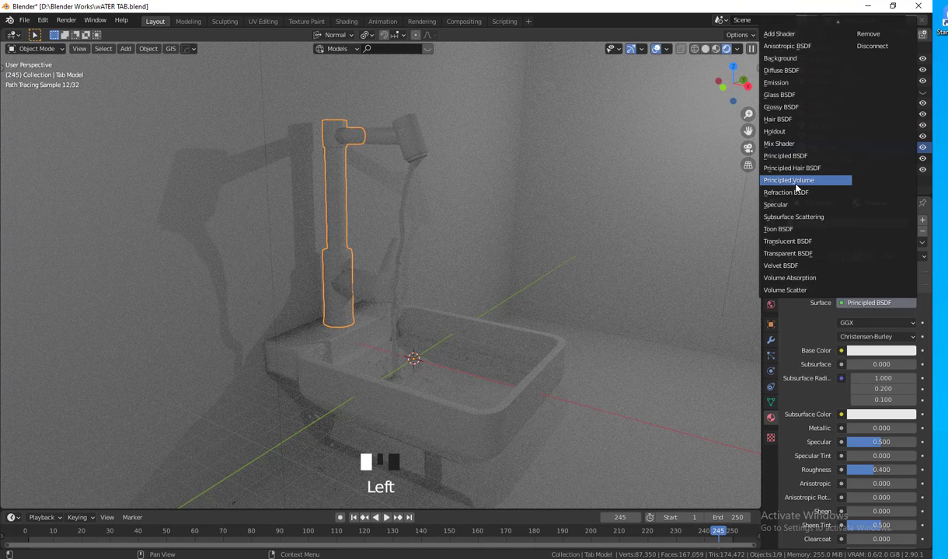
click(803, 111)
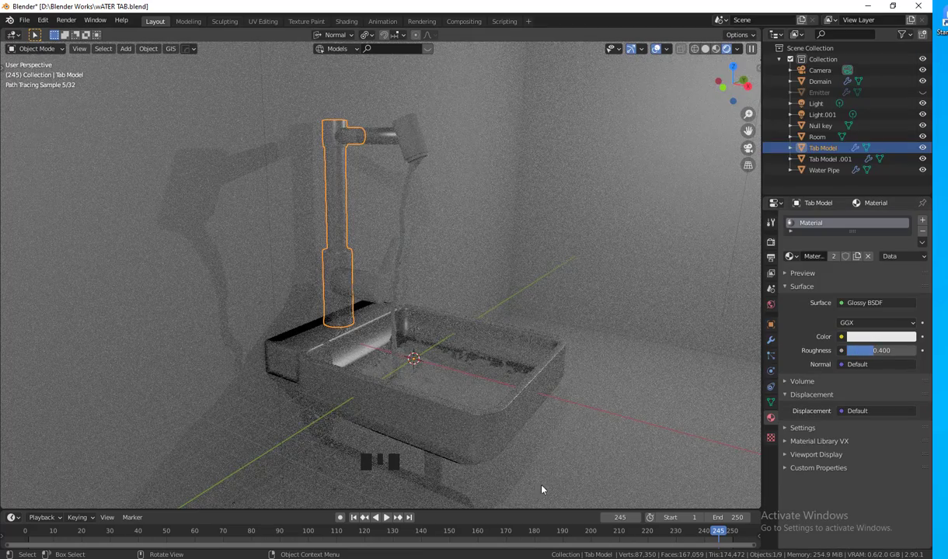
Brighten the glossy material's color to pure white and lower its roughness to 0.106
drag(869, 350, 858, 350)
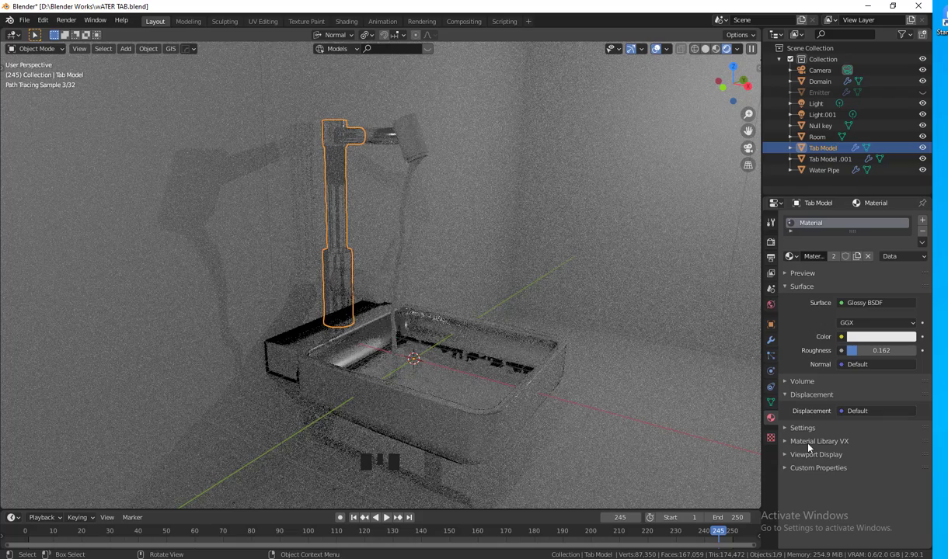
click(876, 337)
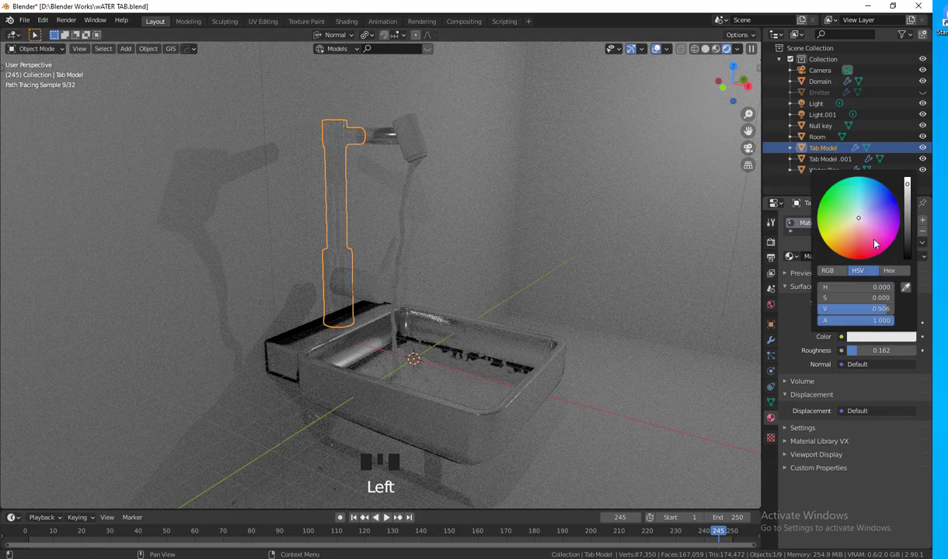
mouse_move(907, 184)
mouse_down()
mouse_move(907, 219)
mouse_move(906, 177)
mouse_up()
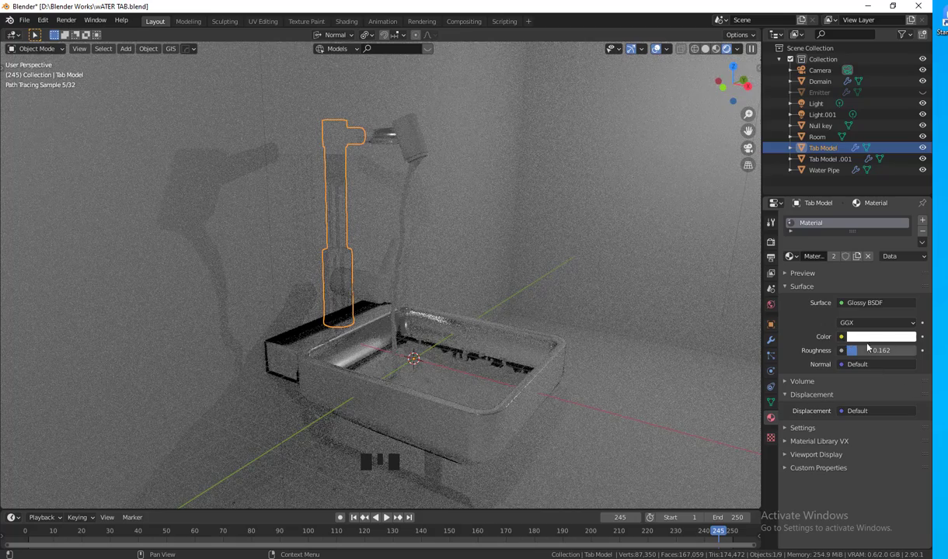
drag(851, 352, 846, 352)
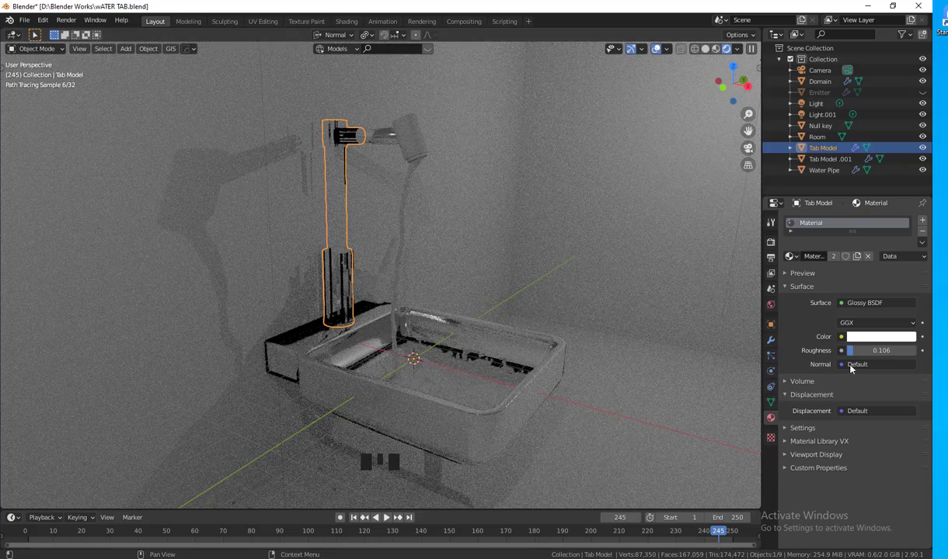
Start a test render of the current frame, stop it partway and close the render window
click(66, 21)
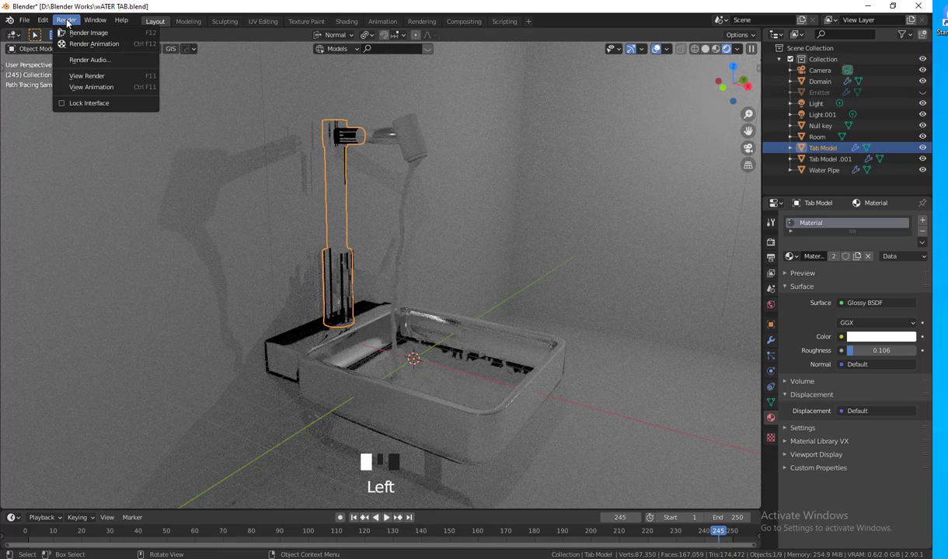
click(89, 33)
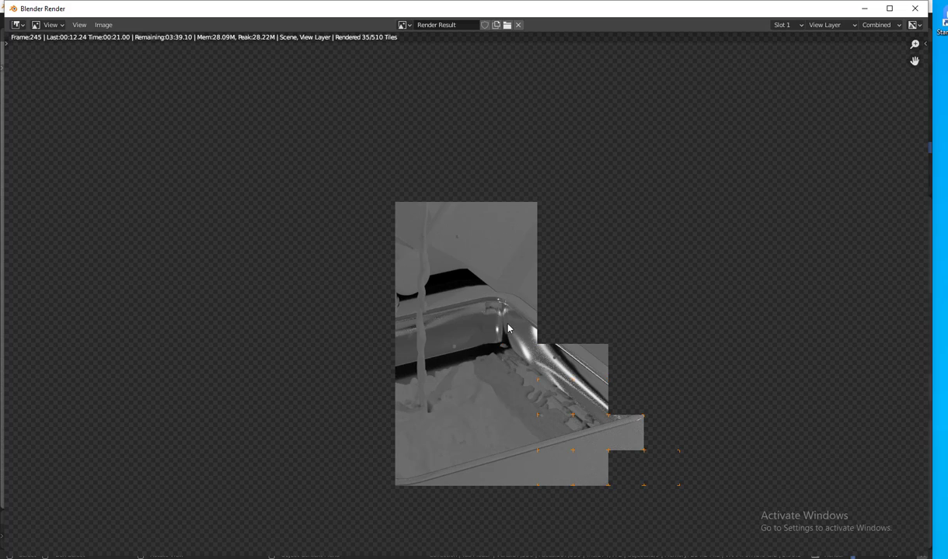
key(Escape)
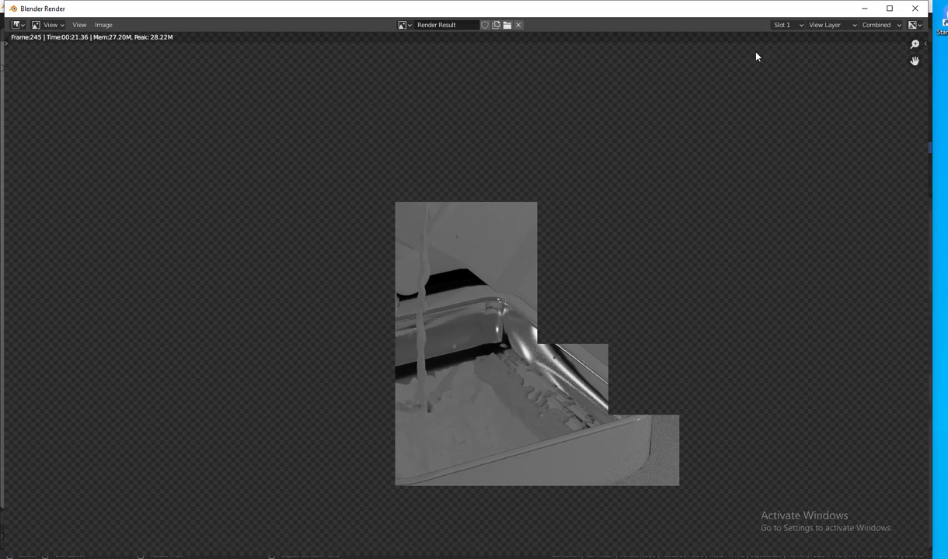
click(915, 8)
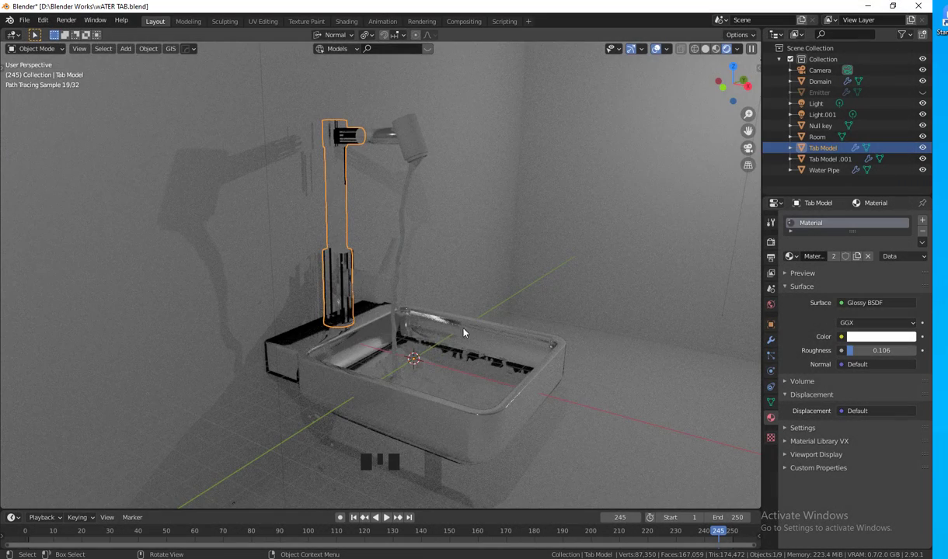
Select the basin object and return the viewport to solid shading
middle_drag(463, 333, 355, 356)
scroll(448, 344, up, 2)
click(355, 356)
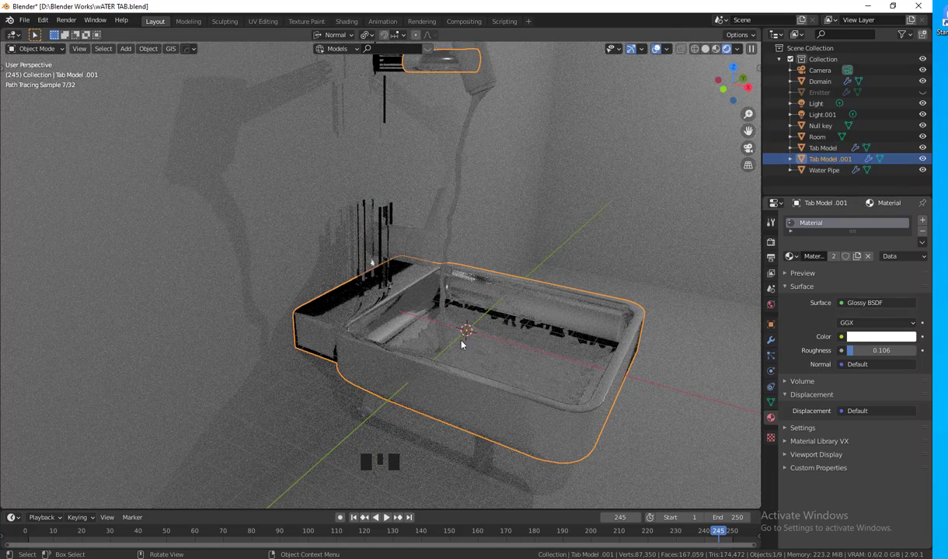
shift+middle_drag(460, 344, 383, 407)
shift+middle_drag(476, 299, 486, 287)
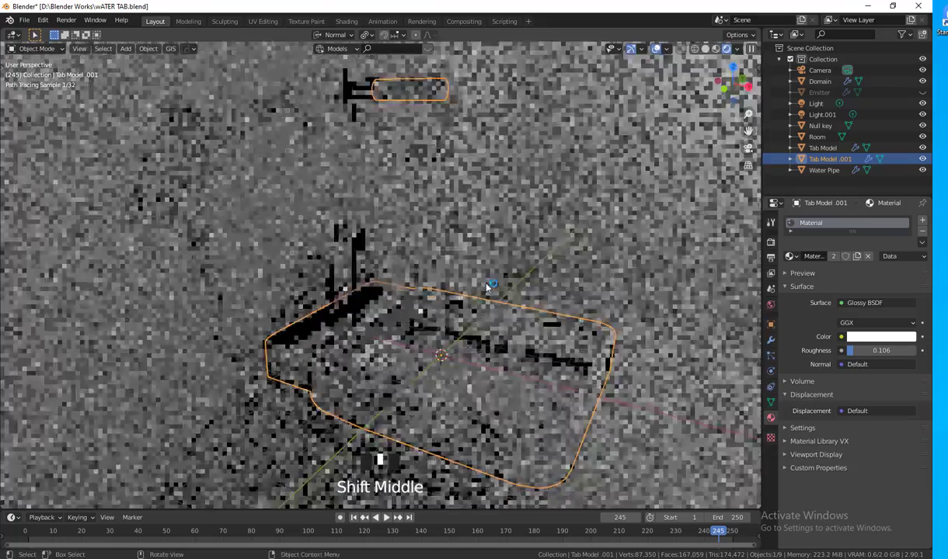
shift+middle_drag(460, 378, 432, 406)
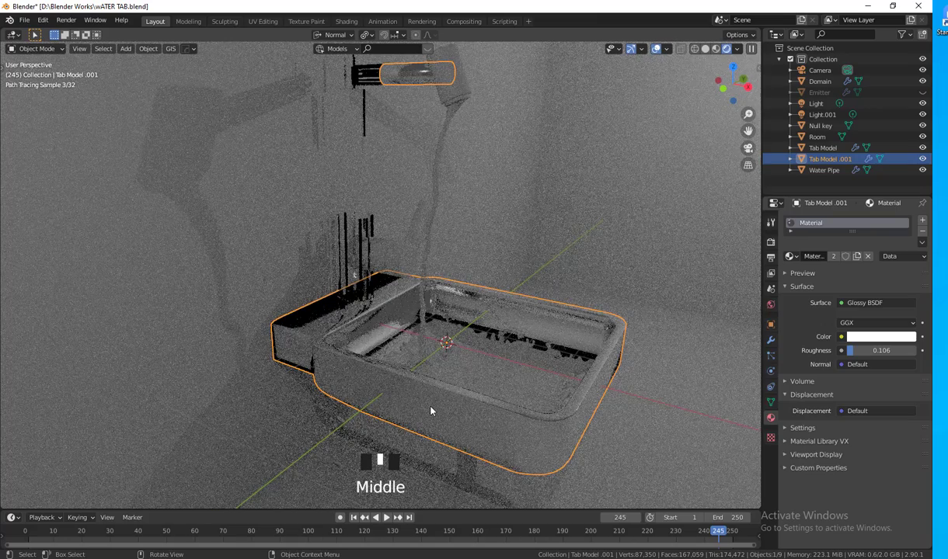
click(705, 48)
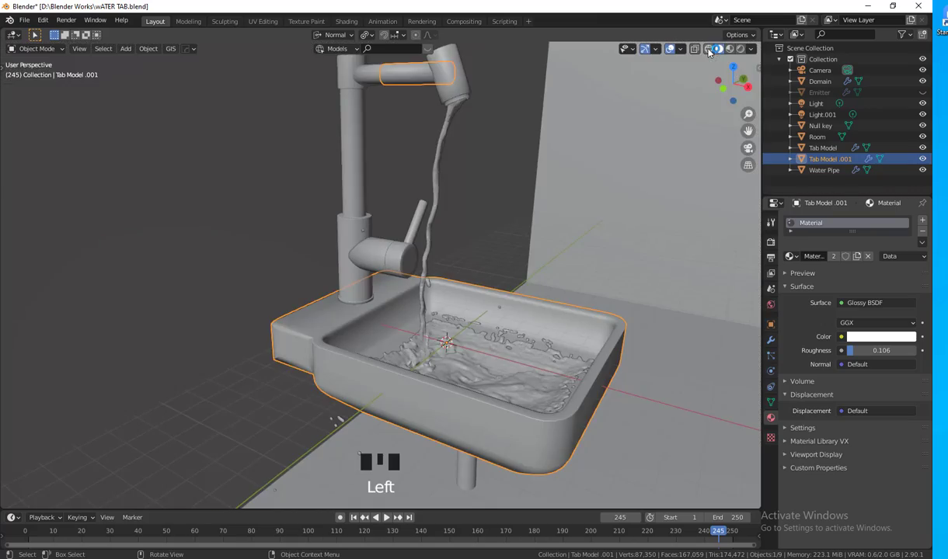
Separate the linked spout arm section from the basin mesh into its own object
click(311, 327)
click(311, 327)
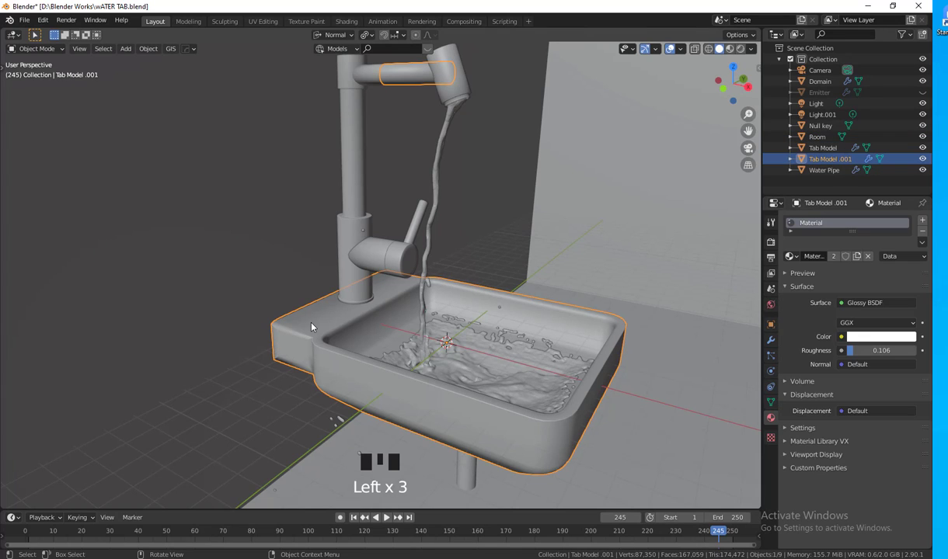
key(Tab)
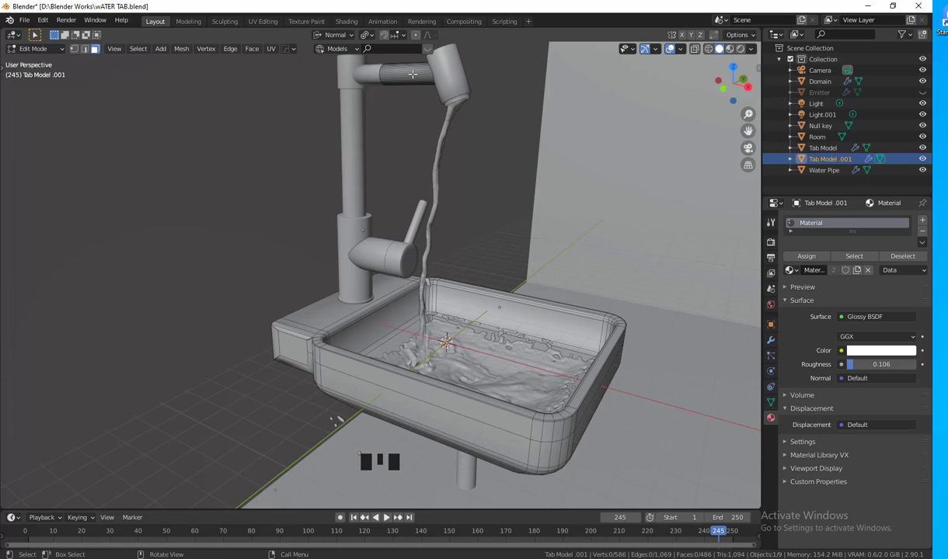
key(l)
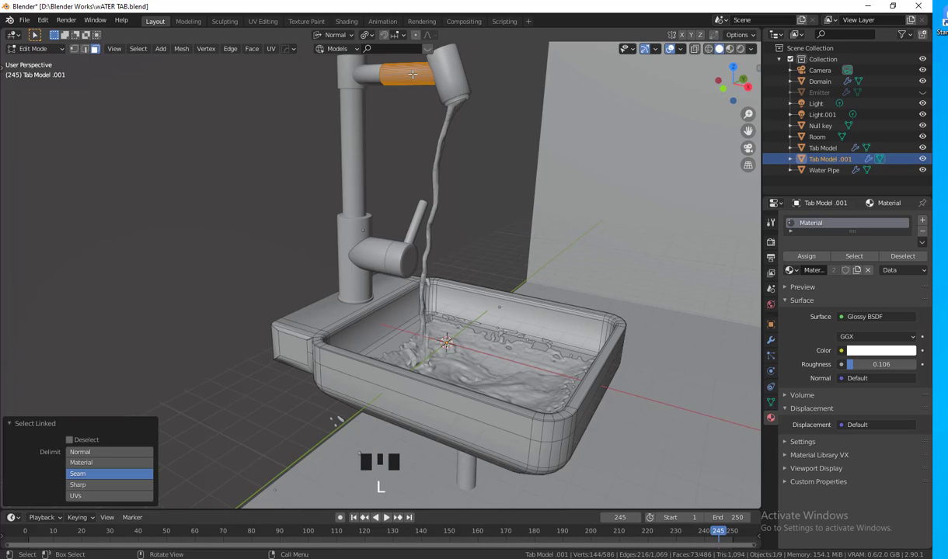
right_click(392, 71)
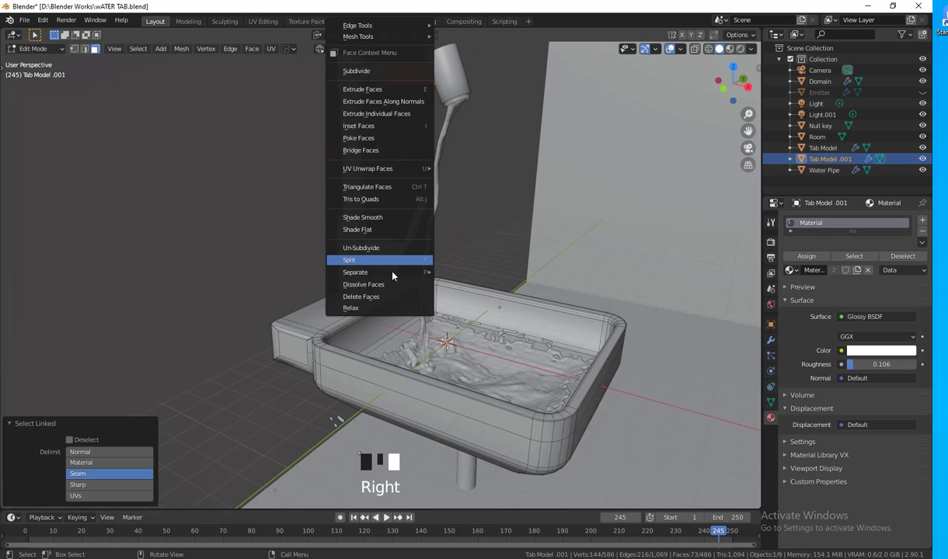
mouse_move(392, 273)
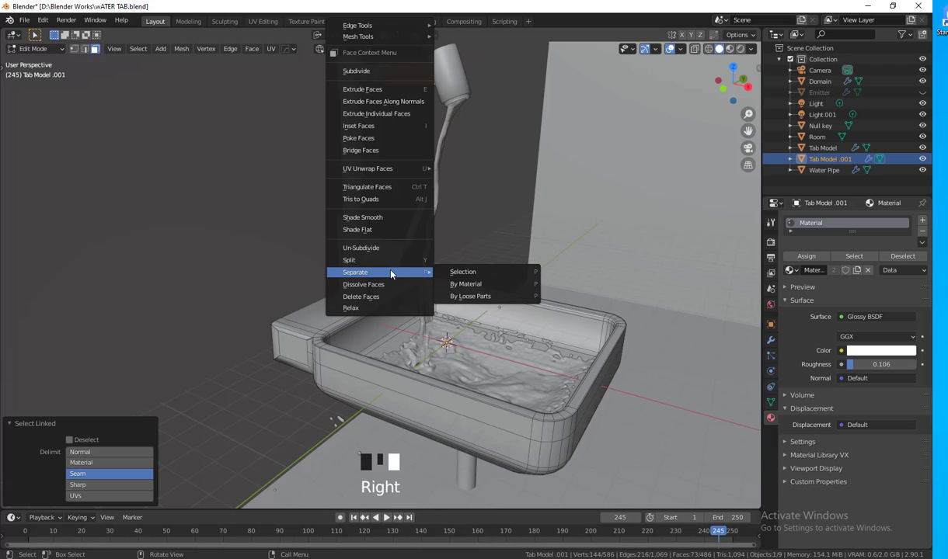
click(481, 274)
Leave mesh editing and check the separated tap parts by selecting the column, handle and spout arm
middle_drag(452, 295, 386, 155)
click(427, 285)
click(397, 164)
click(388, 163)
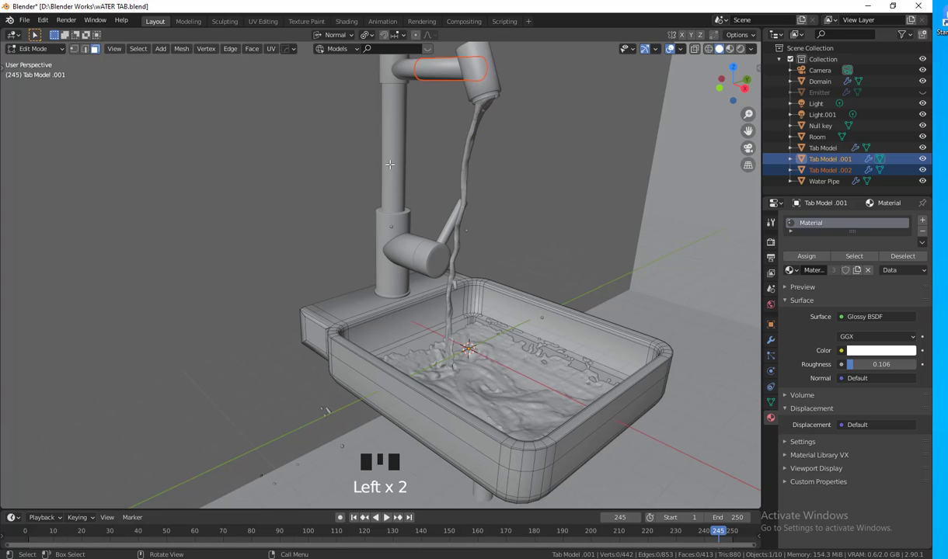
click(372, 161)
middle_drag(414, 283, 441, 303)
key(Tab)
click(386, 161)
click(413, 262)
click(421, 78)
click(375, 76)
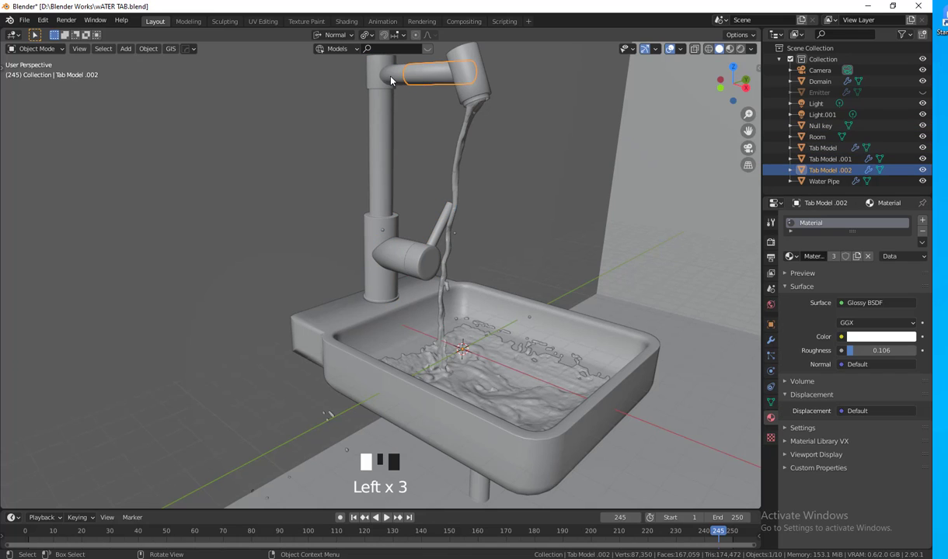
Select the spout head, spout arm, tap column and handle together, with the handle as the active object
click(461, 84)
shift+click(405, 71)
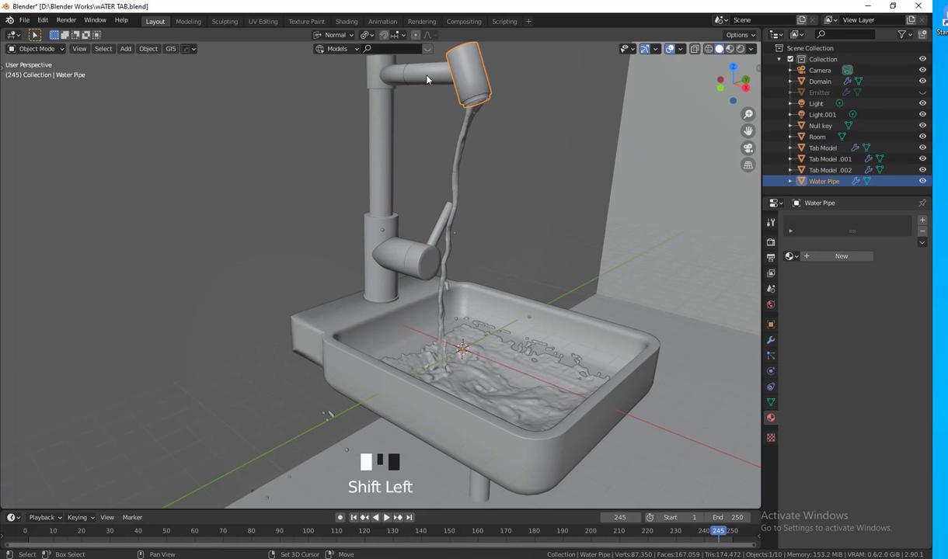
shift+click(393, 79)
shift+click(371, 85)
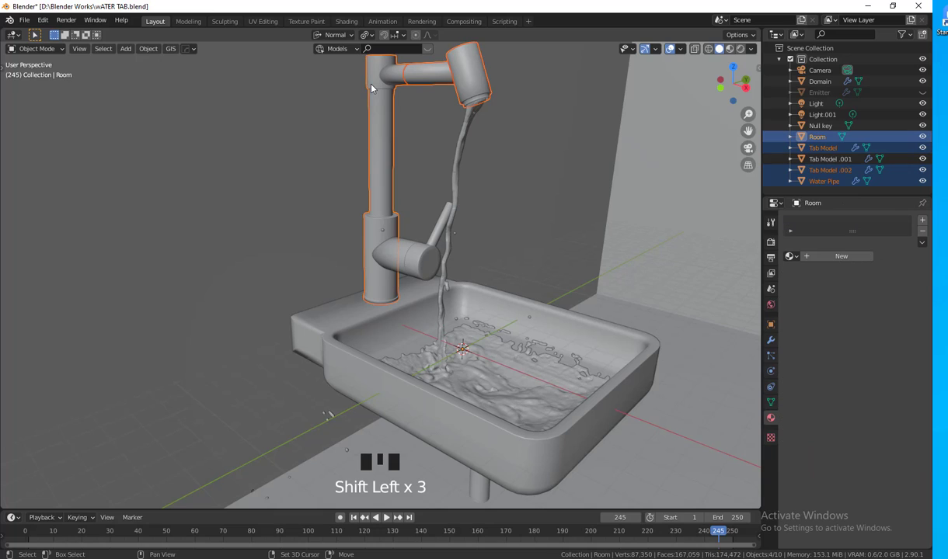
shift+click(414, 265)
shift+middle_drag(748, 428, 750, 429)
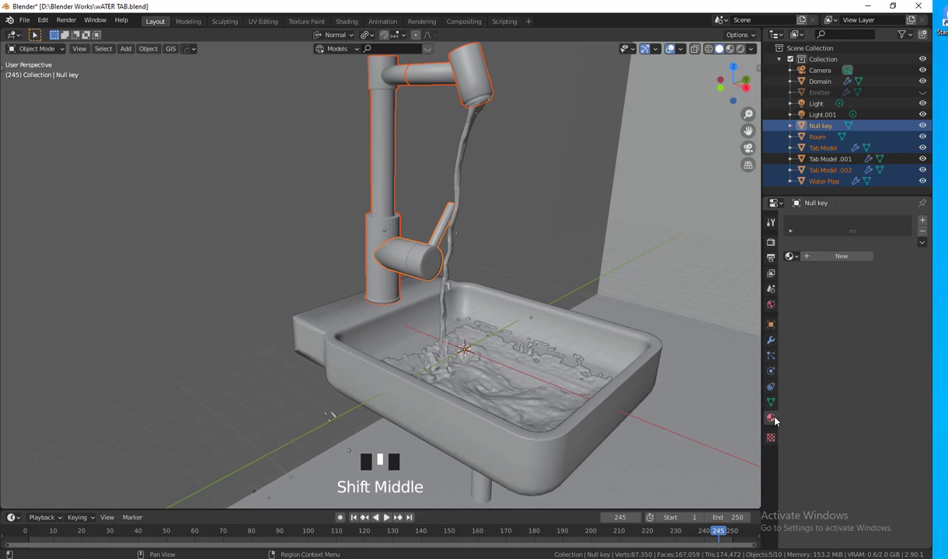
Give the tap handle a new material with a Glossy BSDF surface and a roughness of 0.222
click(923, 221)
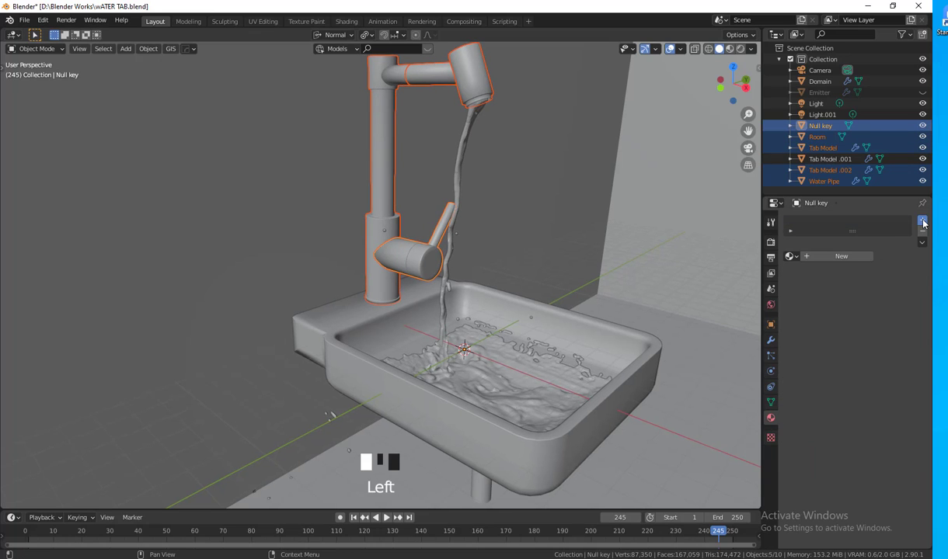
click(814, 258)
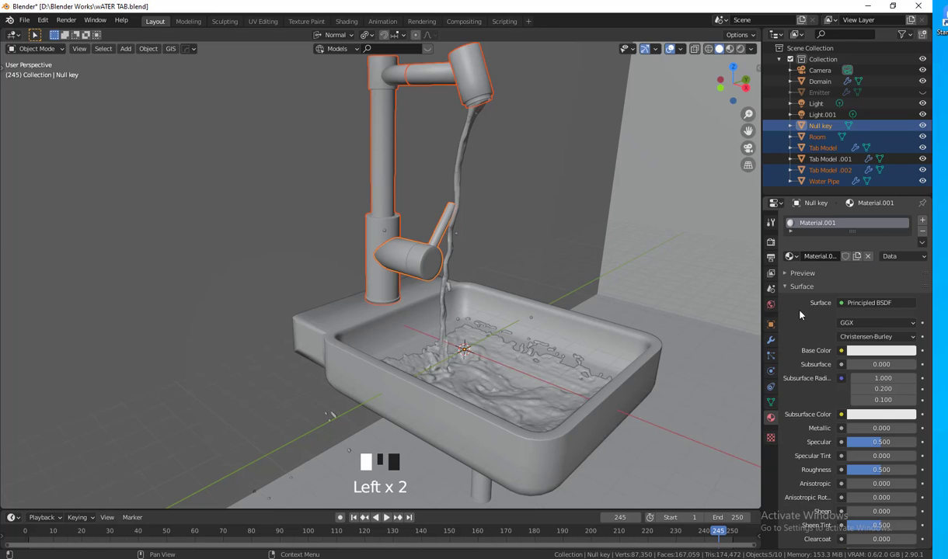
click(869, 302)
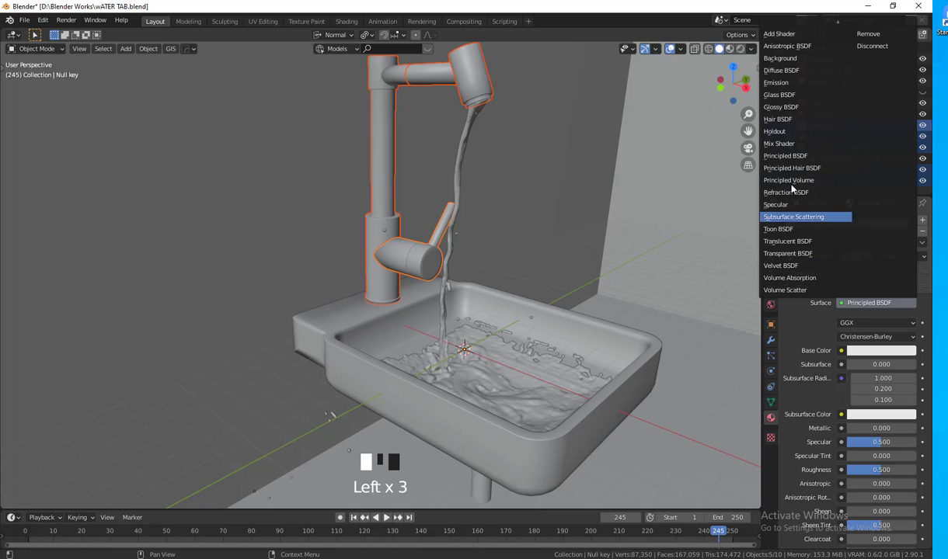
click(795, 109)
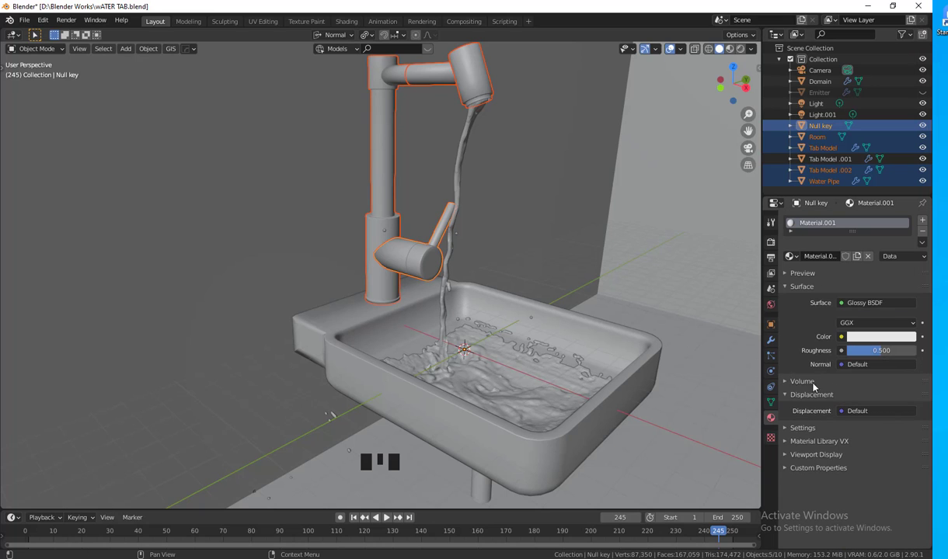
shift+middle_drag(559, 358, 550, 374)
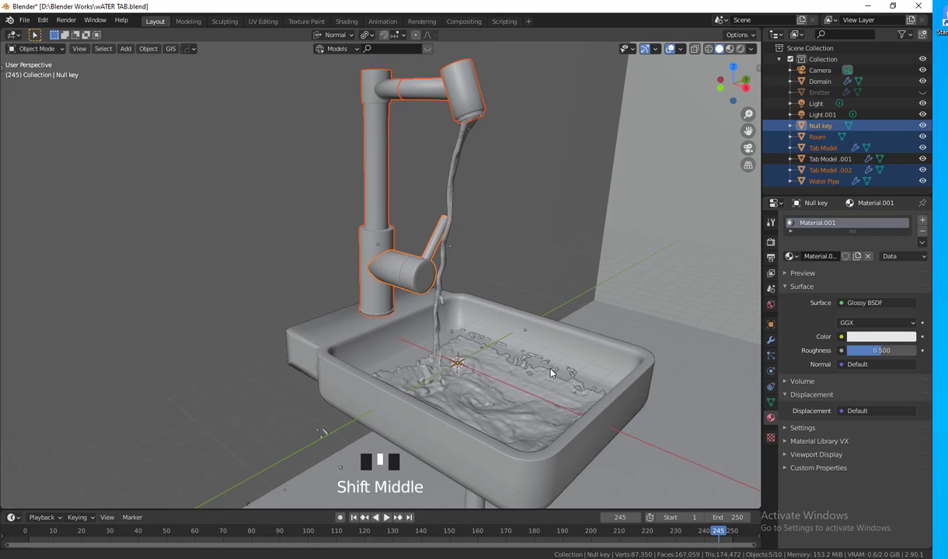
drag(843, 350, 819, 350)
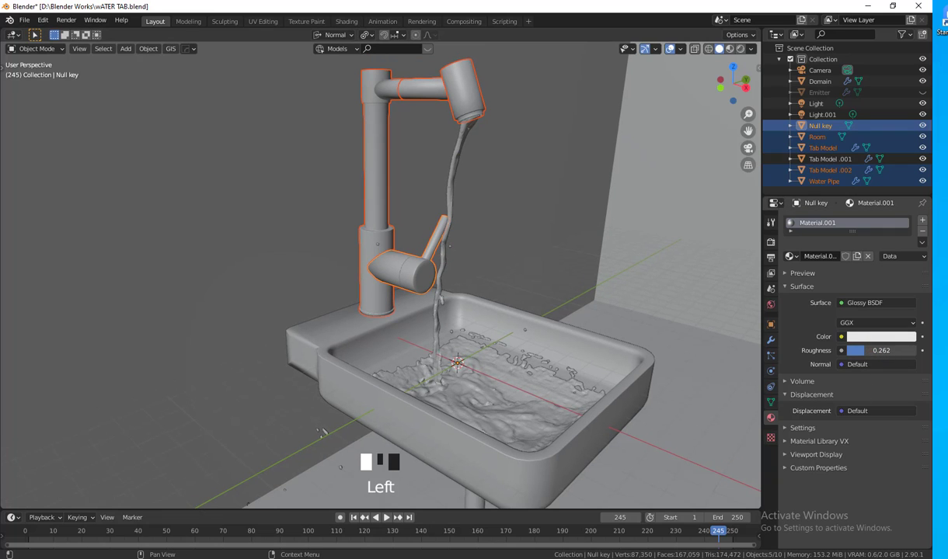
Switch to material preview shading and examine the glossy materials on the tap up close
click(728, 48)
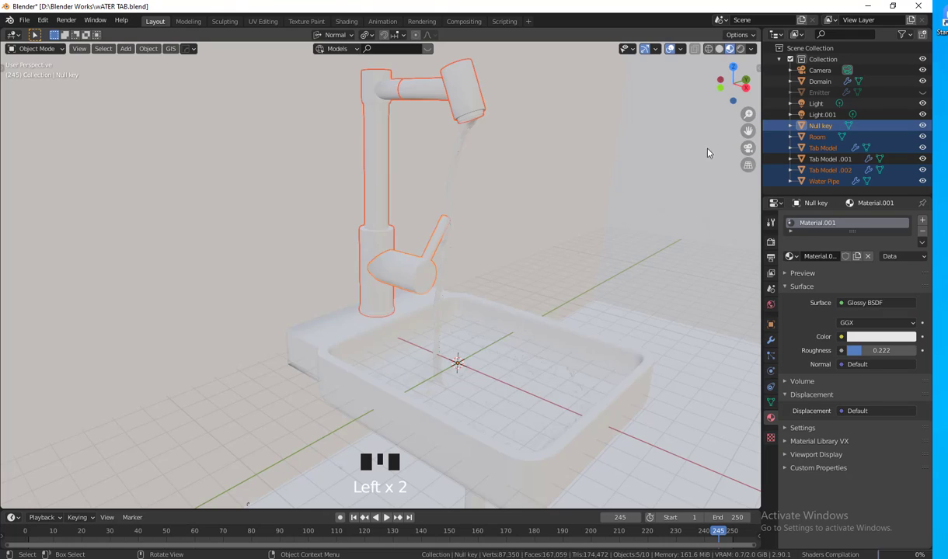
mouse_move(595, 336)
middle_down()
mouse_move(574, 312)
mouse_move(592, 328)
middle_up()
scroll(529, 296, up, 2)
shift+middle_drag(529, 296, 534, 327)
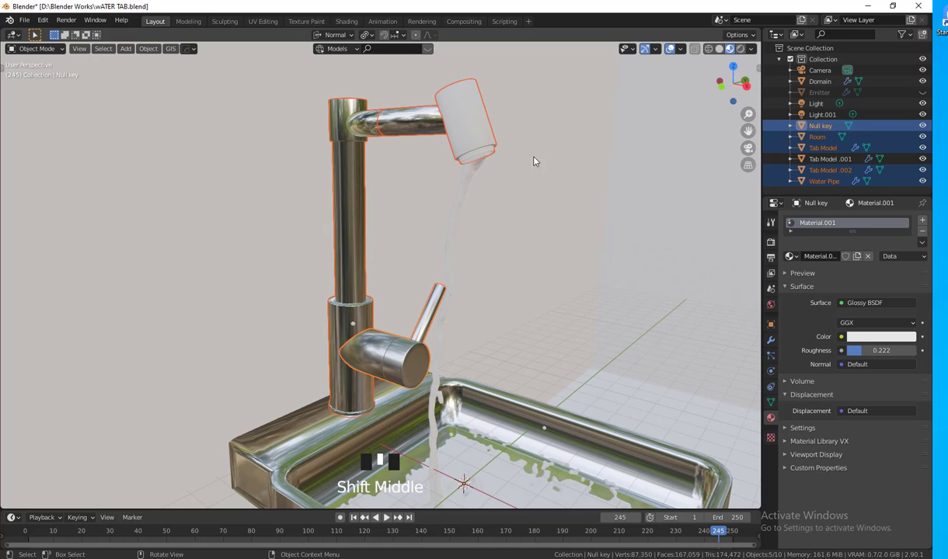
Give the spout head a new material with a Glass BSDF surface and a roughness of 0.071
click(469, 115)
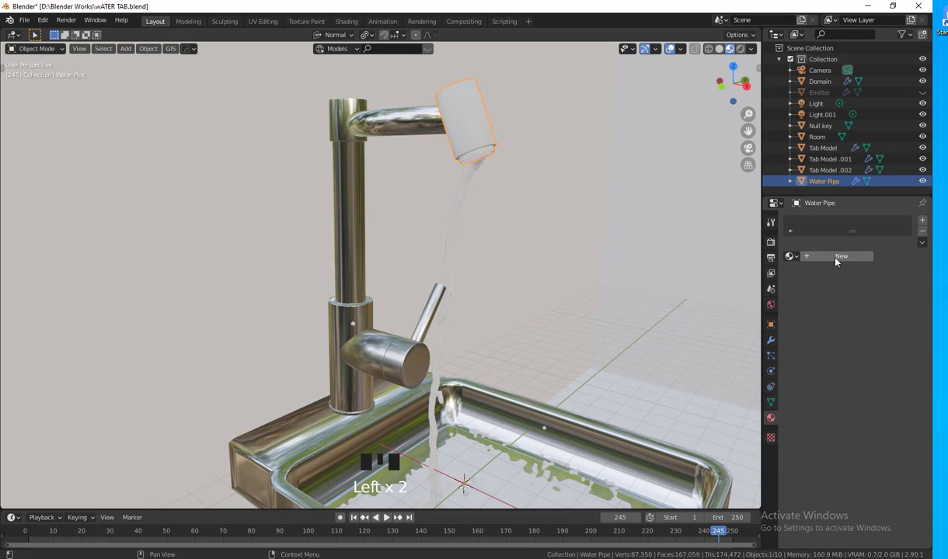
click(836, 256)
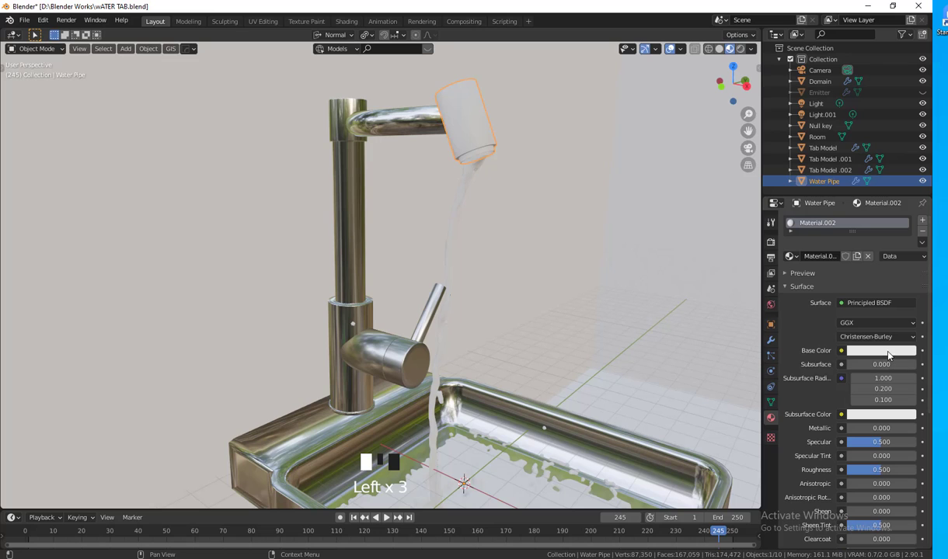
click(846, 303)
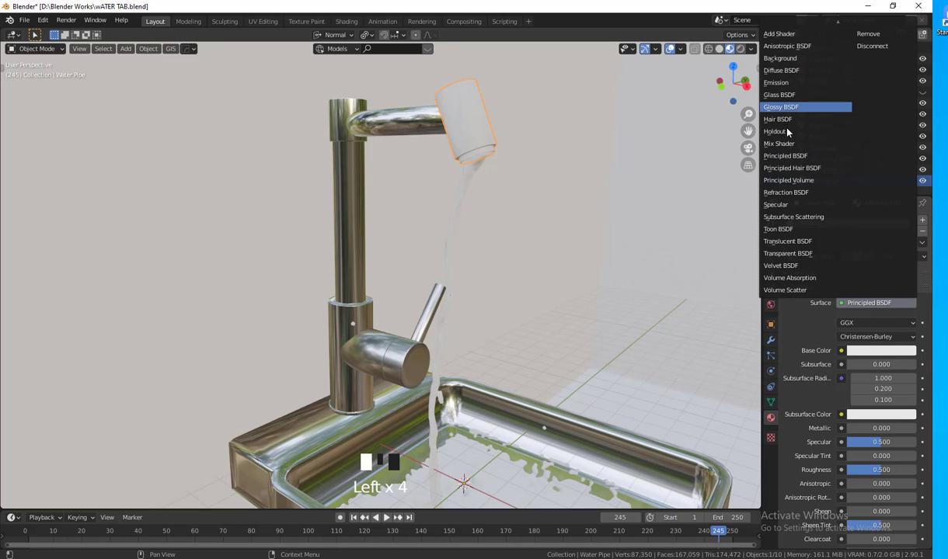
click(793, 96)
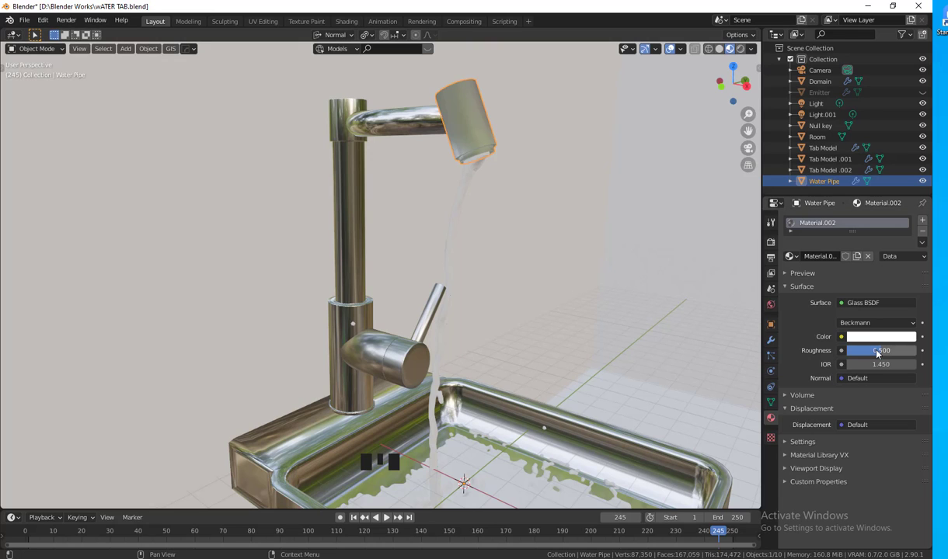
drag(825, 350, 795, 350)
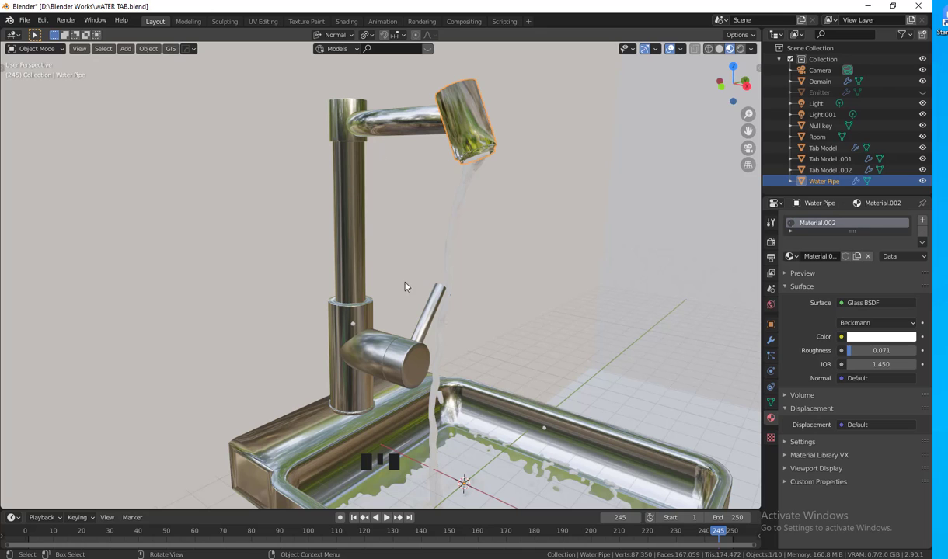
Switch the viewport to rendered shading and examine the whole tap and basin
scroll(420, 284, down, 2)
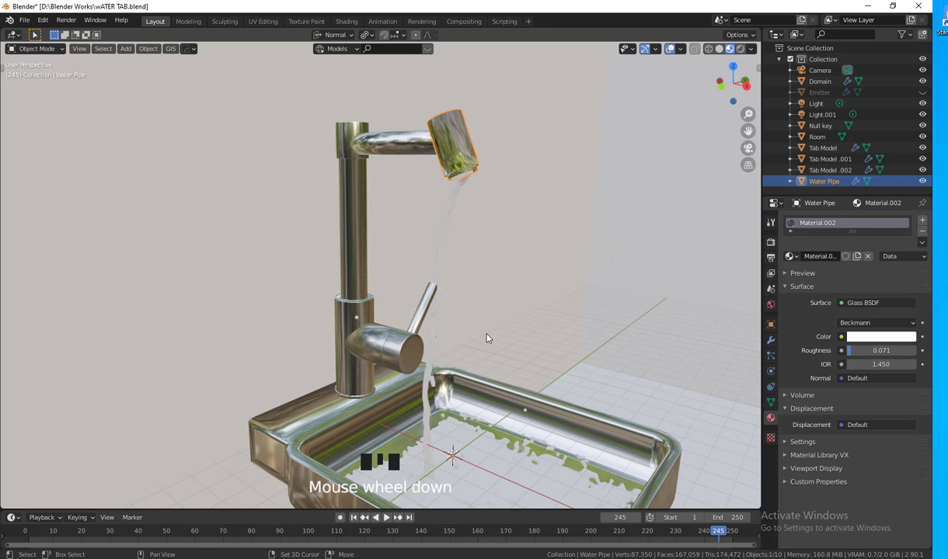
shift+middle_drag(421, 283, 553, 314)
middle_drag(575, 224, 598, 194)
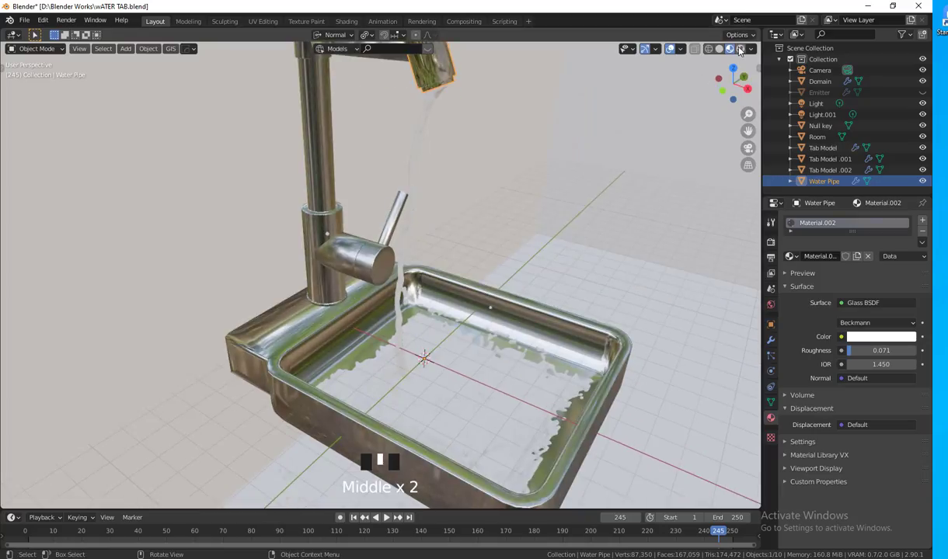
click(740, 48)
middle_drag(571, 250, 543, 237)
scroll(567, 247, down, 5)
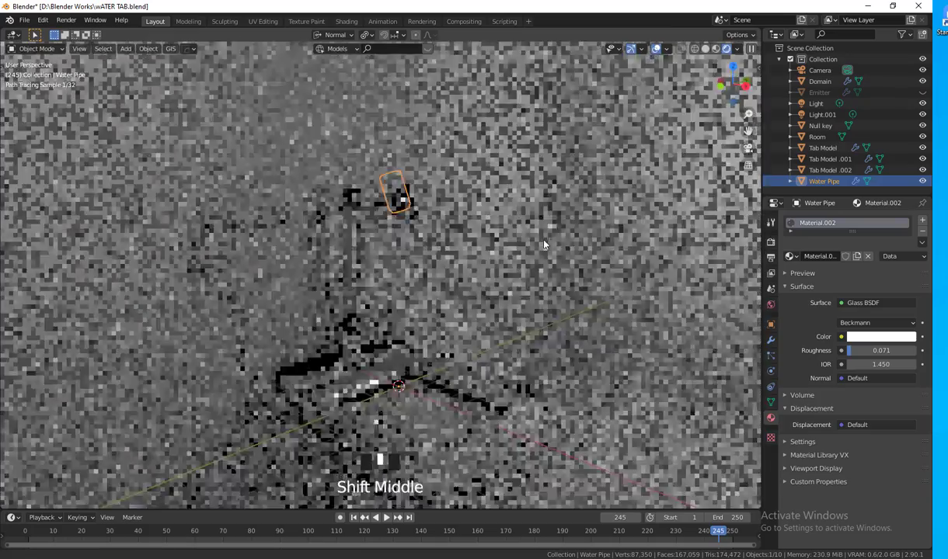
Assign an Environment Texture to the color of the world background
click(771, 304)
click(869, 287)
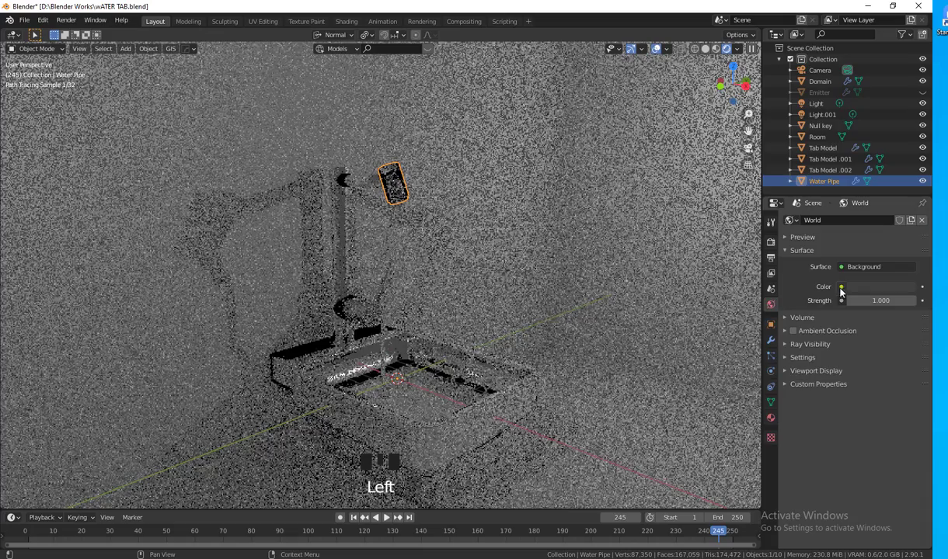
click(841, 287)
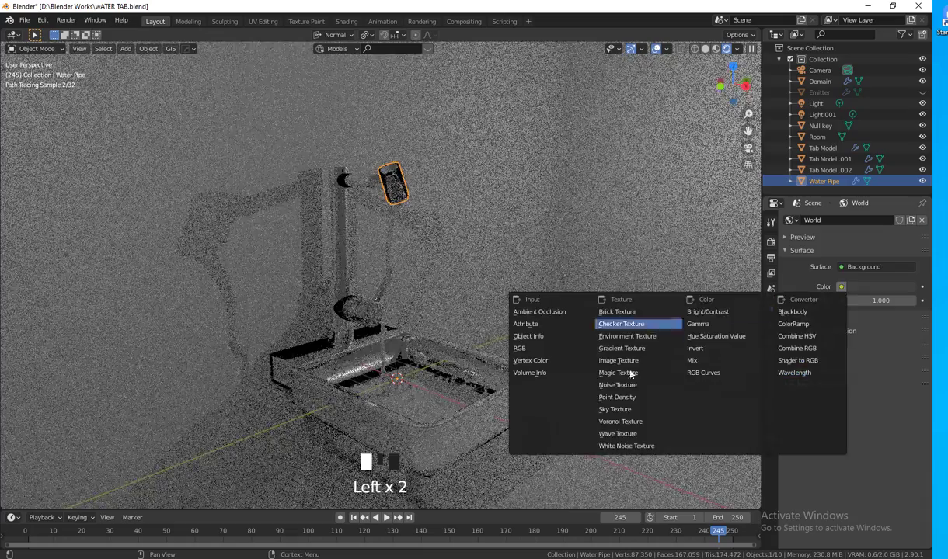
click(633, 337)
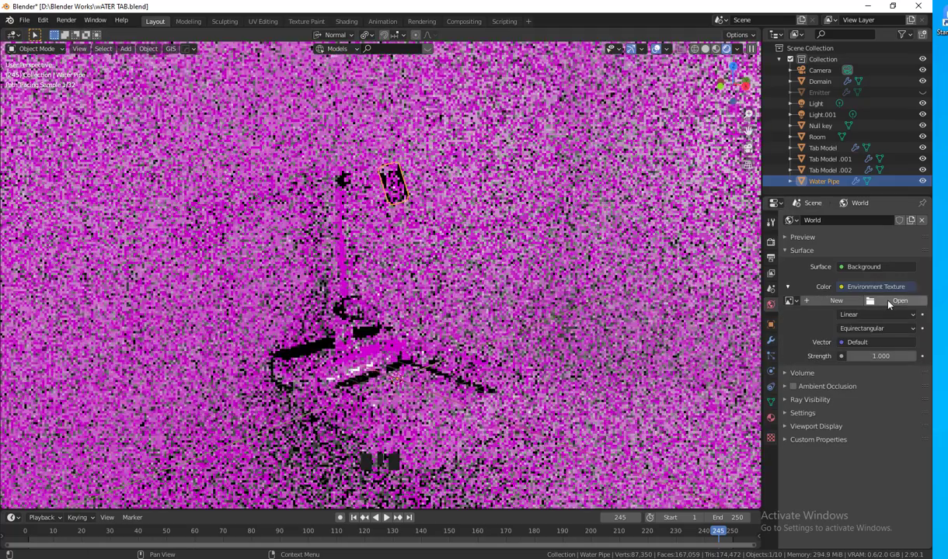
Load concrete_tunnel_2k.hdr from the I:\HDRI\Concrete Tunnel HDRIs folder as the world's environment image
click(889, 301)
key(Escape)
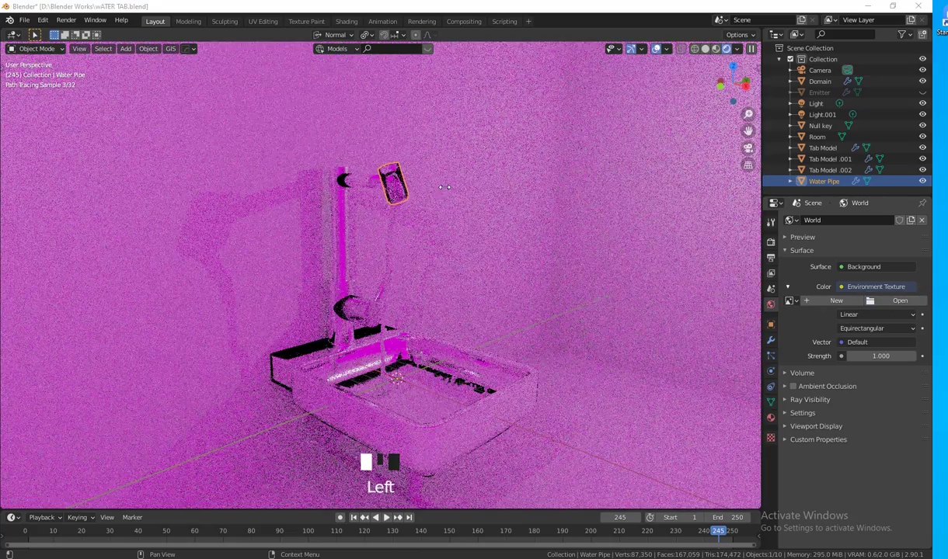
click(426, 322)
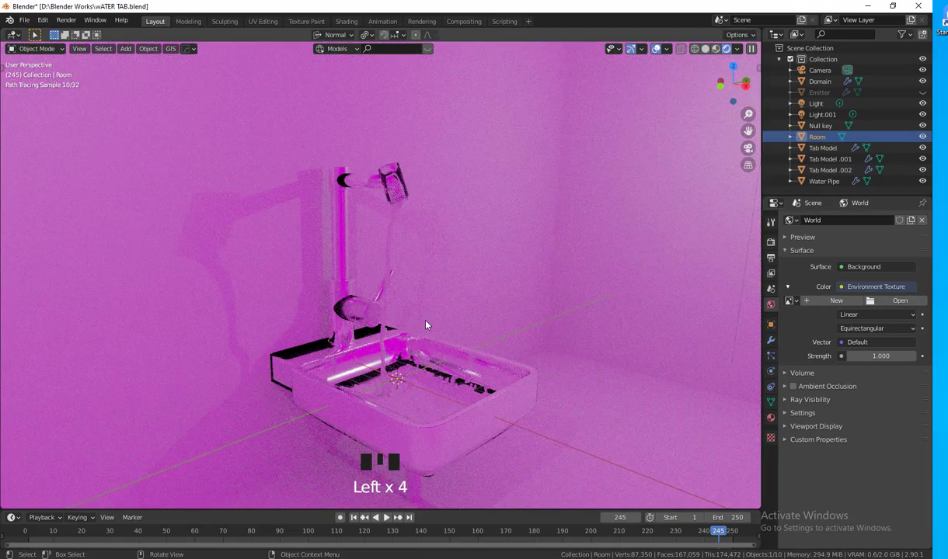
click(900, 301)
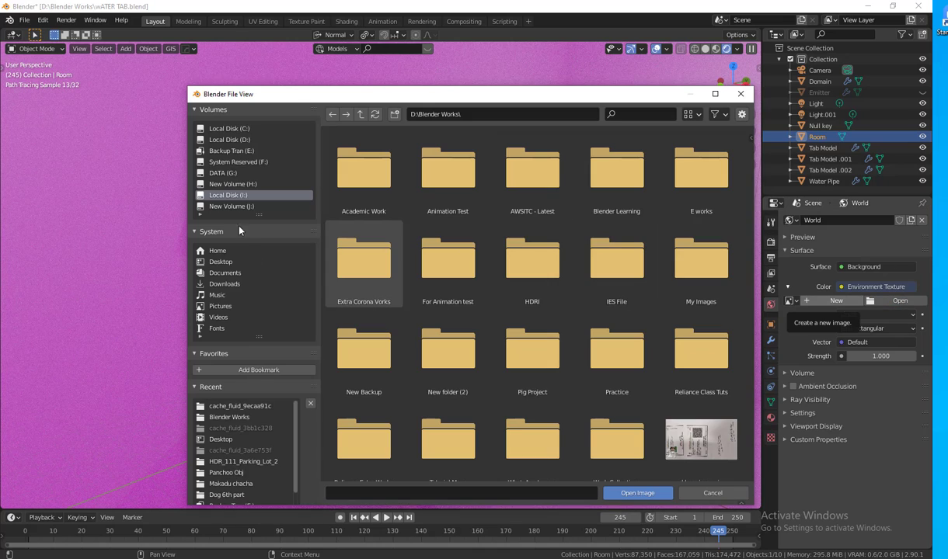
double_click(506, 268)
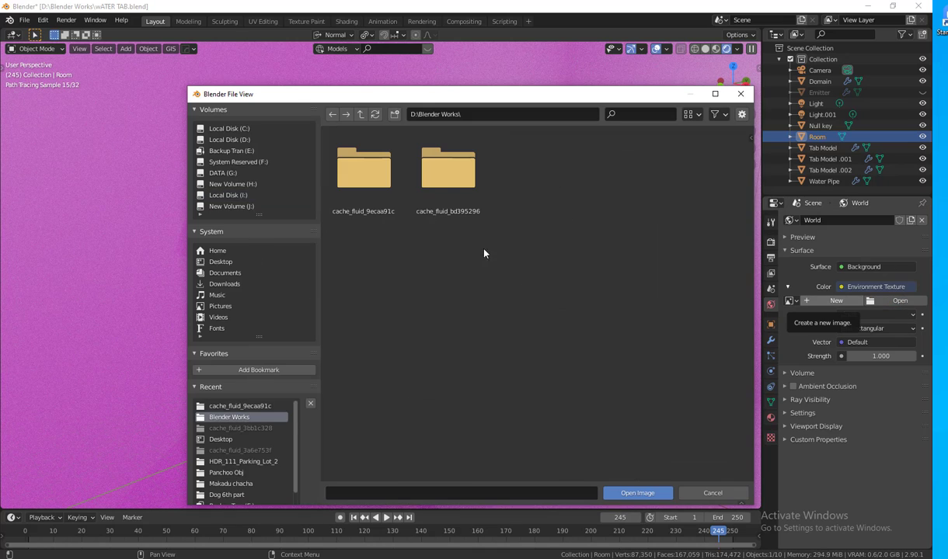
double_click(445, 189)
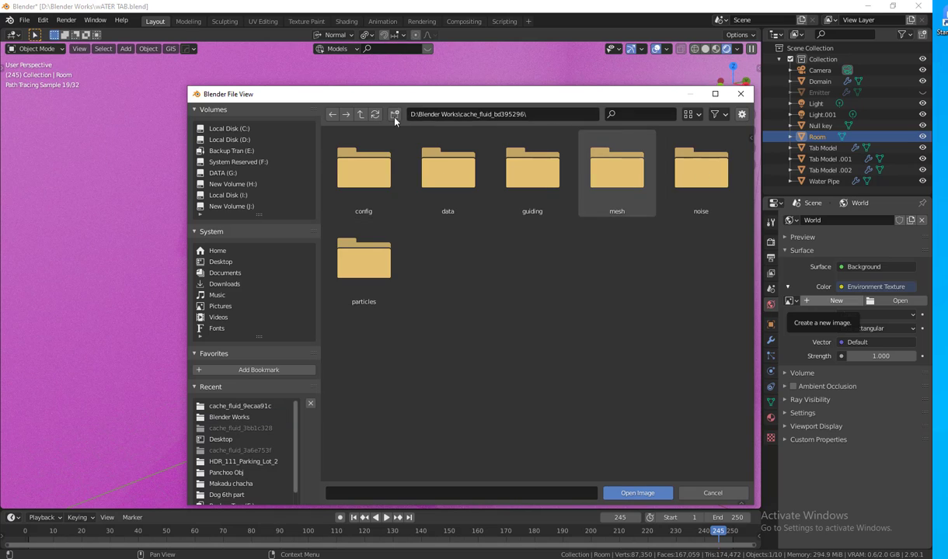
click(360, 114)
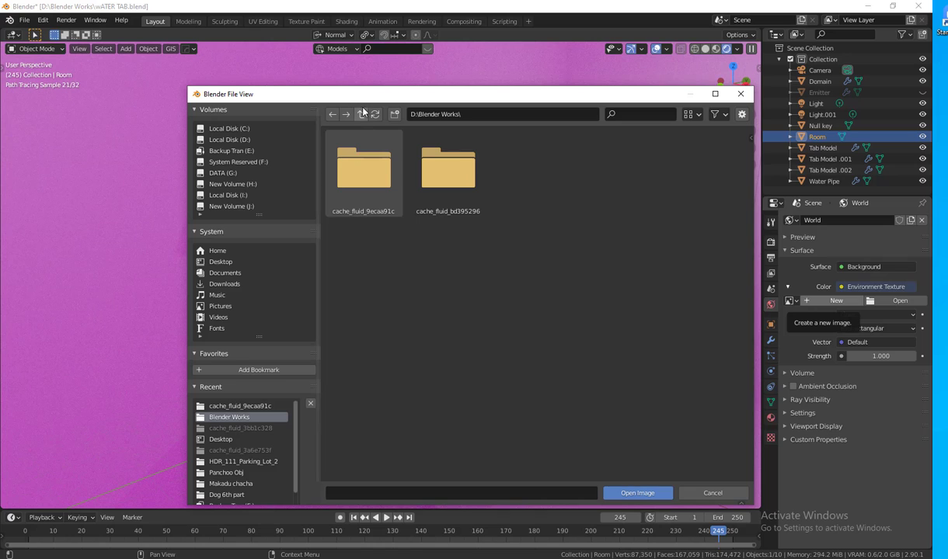
click(359, 115)
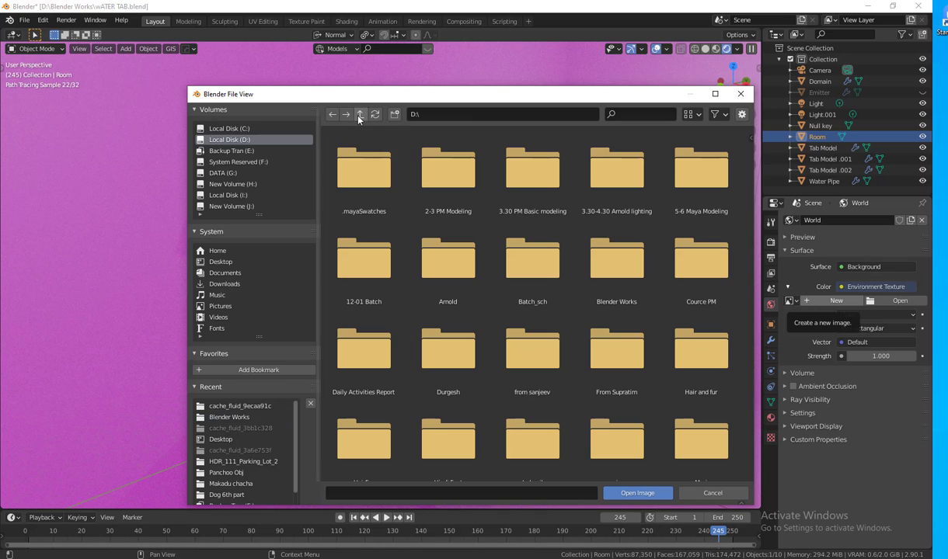
click(233, 195)
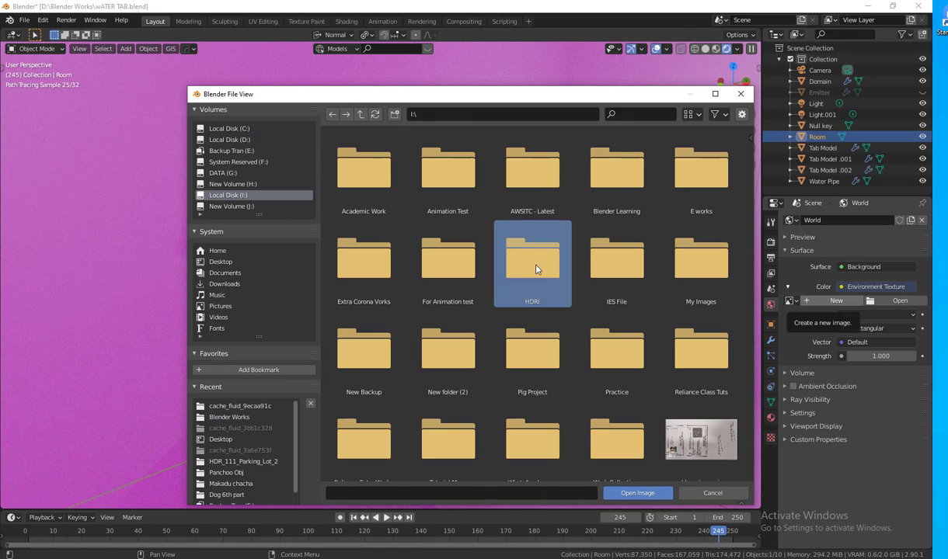
double_click(512, 255)
double_click(365, 172)
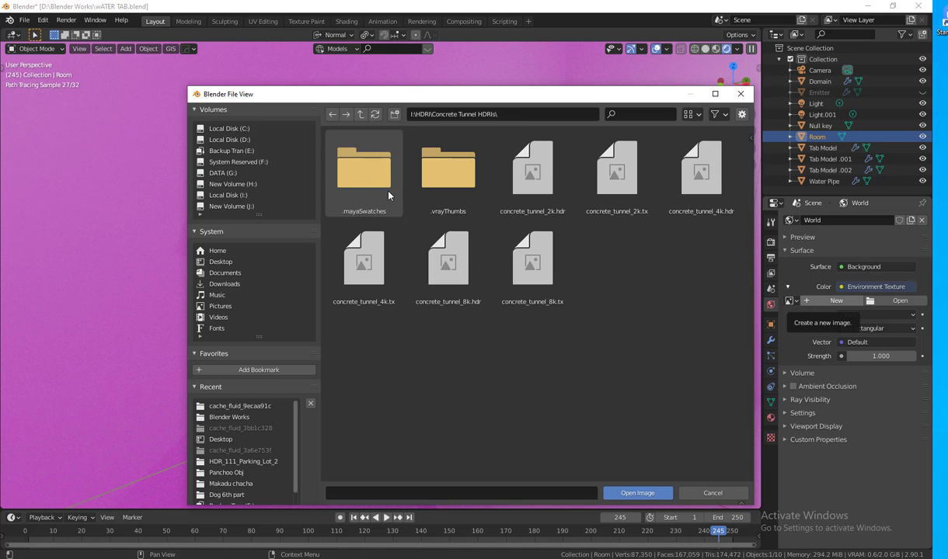
click(550, 180)
double_click(551, 180)
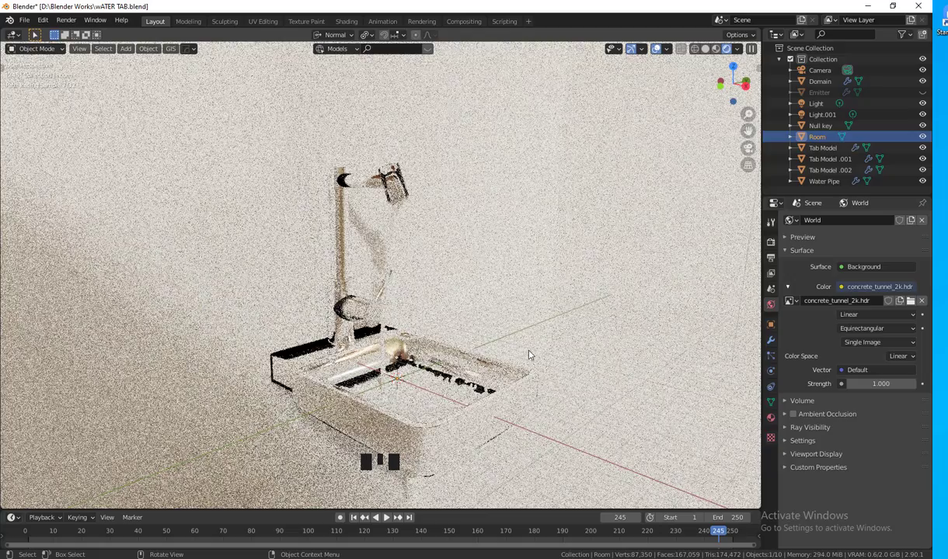
Return the viewport to material preview shading
shift+middle_drag(543, 359, 483, 324)
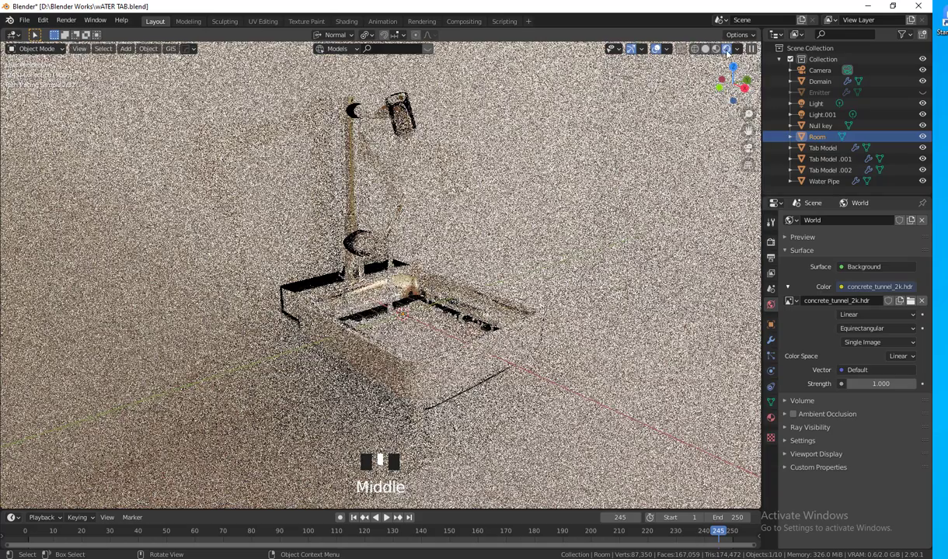
click(715, 48)
shift+middle_drag(549, 420, 492, 353)
Replace the basin's shared material with a new one of its own and set its base color to pure white
click(492, 353)
scroll(529, 354, up, 2)
scroll(529, 353, up, 2)
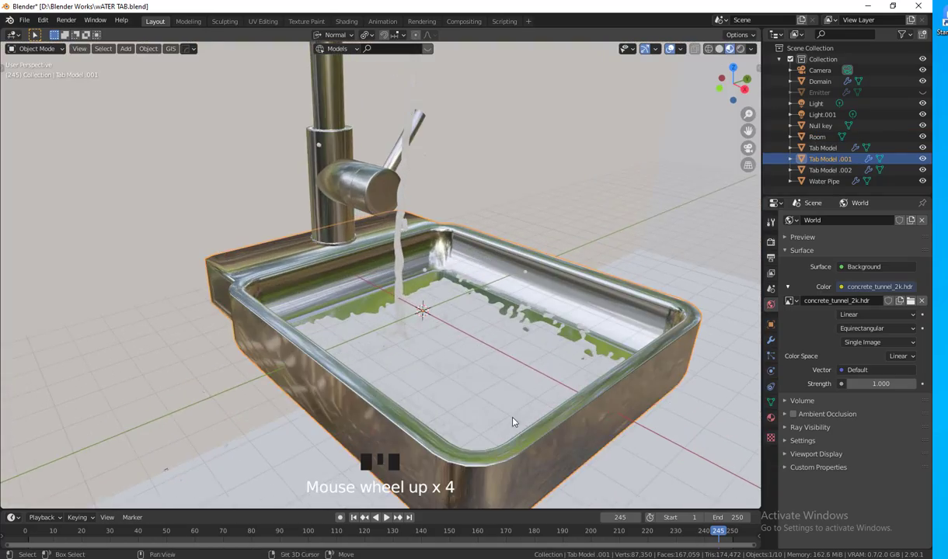
shift+middle_drag(488, 398, 509, 389)
shift+middle_drag(620, 320, 627, 316)
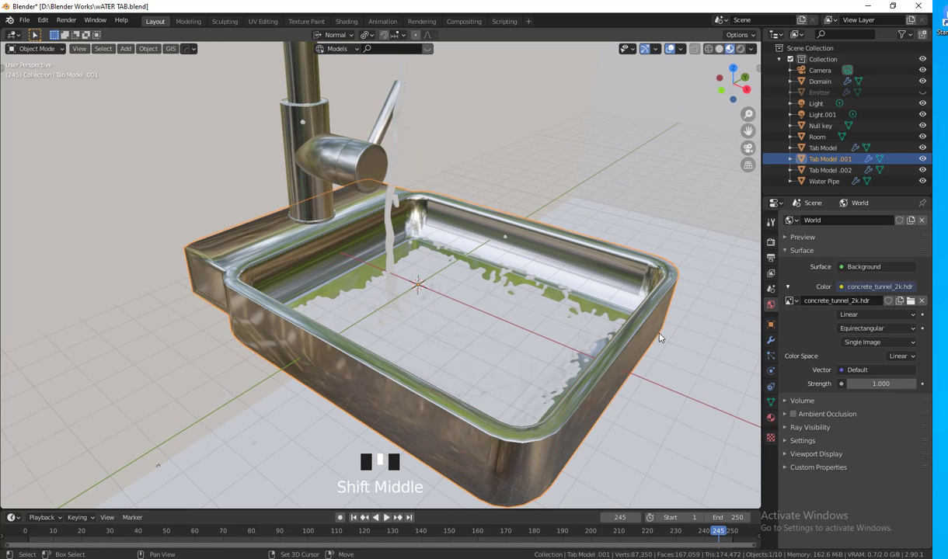
click(771, 417)
click(868, 258)
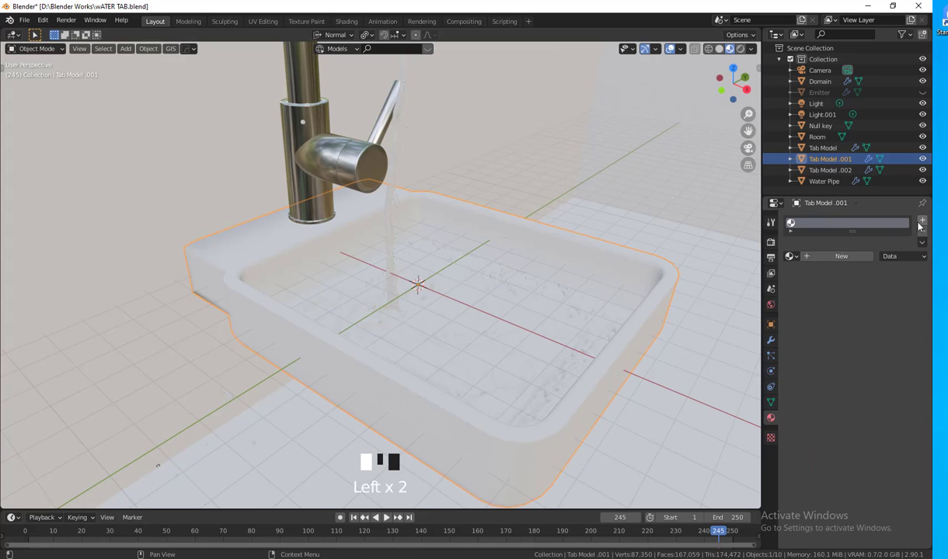
click(842, 262)
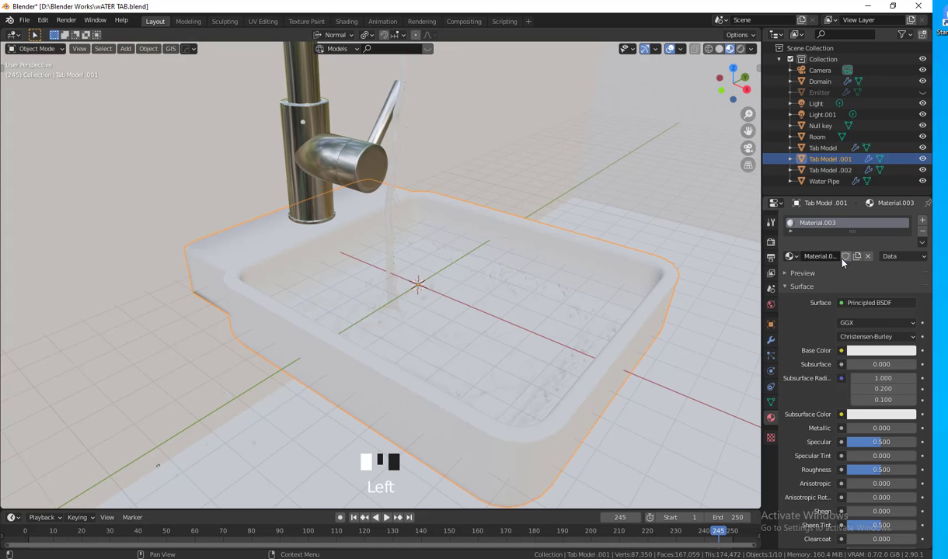
click(869, 354)
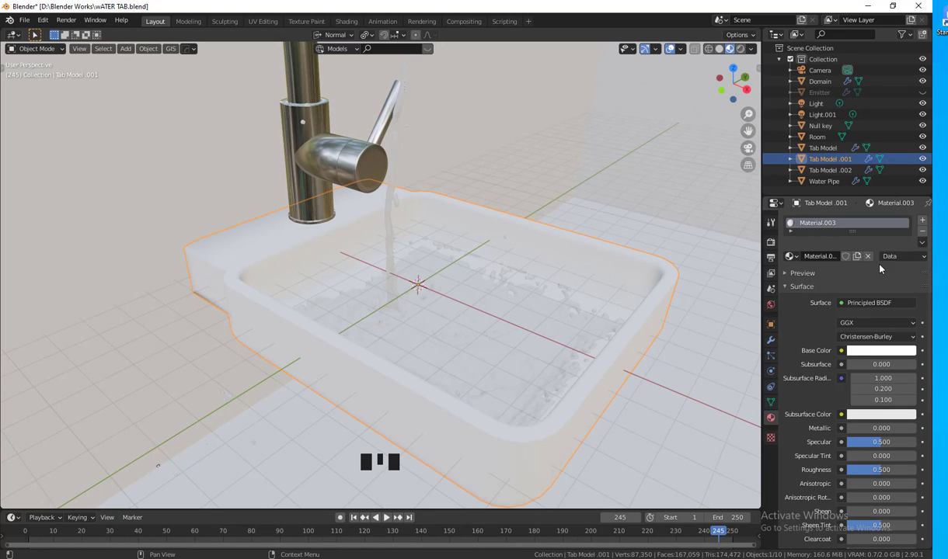
Change the basin material's surface to Glossy BSDF and adjust its roughness
click(867, 303)
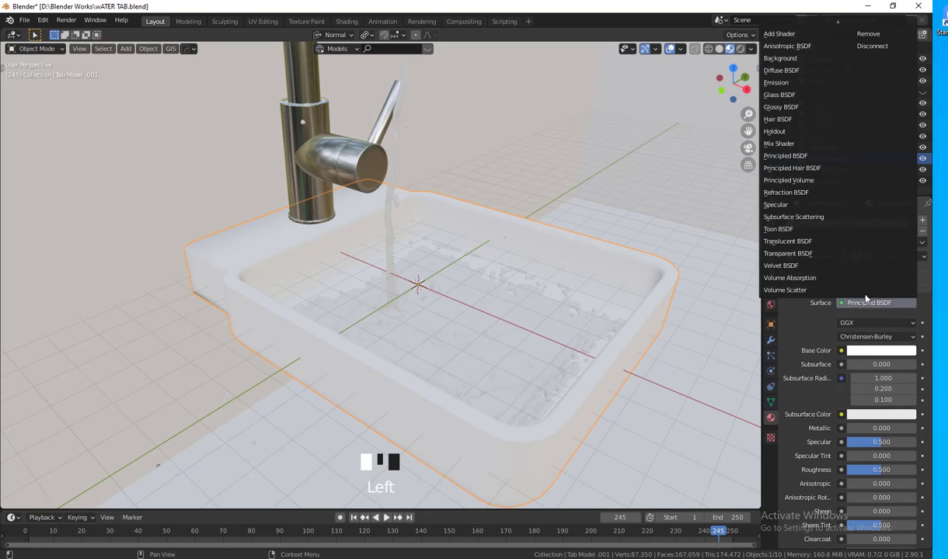
click(793, 108)
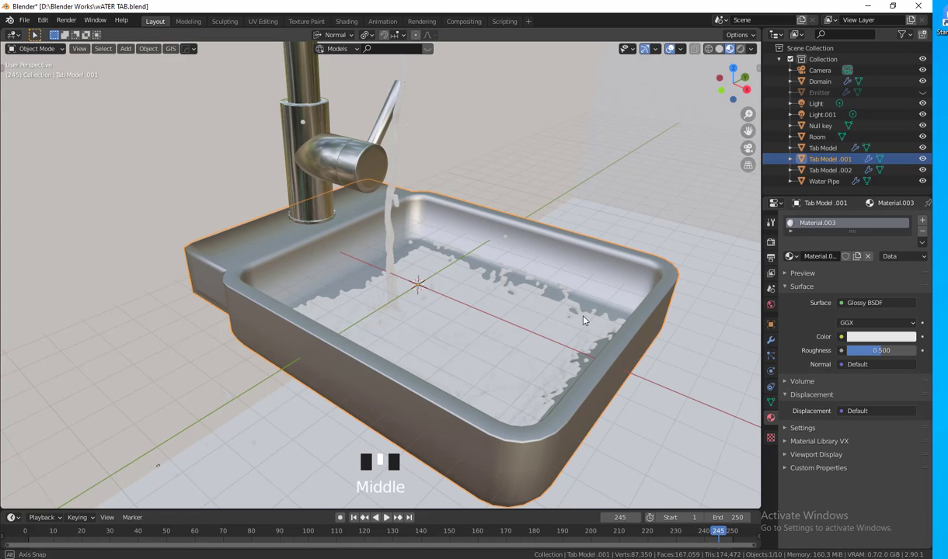
middle_drag(556, 300, 553, 402)
shift+middle_drag(653, 413, 645, 410)
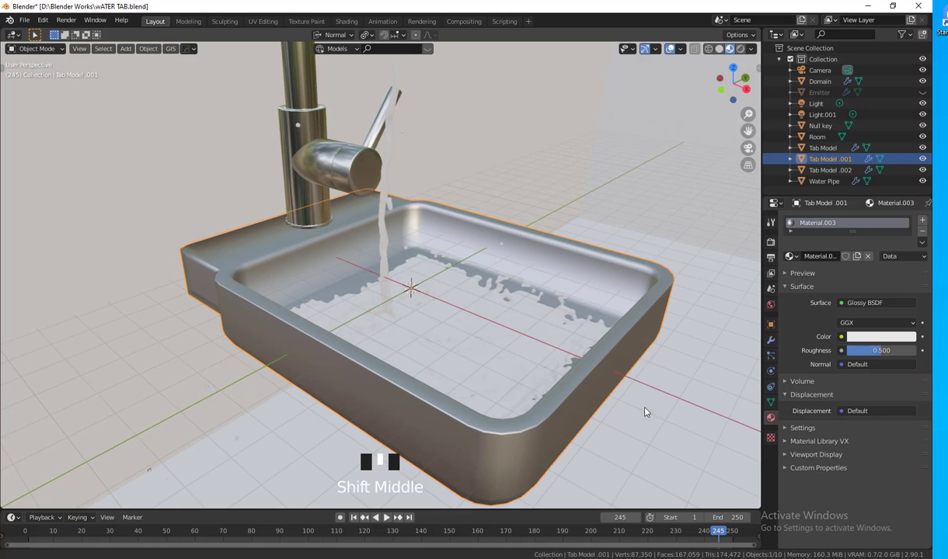
drag(868, 351, 890, 350)
middle_drag(536, 342, 480, 336)
scroll(480, 342, down, 3)
middle_drag(484, 383, 524, 164)
Give the room a new material and set its base color to a muted green with HSV 0.233, 0.255, 0.660
click(562, 300)
middle_drag(562, 301, 592, 313)
scroll(573, 360, down, 15)
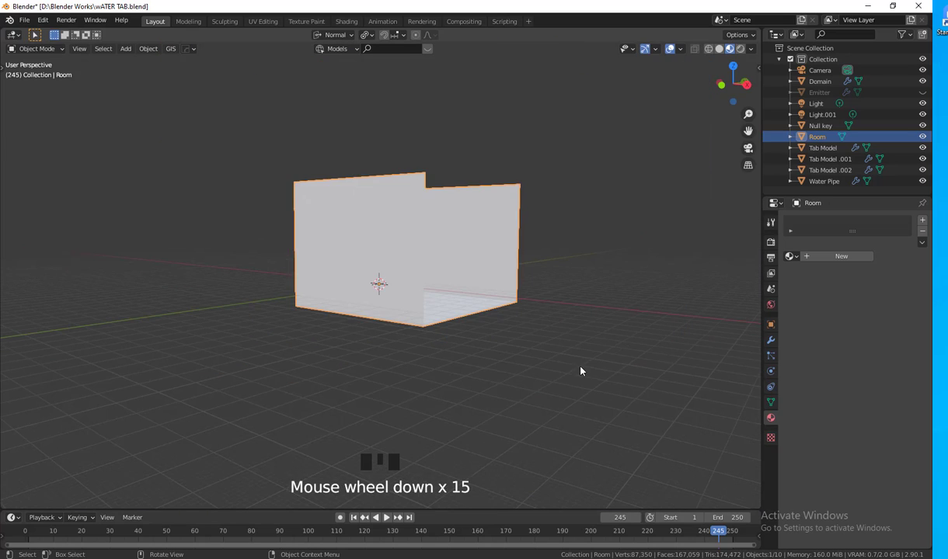
click(576, 361)
click(458, 209)
scroll(576, 293, up, 4)
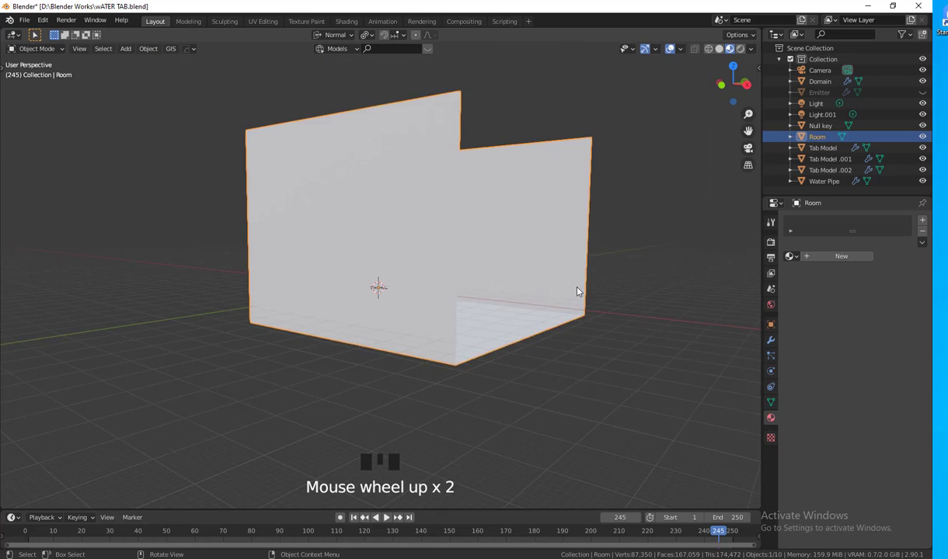
shift+middle_drag(569, 304, 530, 335)
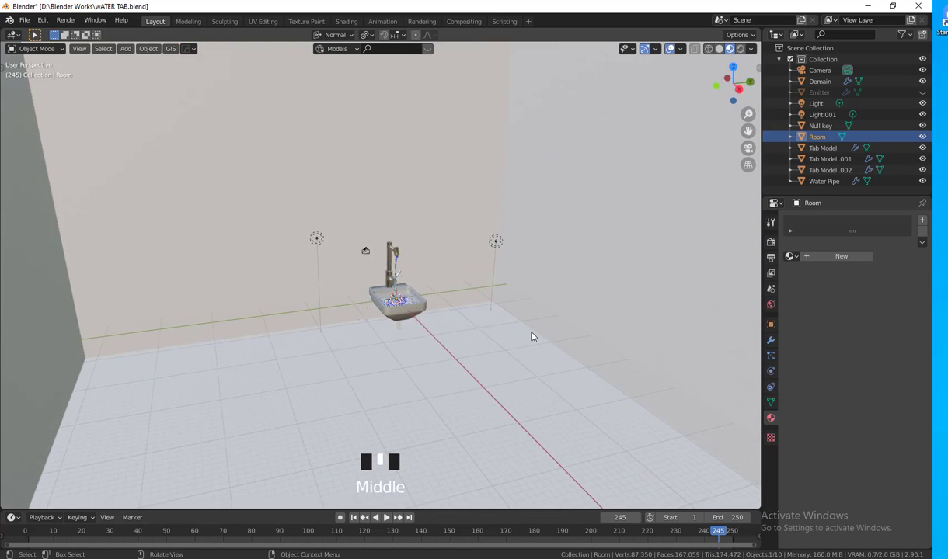
scroll(492, 376, up, 5)
middle_drag(492, 377, 547, 307)
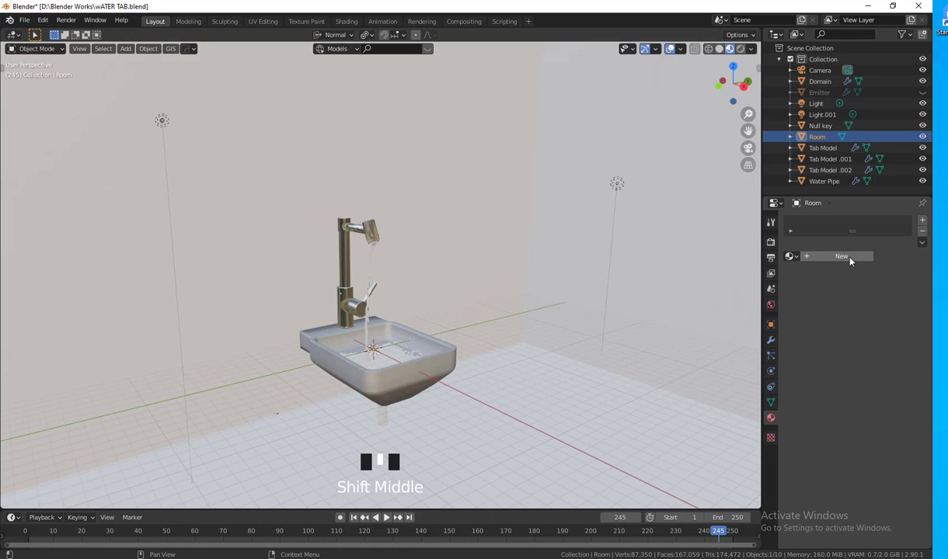
click(846, 258)
click(871, 351)
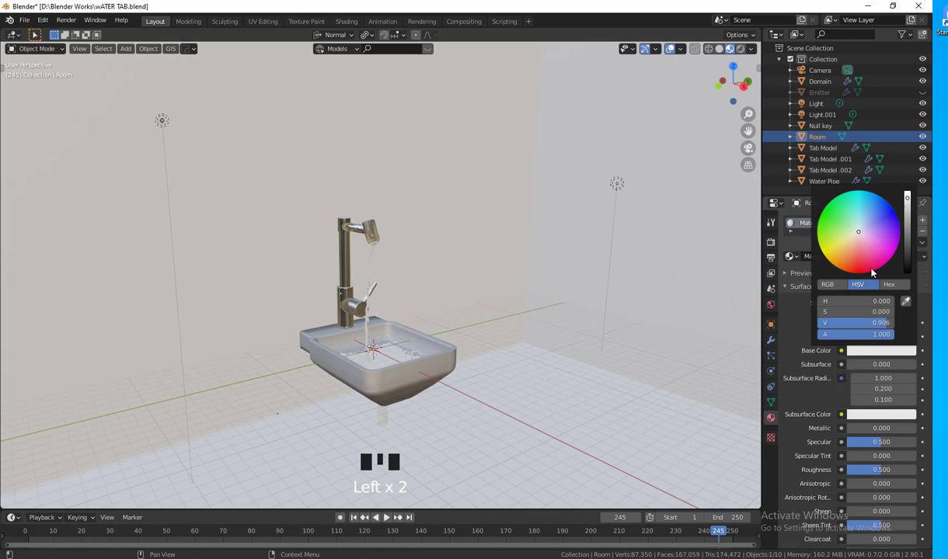
drag(906, 204, 848, 233)
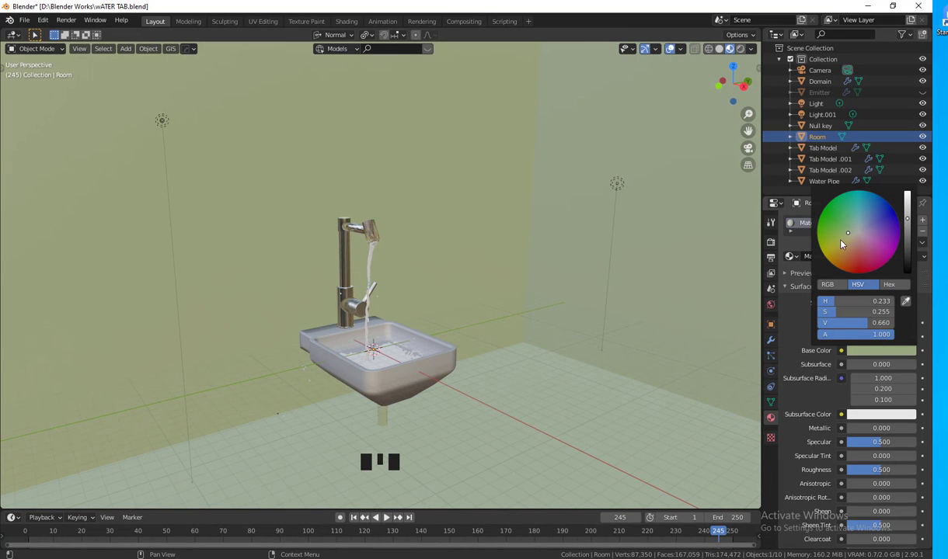
Create a new material for the water domain and change its surface to Glass BSDF
middle_drag(575, 373, 556, 389)
scroll(490, 416, up, 4)
middle_drag(491, 417, 363, 216)
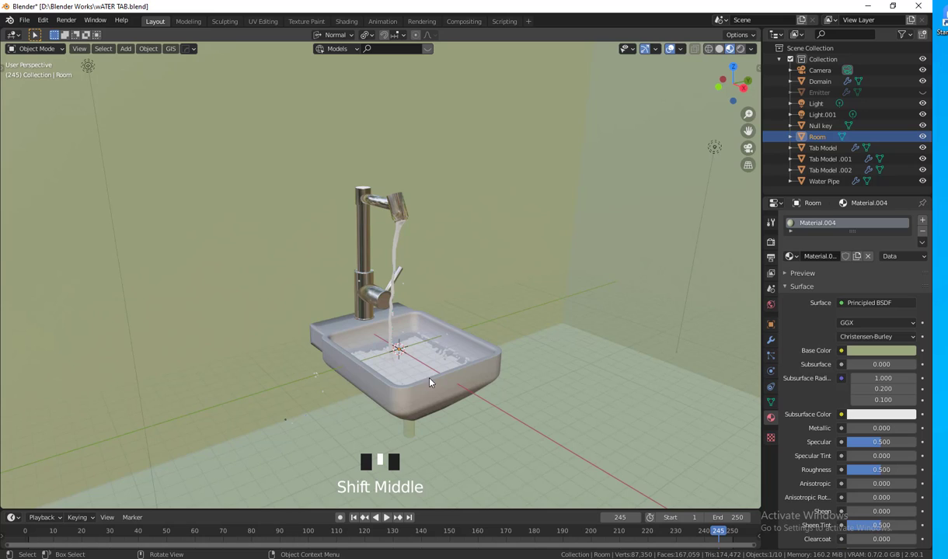
scroll(417, 355, up, 2)
shift+middle_drag(417, 355, 390, 181)
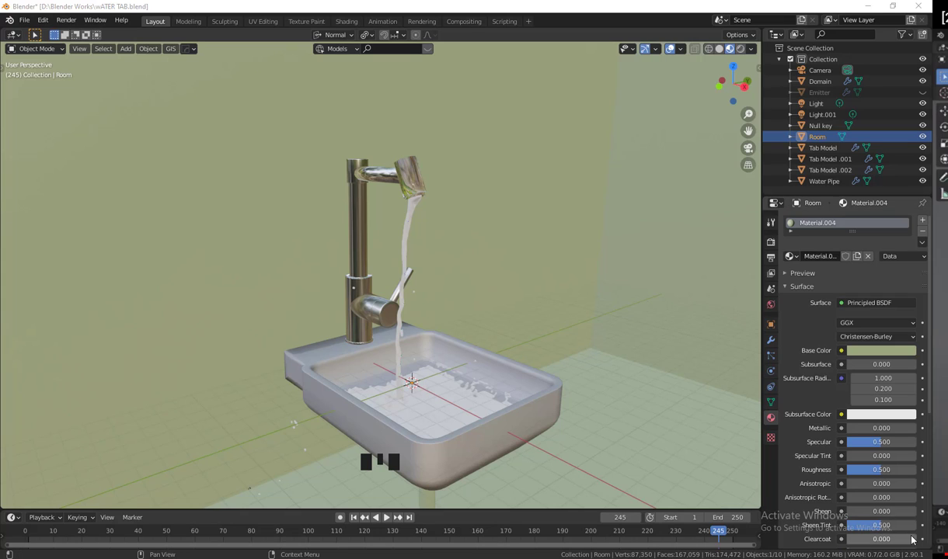
middle_click(570, 447)
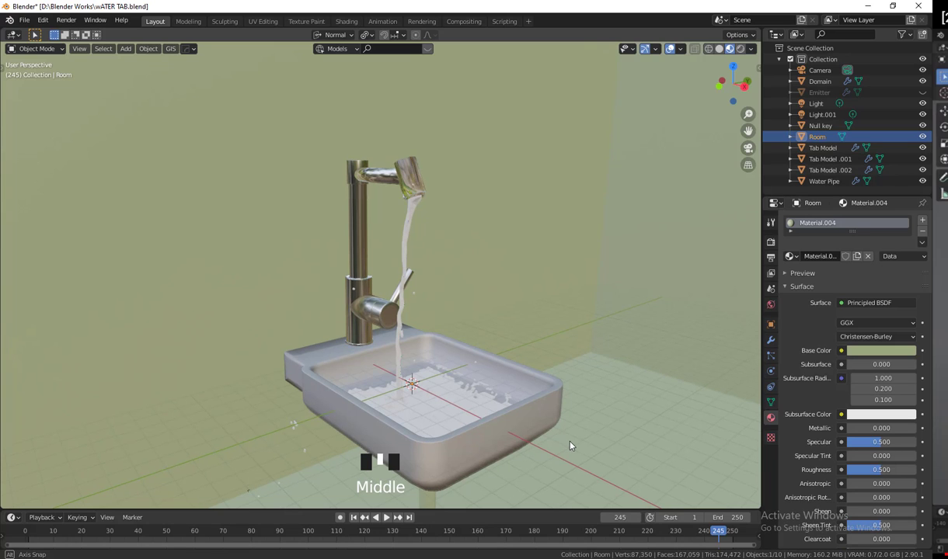
click(403, 246)
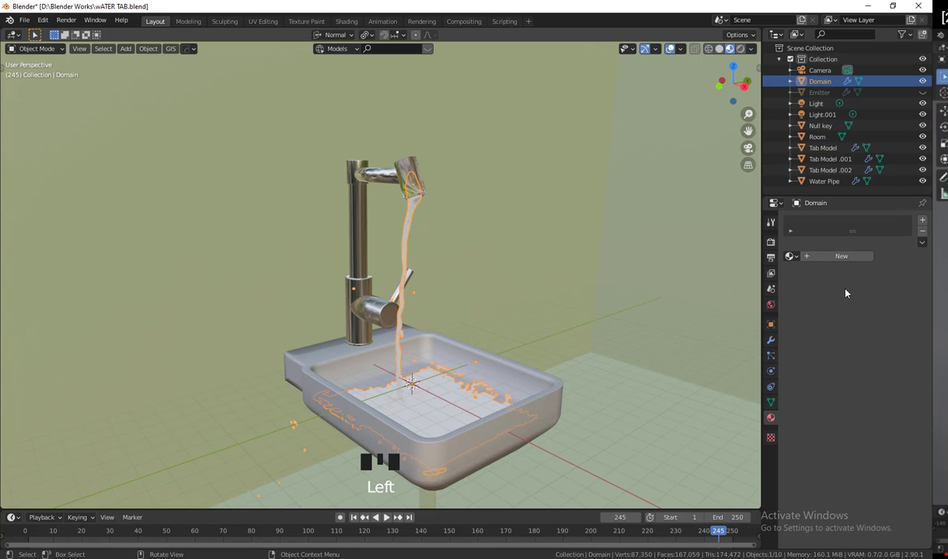
click(841, 257)
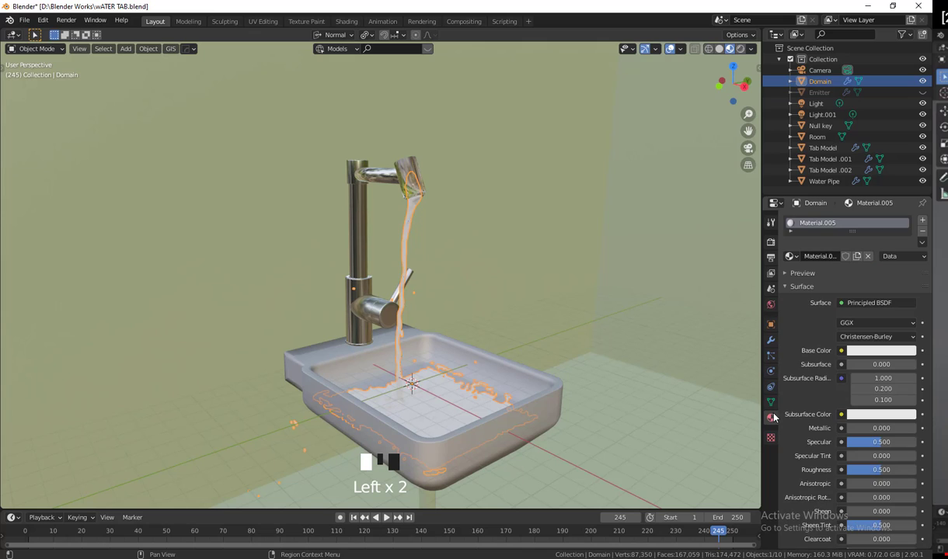
click(862, 303)
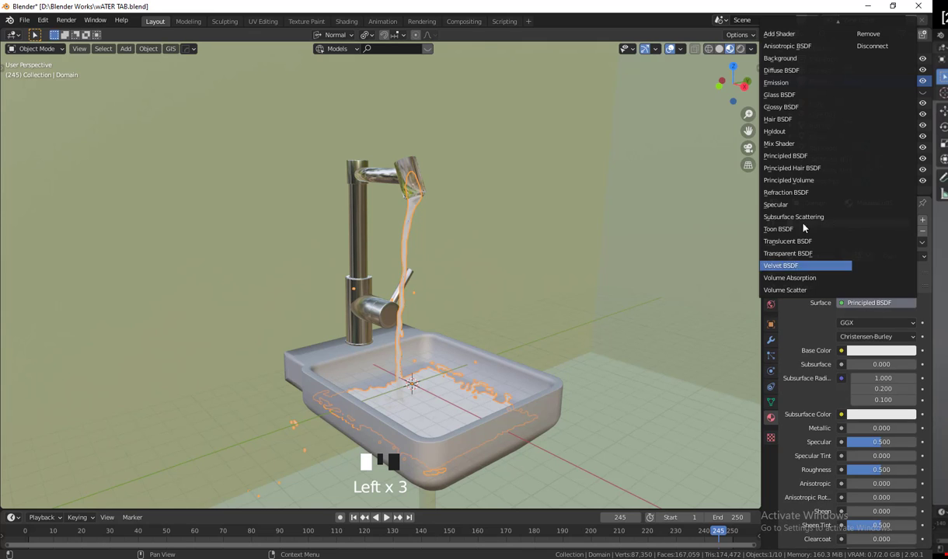
click(793, 95)
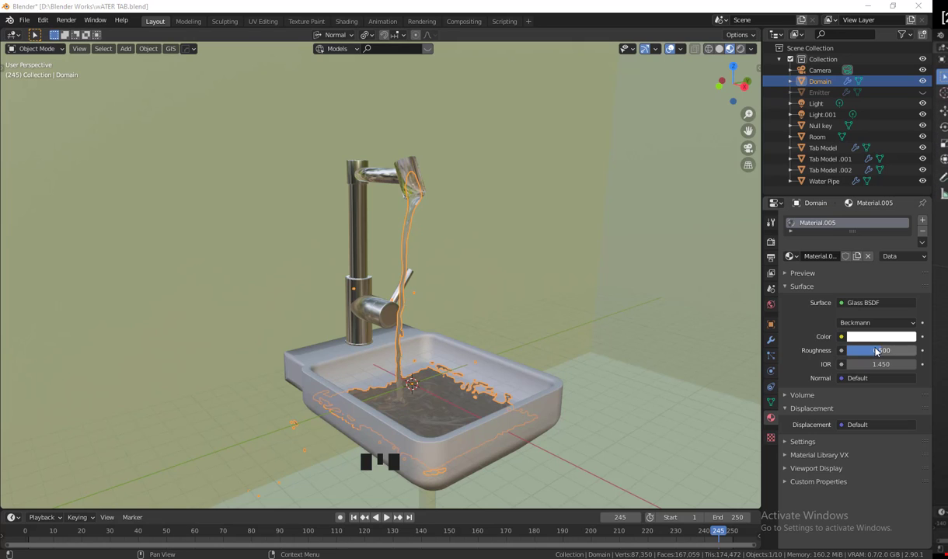
Set the water's glass material to a roughness of 0 and an IOR of 1.333
drag(877, 352, 843, 352)
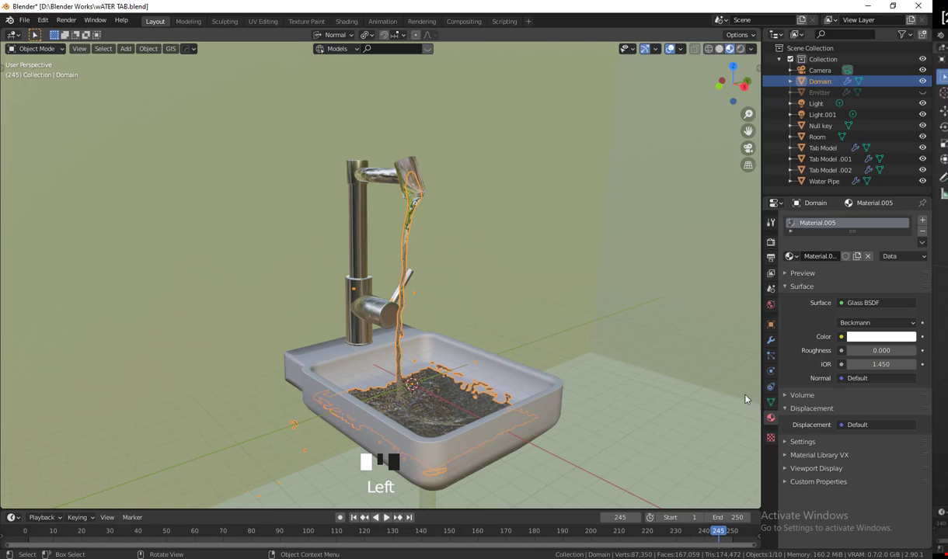
double_click(862, 364)
text(1)
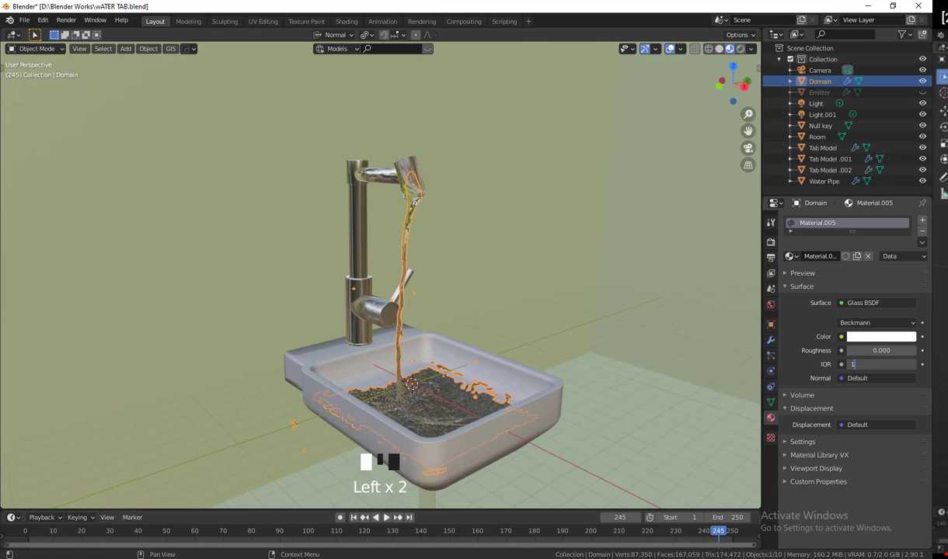
text(.333)
key(Return)
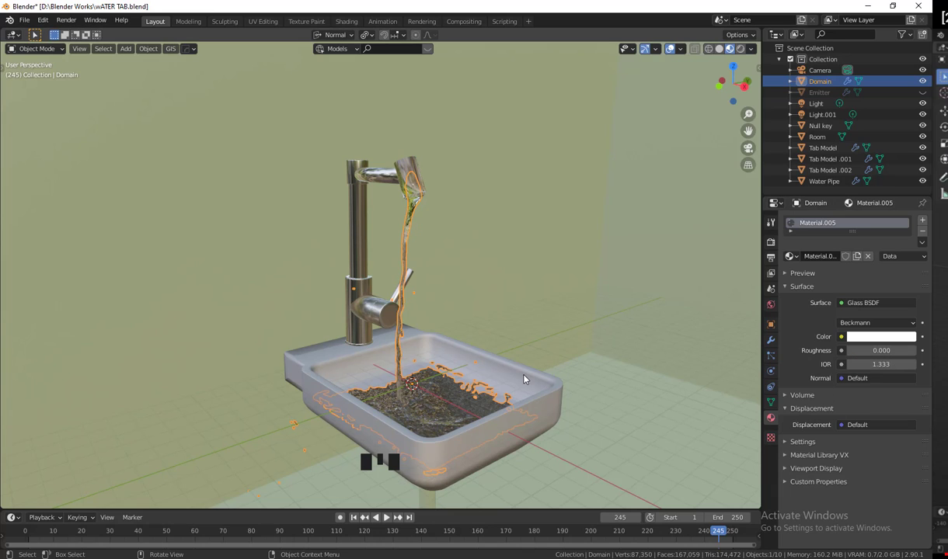
Tint the water's glass color from white to a very pale mint green
middle_drag(507, 367, 520, 379)
scroll(520, 379, up, 7)
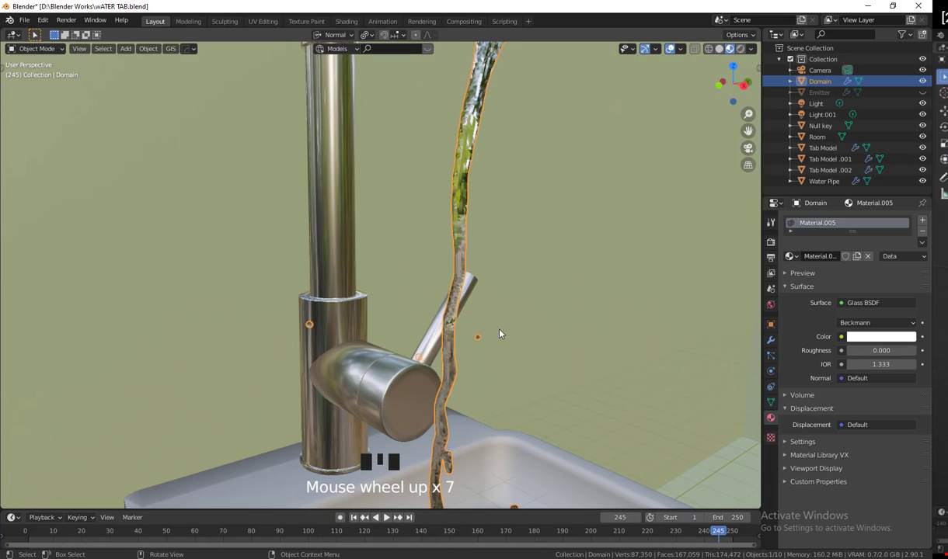
scroll(497, 459, down, 3)
shift+middle_drag(501, 466, 508, 353)
scroll(514, 412, down, 3)
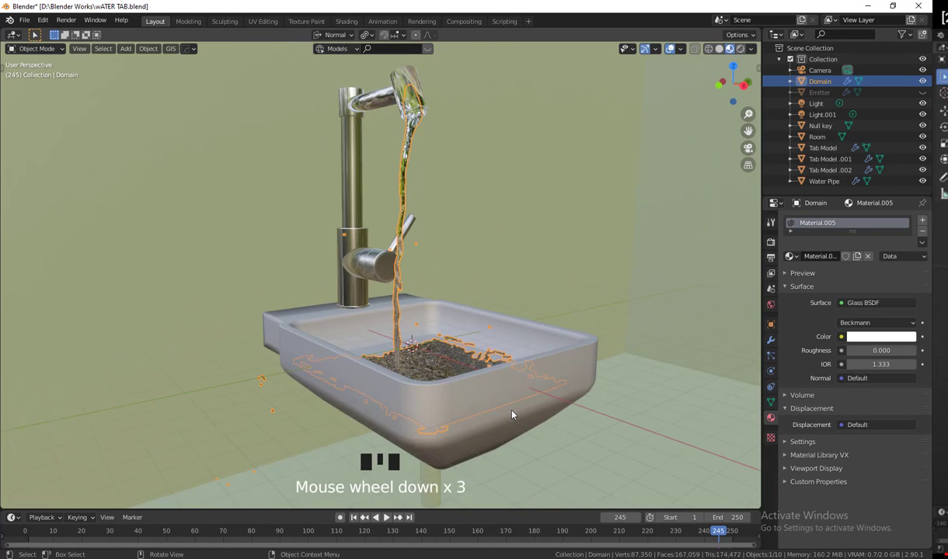
mouse_move(514, 412)
shift+middle_down()
mouse_move(505, 446)
mouse_move(520, 439)
mouse_move(518, 425)
shift+middle_up()
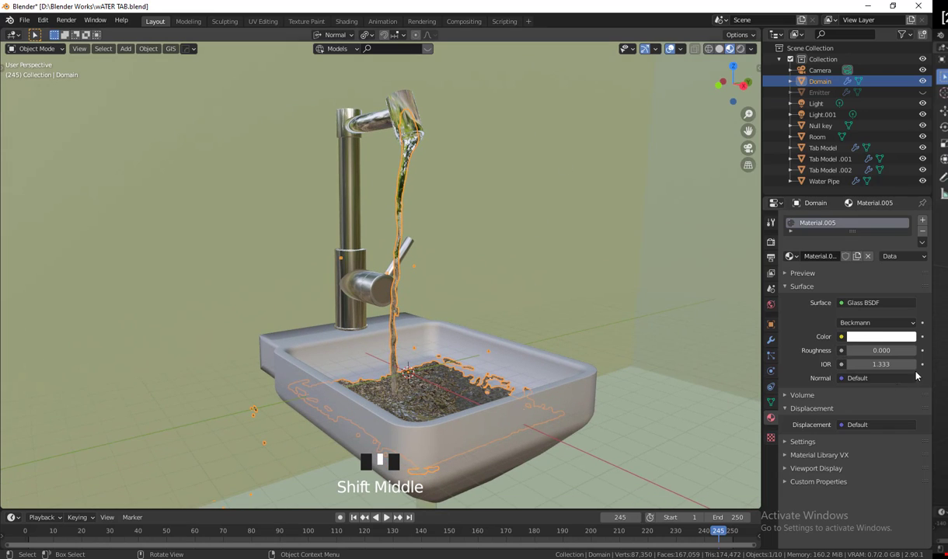
click(885, 336)
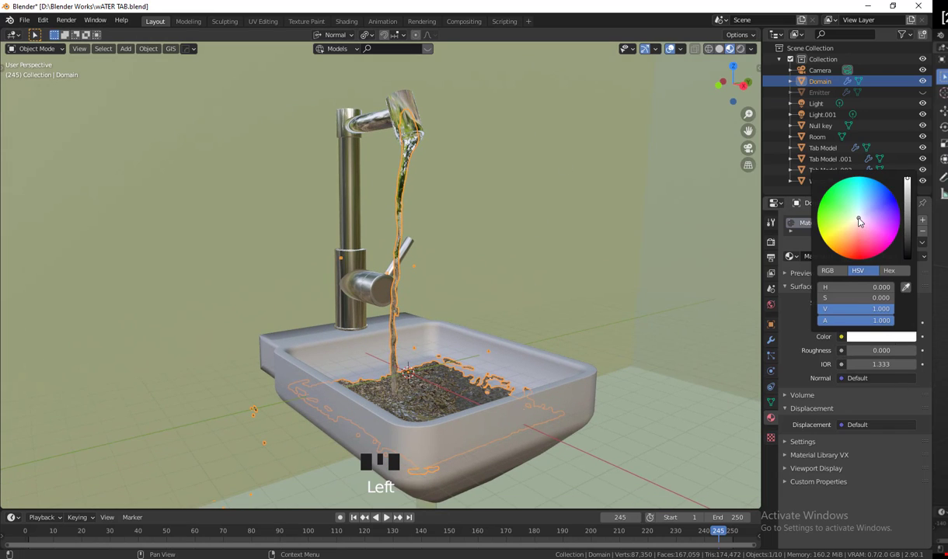
click(857, 217)
drag(857, 218, 855, 216)
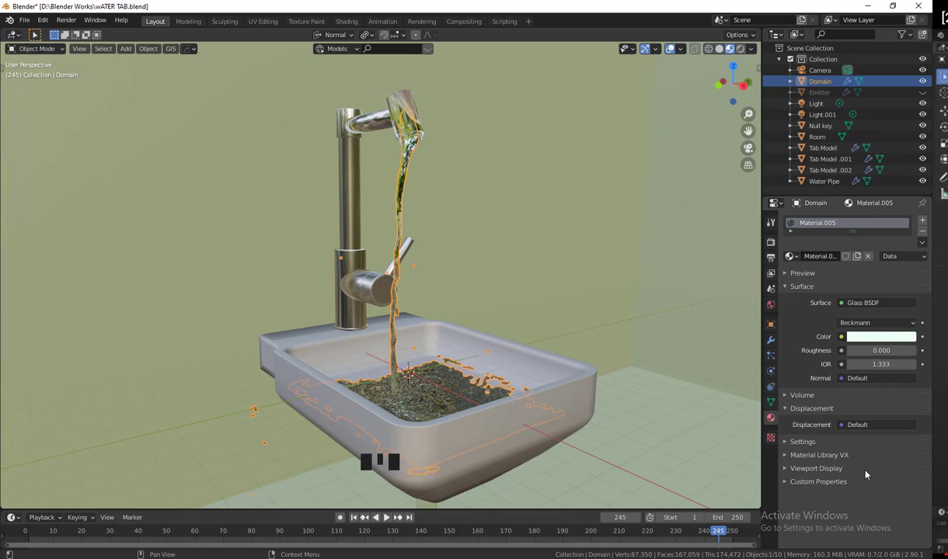
Switch the viewport to rendered shading through the camera, render frame 245 as a still image and close the result
click(740, 48)
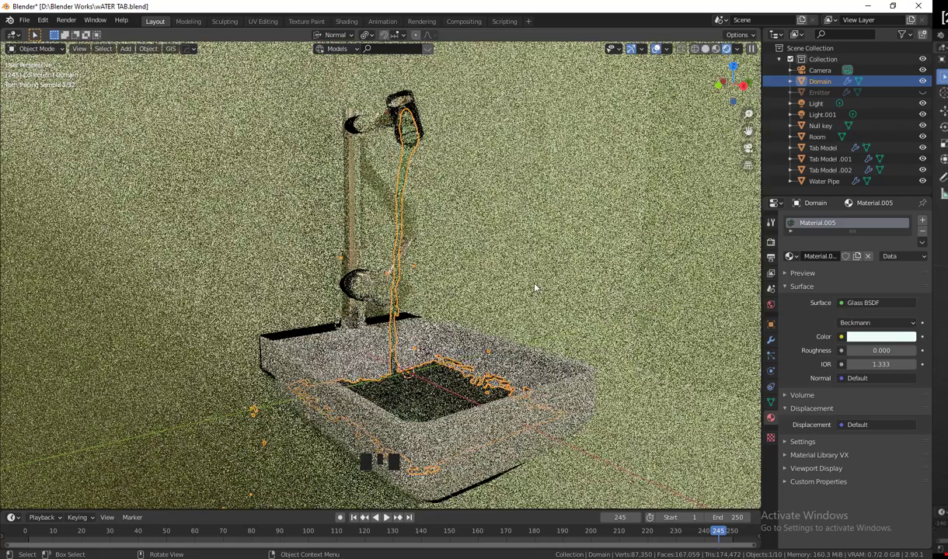
key(KP_0)
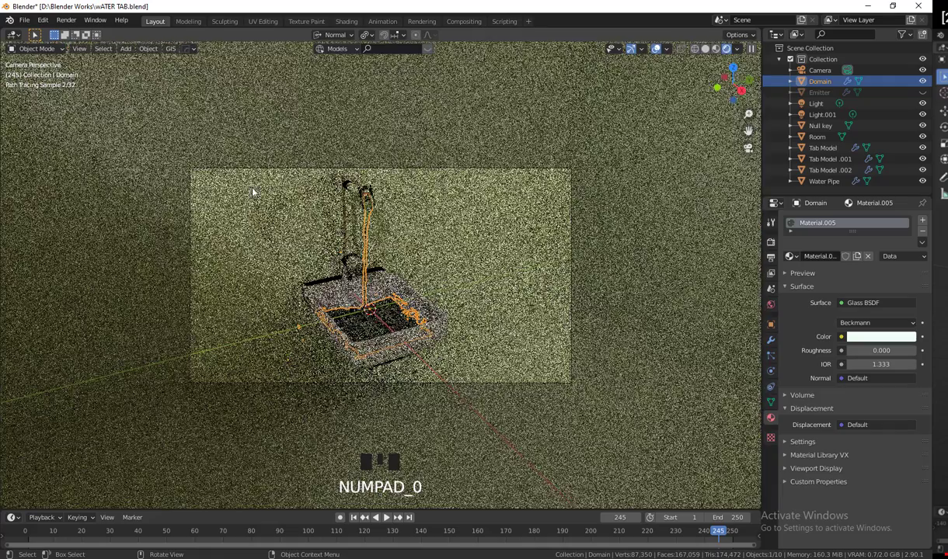
click(66, 19)
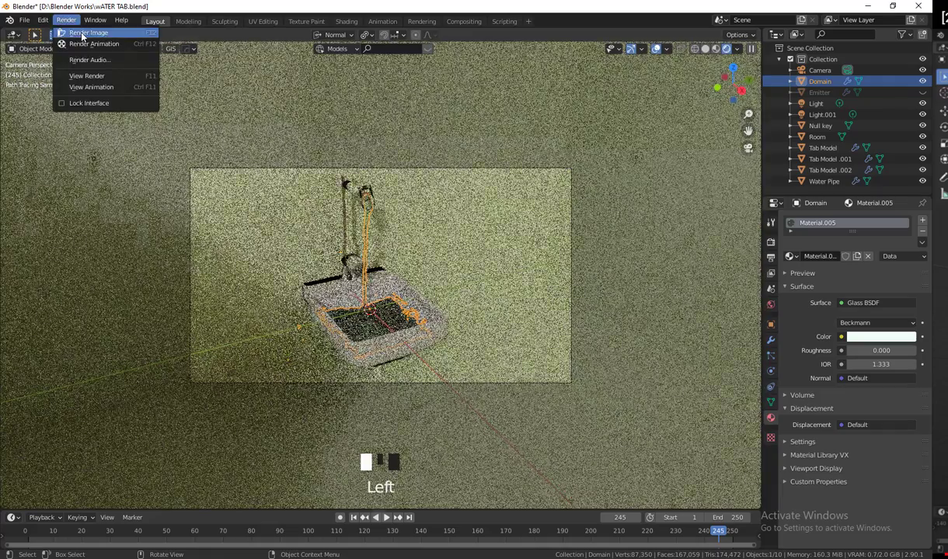
click(87, 33)
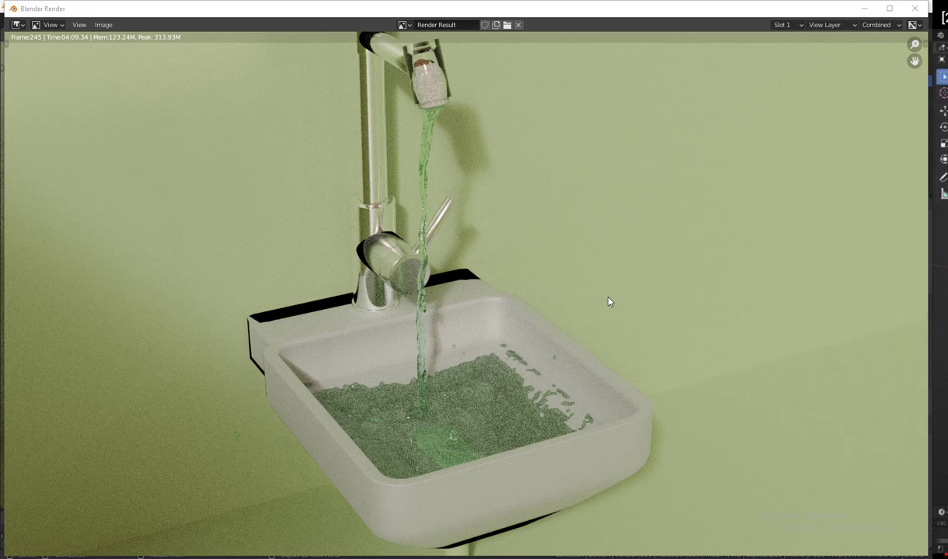
click(915, 8)
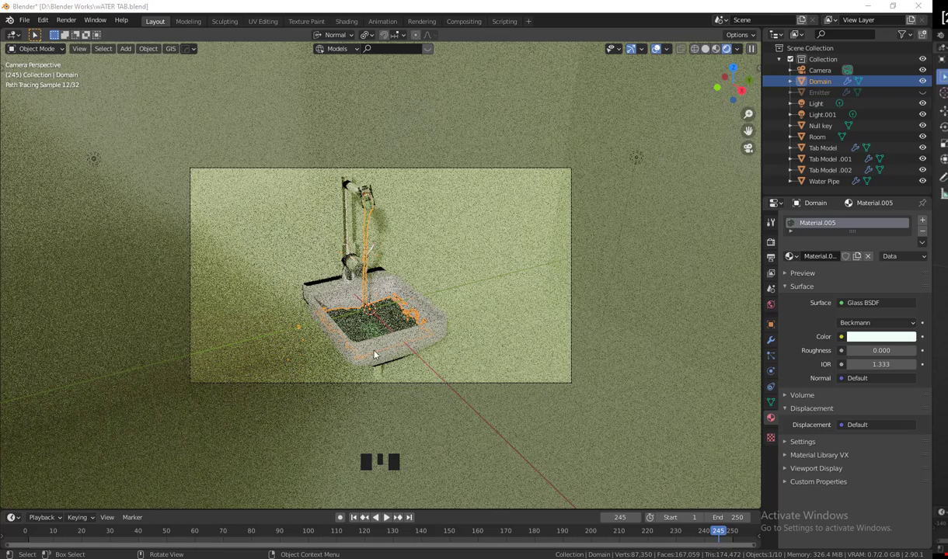
Change the Cycles render device to GPU Compute
click(770, 241)
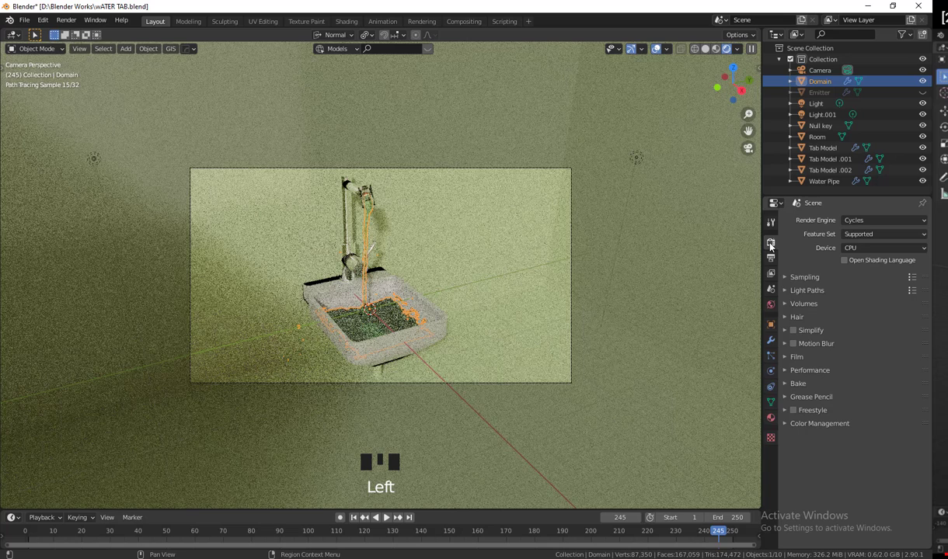
click(863, 247)
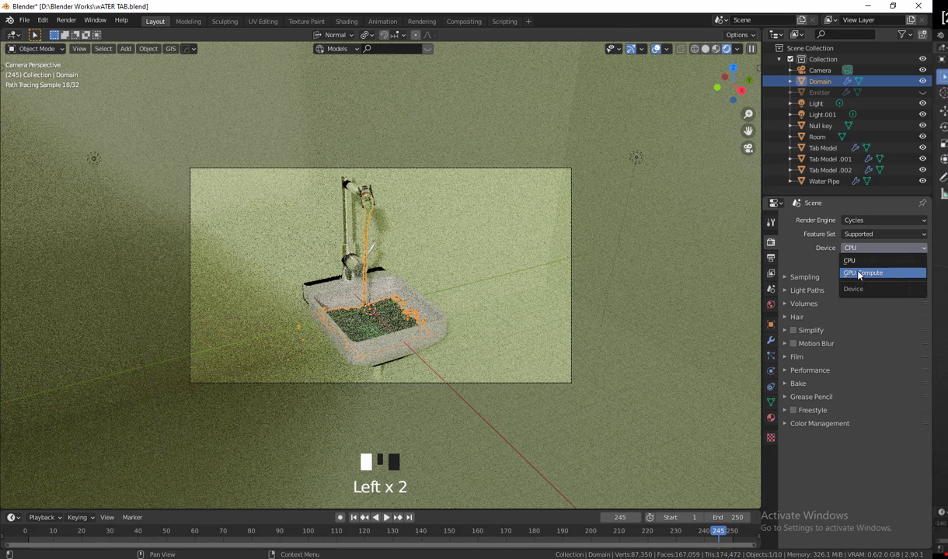
click(860, 275)
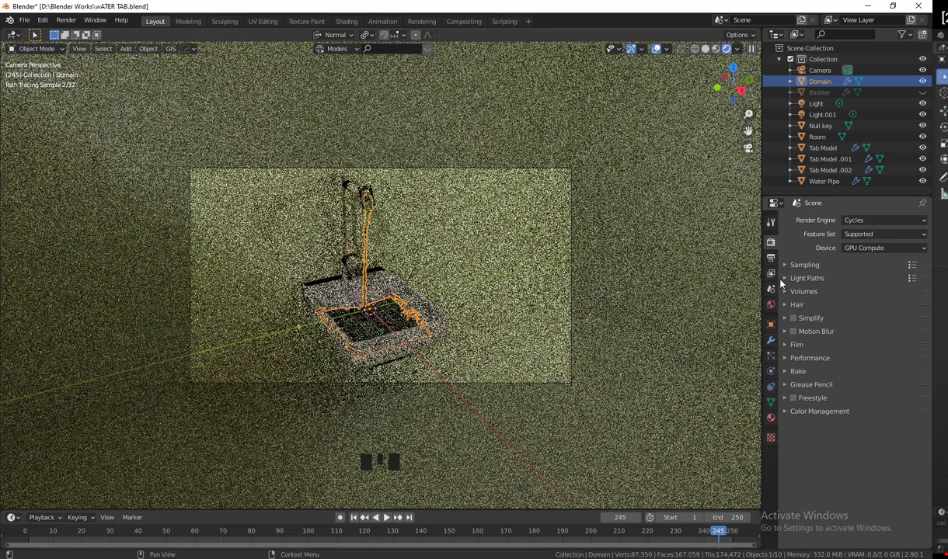
Set the render sample count to 256 in the Cycles sampling settings
click(800, 265)
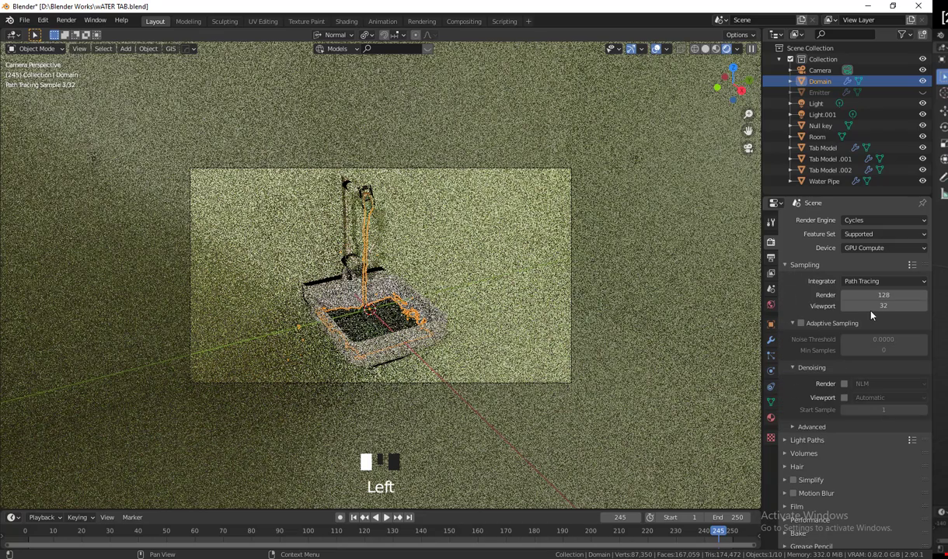
click(931, 306)
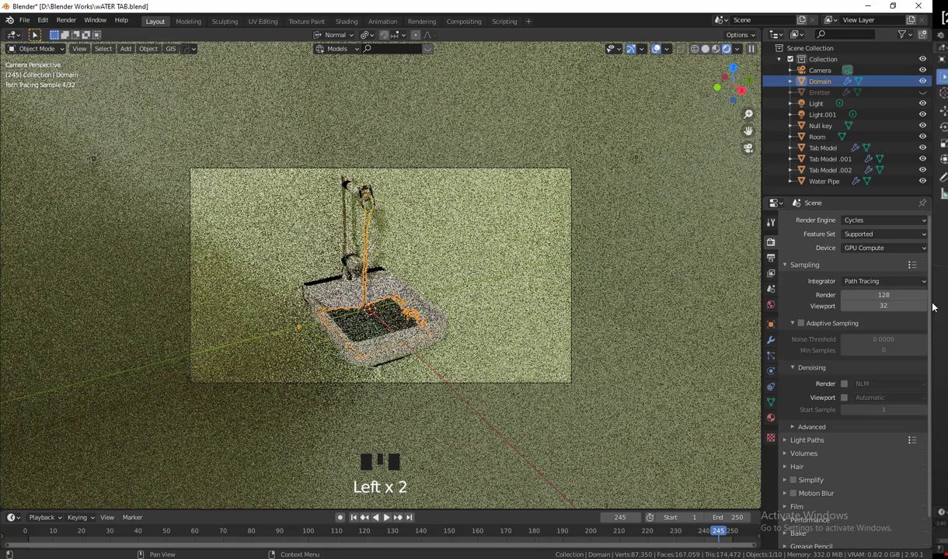
click(869, 293)
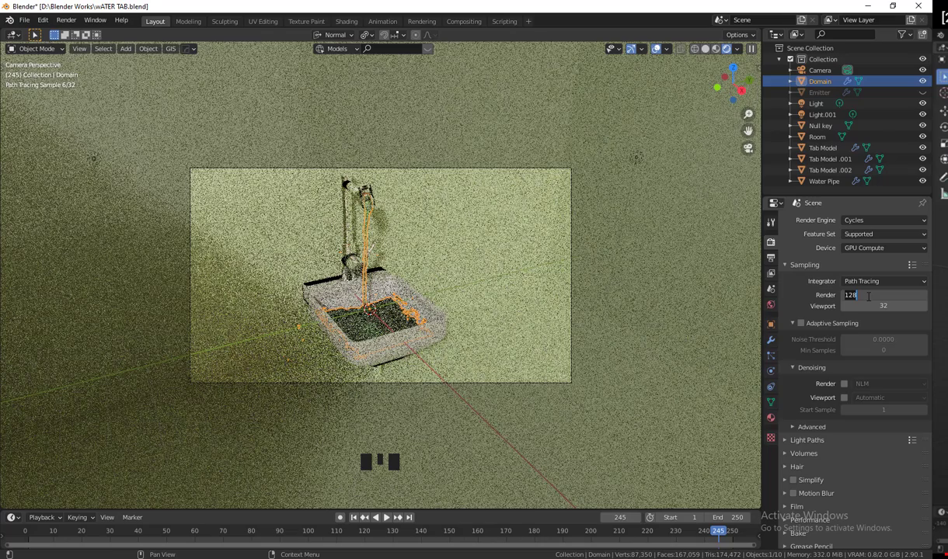
text(25)
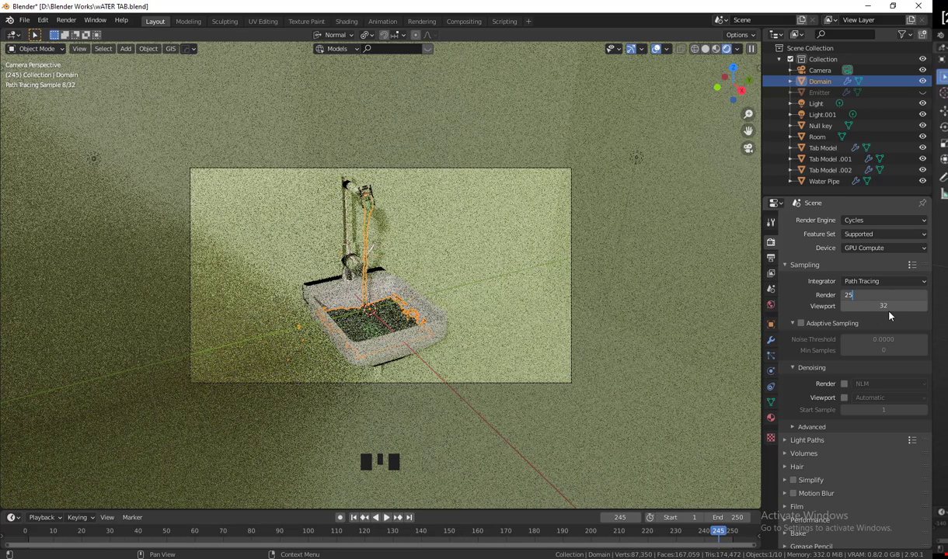
text(6)
key(Return)
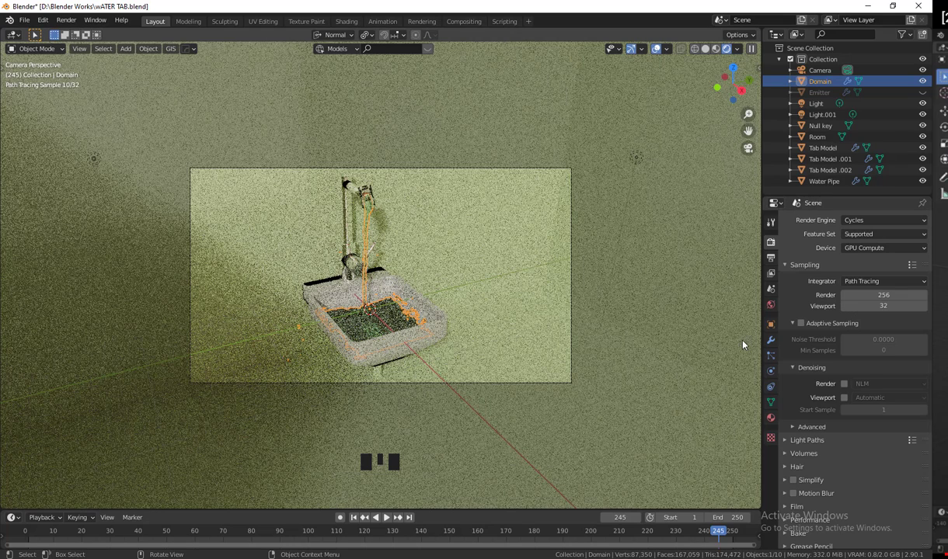
Enable adaptive sampling and turn on NLM denoising for the final render
click(801, 324)
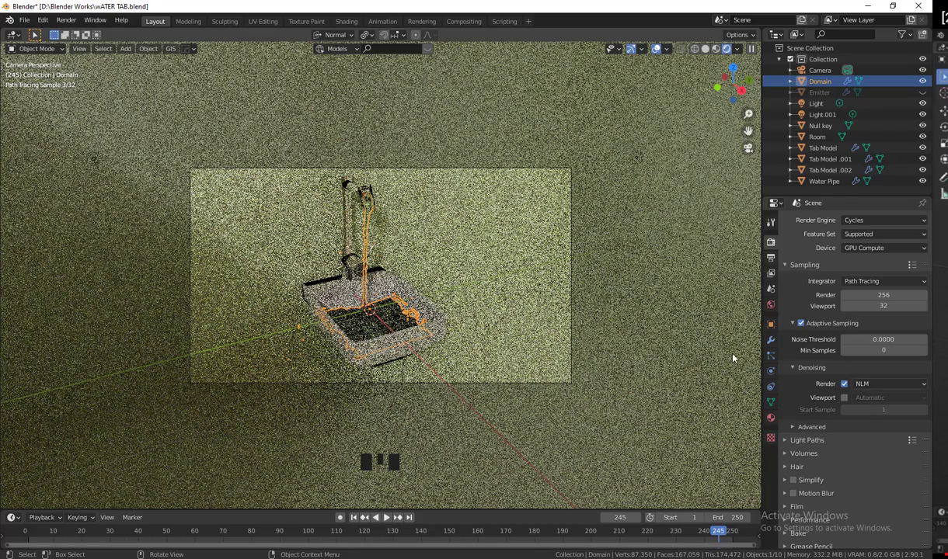
scroll(826, 491, down, 5)
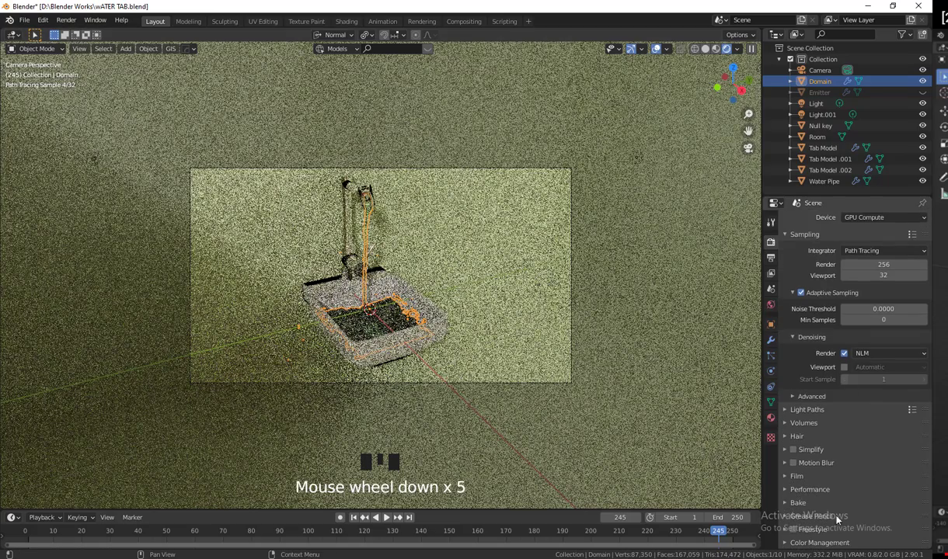
scroll(846, 494, down, 4)
scroll(849, 466, up, 5)
scroll(852, 417, up, 2)
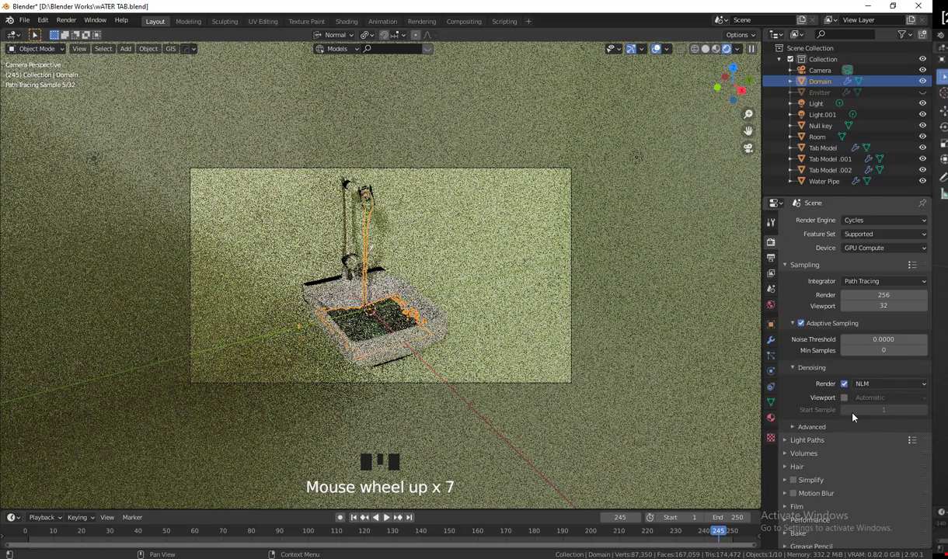